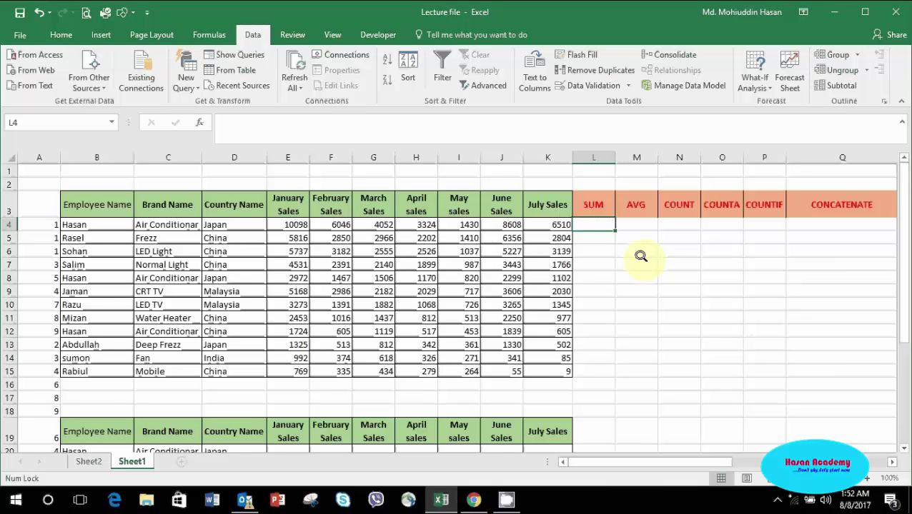
- Scan the header row from SUM to VLOOKUP and back, then settle on L4 under SUM
key("Up")
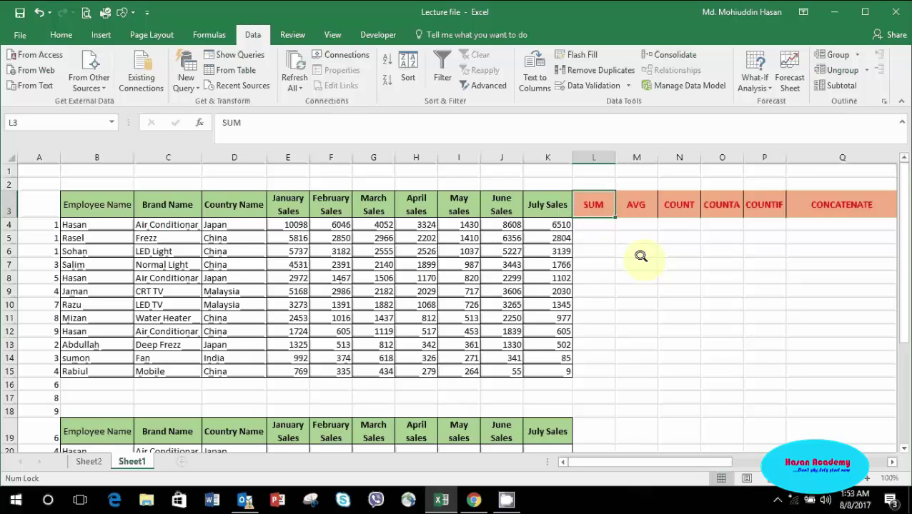
key("Right")
key("Right")
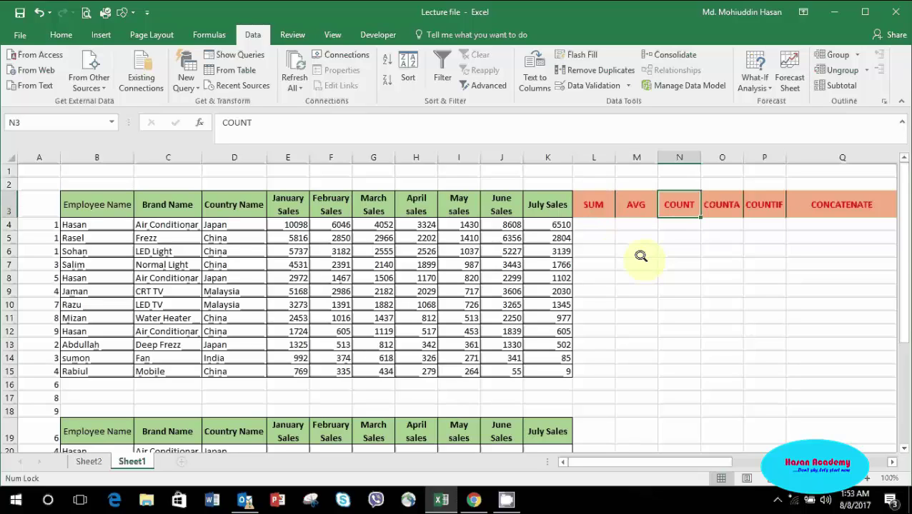
key("Right")
key("Right")
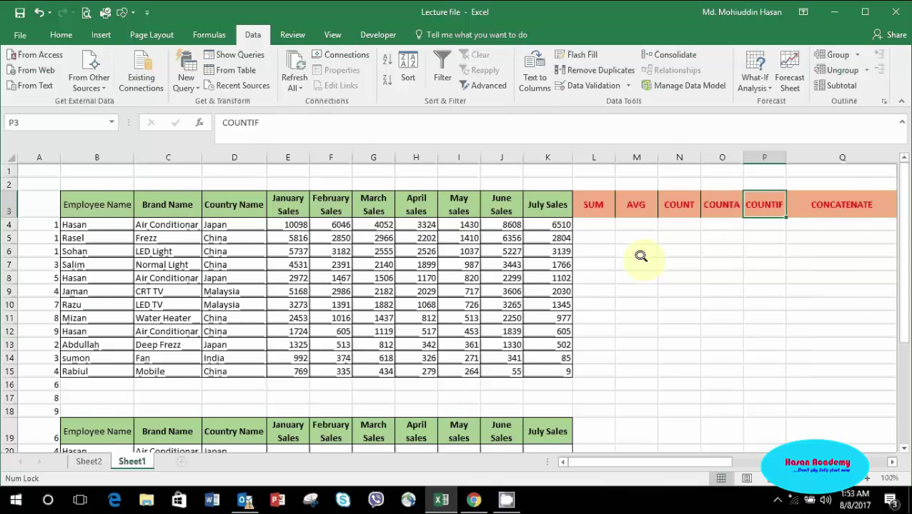
key("Right")
key("Right")
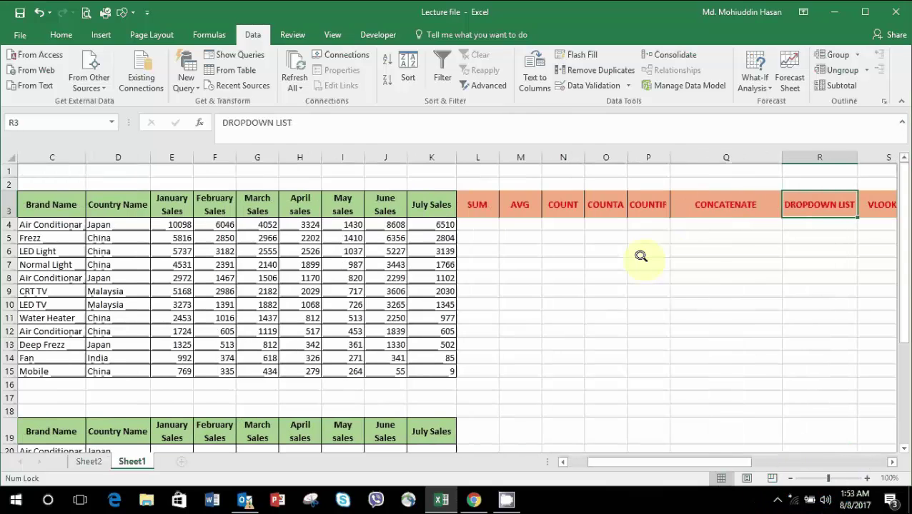
key("Right")
key("Right")
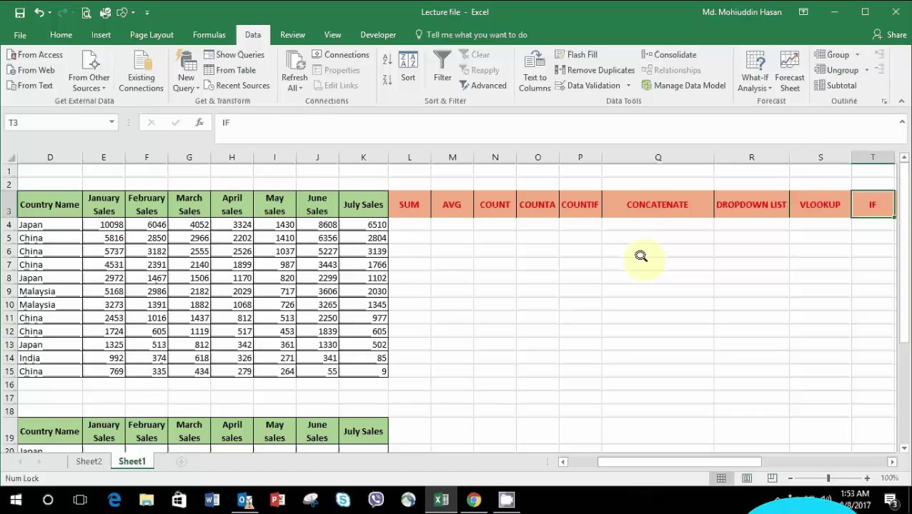
key("Right")
key("Right")
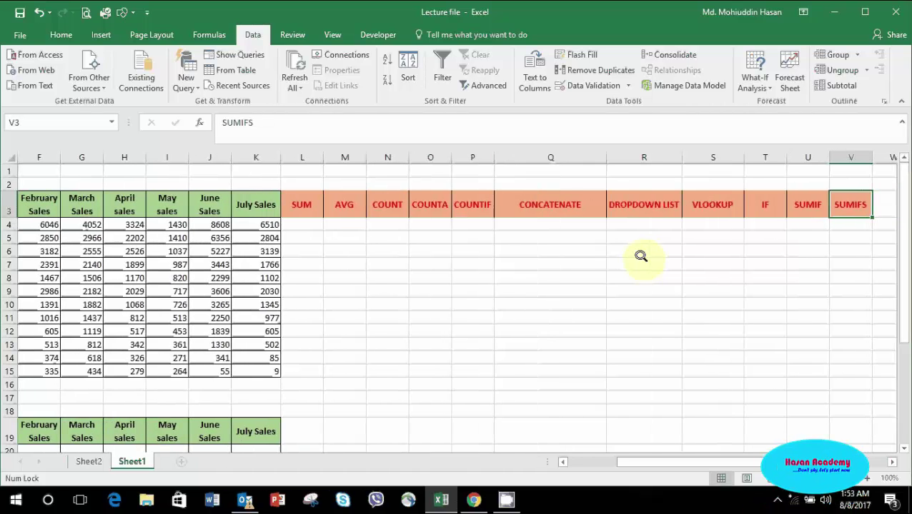
key("Left")
key("Left")
key("Left")
key("Left")
key("Left")
key("Left")
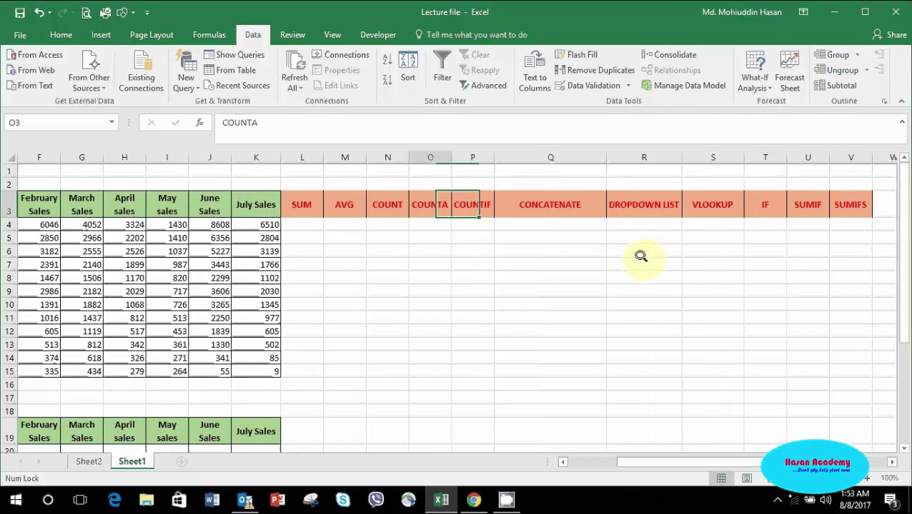
key("Left")
key("Left")
key("Left")
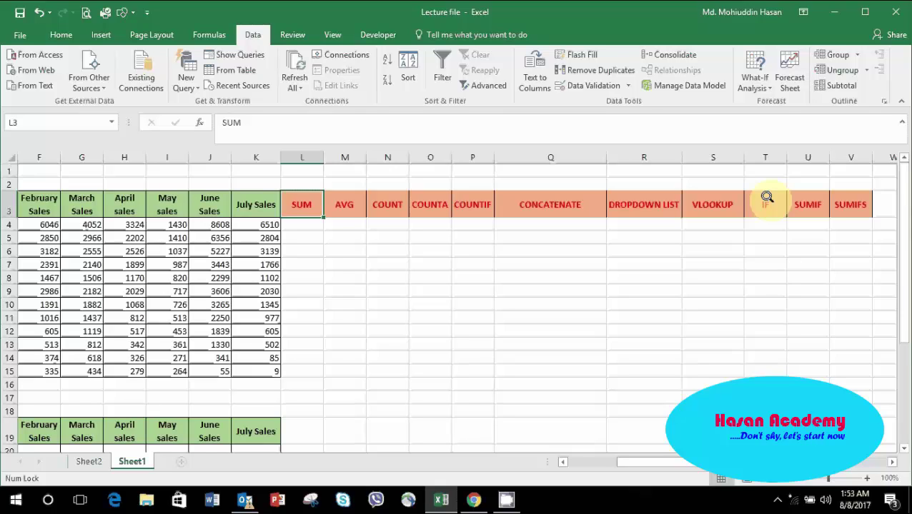
key("Left")
key("Left")
key("Left")
key("Left")
key("Left")
key("Left")
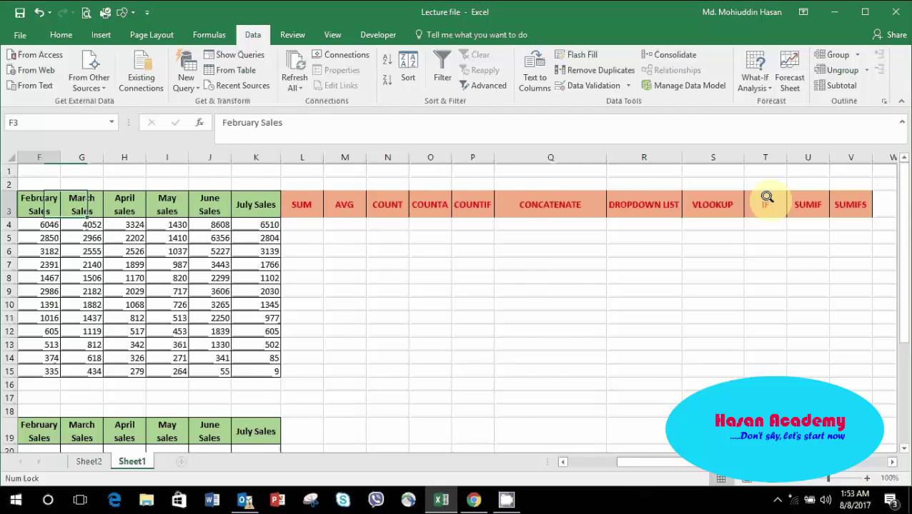
key("Left")
key("Left")
key("Left")
key("Right")
key("Right")
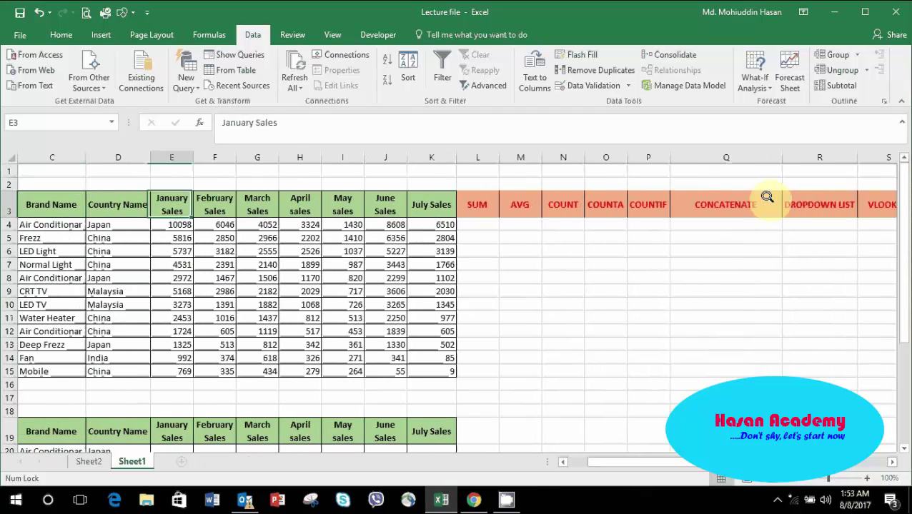
key("Right")
key("Right")
key("Right")
key("Right")
key("Right")
key("Right")
key("Right")
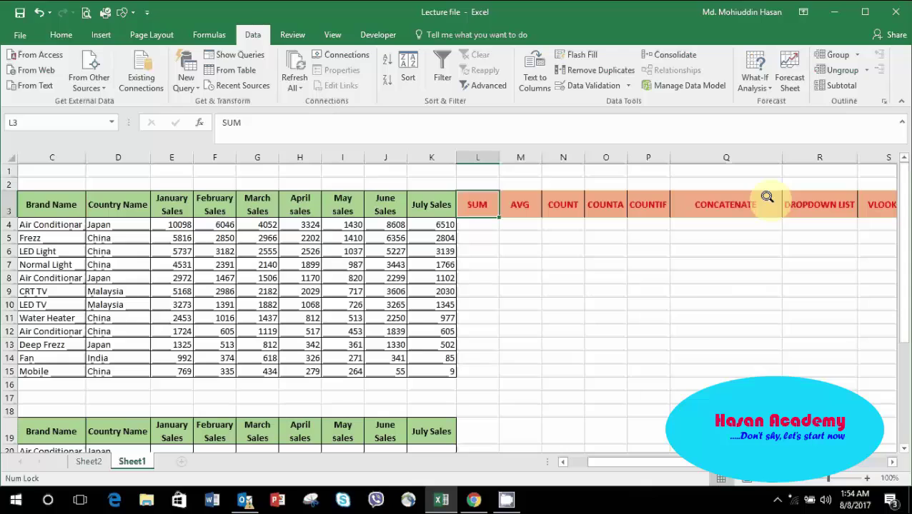
key("Down")
- Enter =SUM(E4:K4) in L4, which returns 40068, then clear the cell again
type("=")
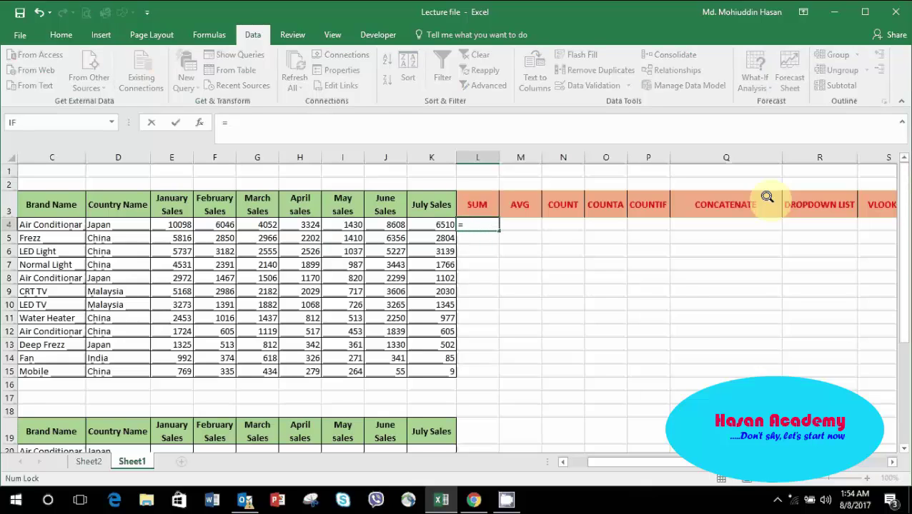
type("sum")
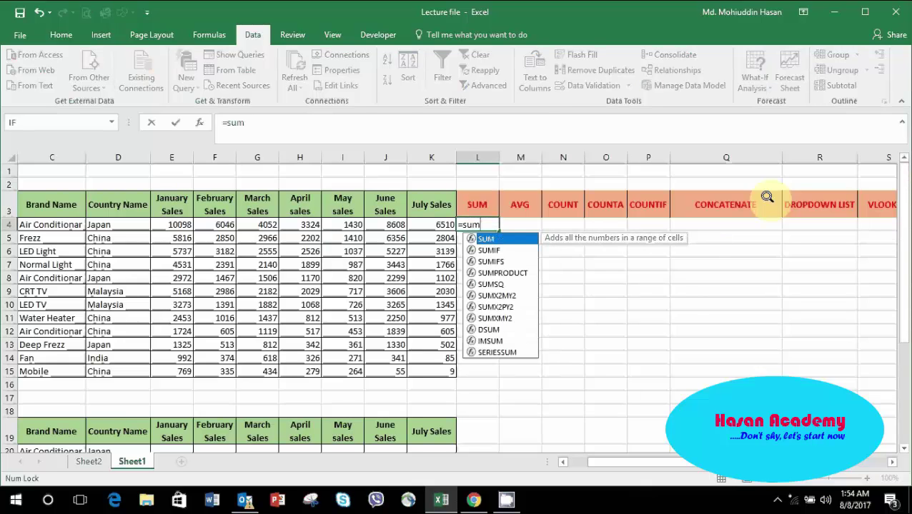
type("(")
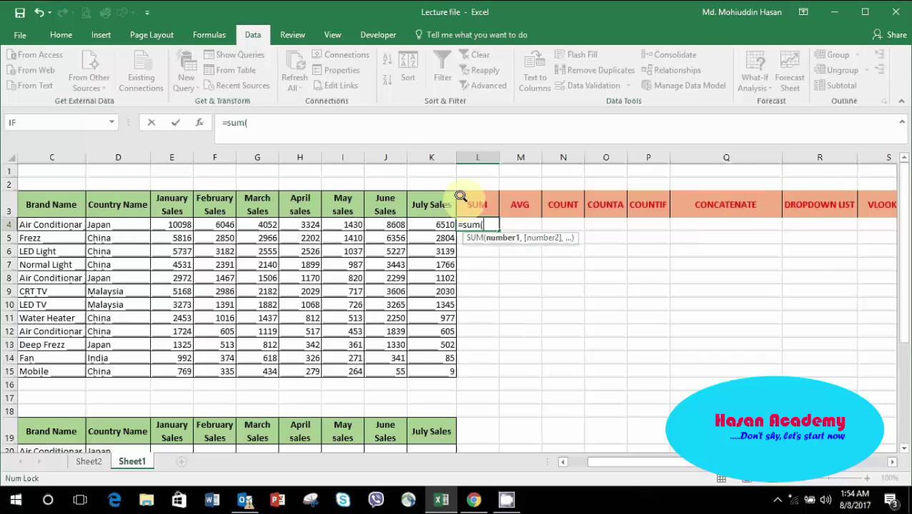
left_click_drag(173, 223, 404, 226)
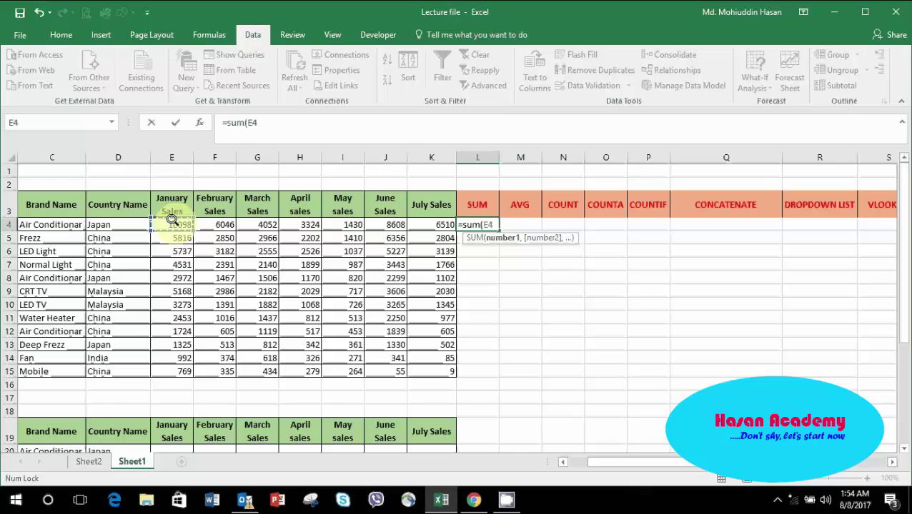
key("shift+Right")
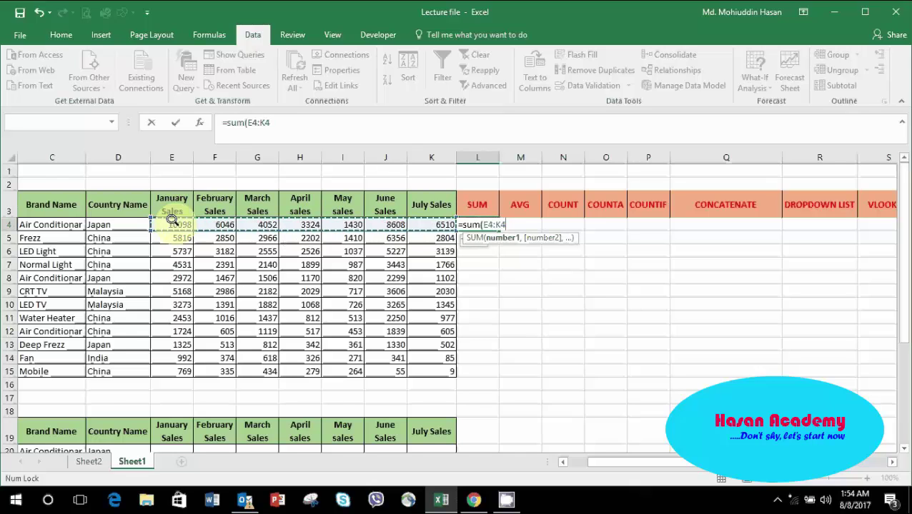
key("Return")
key("Up")
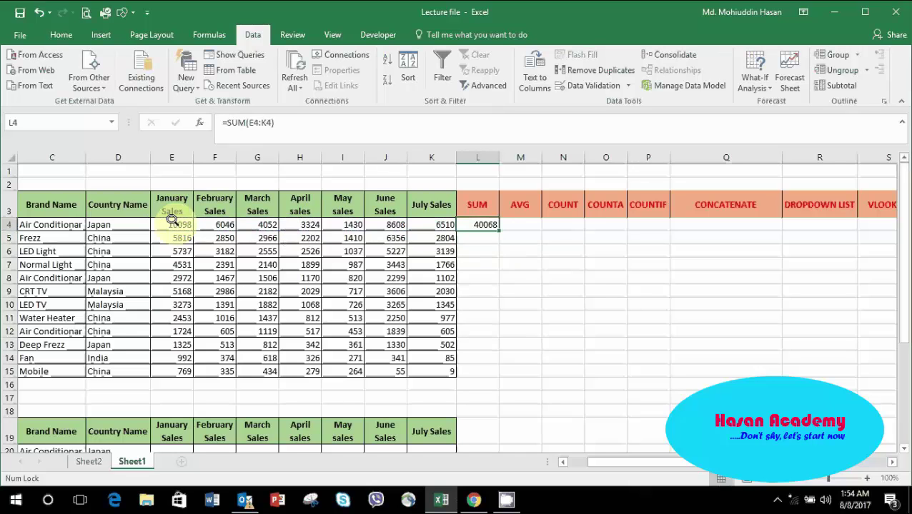
key("BackSpace")
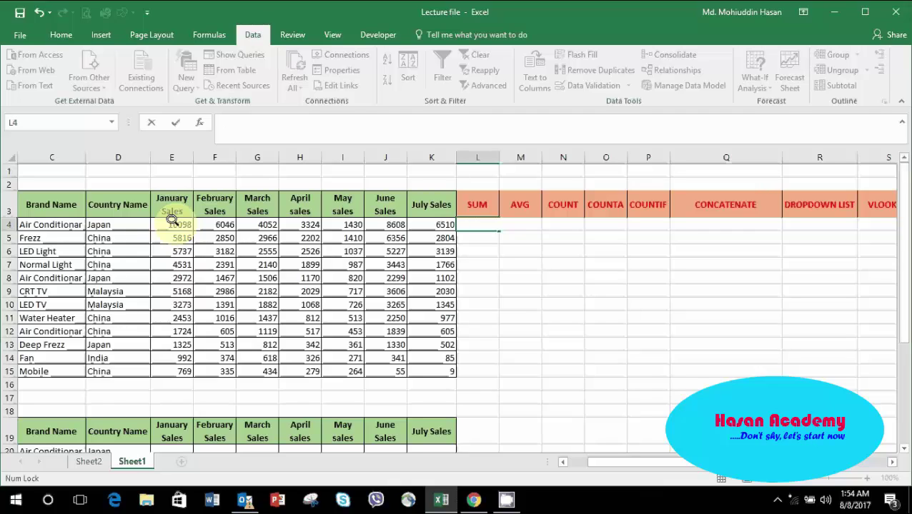
- Start the L4 formula with E4 and F4, removing an accidental range suffix
type("=")
left_click(173, 220)
type(",")
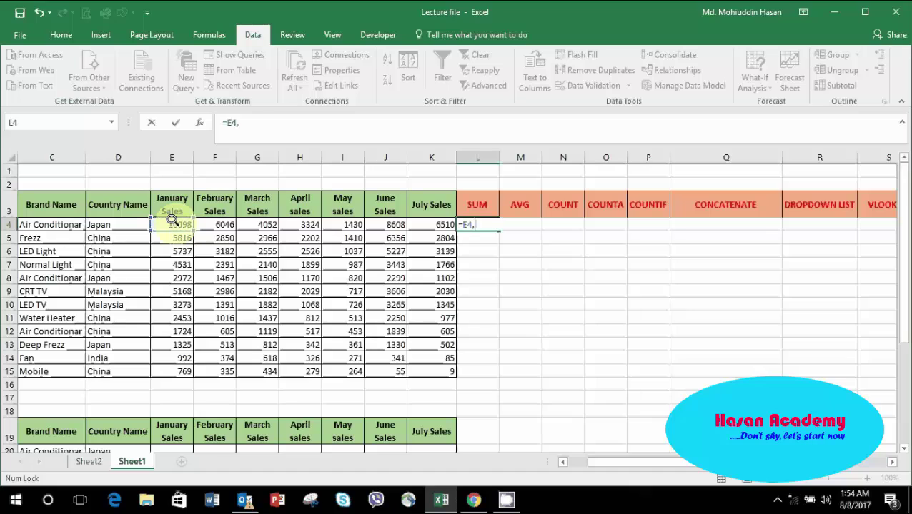
left_click(207, 223)
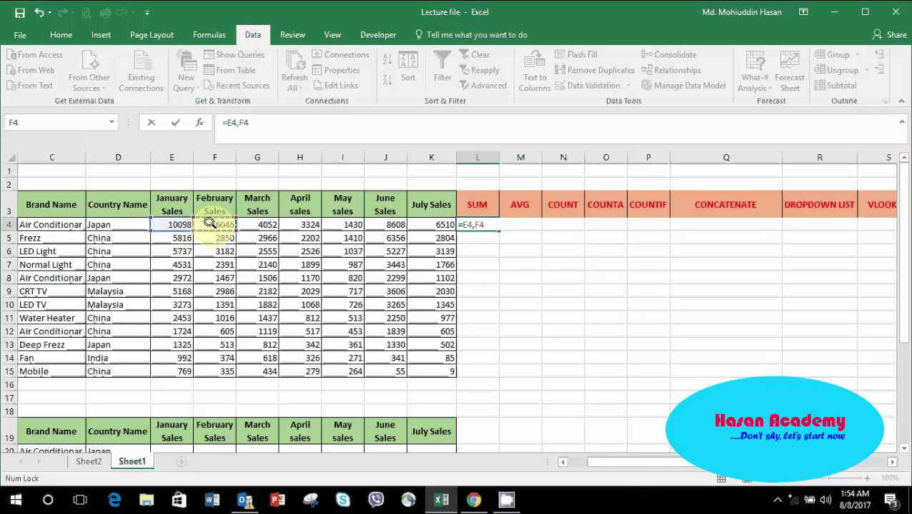
key("F8")
left_click(273, 115)
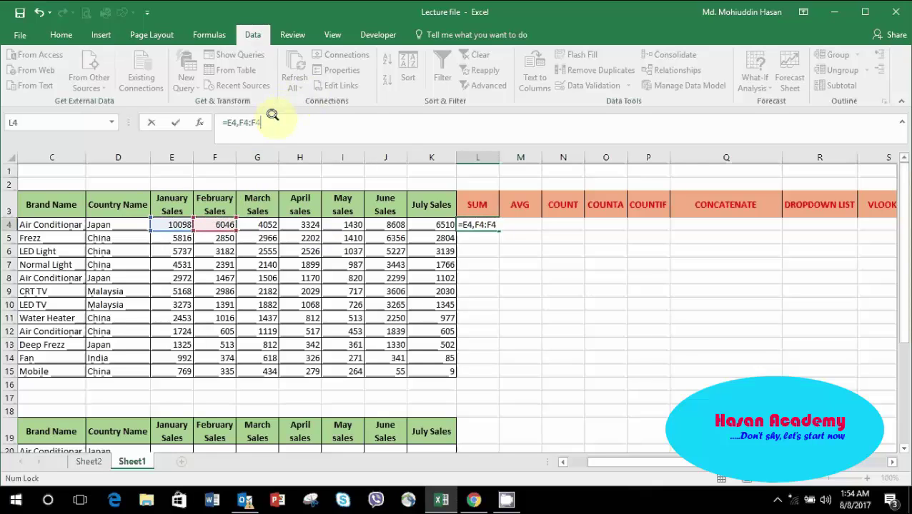
key("BackSpace")
key("BackSpace")
key("BackSpace")
- Add G4, H4, I4, J4 and K4 to the comma-separated list and commit it
type(",")
left_click(253, 224)
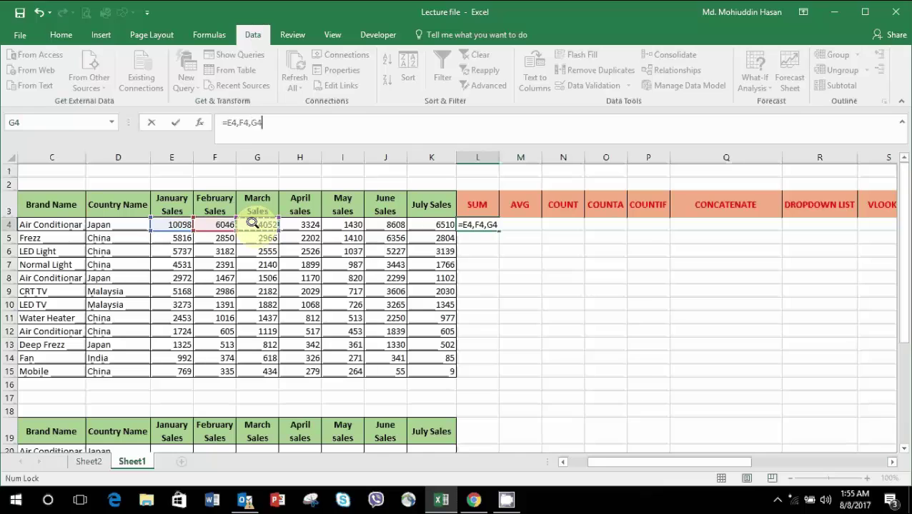
type(",")
left_click(293, 223)
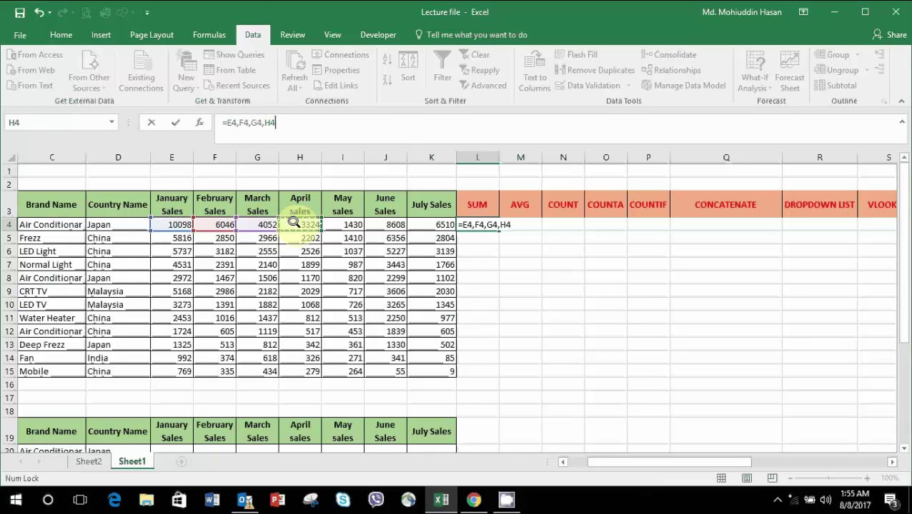
type(",")
left_click(336, 218)
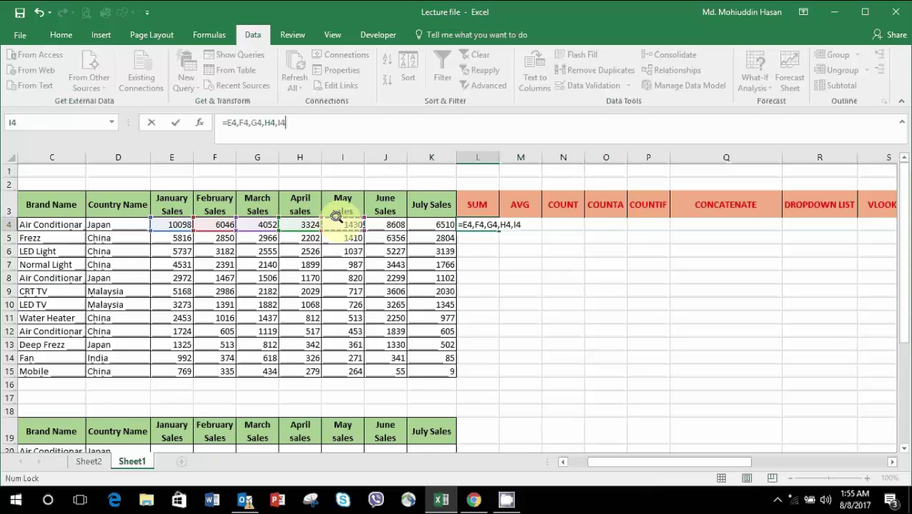
type(",")
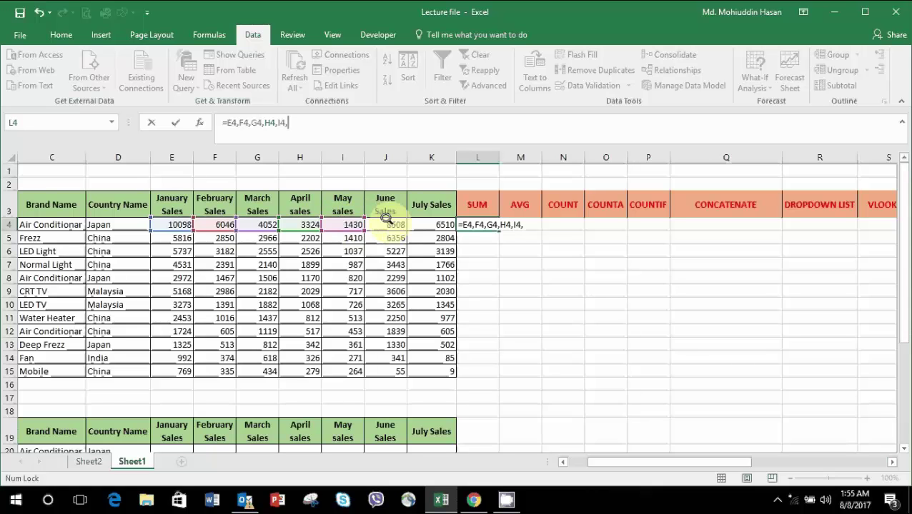
left_click(386, 220)
type(",")
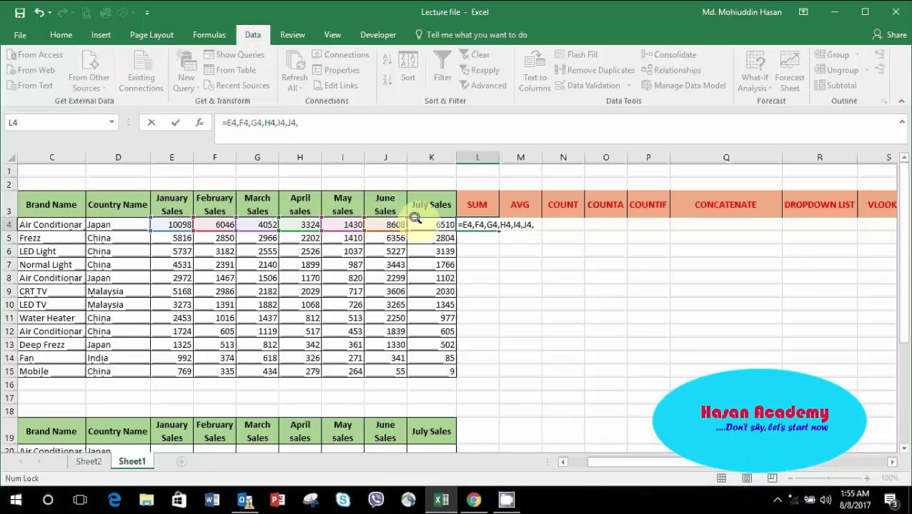
left_click(416, 219)
type(")")
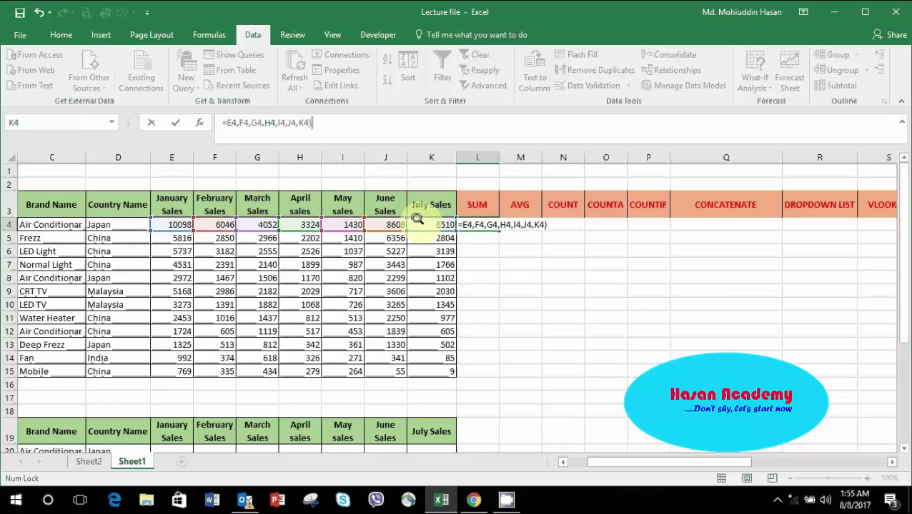
key("Return")
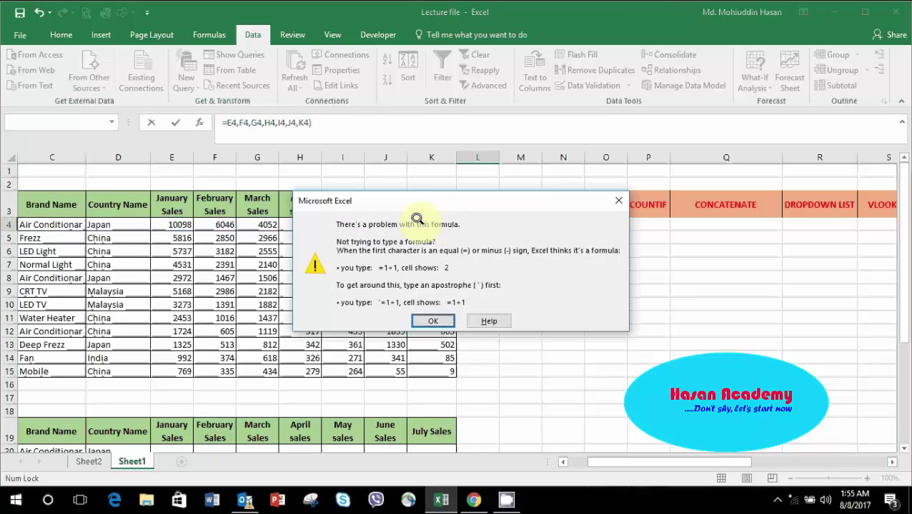
- Fix the error so L4 reads =SUM(E4,F4,G4,H4,I4,J4,K4), returning 40068
left_click(429, 321)
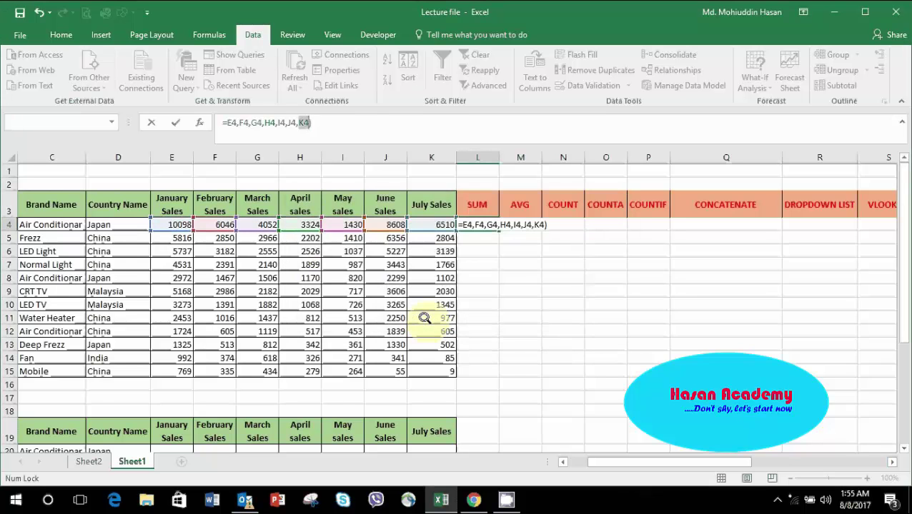
left_click(225, 122)
type("9")
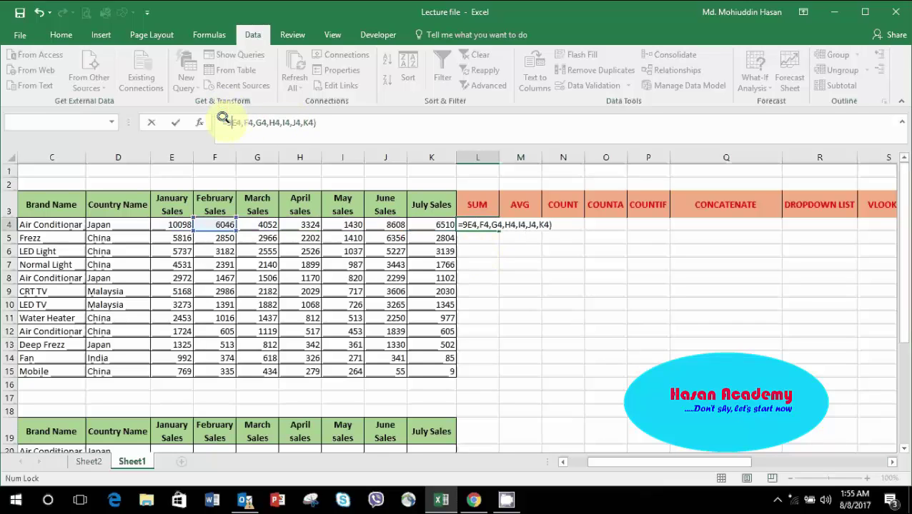
key("BackSpace")
type("s")
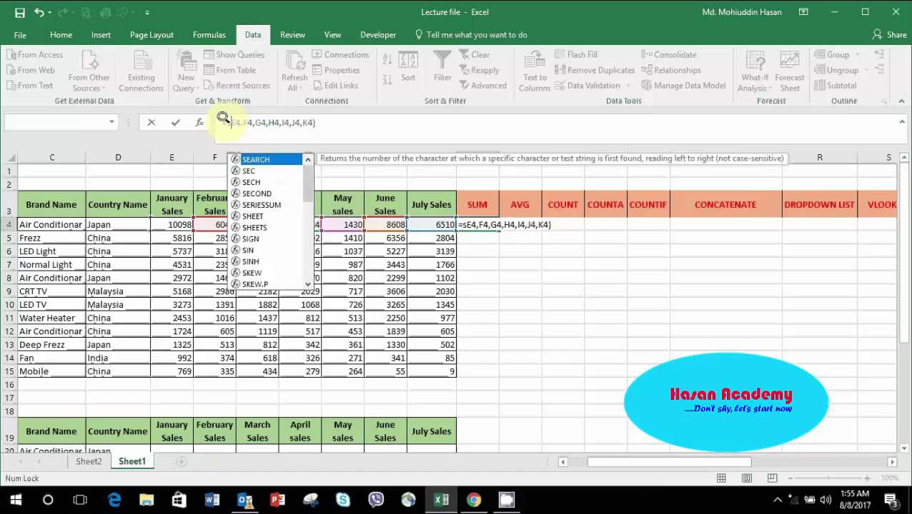
type("um(")
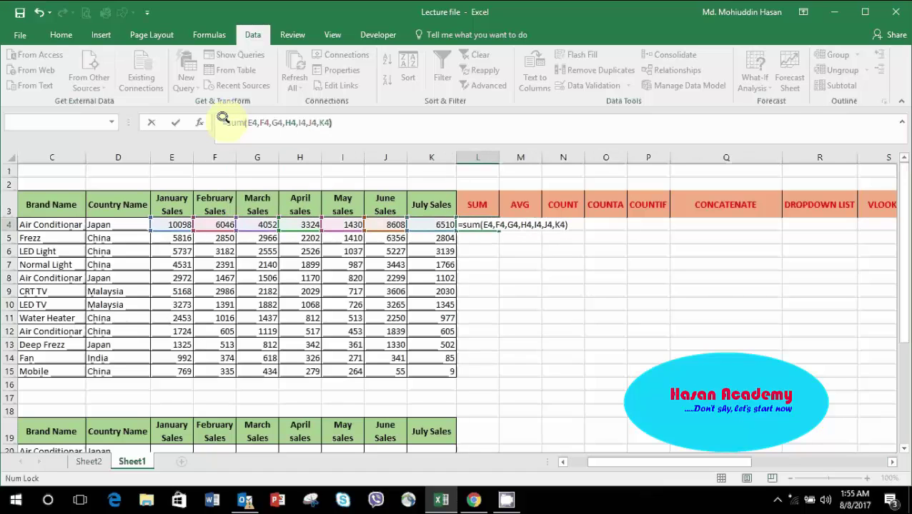
key("ctrl+Return")
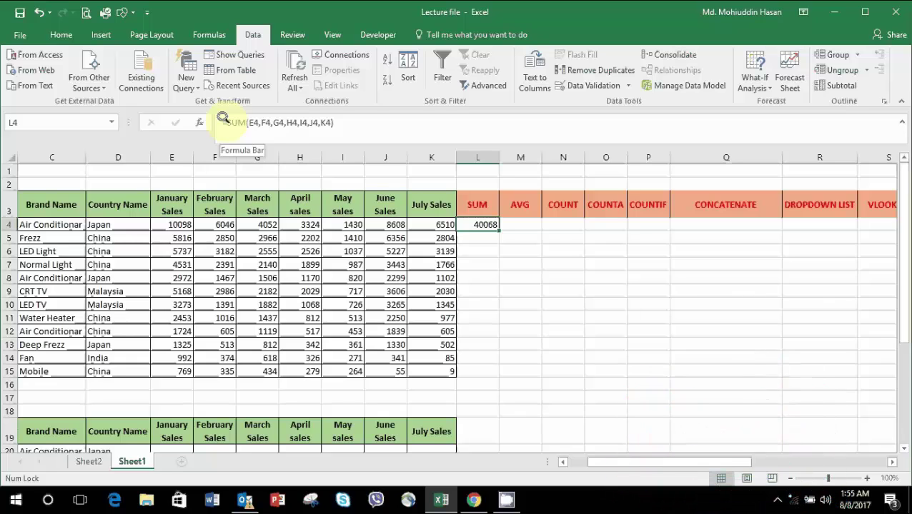
- Build =SUM(E4:K4) in L4 through the Function Arguments dialog, giving 40068
type("=su")
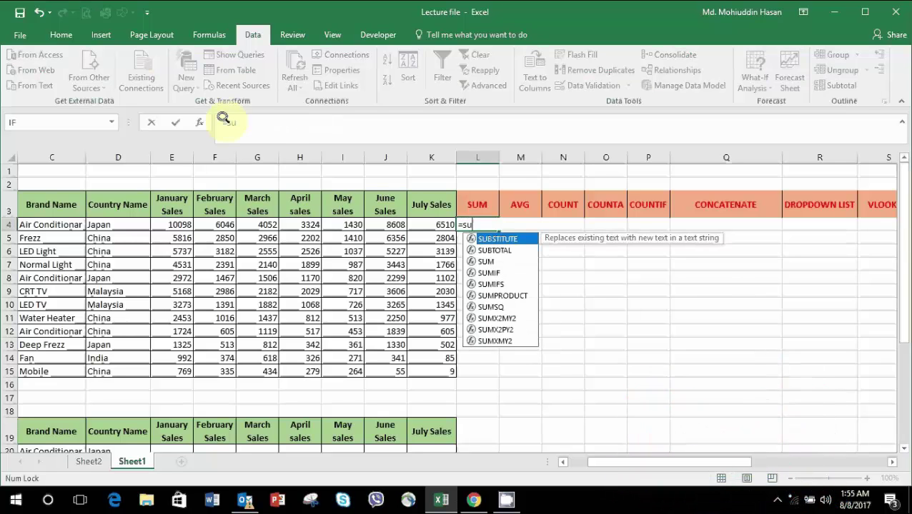
type("m")
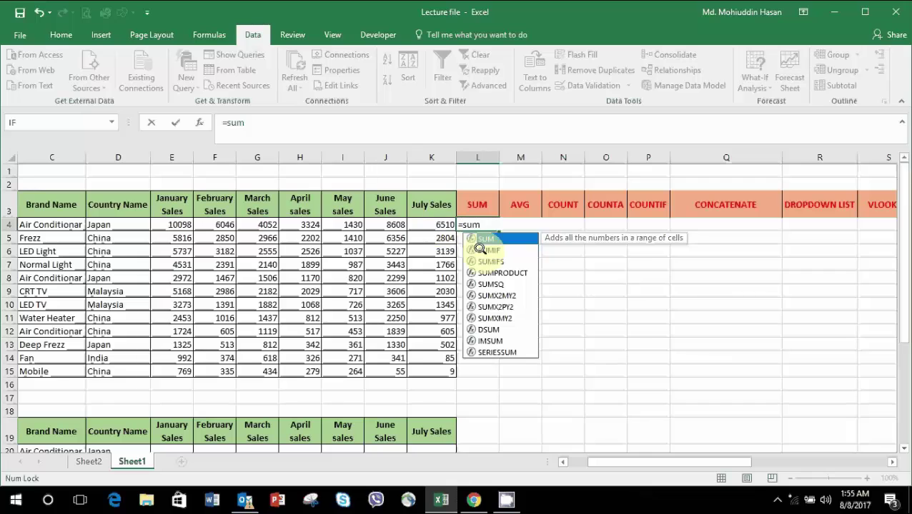
double_click(480, 240)
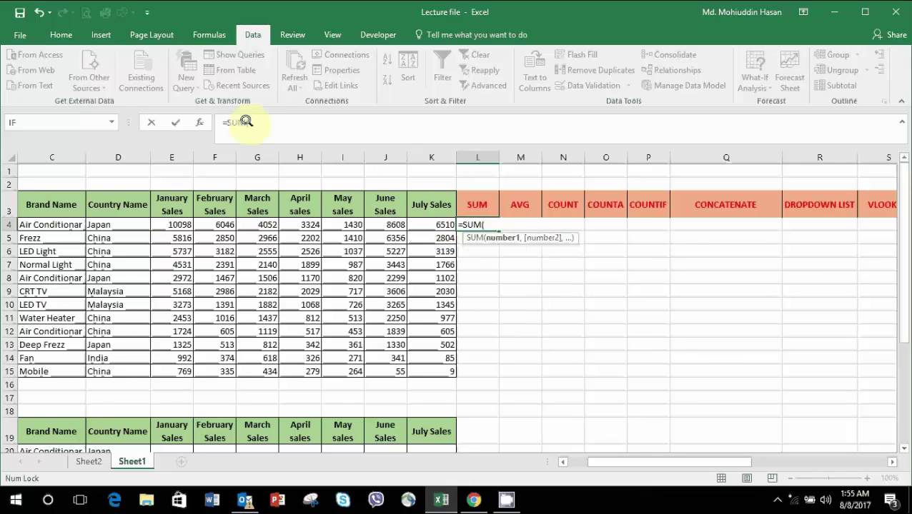
left_click(197, 119)
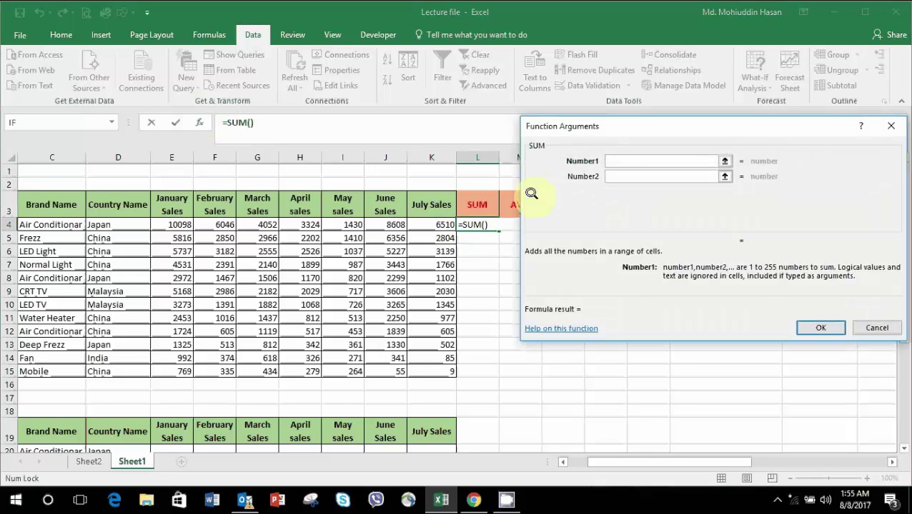
left_click(724, 161)
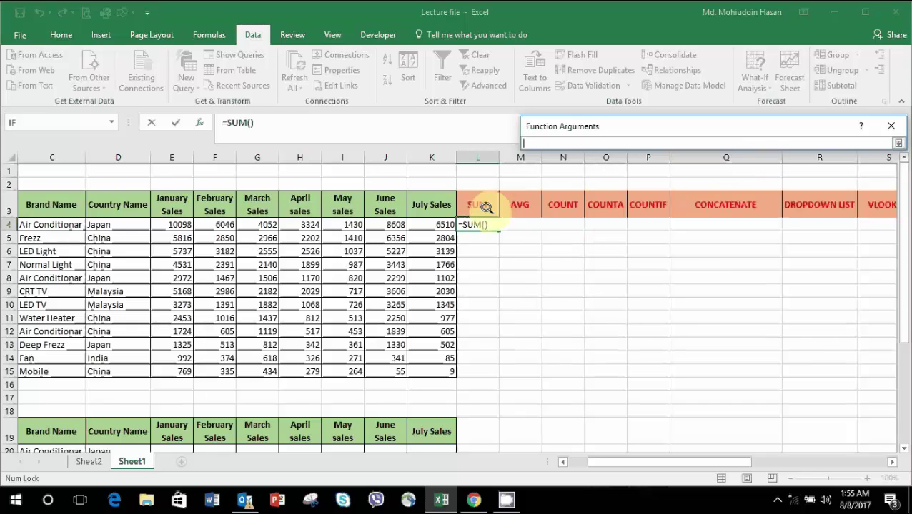
left_click(175, 222)
key("shift+Right")
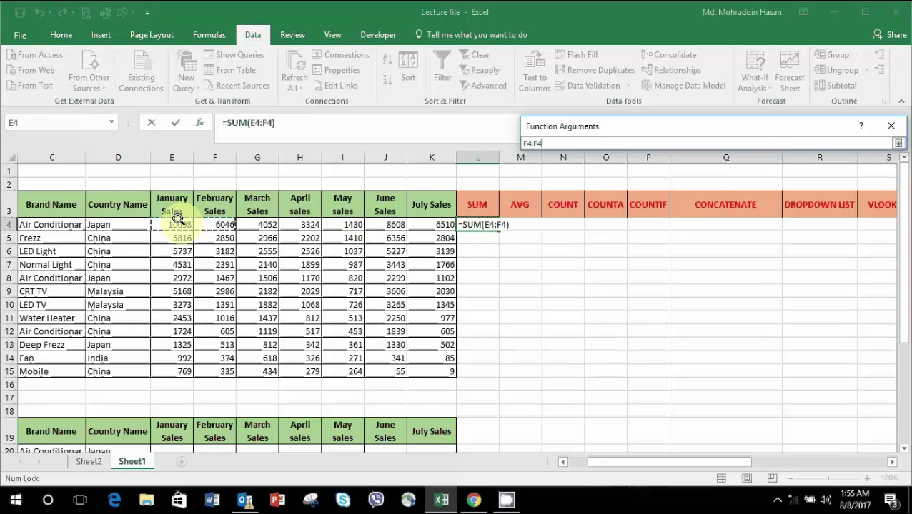
key("shift+Right")
key("shift+Right")
key("shift+Right")
key("shift+Right")
key("shift+Right")
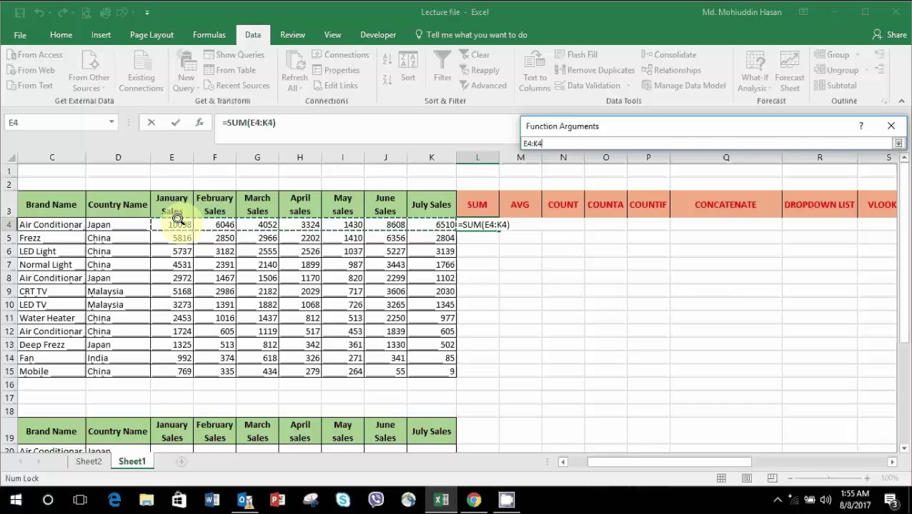
key("Return")
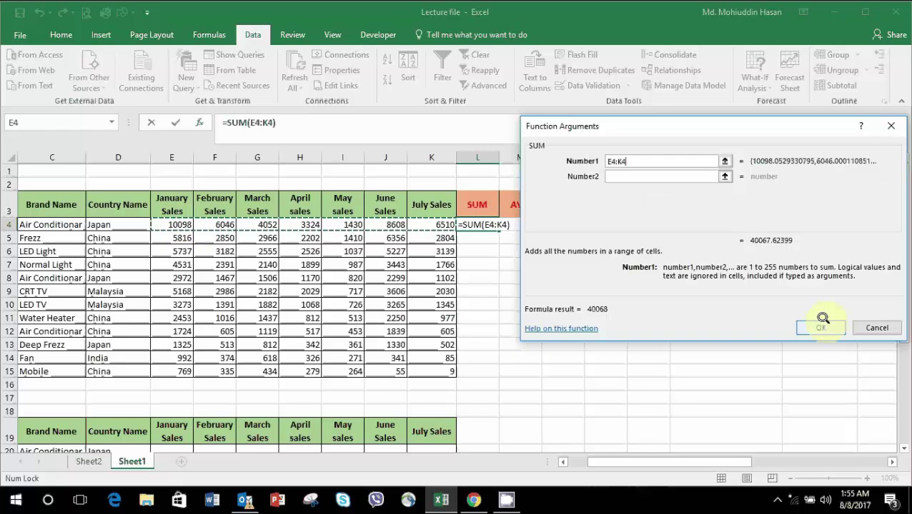
left_click(822, 327)
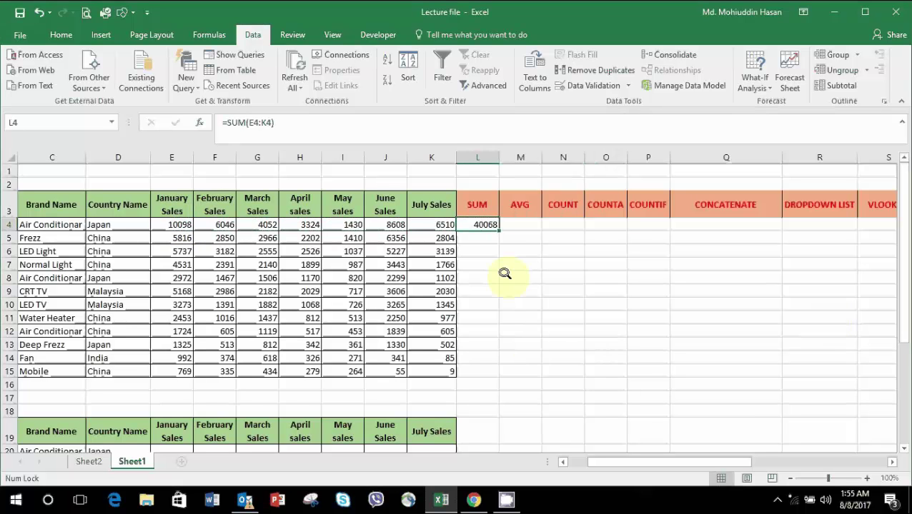
- Cancel a stray edit of K4 and begin a new SUM formula in L4
key("Left")
key("Left")
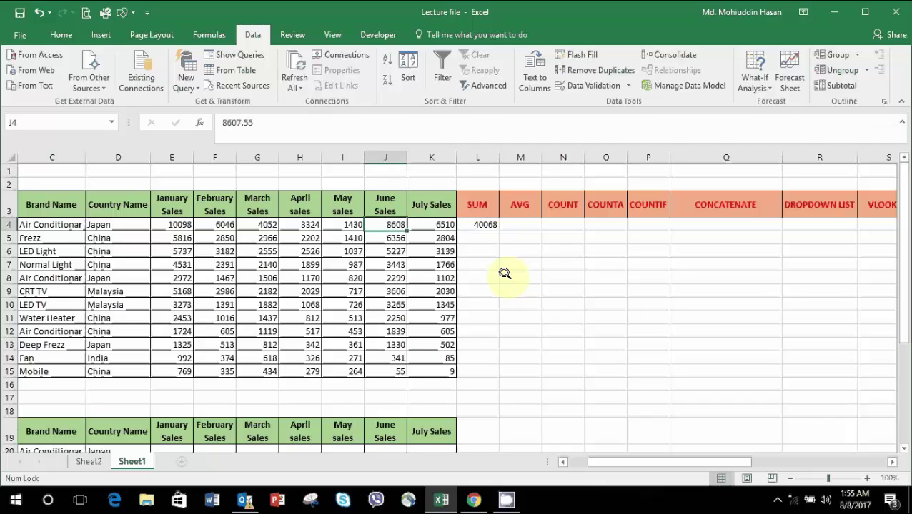
key("Right")
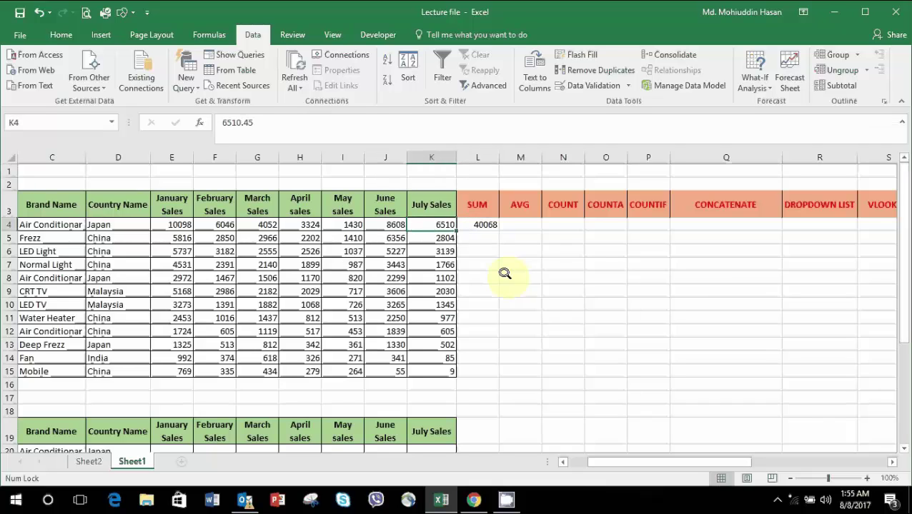
key("BackSpace")
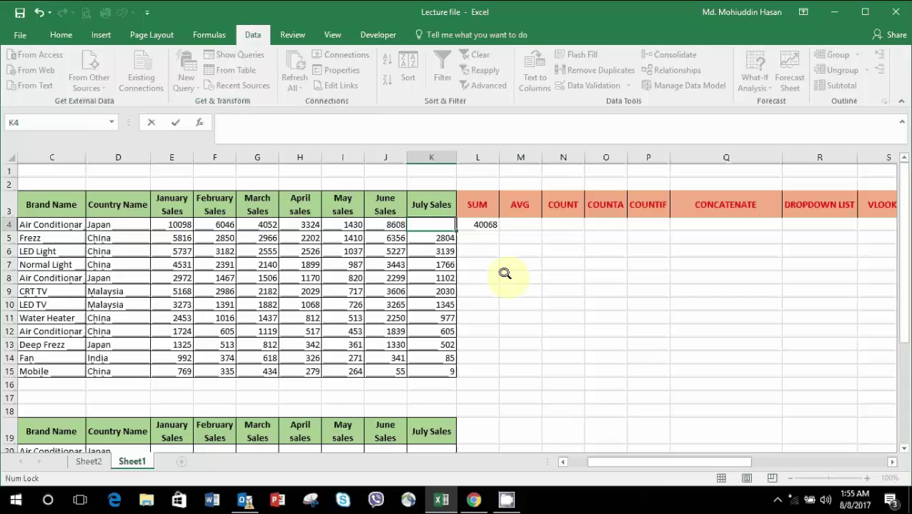
key("Escape")
key("Right")
type("=")
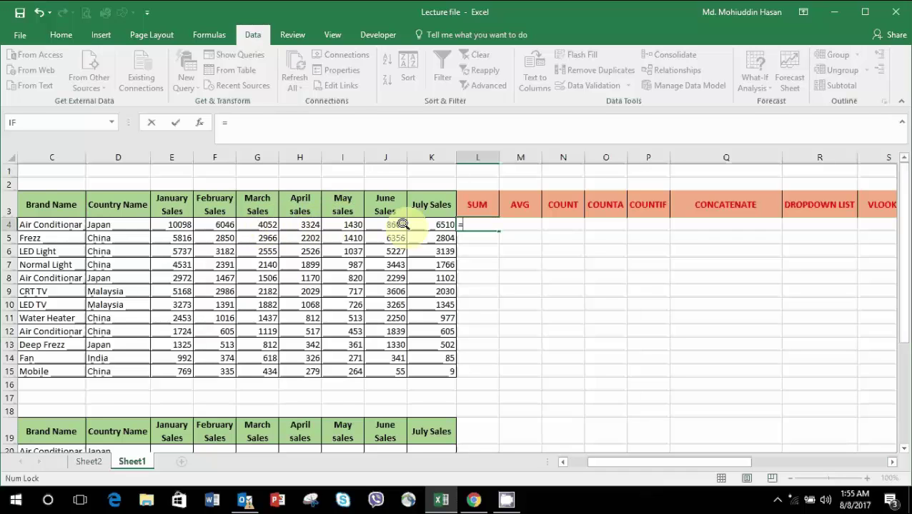
type("su")
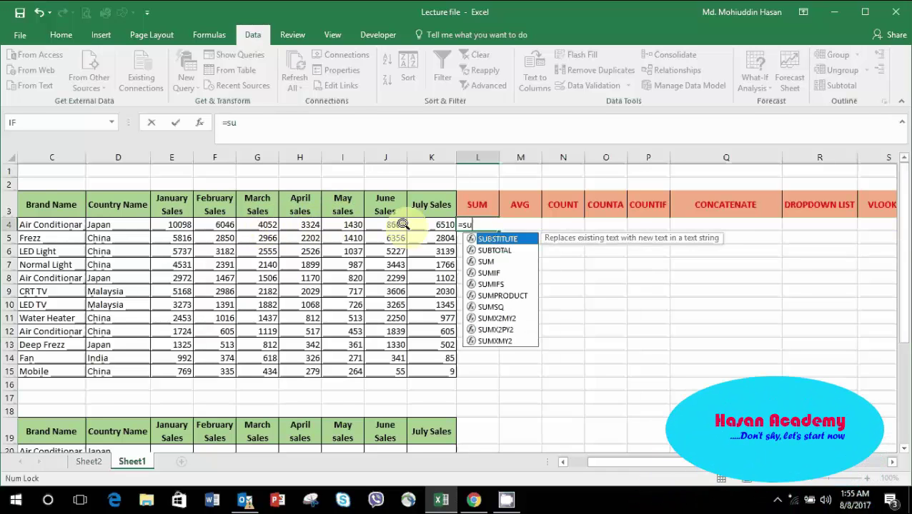
type("m(")
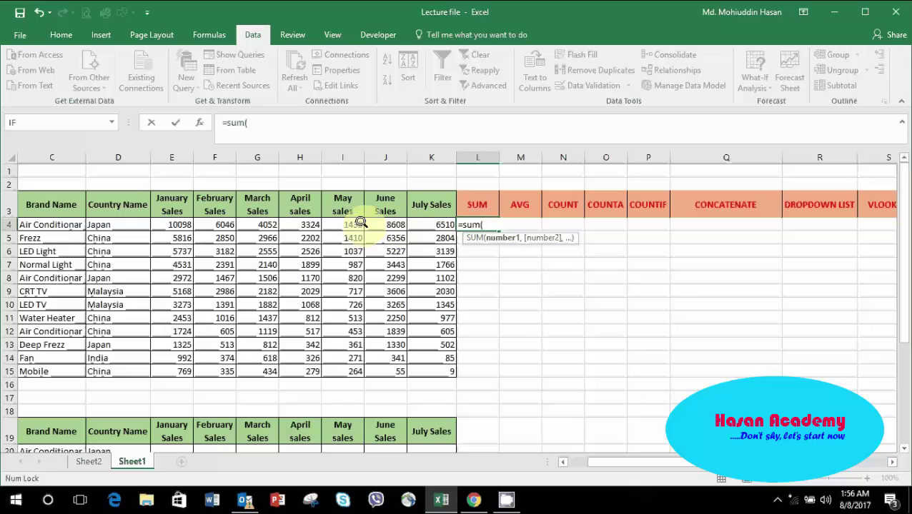
- Sum E4:G4 and I4:K4 in L4, skipping the April sales
left_click(171, 223)
key("shift+Right")
key("shift+Right")
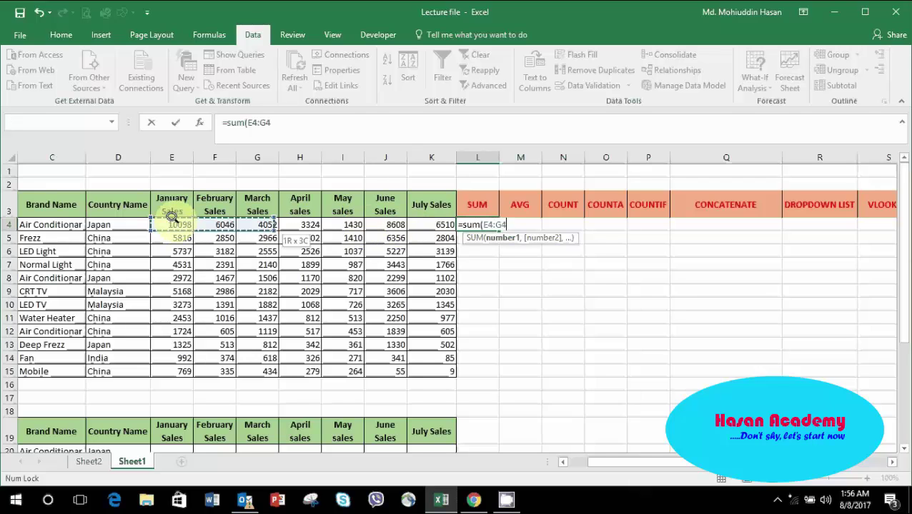
type(",")
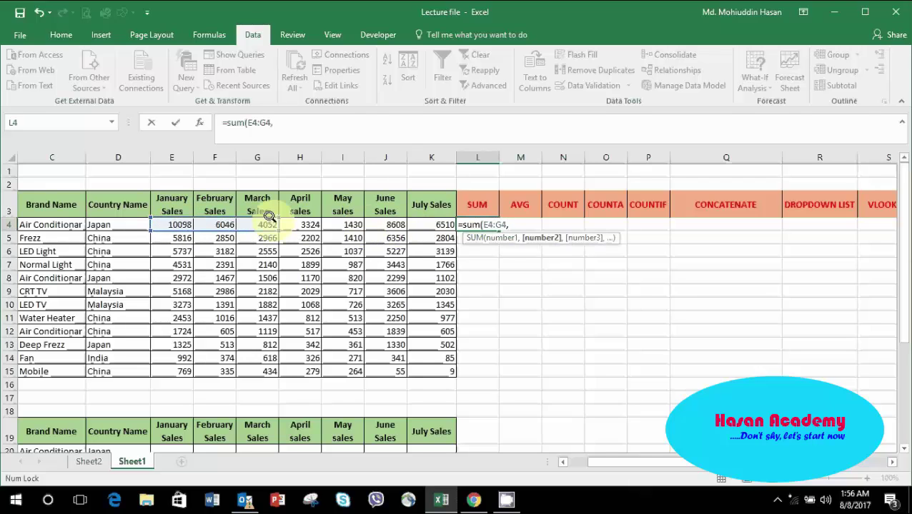
left_click(343, 224)
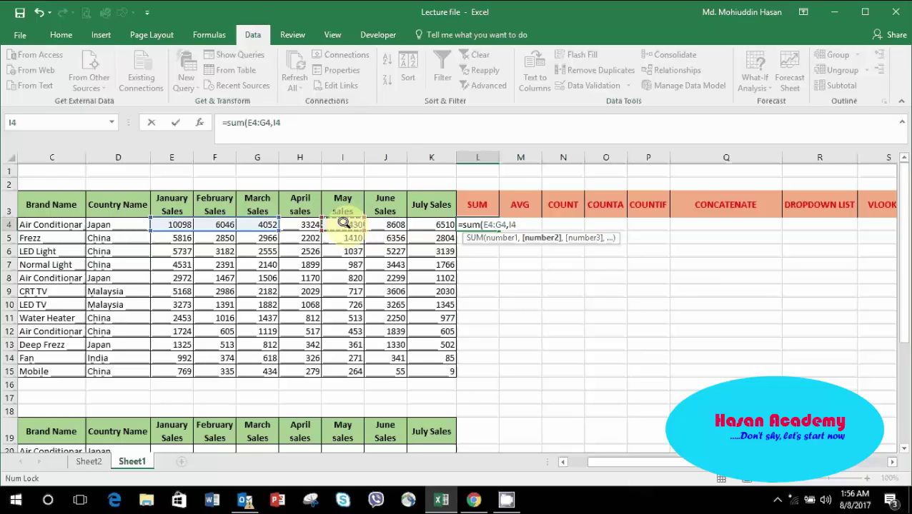
key("shift+Right")
key("shift+Right")
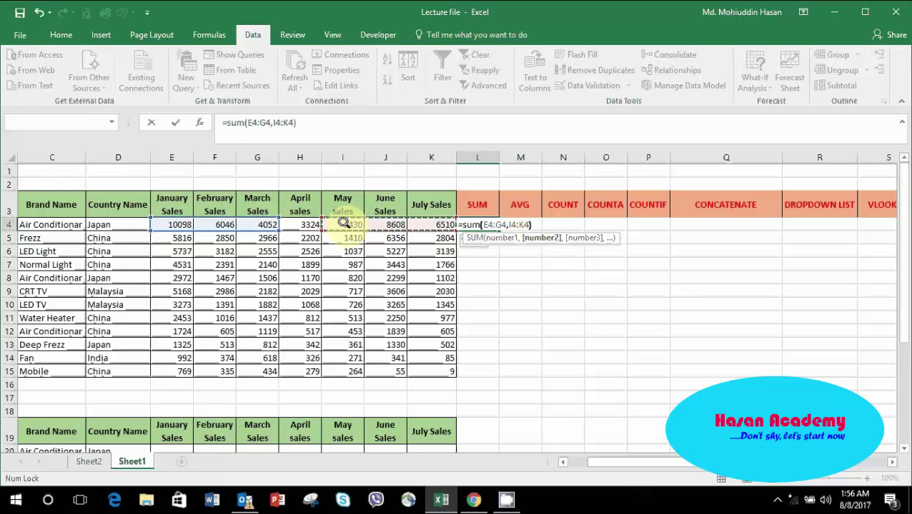
key("Return")
key("Up")
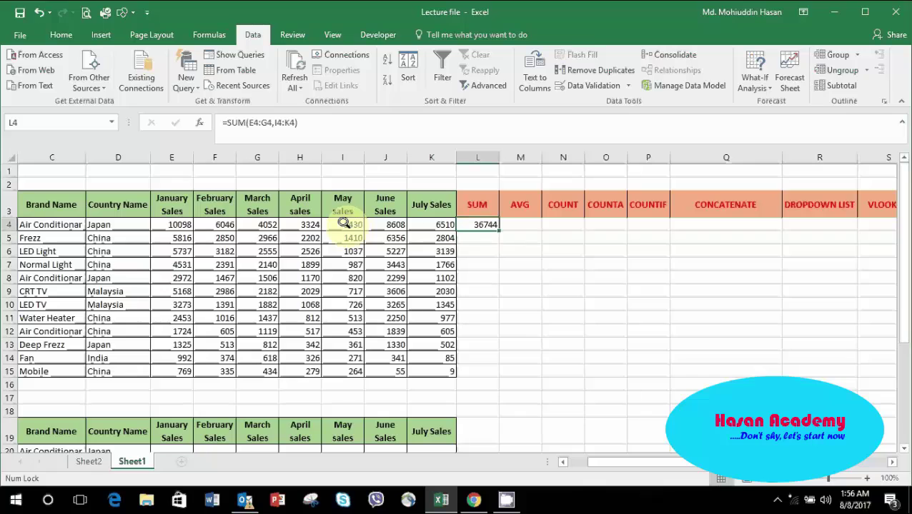
- Re-enter L4 as =SUM(E4:G4,H5:K5), returning 32968
type("=")
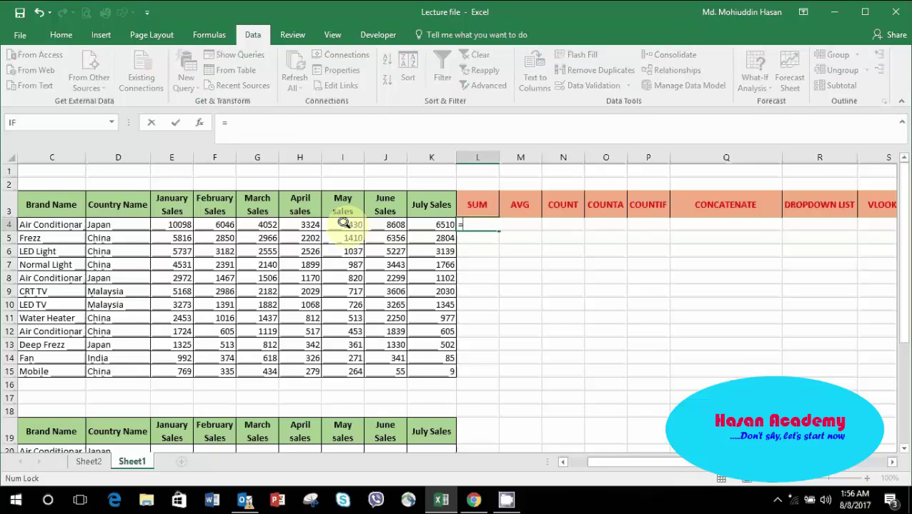
type("s")
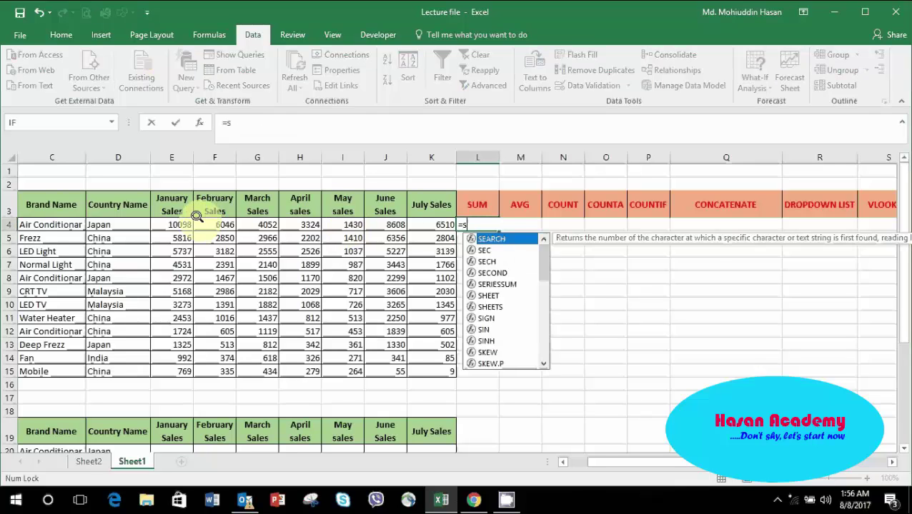
type("um(")
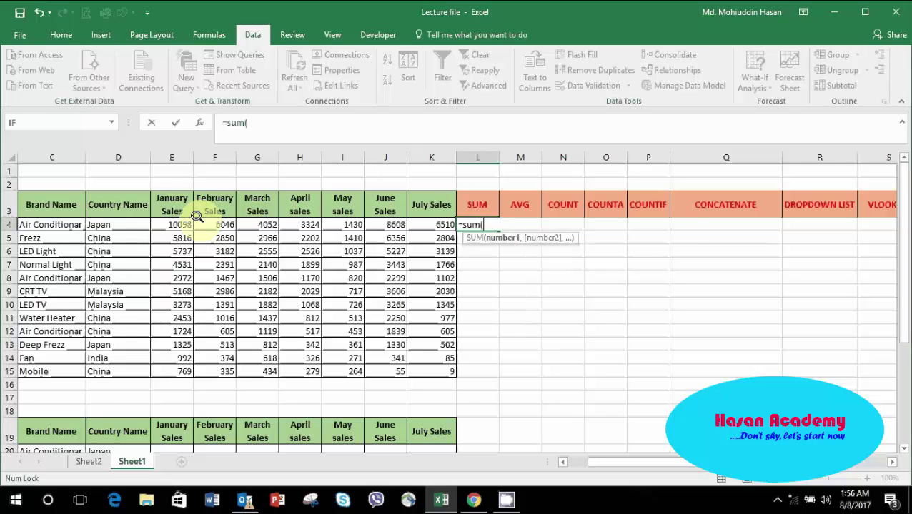
left_click(168, 223)
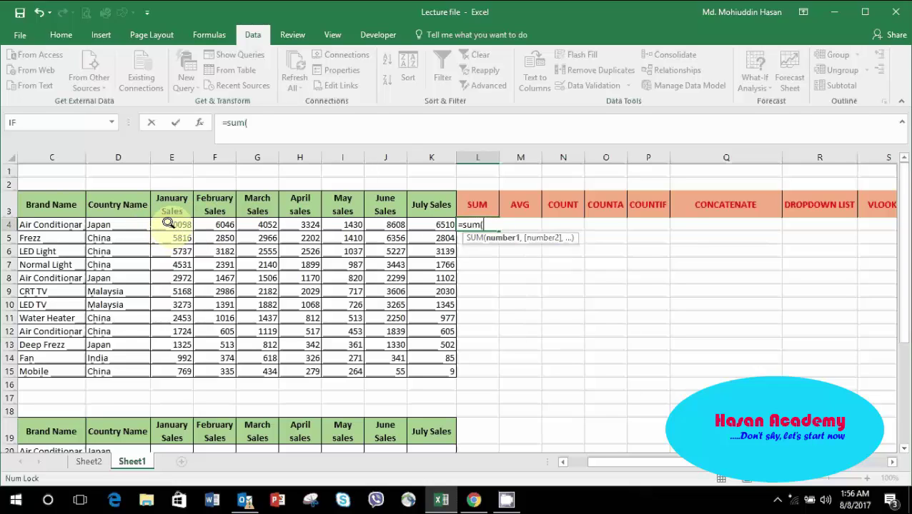
left_click_drag(168, 224, 260, 226)
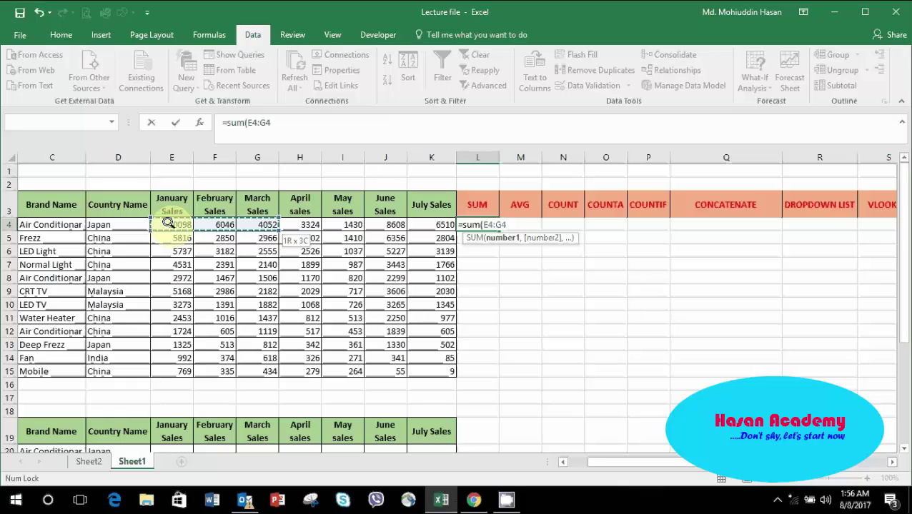
type(",")
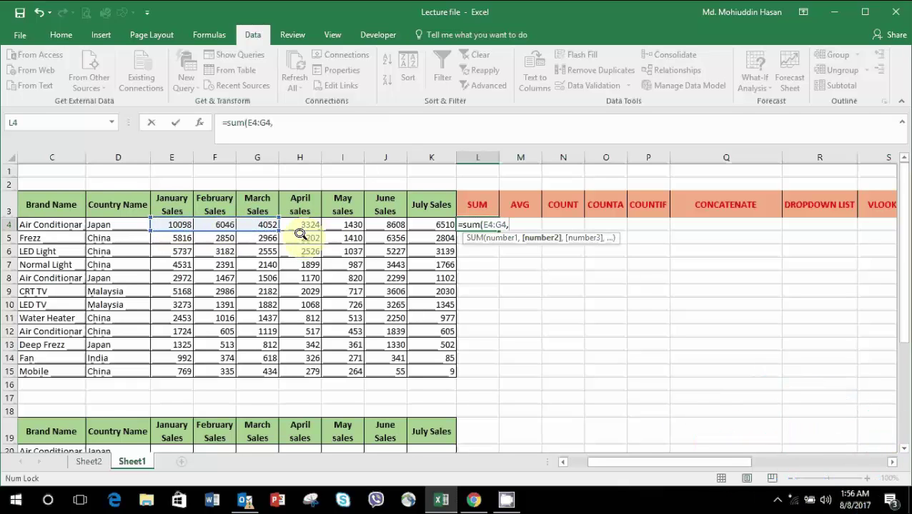
left_click_drag(301, 235, 386, 238)
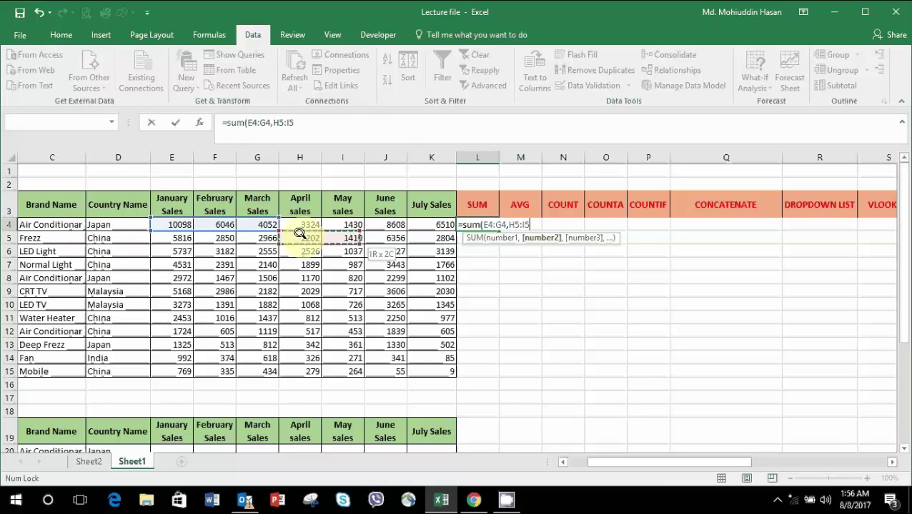
key("shift+Right")
type(")")
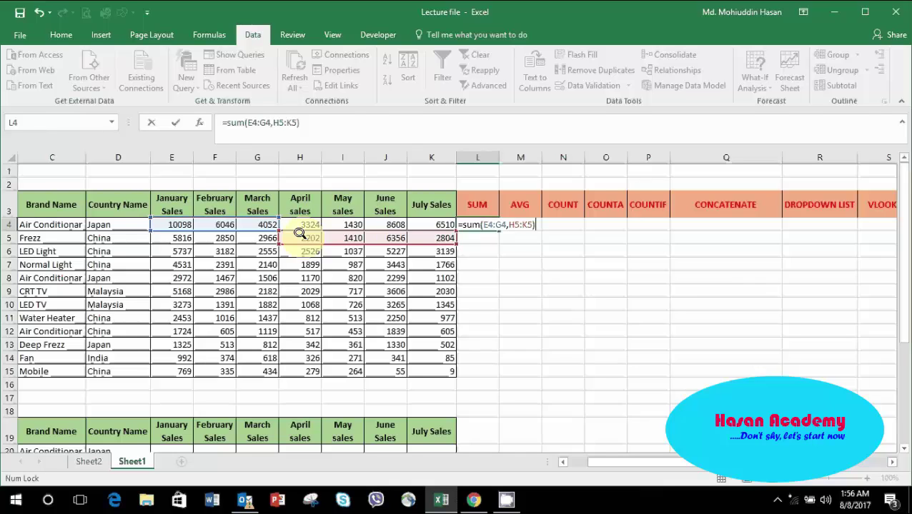
key("Return")
key("Up")
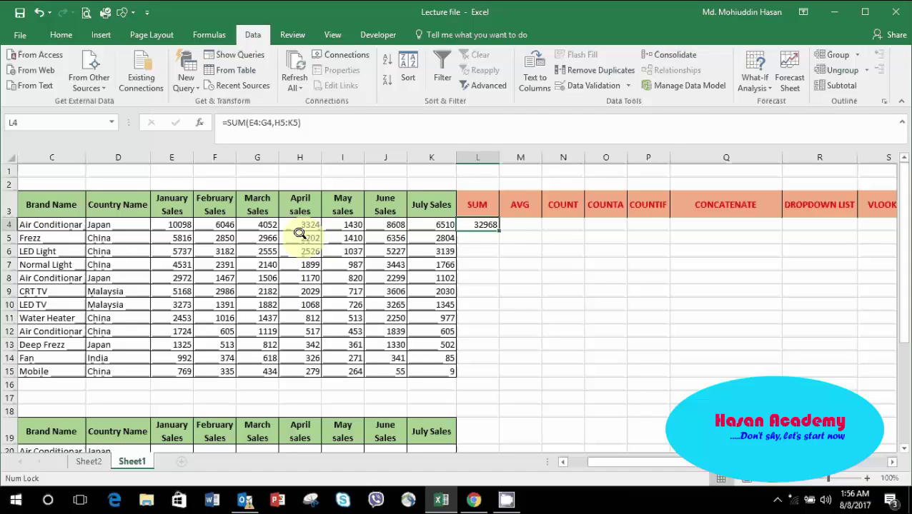
key("Right")
type("=")
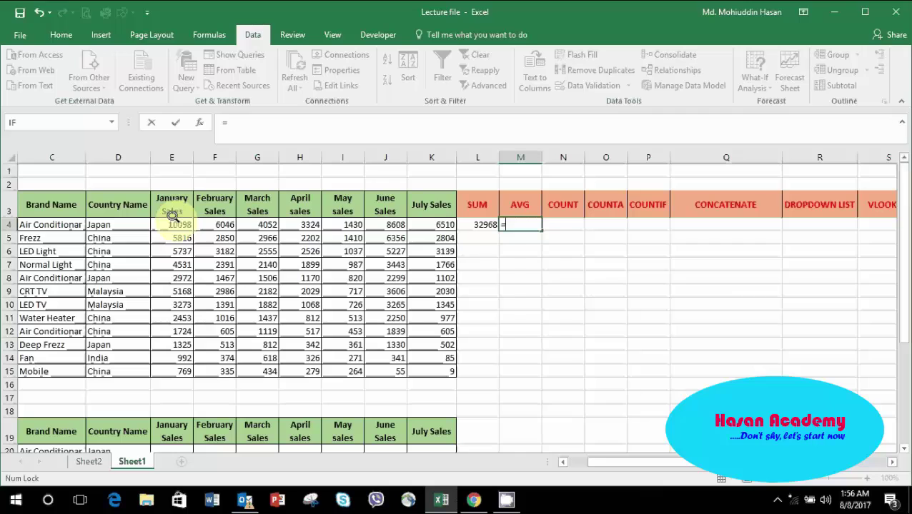
type("av")
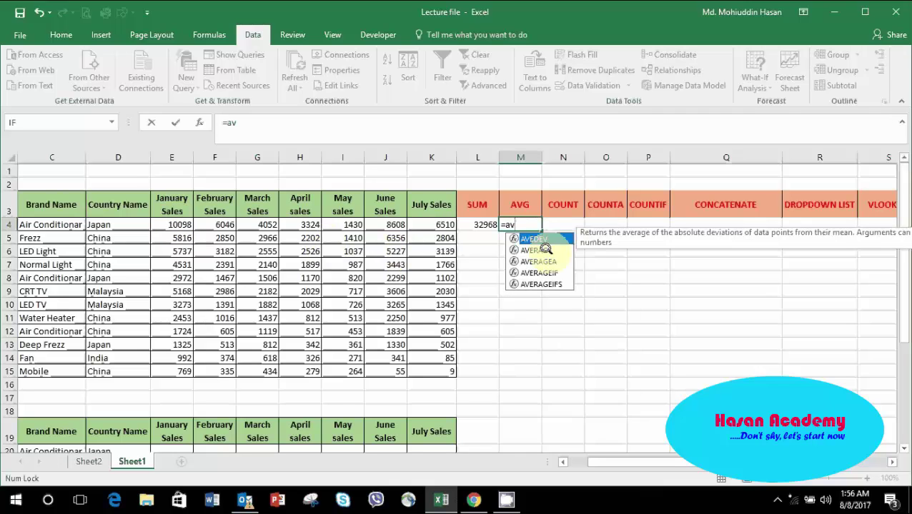
- Average row 4's January–July sales in M4 with =AVERAGE(E4:K4)
double_click(532, 250)
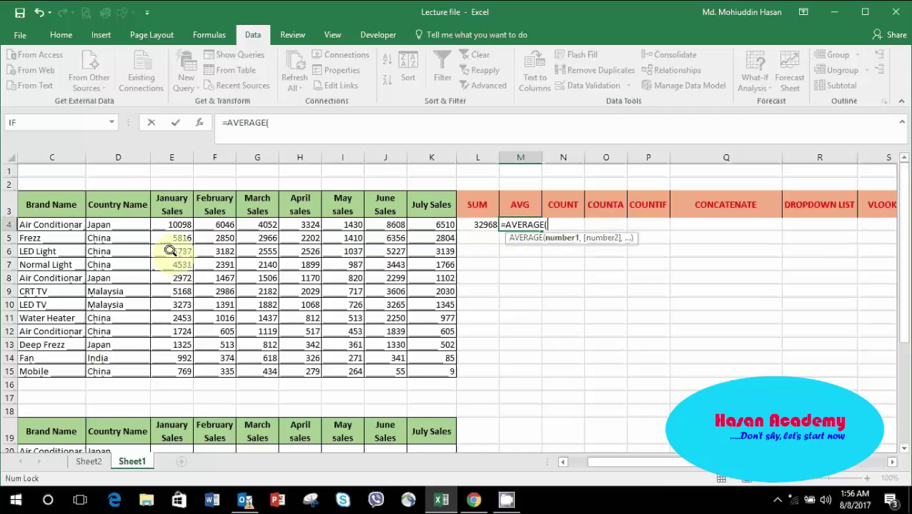
left_click(165, 223)
left_click_drag(165, 222, 446, 225)
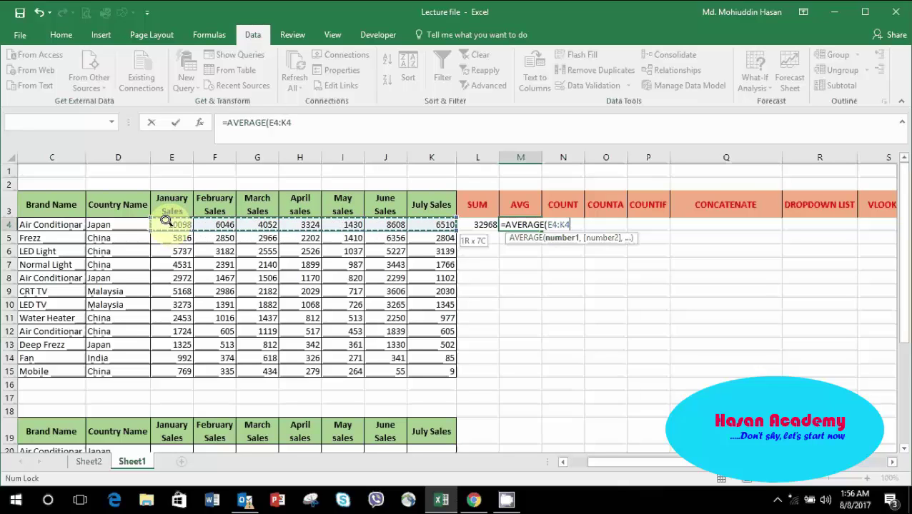
type(")")
key("Return")
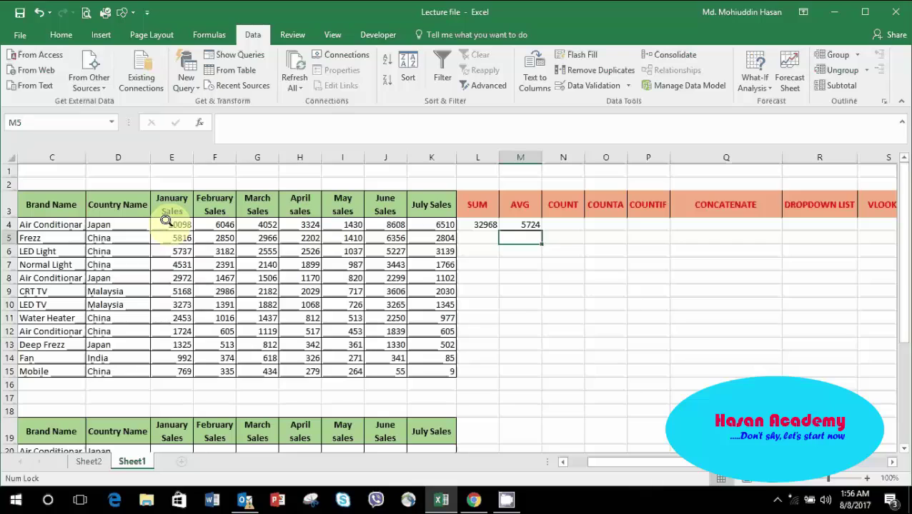
key("Up")
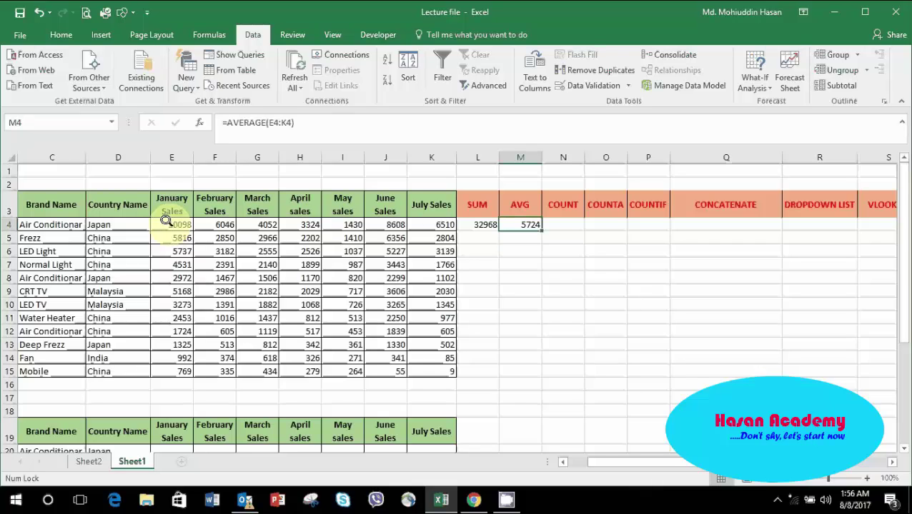
- Set March sales in G4 to 0, making SUM 28916 and AVG 5145
key("Left")
key("Left")
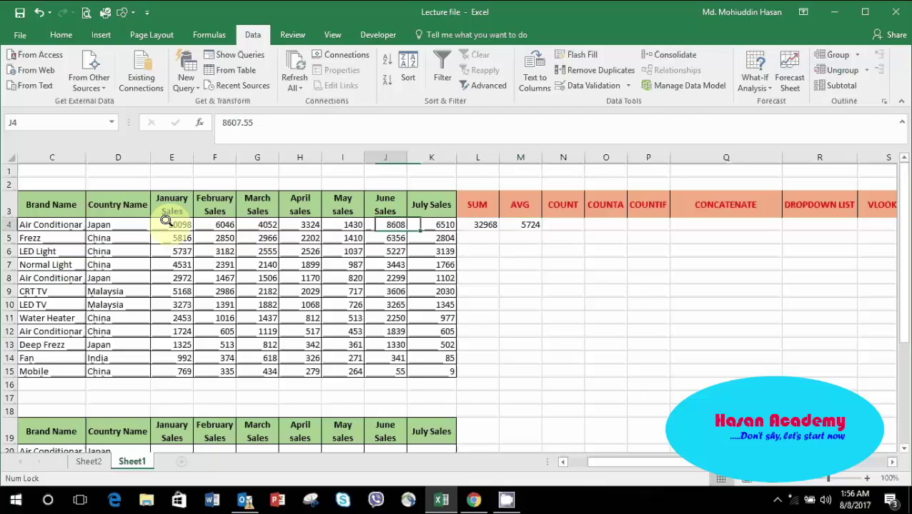
key("Left")
key("Left")
key("Left")
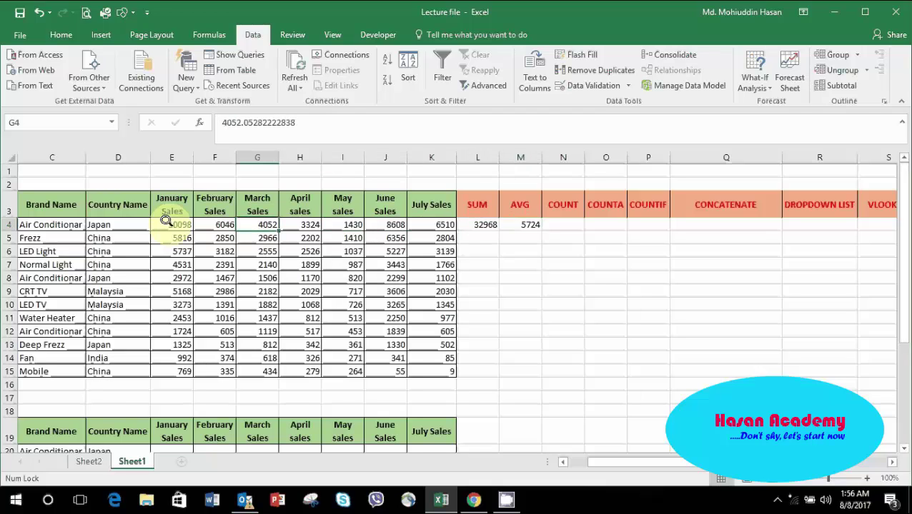
type("0")
key("Right")
key("Left")
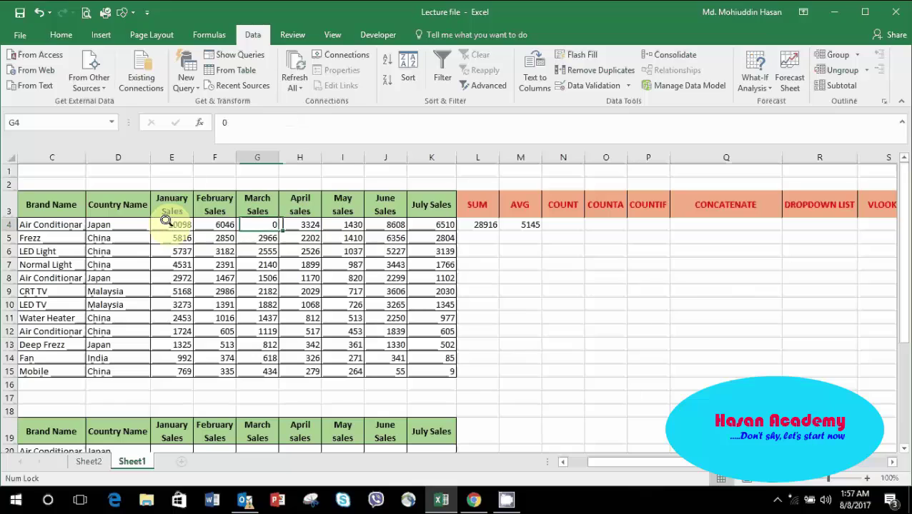
key("Right")
key("Right")
key("Right")
key("Right")
key("Right")
key("Right")
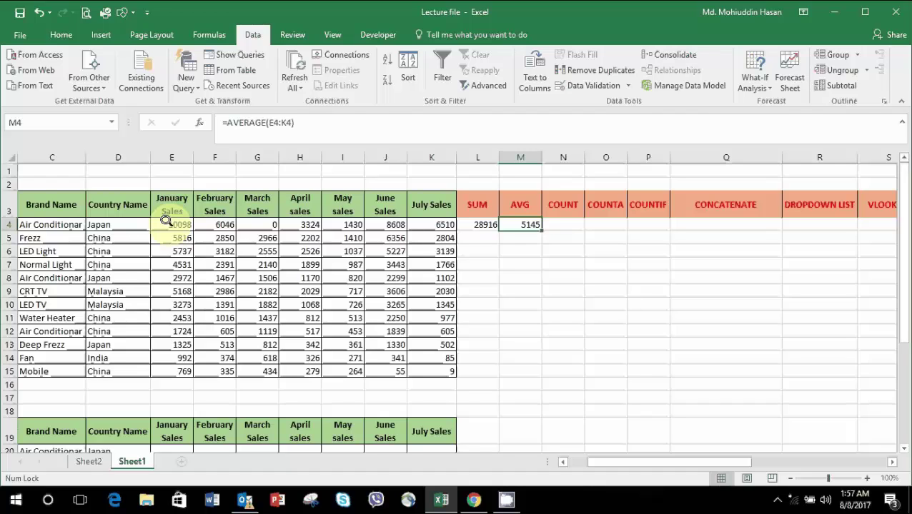
key("Right")
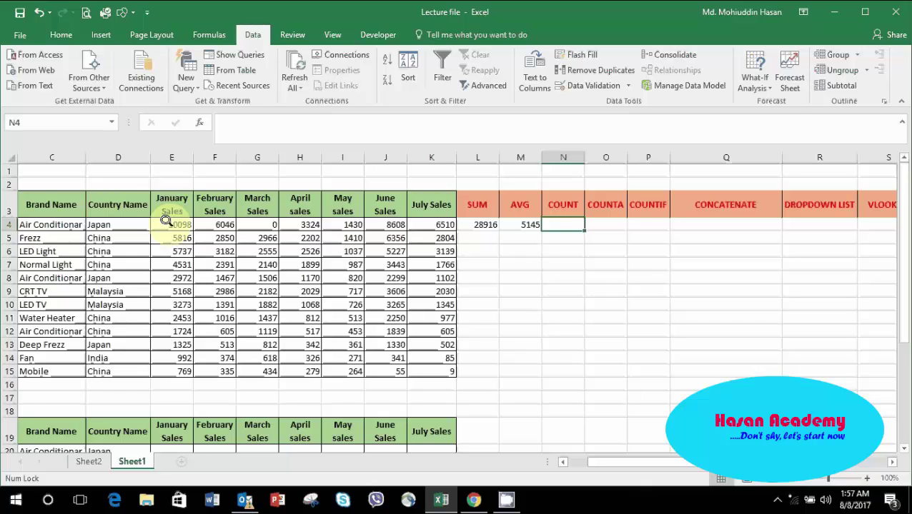
- Enter =COUNT(B4:K4) in N4, counting 7 numeric cells in row 4
type("=")
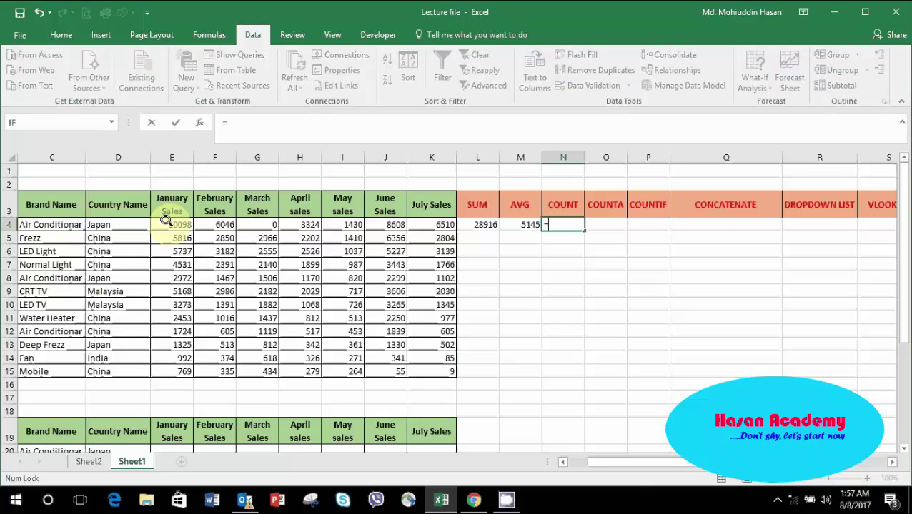
type("con")
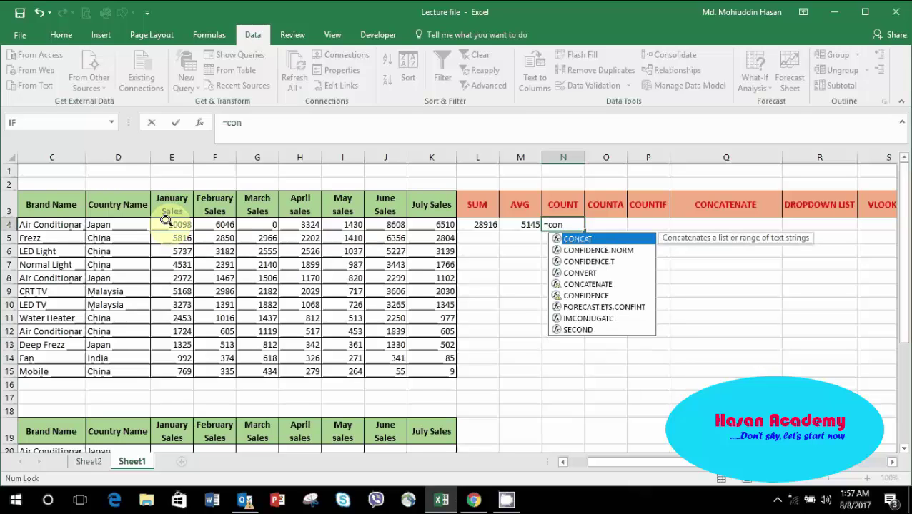
type("a")
key("BackSpace")
key("BackSpace")
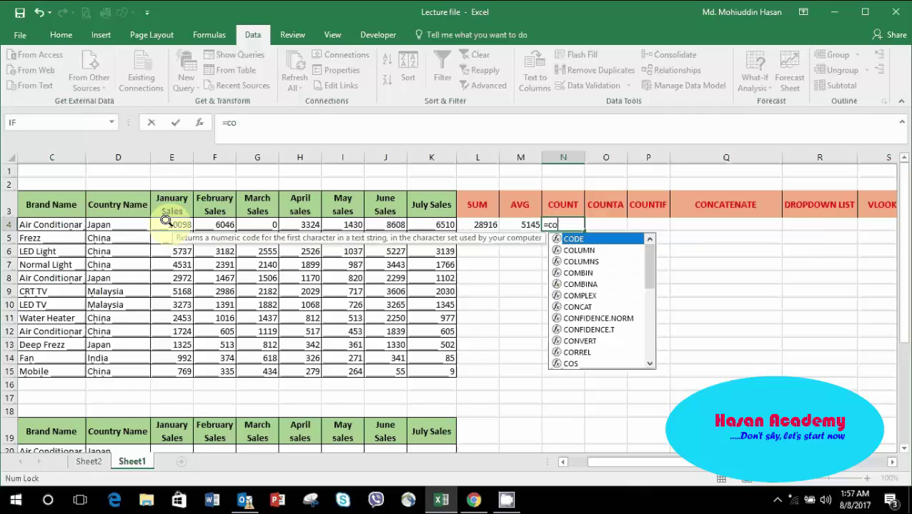
type("un")
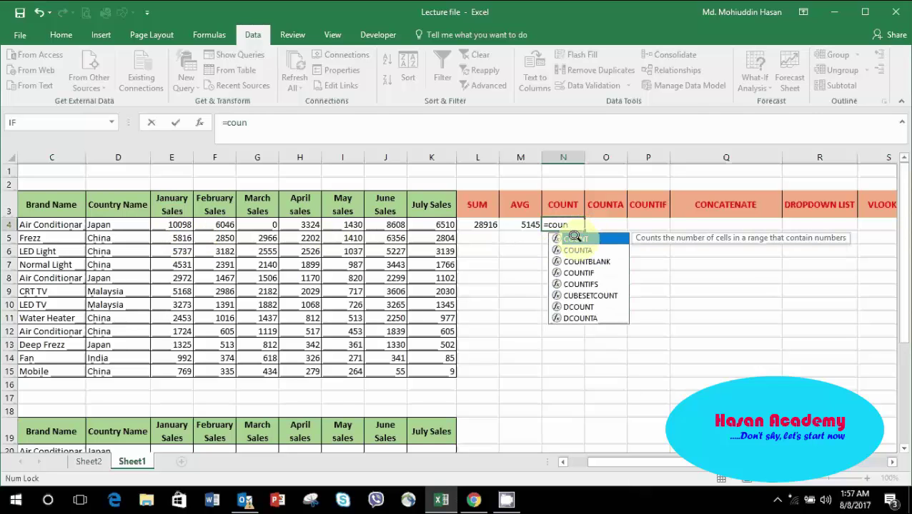
double_click(573, 237)
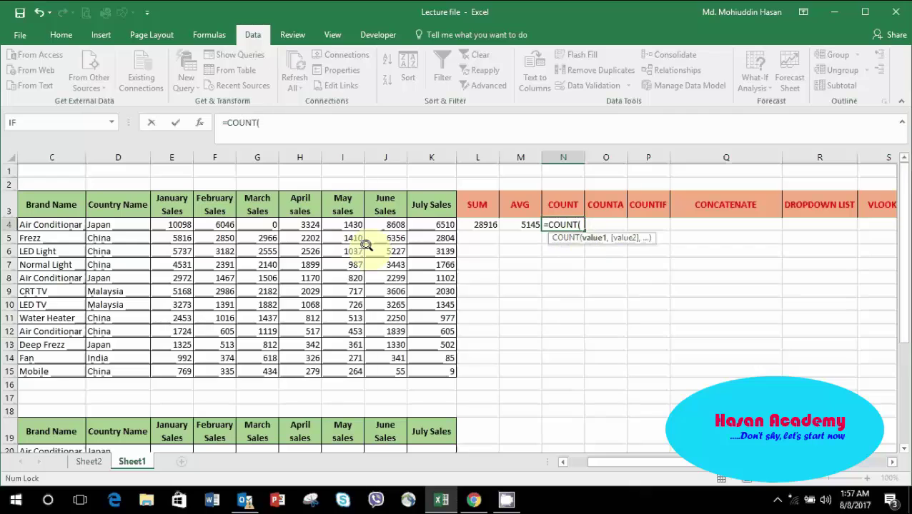
left_click(37, 222)
key("Left")
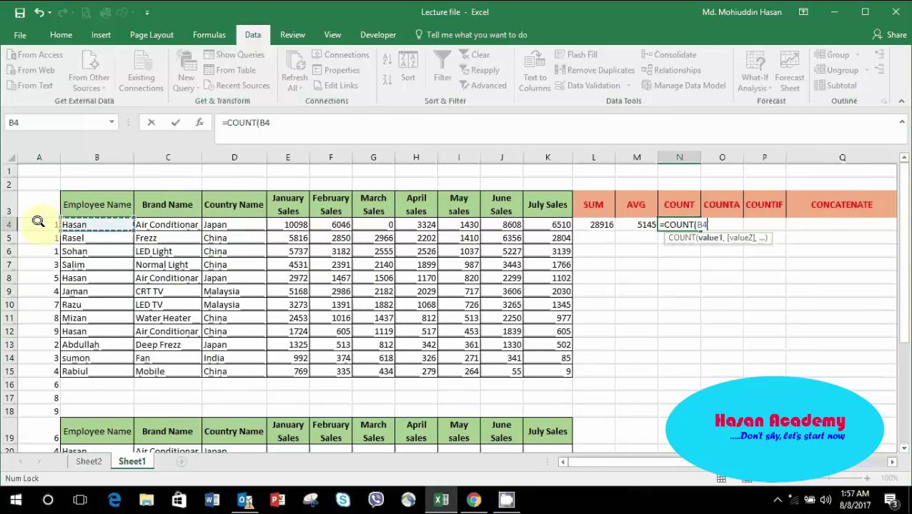
key("shift+Right")
key("shift+Right")
key("shift+Right")
key("shift+Right")
key("shift+Right")
key("shift+Right")
key("shift+Right")
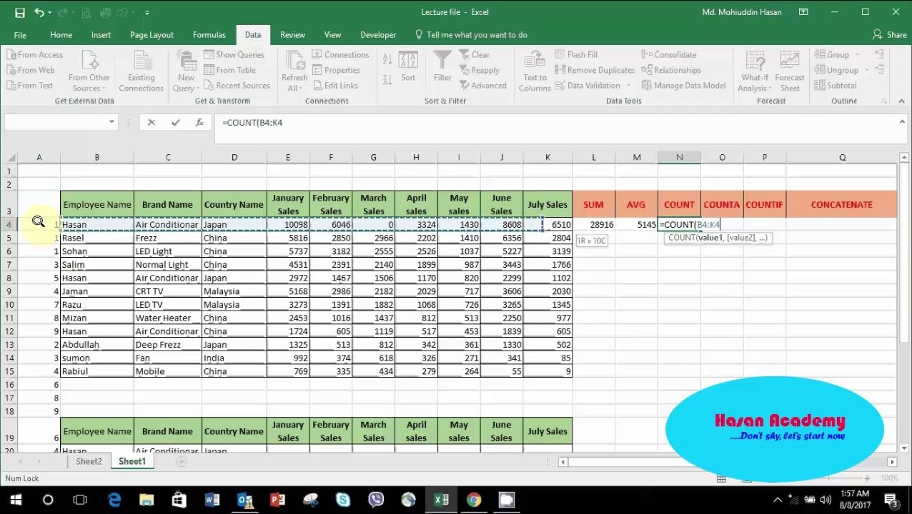
key("shift+Right")
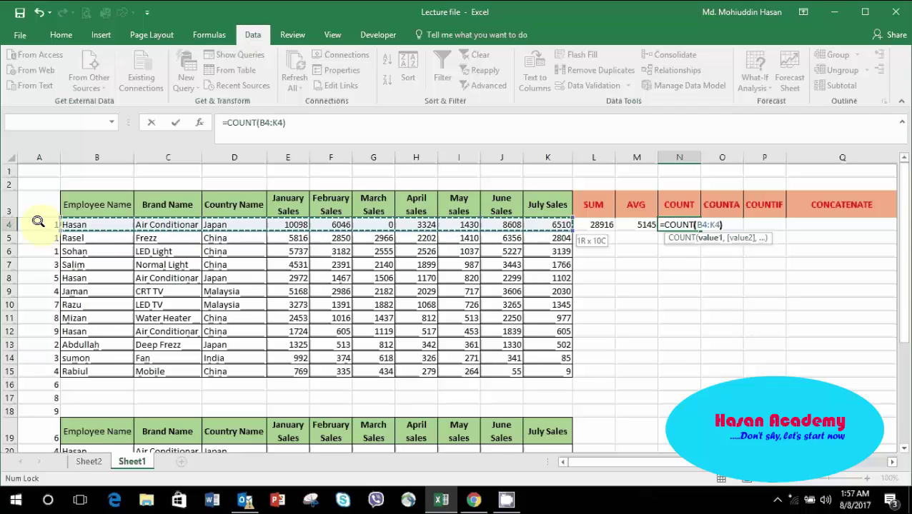
key("Return")
key("Up")
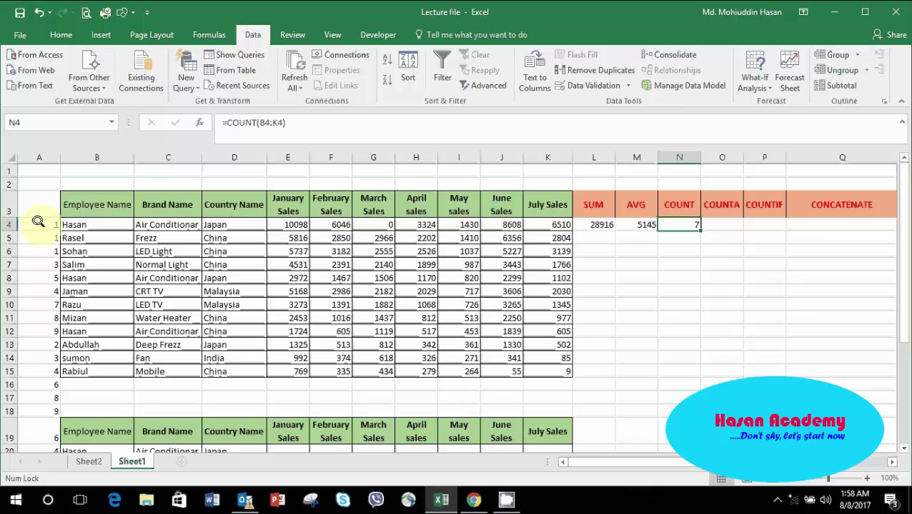
- Change the March sales value in G4 to 6
key("Left")
key("Left")
key("Left")
key("Left")
key("Left")
key("Left")
key("Left")
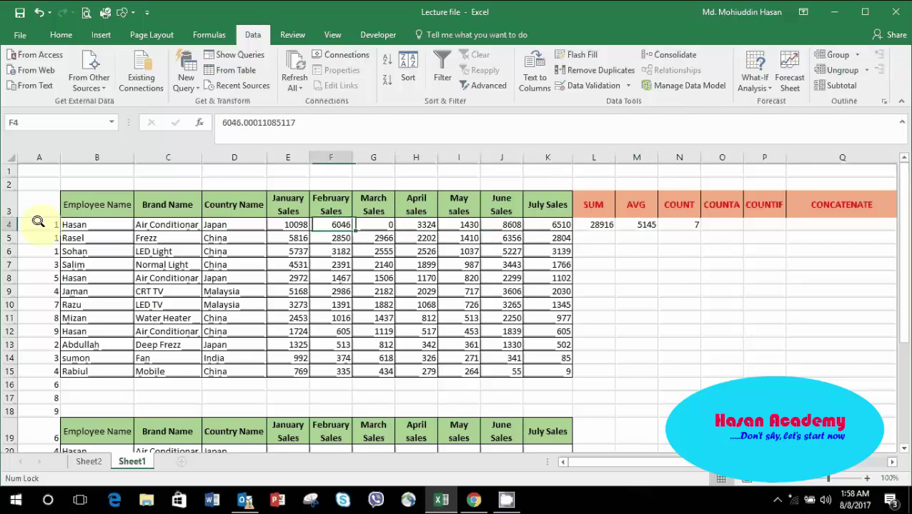
key("Left")
key("Left")
key("Left")
key("Left")
key("Right")
key("Right")
key("Right")
key("Right")
key("Right")
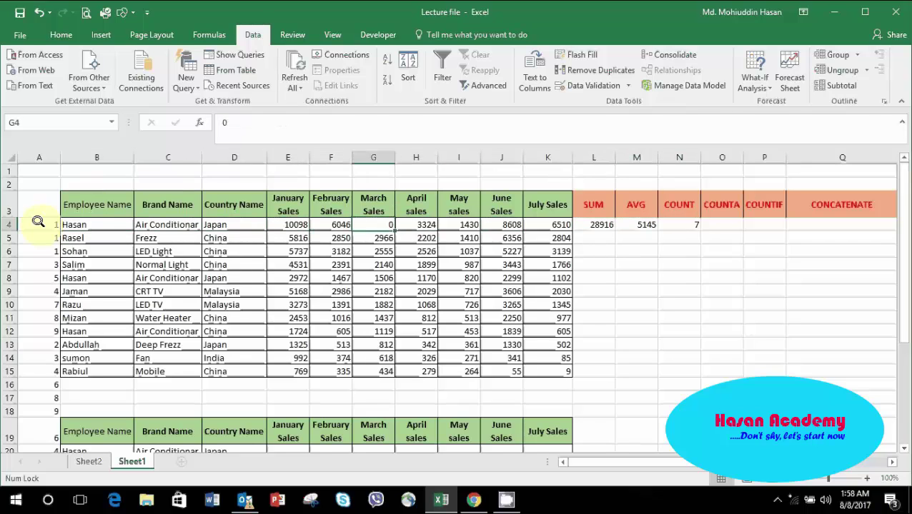
key("Right")
key("Right")
key("Right")
key("Right")
key("Left")
key("Left")
key("Left")
key("Left")
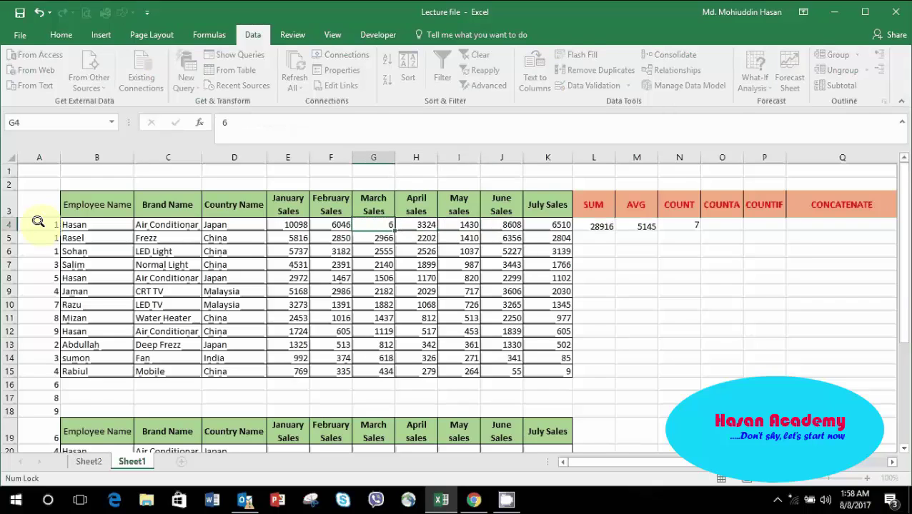
type("6")
key("Left")
key("Right")
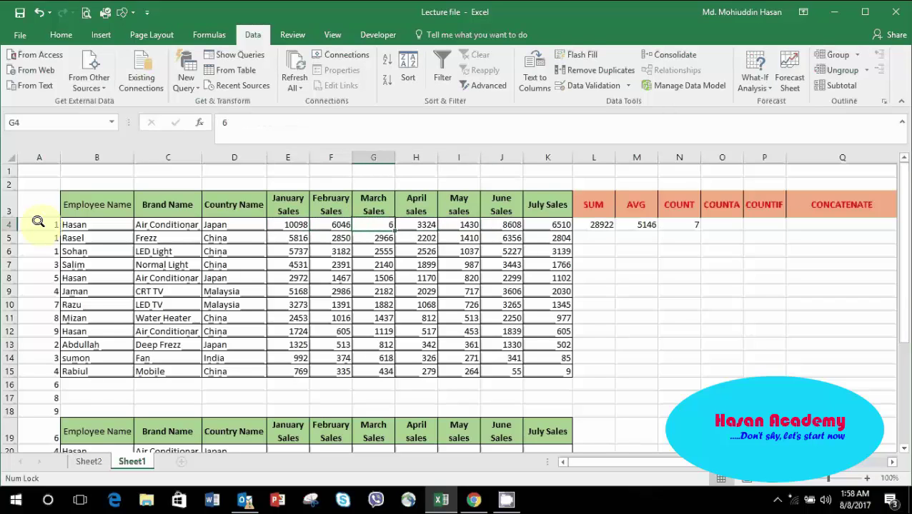
- Review row 4's values, confirming SUM 28922 and AVG 5146 in M4
key("Right")
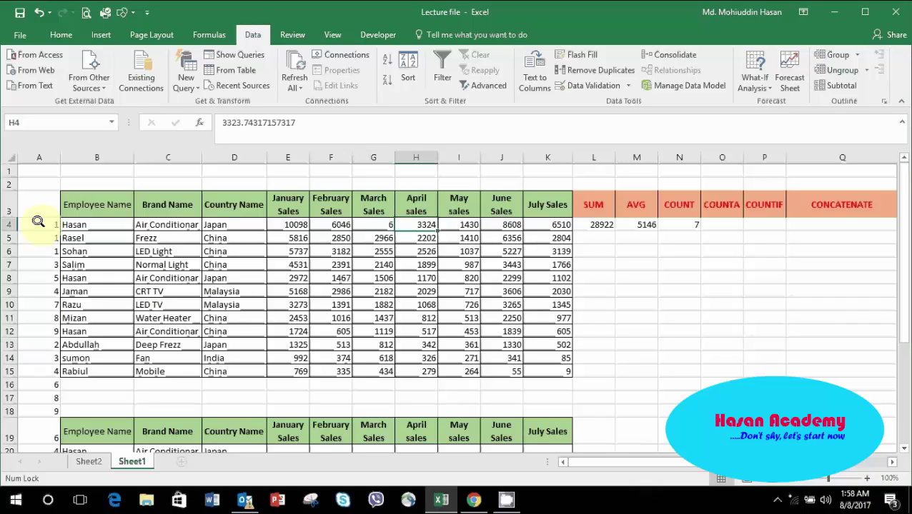
key("Left")
key("Left")
key("Left")
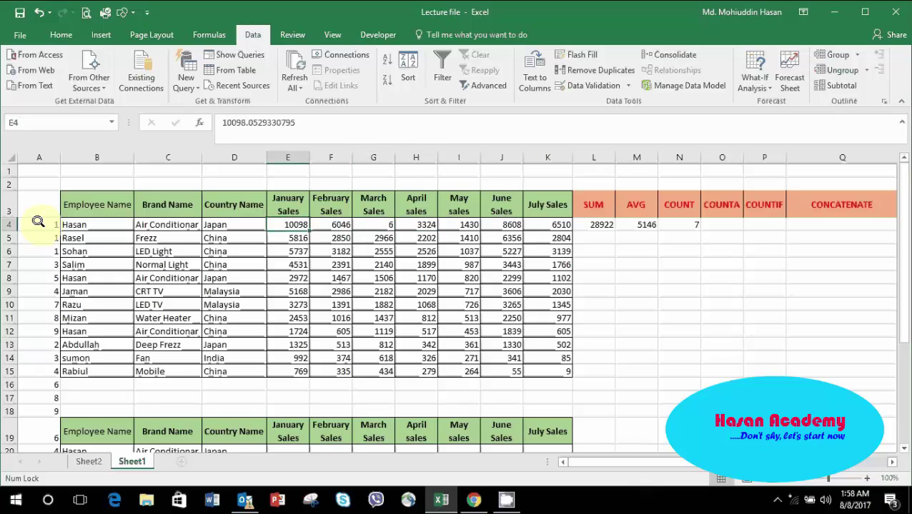
key("Right")
key("Right")
key("Right")
key("Right")
key("Right")
key("Right")
key("Left")
key("Left")
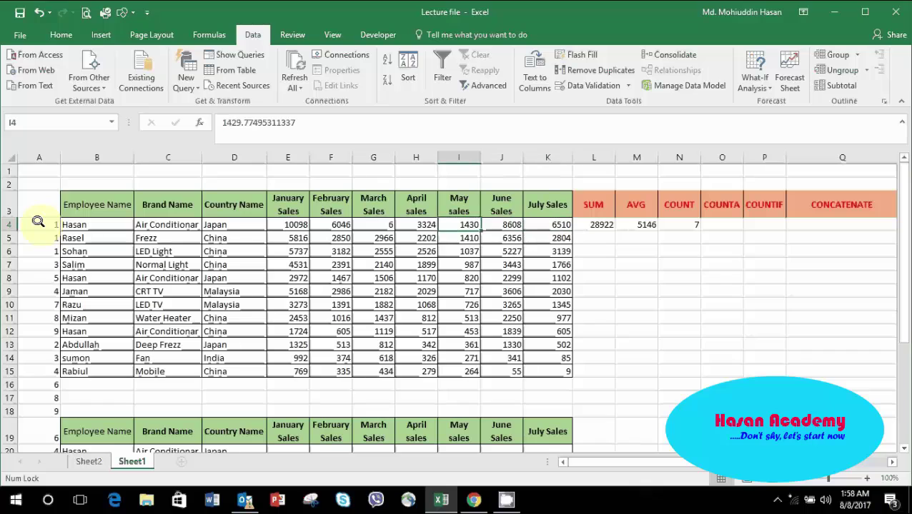
key("Left")
key("Left")
key("Left")
key("Left")
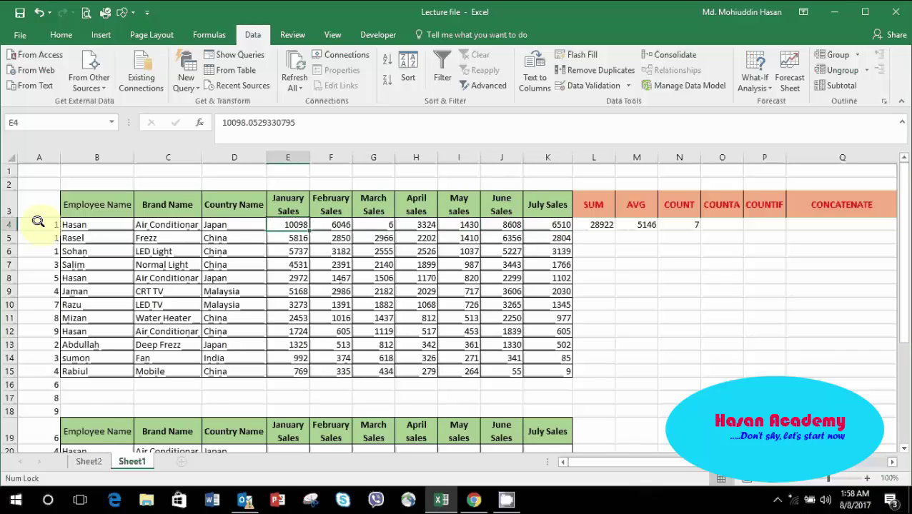
key("Left")
key("Left")
key("Left")
key("Right")
key("Right")
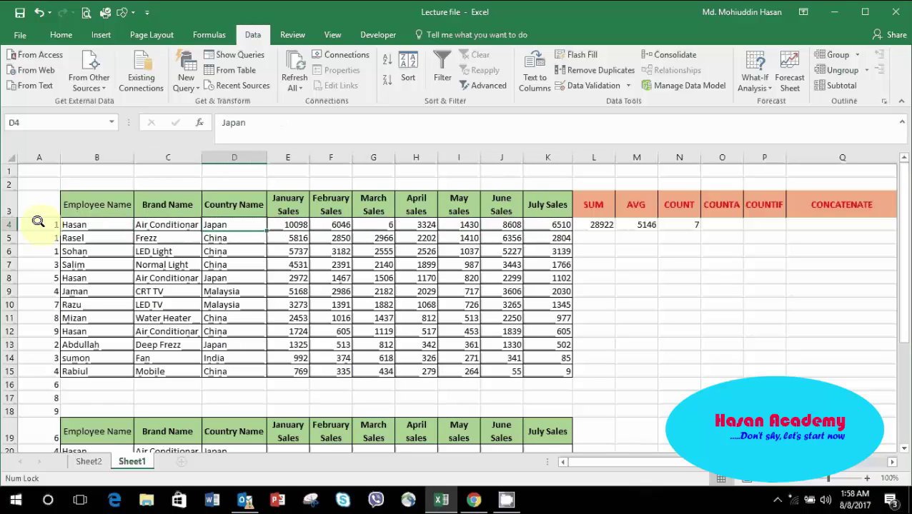
key("Right")
key("Right")
key("Right")
key("Right")
key("Right")
key("Right")
key("Right")
key("Right")
key("Right")
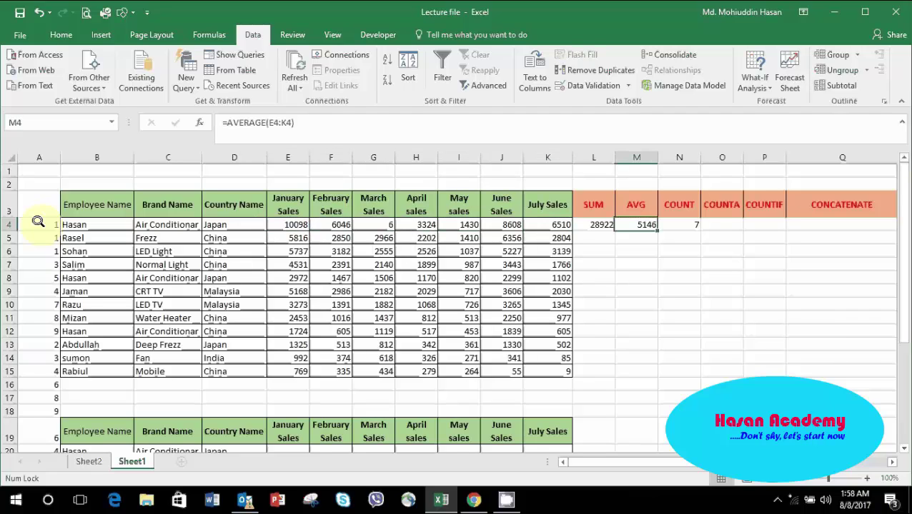
key("Right")
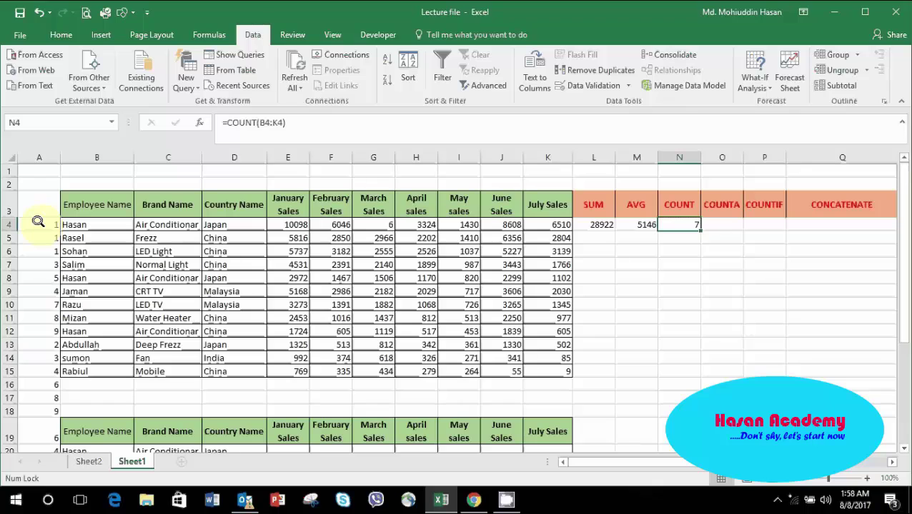
- Re-enter =COUNT(B4:K4) in N4 by dragging across row 4, still returning 7
type("=c")
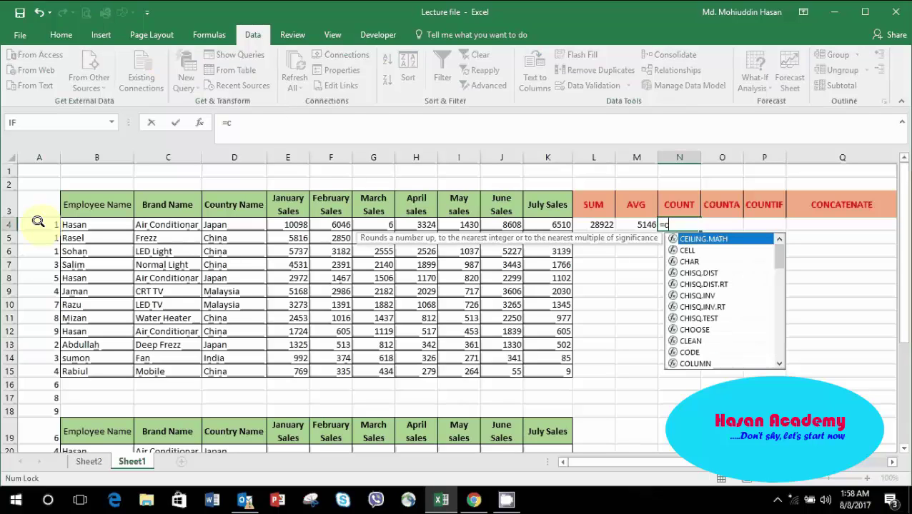
type("oun")
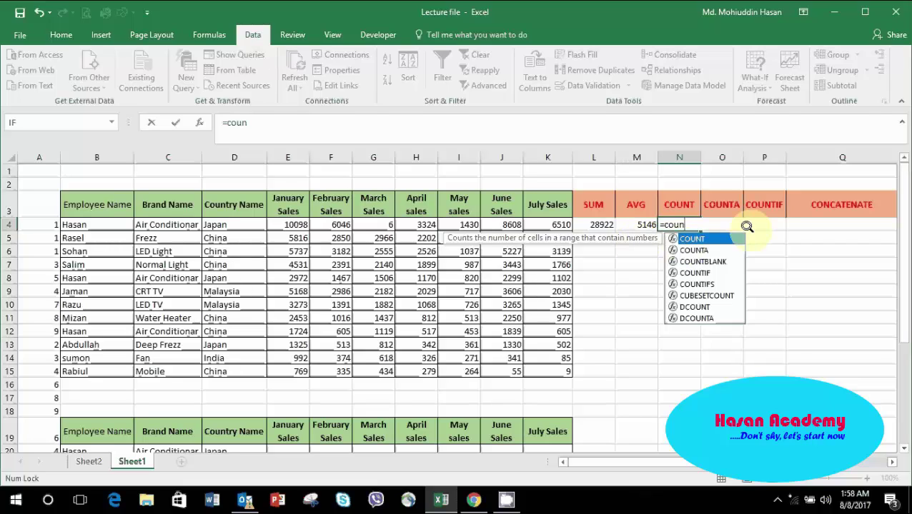
key("BackSpace")
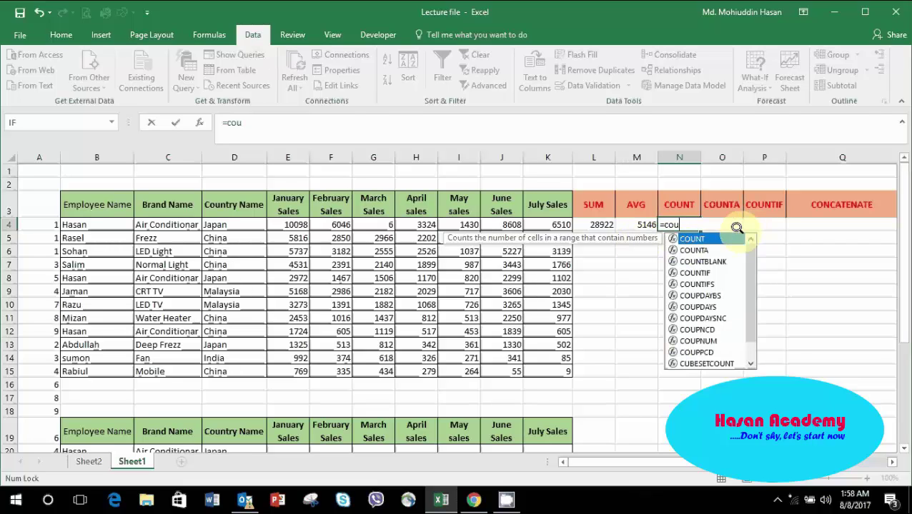
type("un")
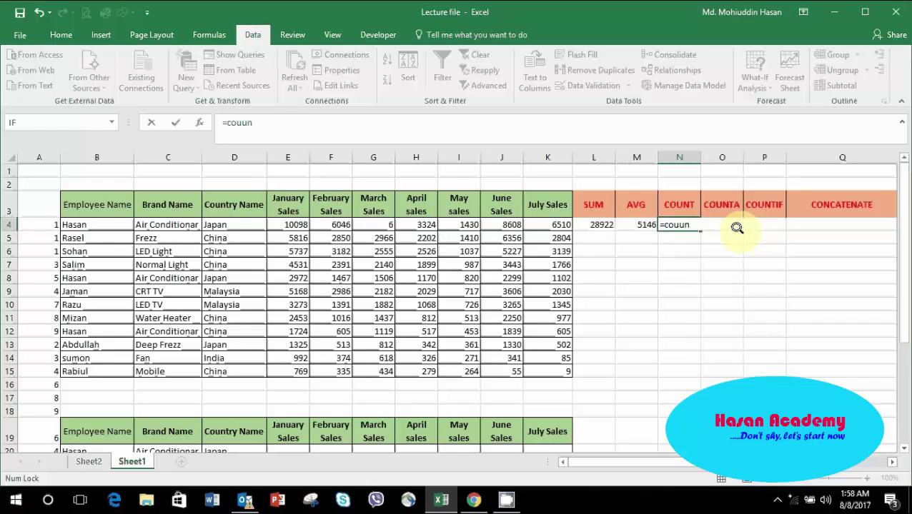
key("BackSpace")
key("BackSpace")
type("n")
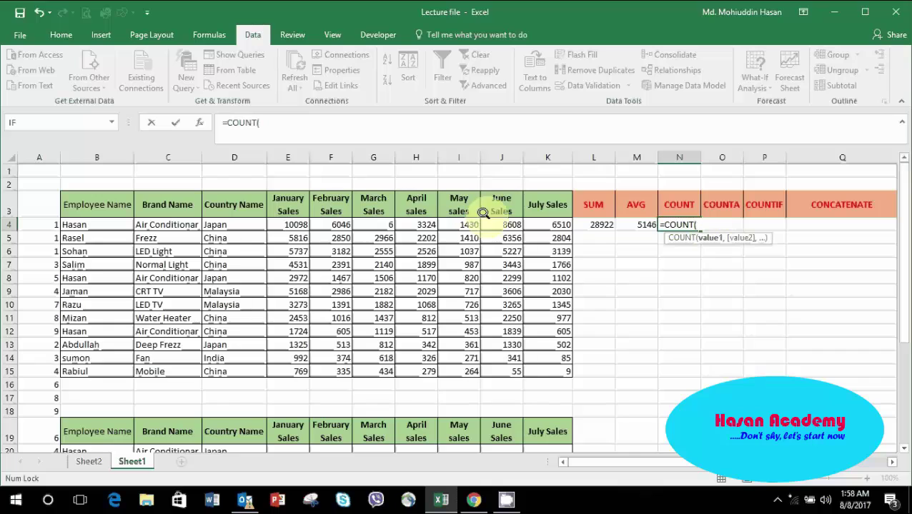
left_click_drag(86, 222, 564, 228)
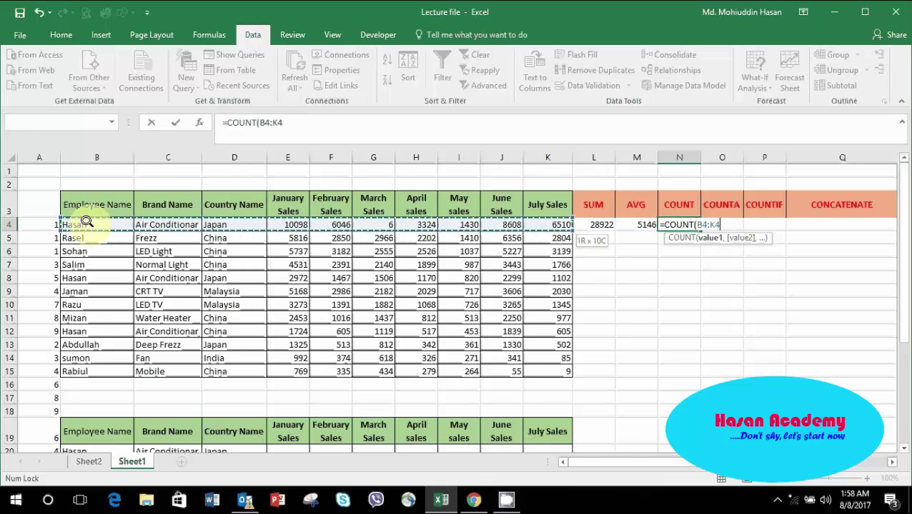
key("Return")
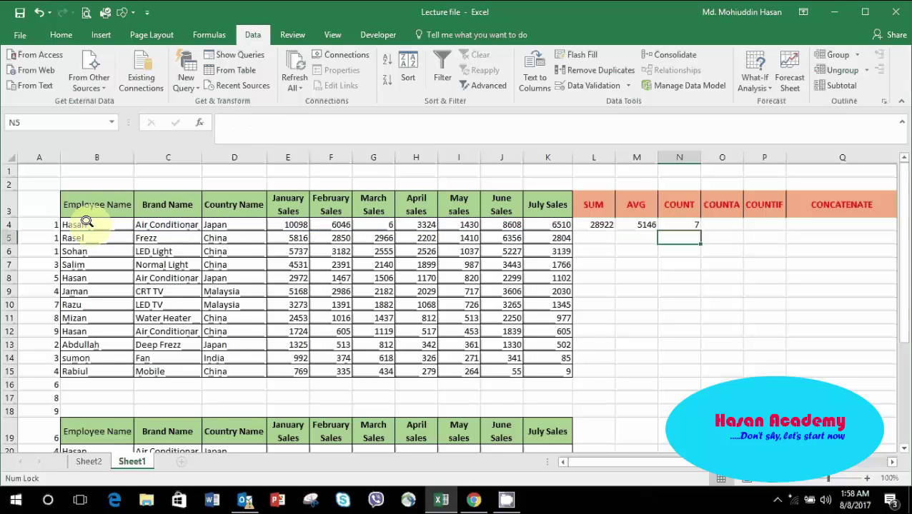
key("Up")
key("Right")
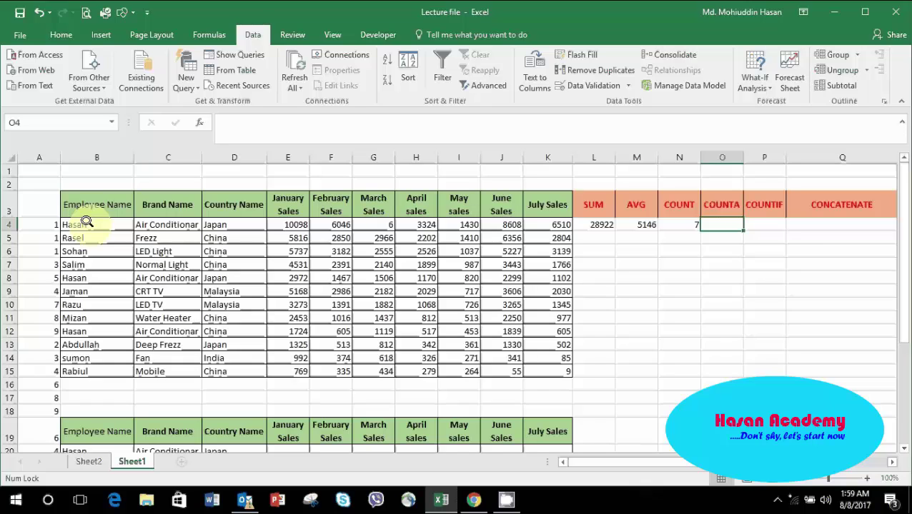
- Enter =COUNTA(B4:K4) in O4, counting 10 non-empty cells
type("=")
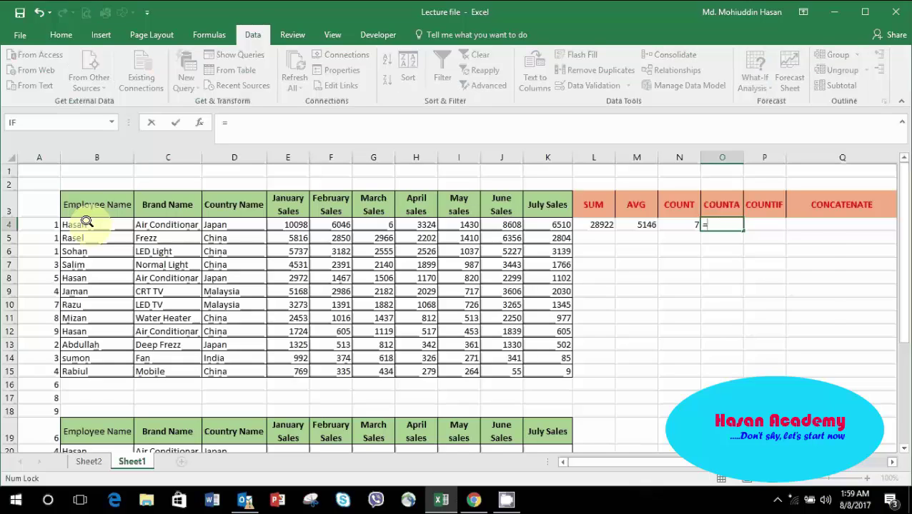
type("coun")
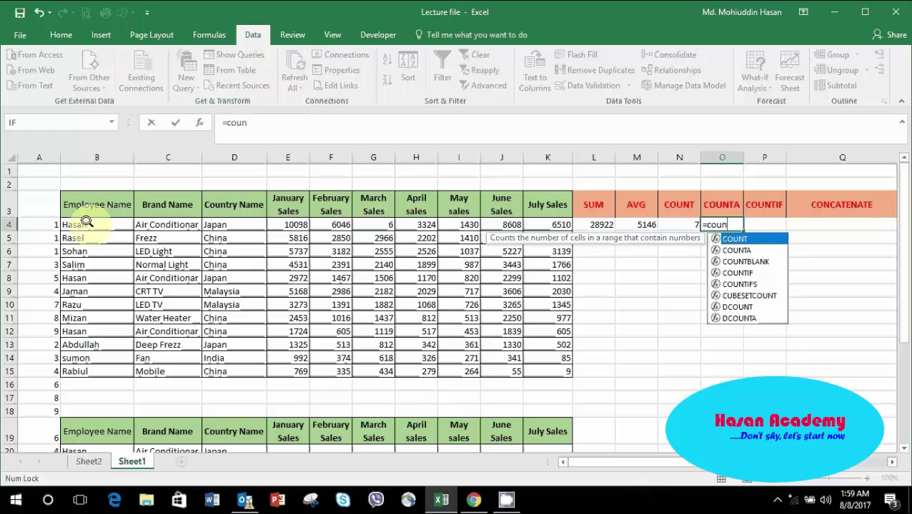
left_click(736, 251)
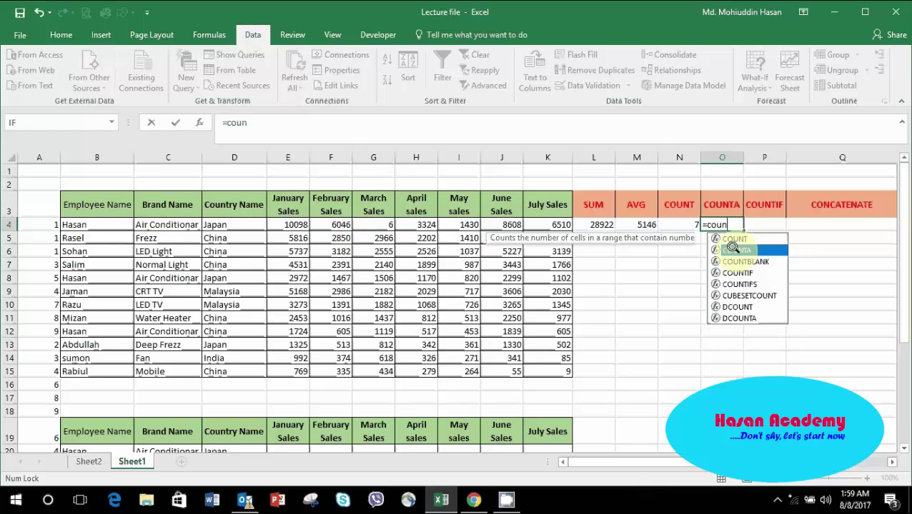
double_click(736, 250)
left_click_drag(85, 225, 568, 227)
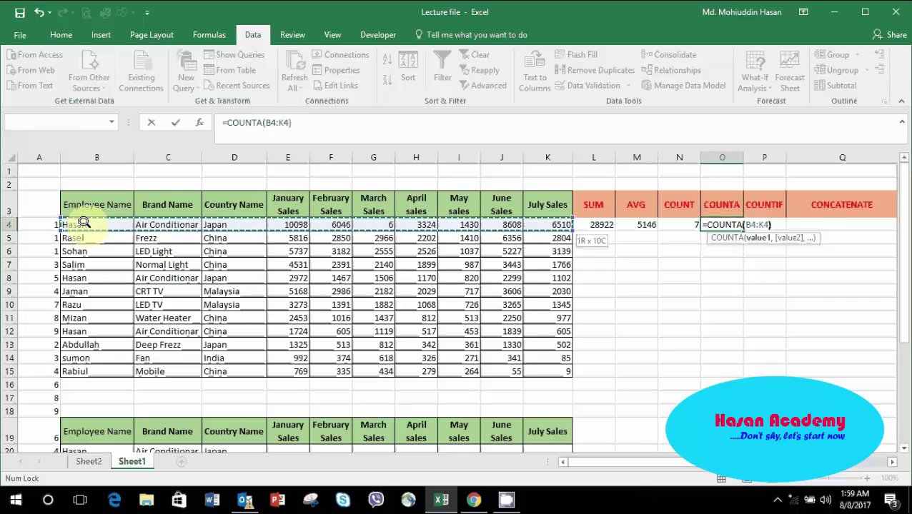
key("Return")
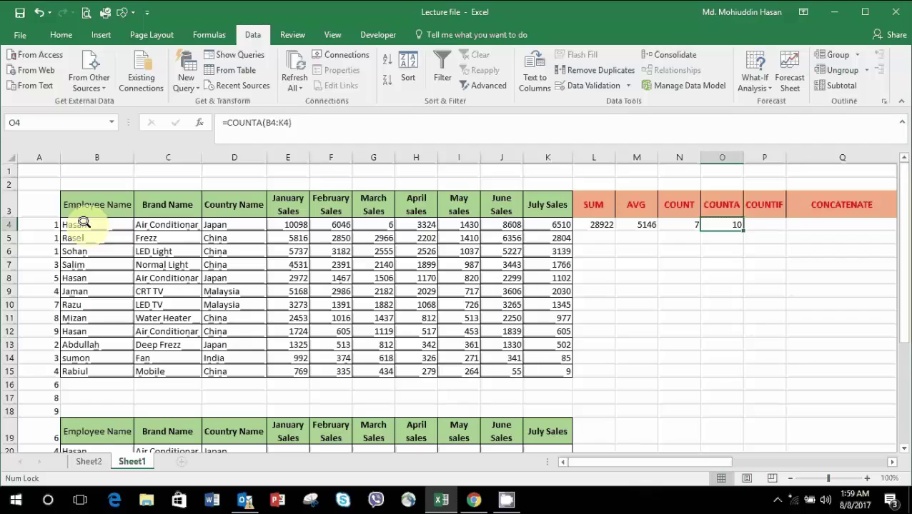
key("Left")
key("Left")
key("Left")
key("Left")
key("Left")
key("Left")
key("Left")
key("Left")
key("Left")
key("Left")
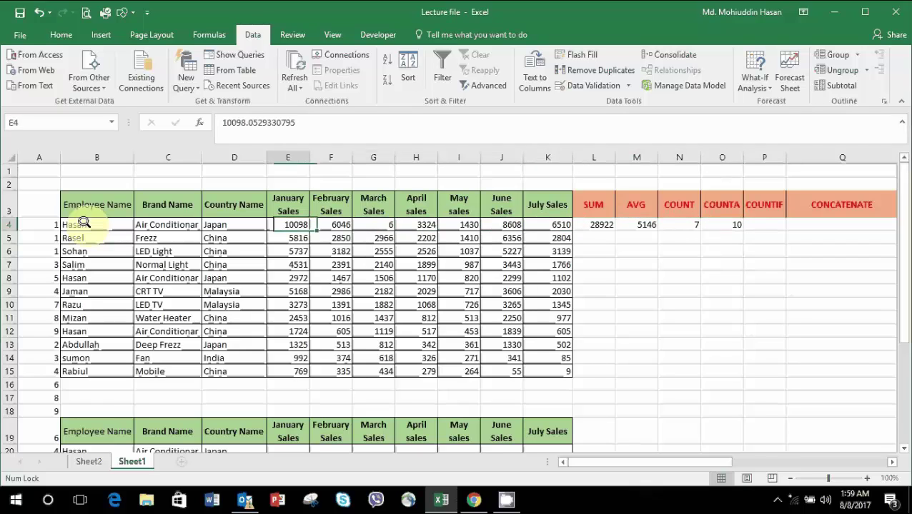
key("Left")
key("Delete")
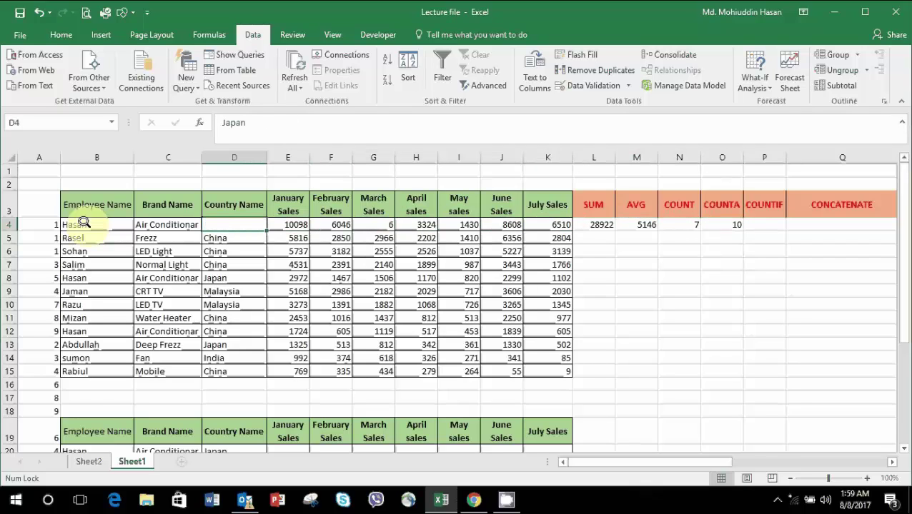
key("Left")
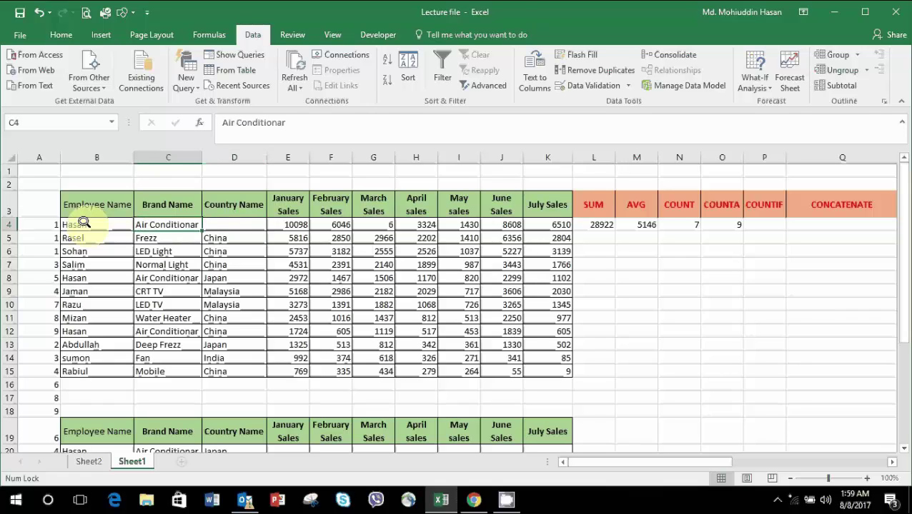
key("Delete")
key("Right")
key("Right")
key("Right")
key("Right")
key("Right")
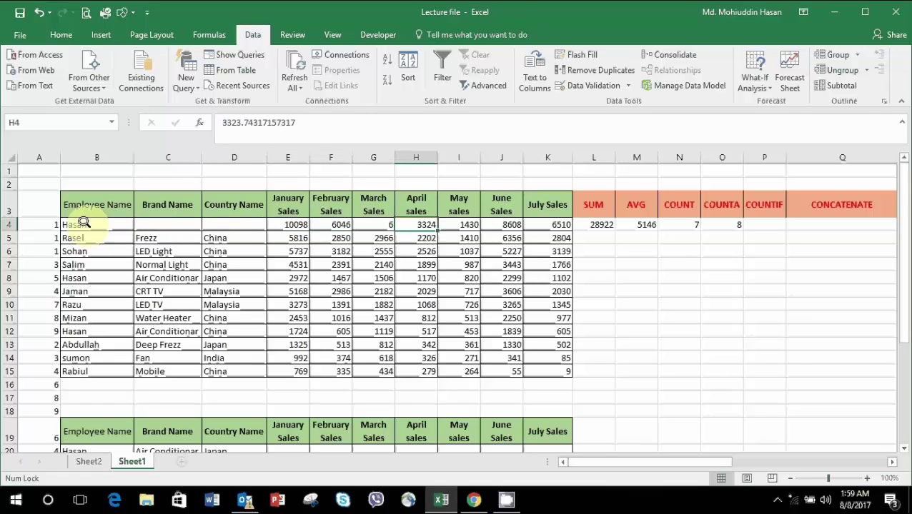
key("Left")
key("Left")
key("Left")
key("Left")
key("Left")
key("Left")
key("Left")
key("Right")
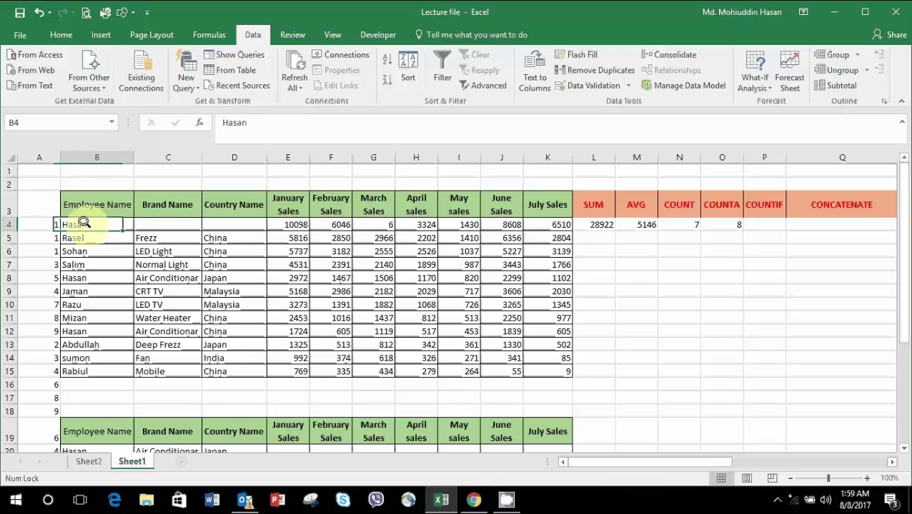
key("Right")
key("Right")
key("Right")
key("Right")
key("Right")
key("Right")
key("Right")
key("Right")
key("Right")
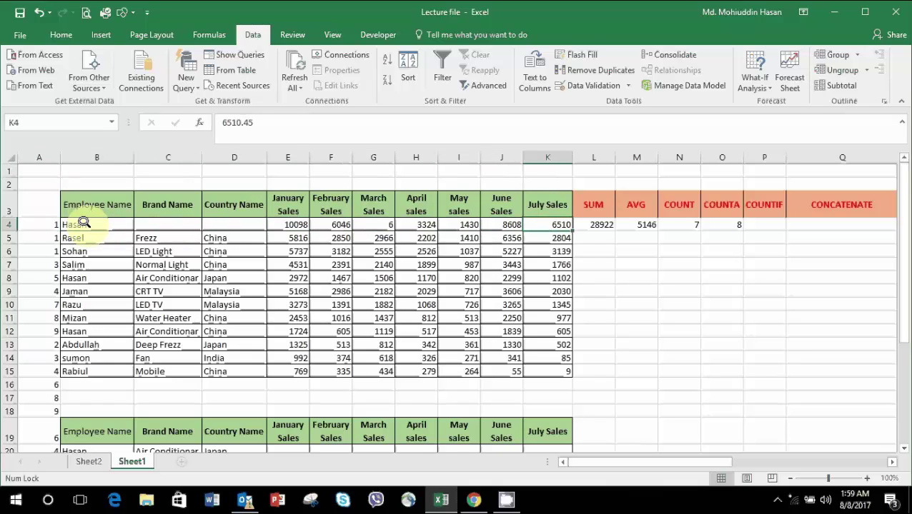
key("Right")
key("Left")
key("Left")
key("Left")
key("Left")
key("Left")
key("Right")
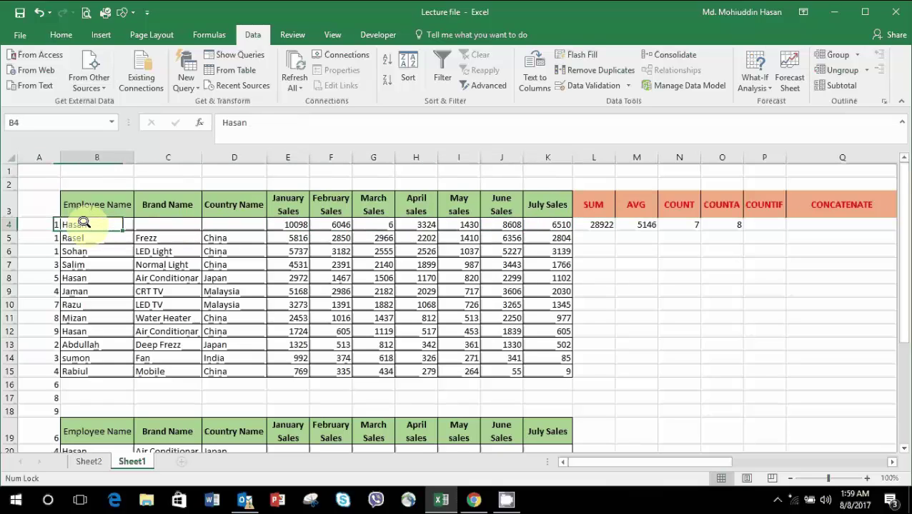
key("Right")
key("Right")
key("Right")
key("Right")
key("Right")
key("Right")
key("Right")
key("Right")
key("Right")
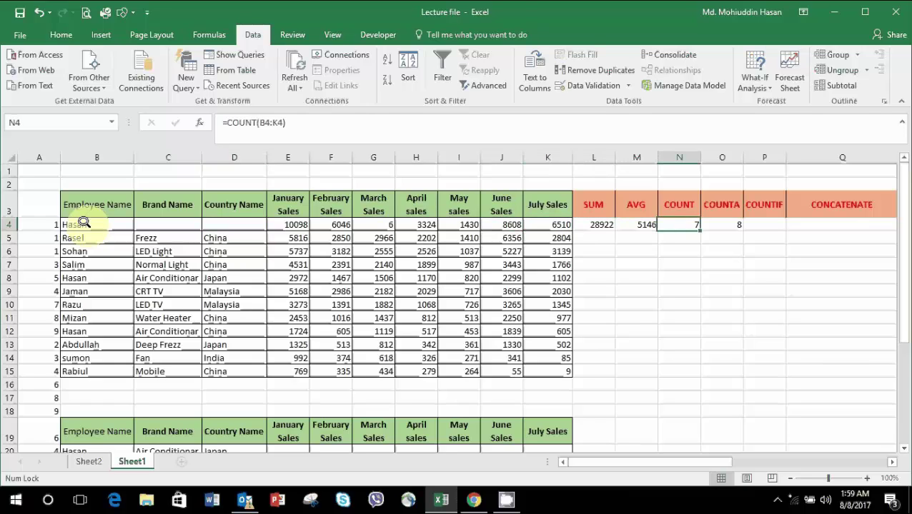
key("Right")
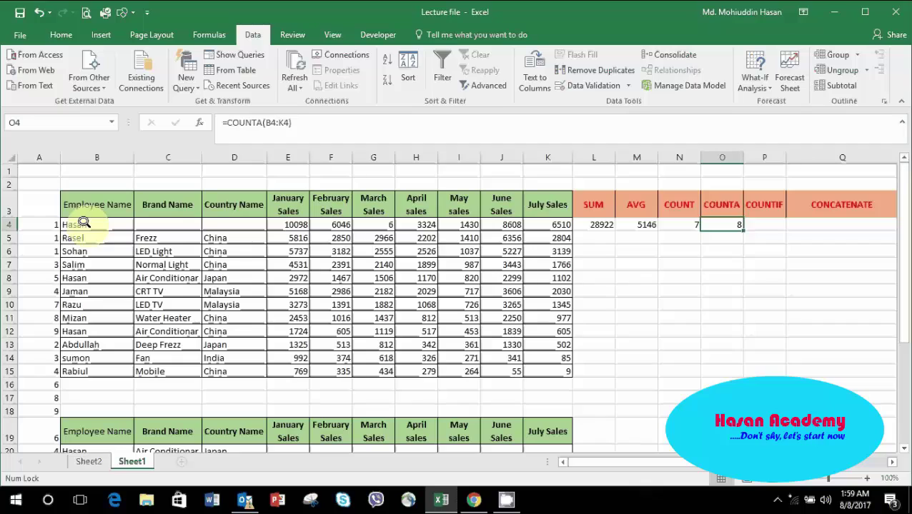
key("ctrl+z")
key("ctrl+z")
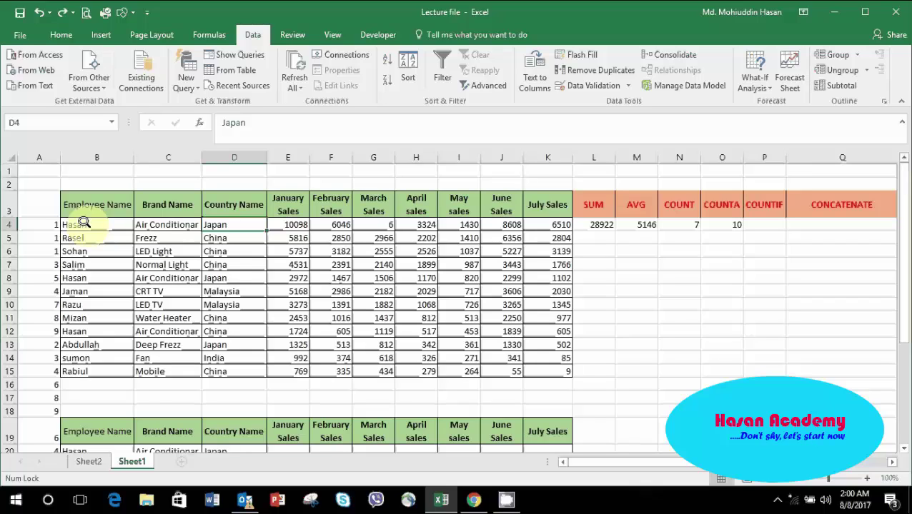
key("Right")
key("Right")
key("Right")
key("Right")
key("Right")
key("Right")
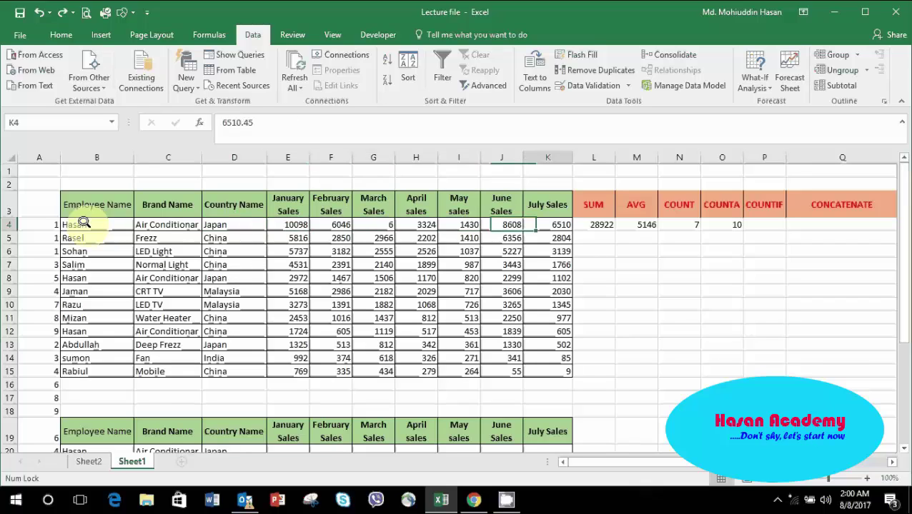
key("Right")
key("Right")
key("Right")
key("Right")
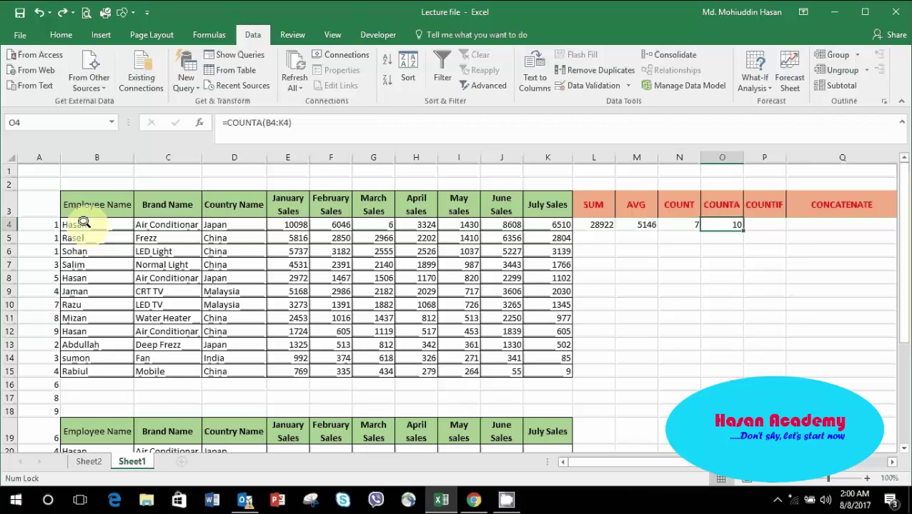
key("Right")
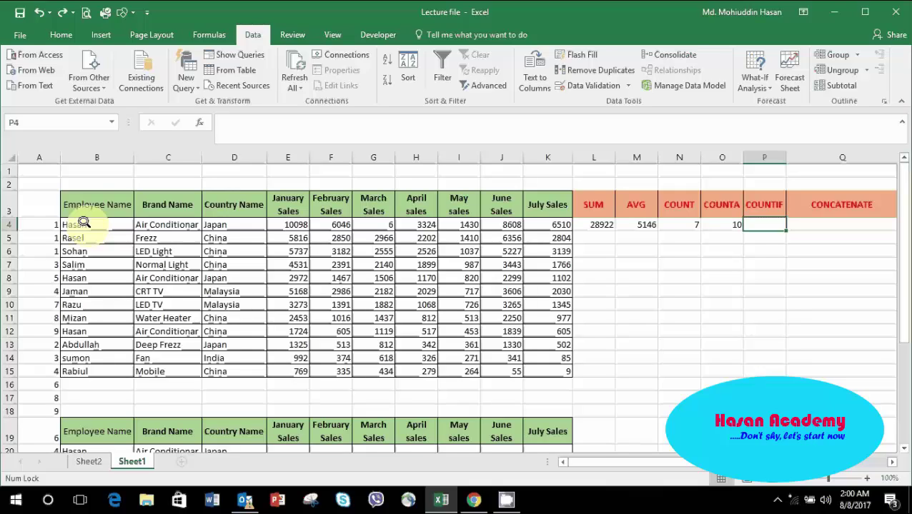
- Enter =COUNTIF(C4:C15) in P4 with no criteria, triggering the too-few-arguments warning
type("=")
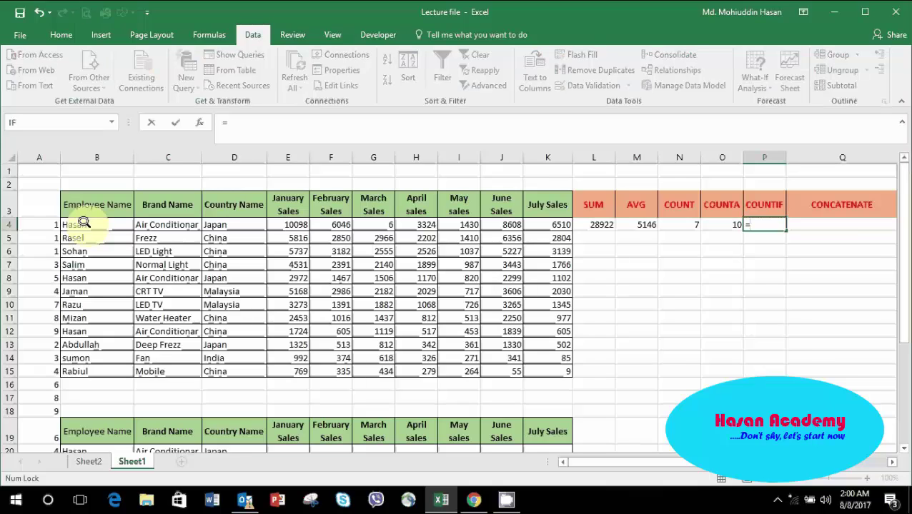
type("count")
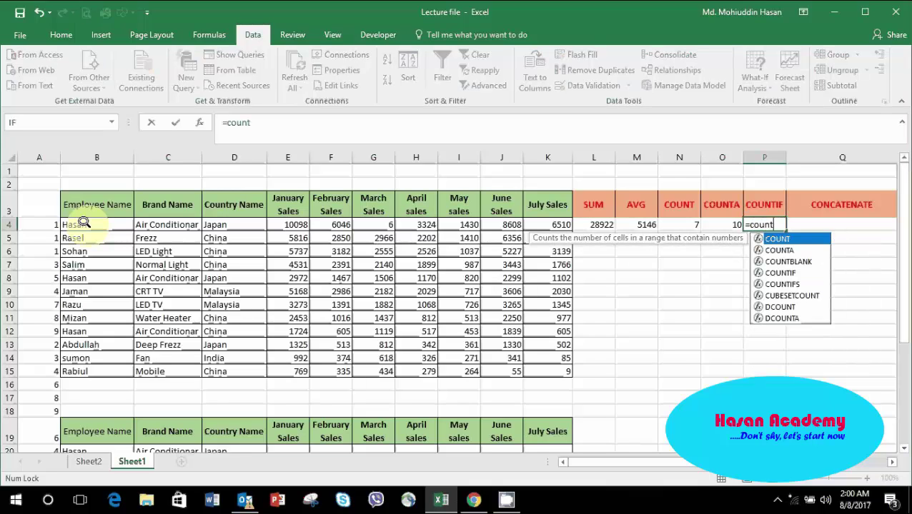
type("if")
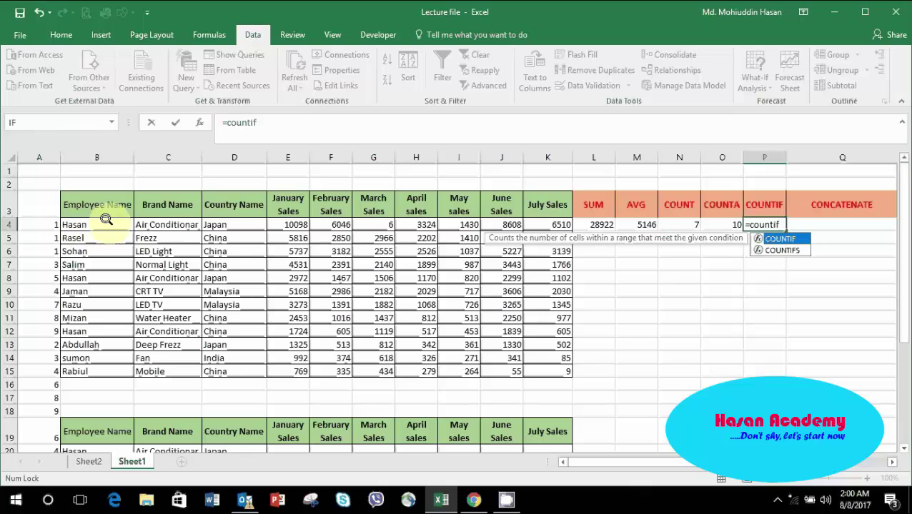
double_click(756, 237)
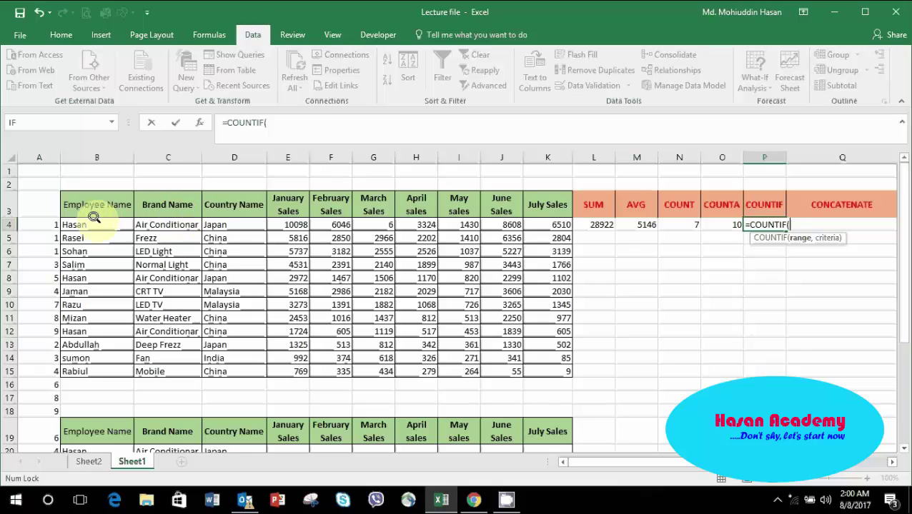
left_click(140, 222)
mouse_move(140, 222)
left_mouse_down()
mouse_move(193, 359)
mouse_move(168, 372)
left_mouse_up()
type(")")
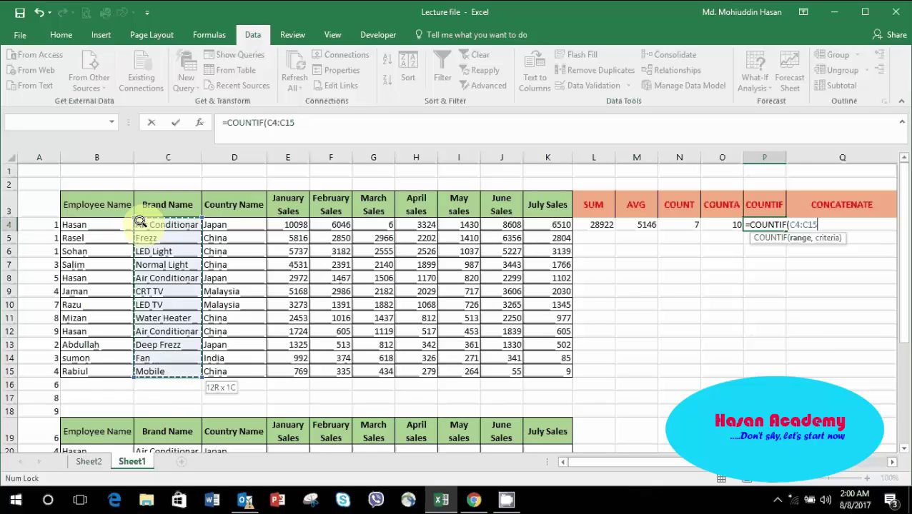
key("Return")
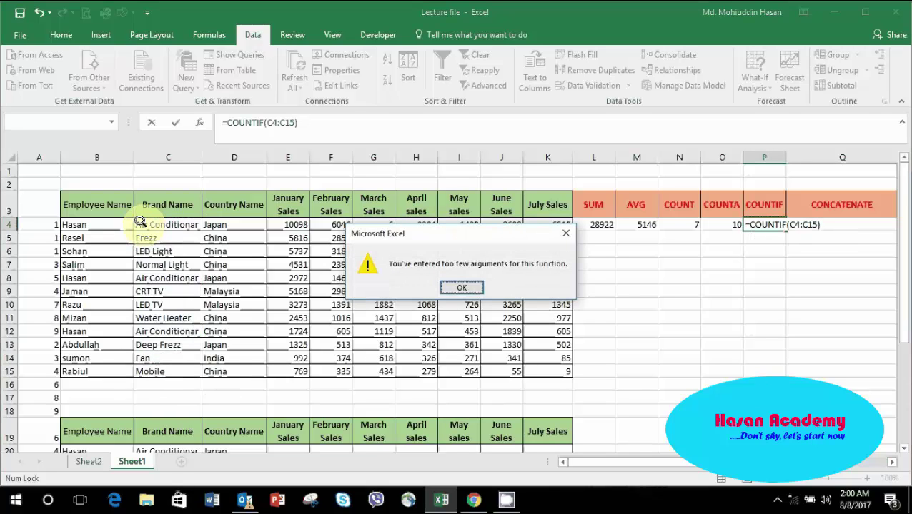
- Dismiss the warning and complete P4 as =COUNTIF(C4:C15,"Frezz"), returning 1
left_click(451, 283)
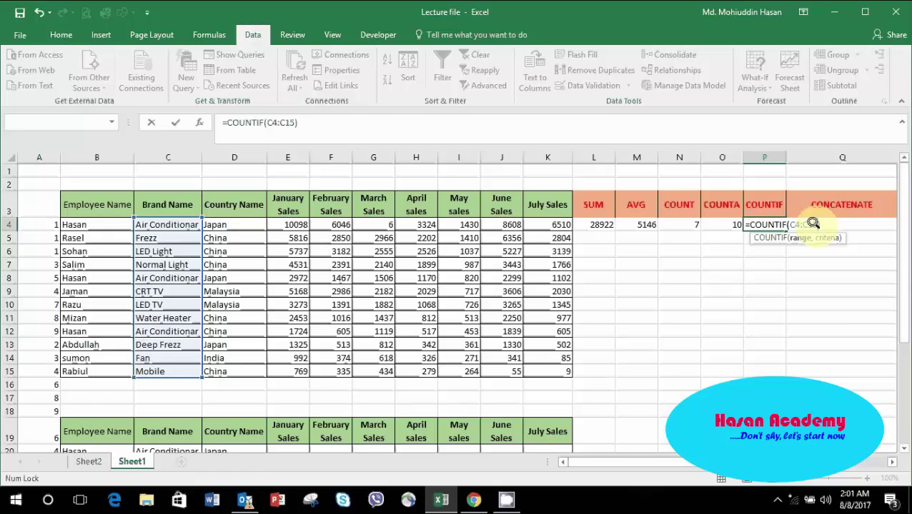
type(",")
type("\"")
type("F")
type("re")
type("zz")
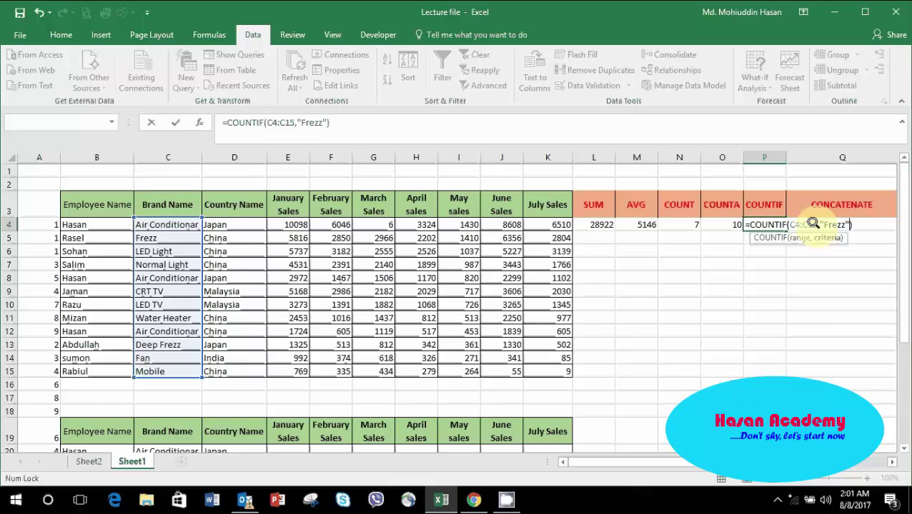
key("Return")
key("Up")
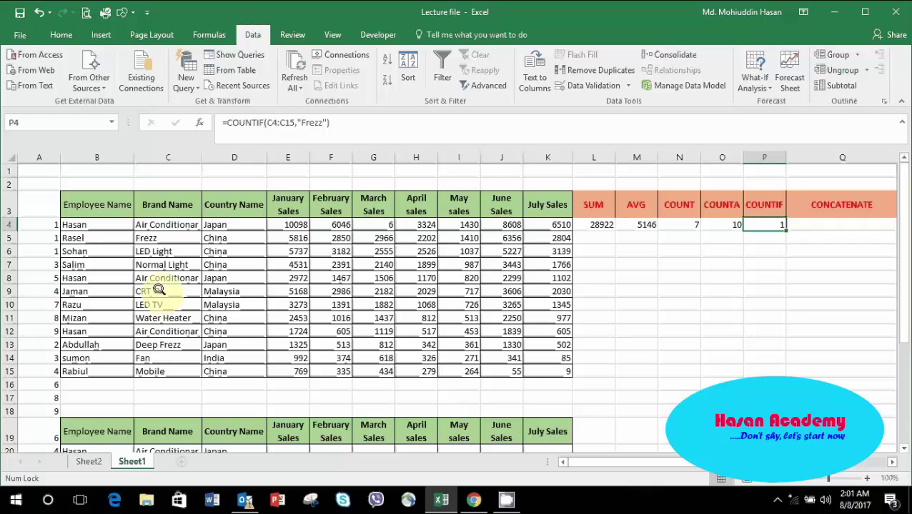
left_click(146, 238)
key("ctrl+c")
key("Down")
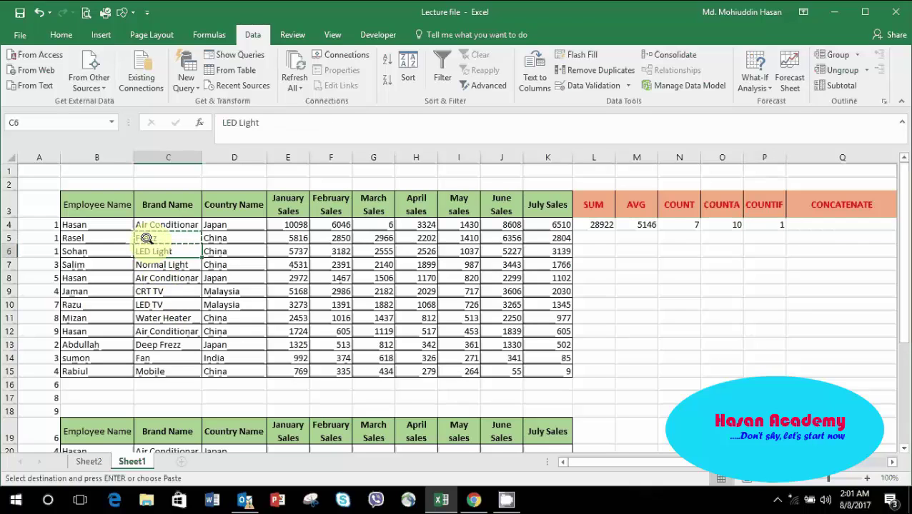
key("ctrl+v")
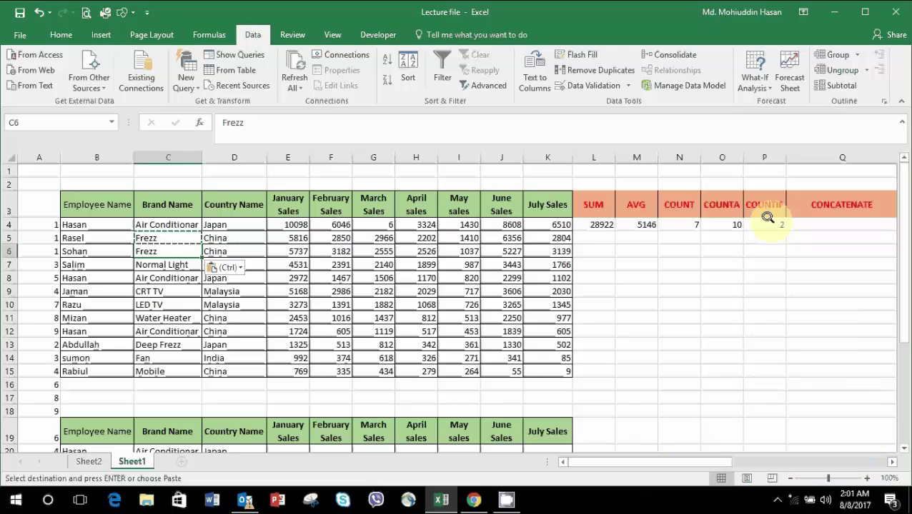
left_click(767, 219)
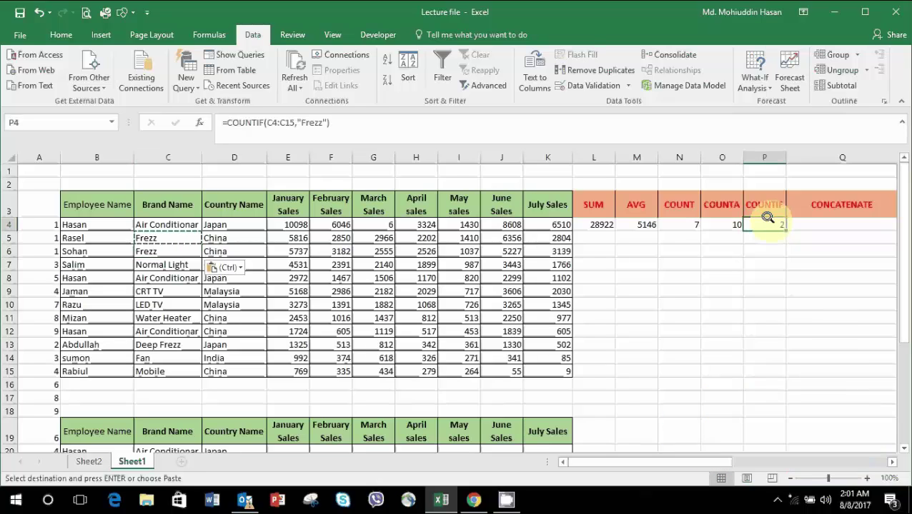
key("ctrl+z")
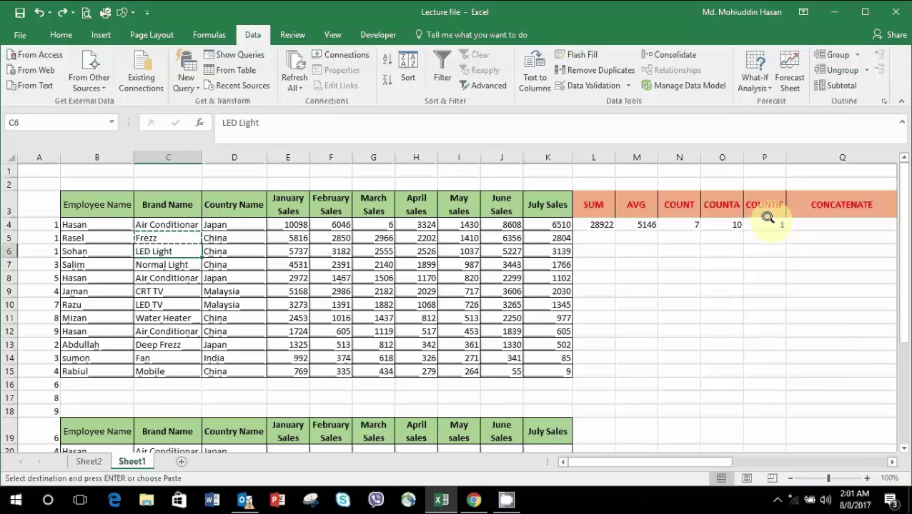
key("Up")
key("Up")
key("Right")
key("Right")
key("Right")
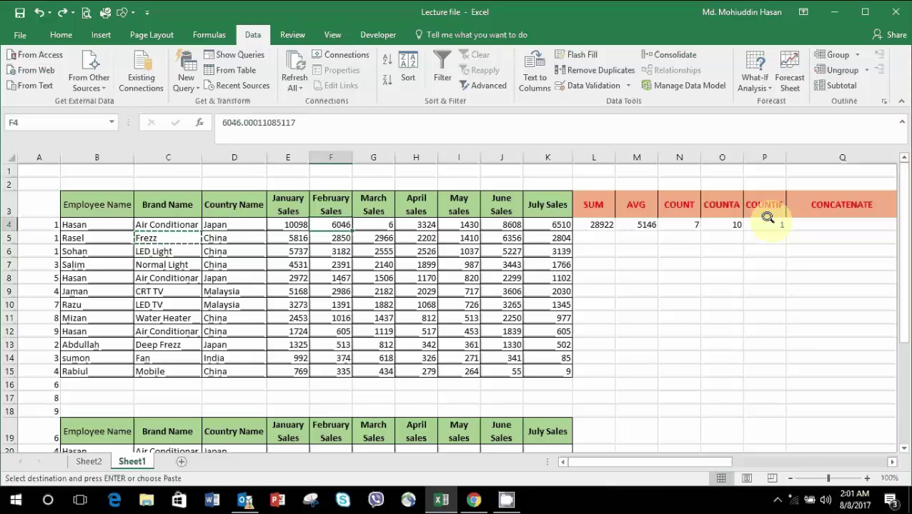
key("Right")
key("Right")
key("Right")
key("Right")
key("Right")
key("Right")
key("Right")
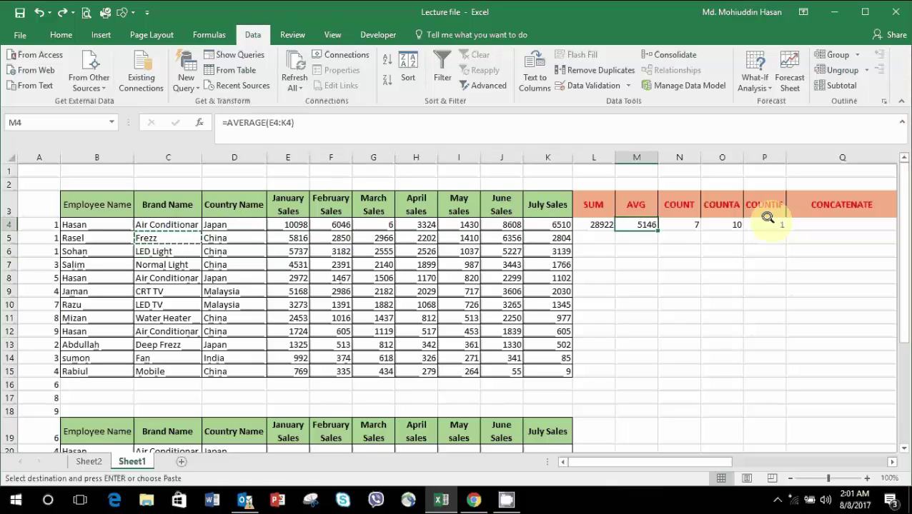
key("Right")
key("Right")
key("Right")
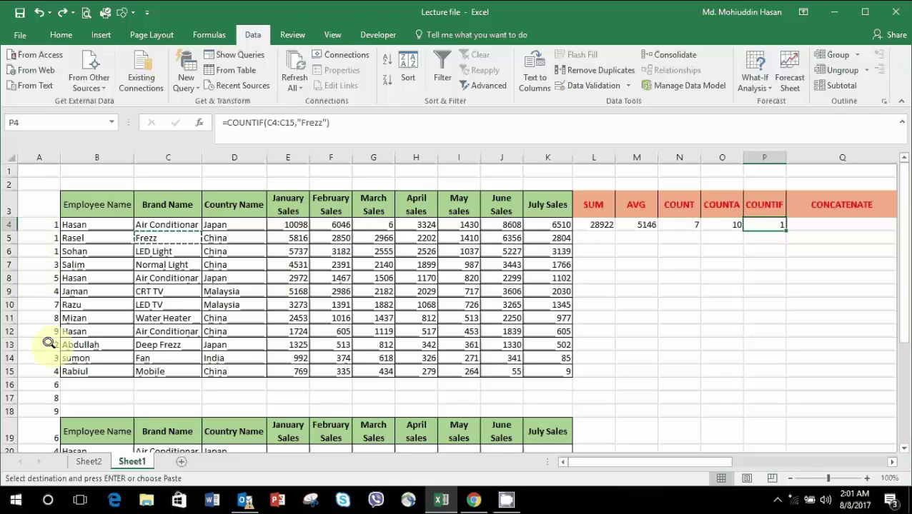
left_click(49, 419)
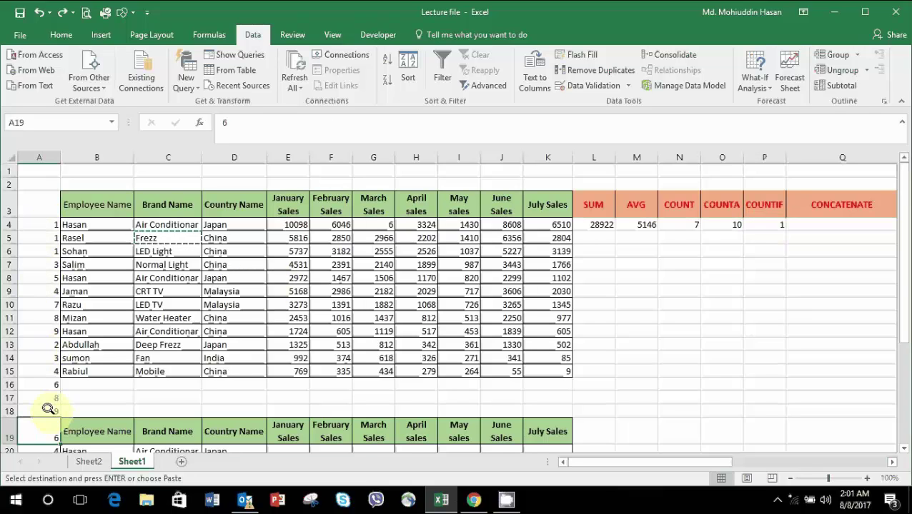
left_click(43, 231)
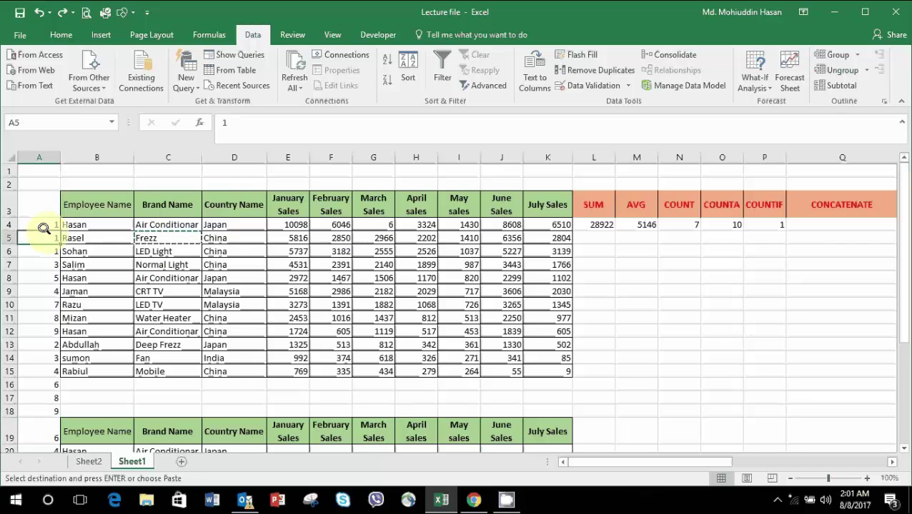
left_click(43, 227)
key("Down")
key("Down")
key("Up")
key("Up")
key("Up")
key("Down")
key("Down")
key("Down")
key("Down")
key("Down")
key("Down")
key("Down")
key("Down")
key("Down")
key("Up")
key("Up")
key("Up")
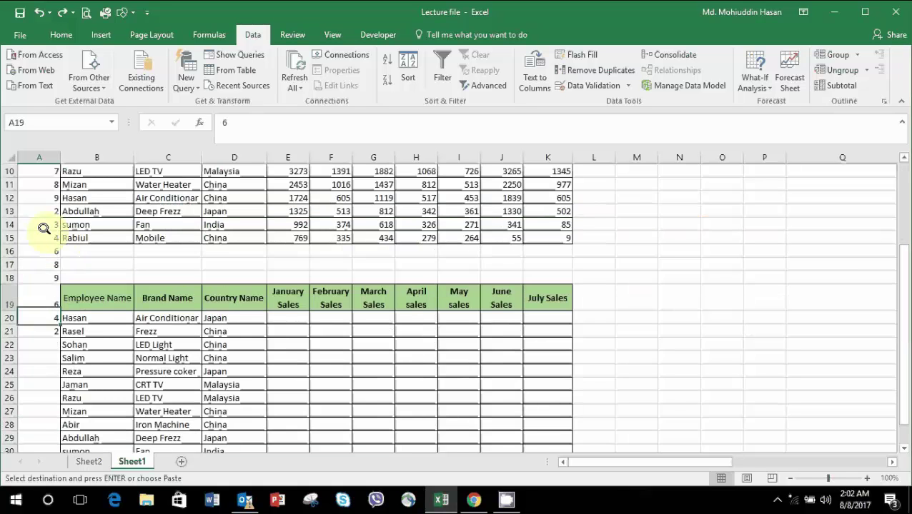
key("Up")
key("Up")
key("Up")
key("Up")
key("Up")
key("Up")
key("Up")
key("Up")
key("Up")
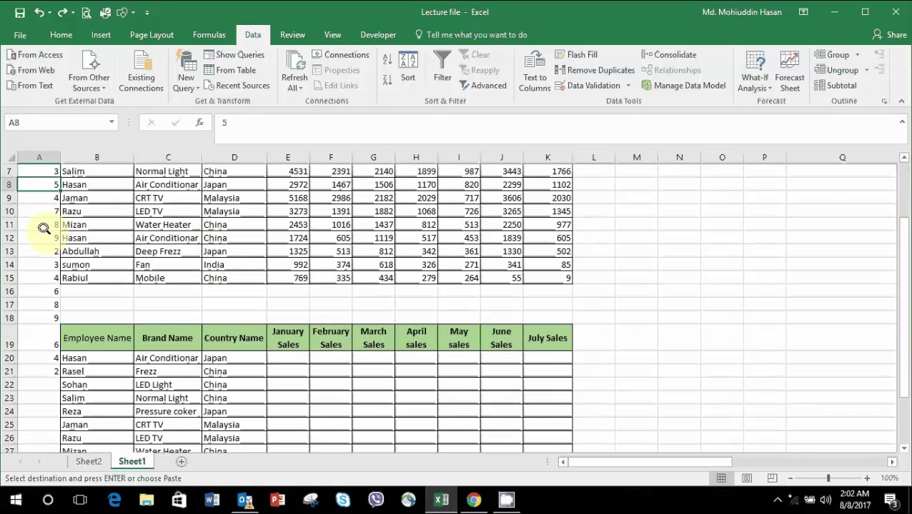
key("Up")
key("Up")
key("Up")
key("Up")
key("Up")
key("Down")
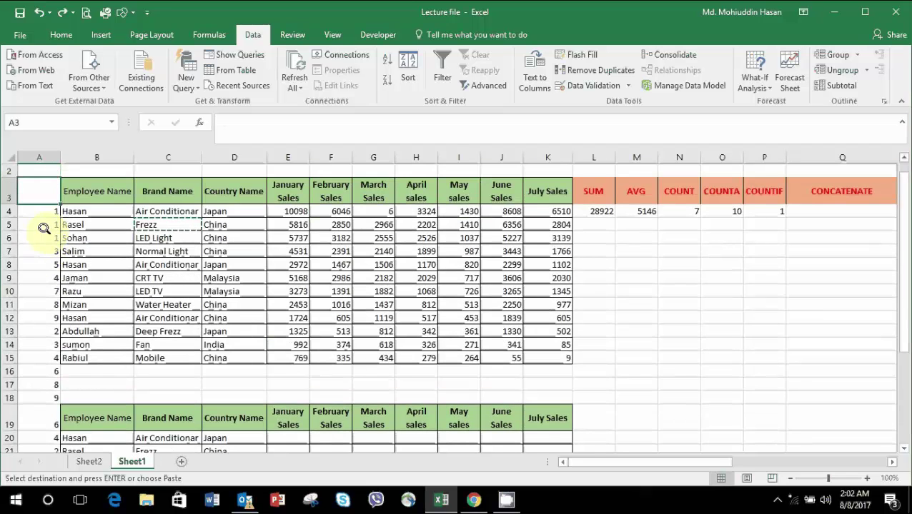
key("Down")
key("Down")
key("Down")
key("Down")
key("Down")
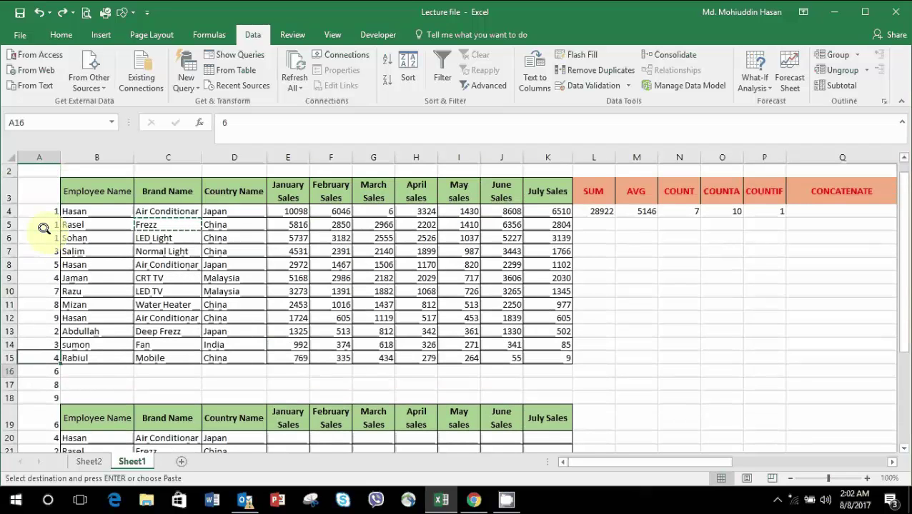
key("Down")
key("Down")
key("Down")
key("Down")
key("Down")
key("Up")
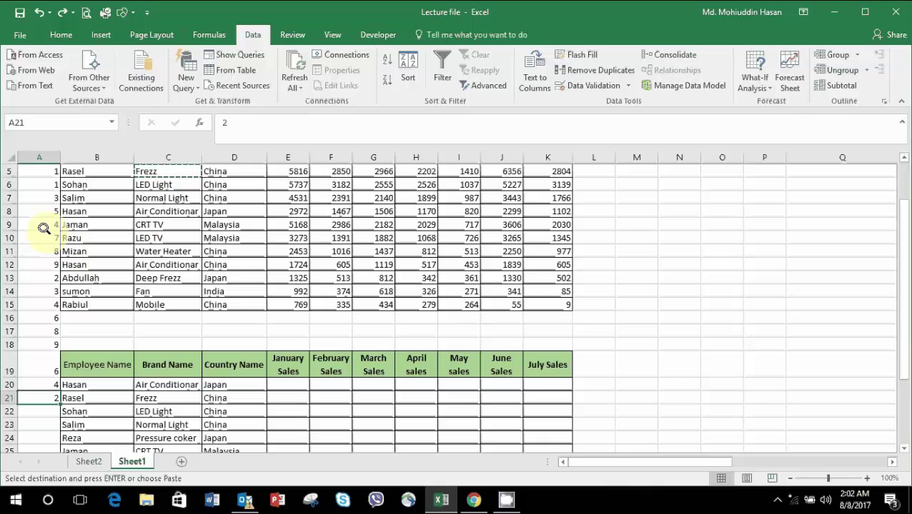
key("Up")
key("Up")
key("Up")
key("Up")
key("Up")
key("Up")
key("Up")
key("Up")
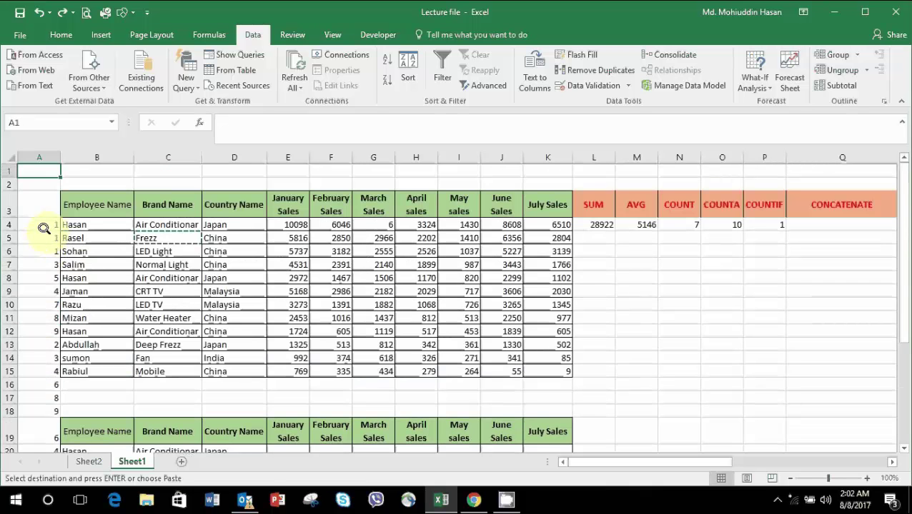
key("Down")
key("Down")
key("Down")
key("Right")
key("Right")
key("Right")
key("Right")
key("Right")
key("Right")
key("Right")
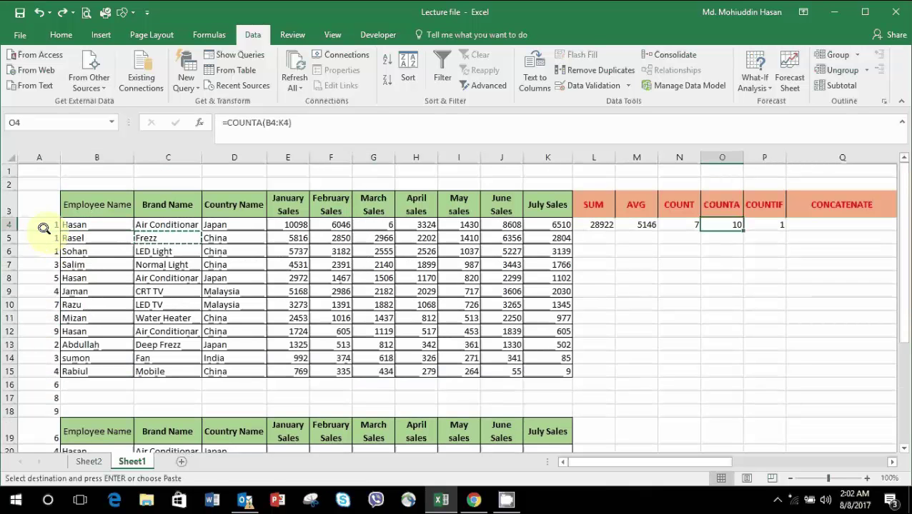
key("Right")
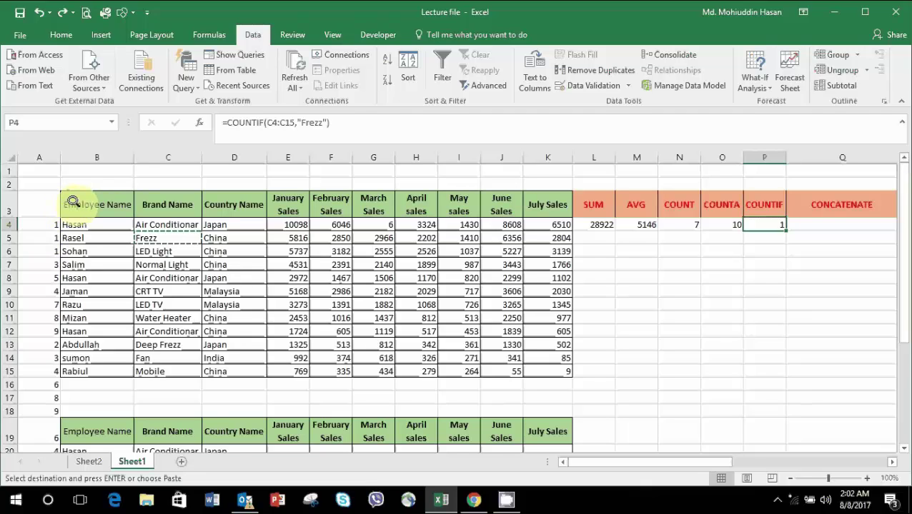
- Build =COUNTIF(A4:A21,"1") in P4, correcting the mistyped function name
type("=coun")
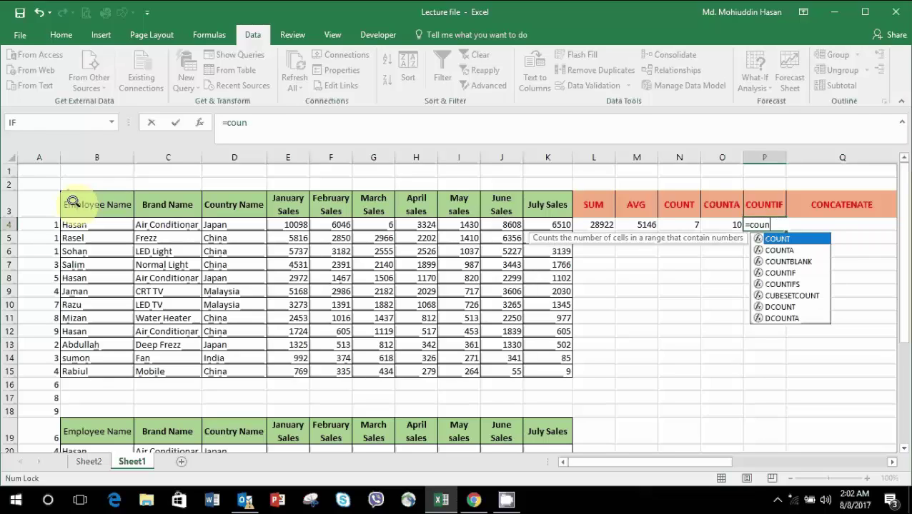
type("nt")
key("BackSpace")
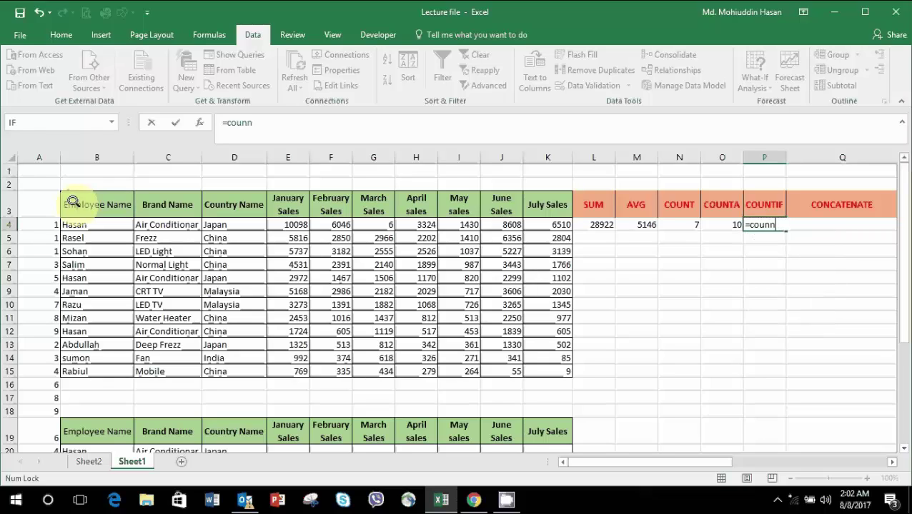
key("BackSpace")
type("t")
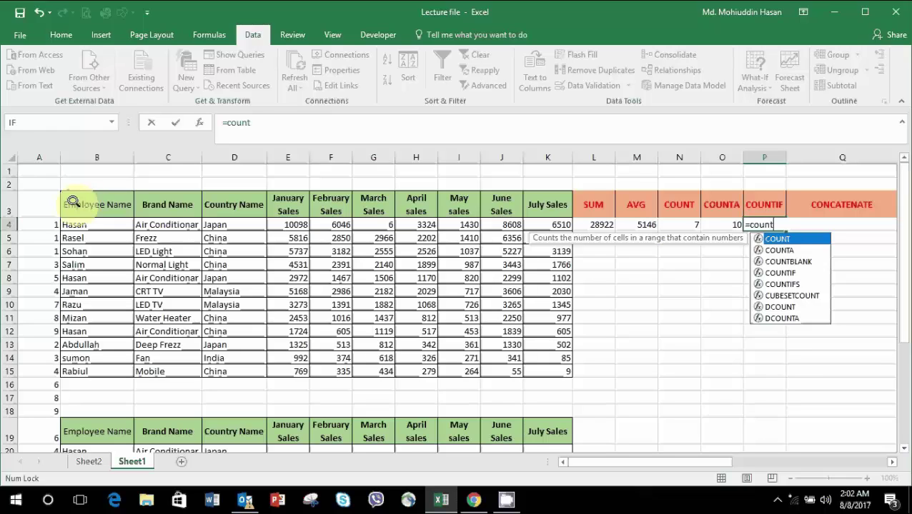
type("if")
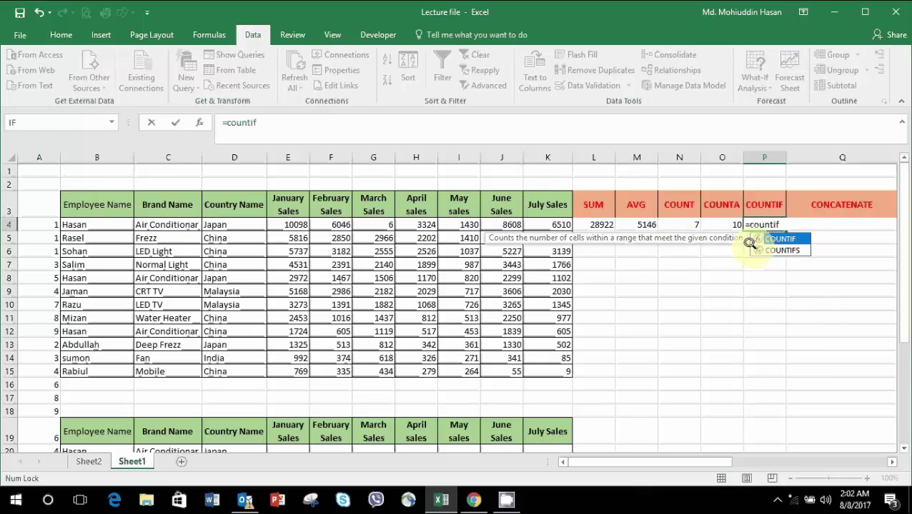
double_click(759, 239)
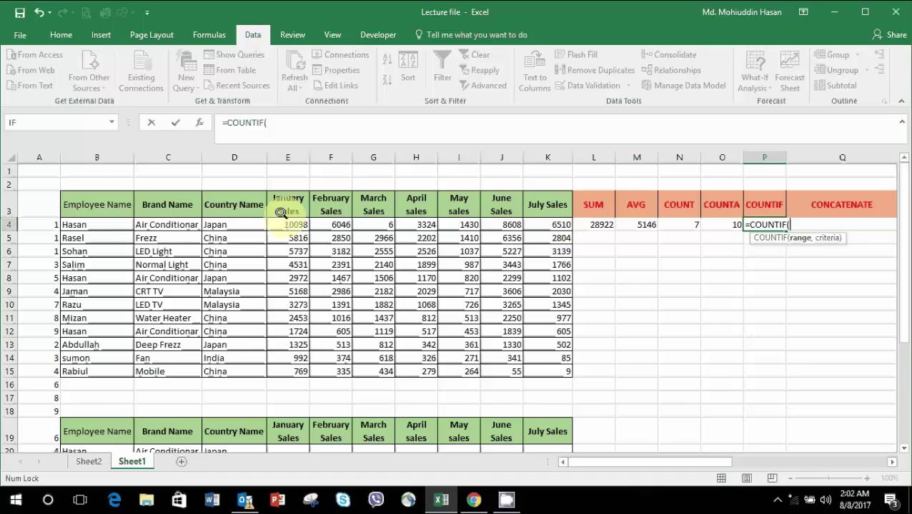
left_click(48, 222)
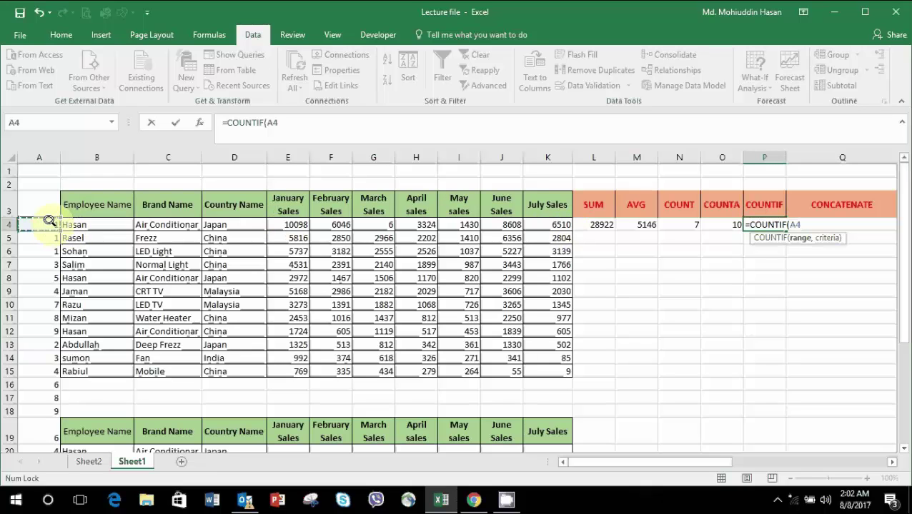
left_click_drag(49, 222, 43, 445)
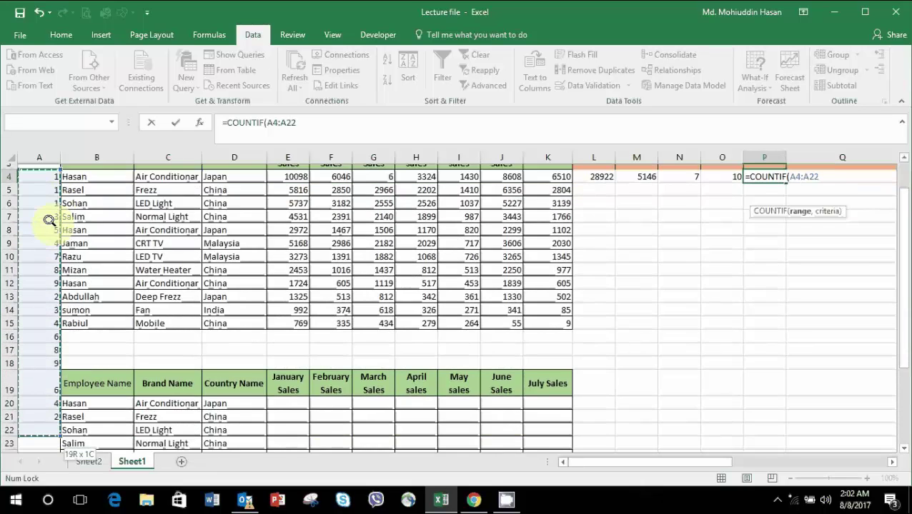
left_click_drag(43, 444, 43, 419)
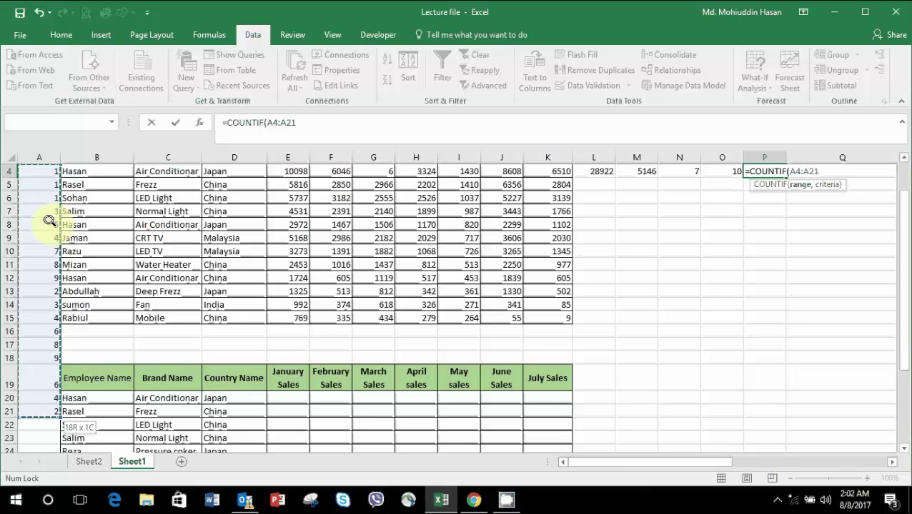
type(",")
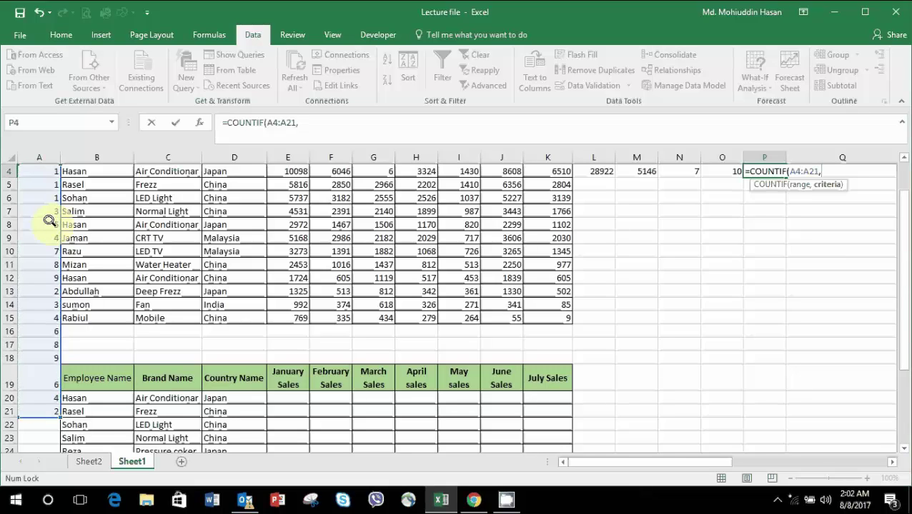
type("\"")
type("1")
type("\"")
type(")")
- Commit P4's COUNTIF, showing 3, and review it in Function Arguments
key("ctrl+Return")
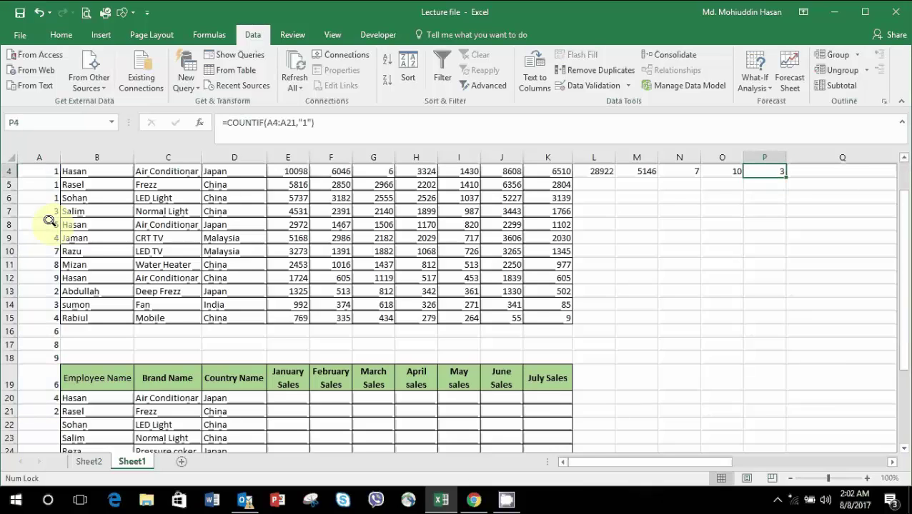
key("Up")
key("Down")
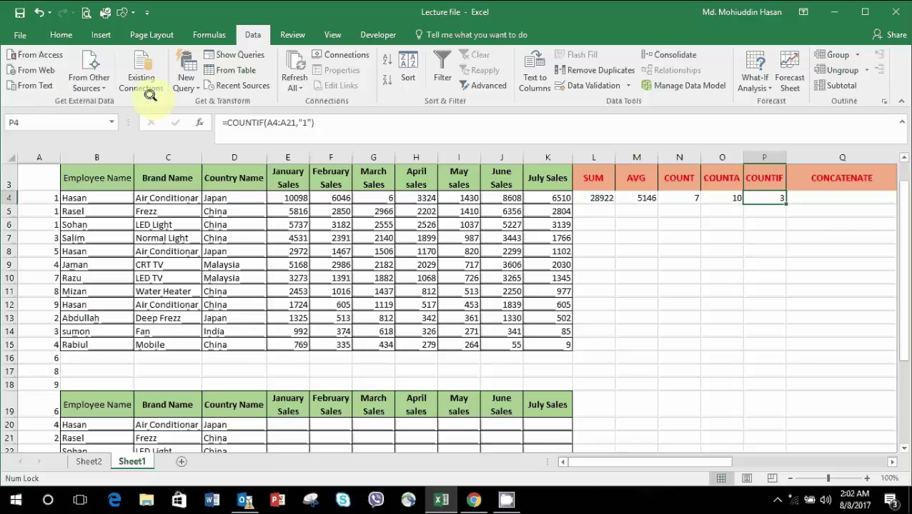
left_click(193, 115)
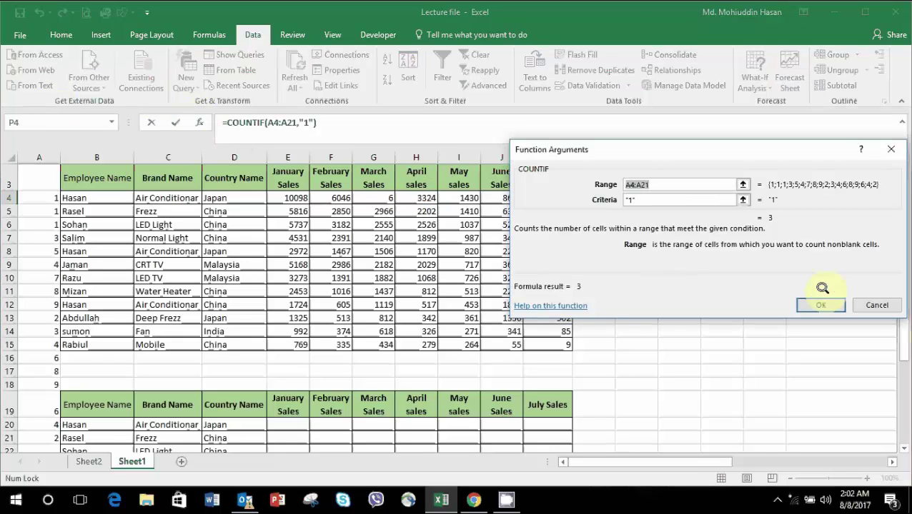
left_click(862, 300)
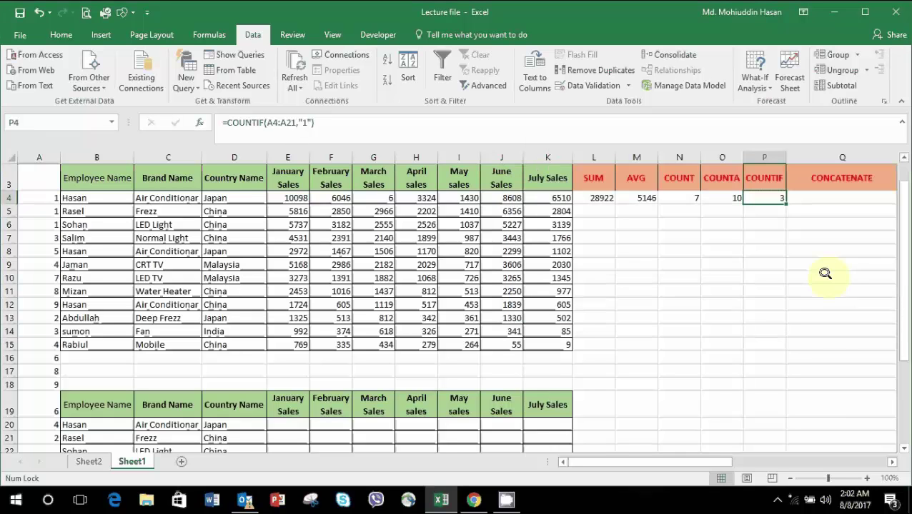
- Close the argument review and delete the old counts in Y4:Y12
left_click(785, 204)
key("Right")
key("Right")
key("Right")
key("Right")
key("Right")
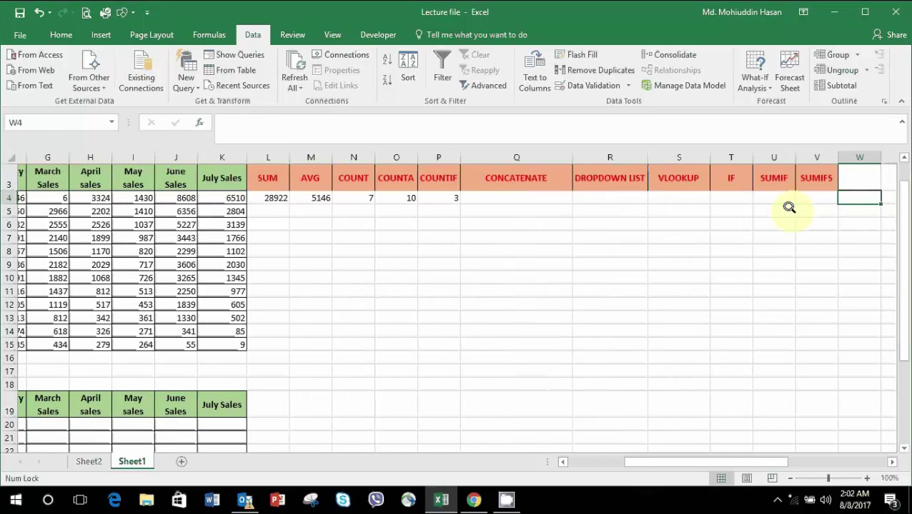
key("Right")
key("Right")
key("Right")
key("Left")
key("Left")
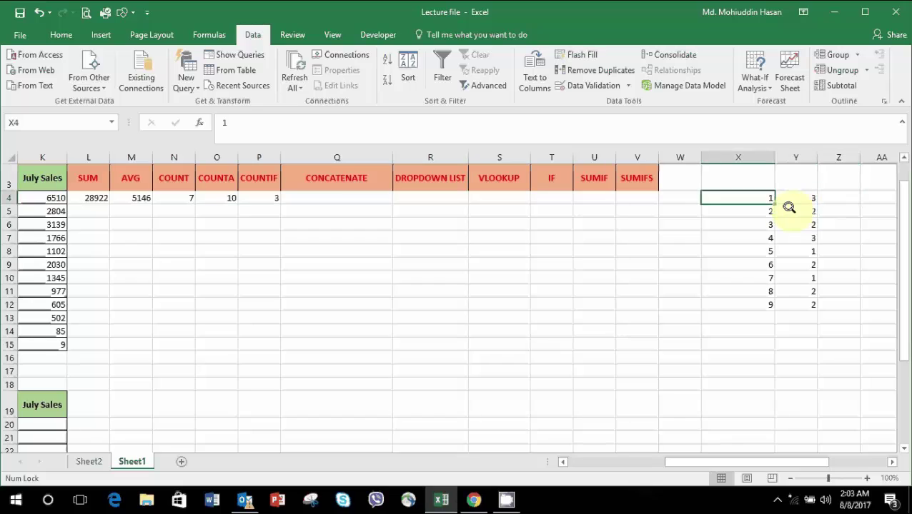
key("Right")
key("Left")
key("Right")
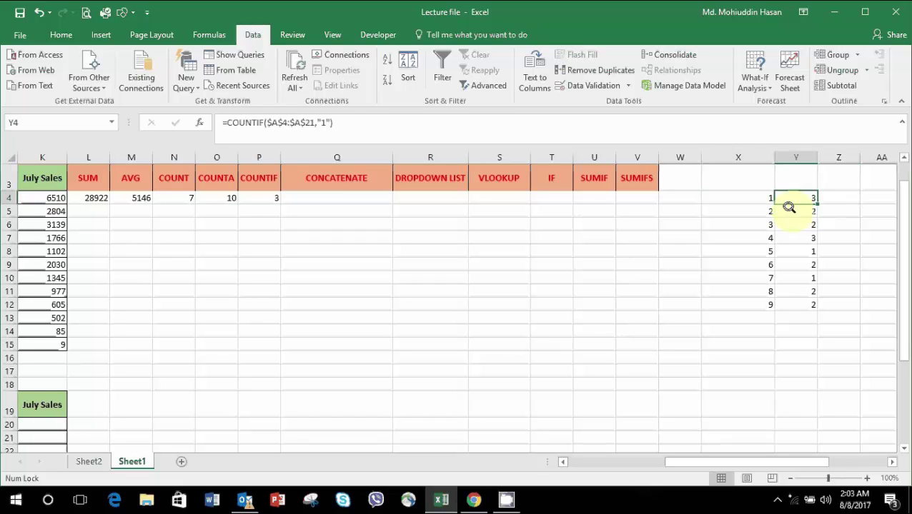
key("shift+Down")
key("shift+Down")
key("shift+Down")
key("shift+Down")
key("shift+Down")
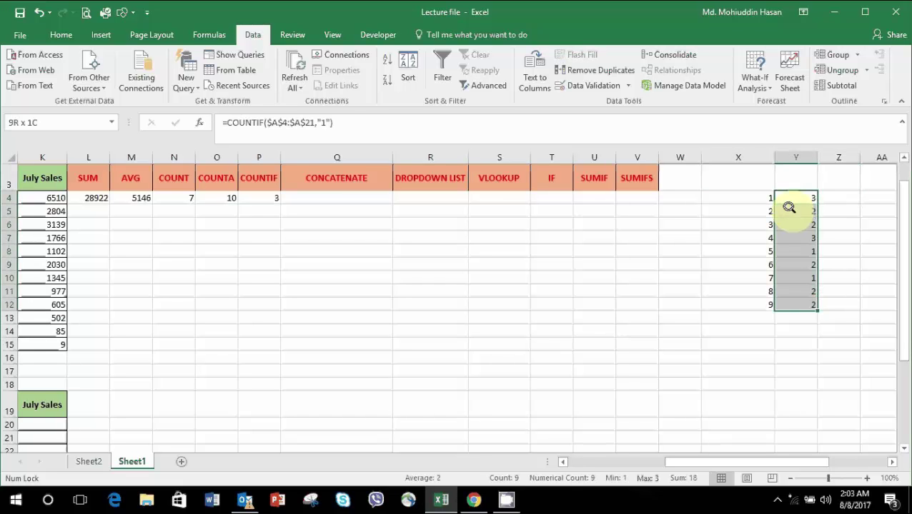
key("Delete")
- Check the 1–9 values down column X and return to Y4
key("Right")
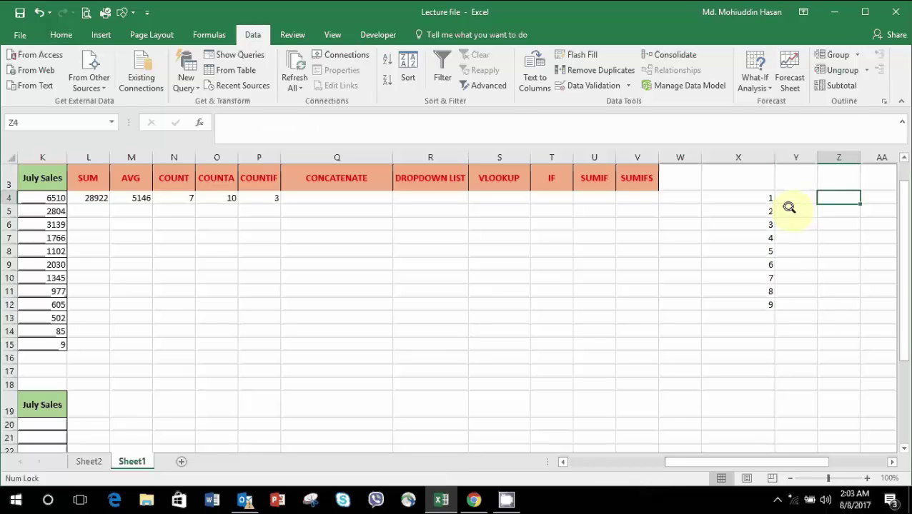
key("Left")
key("Left")
key("Down")
key("Down")
key("Down")
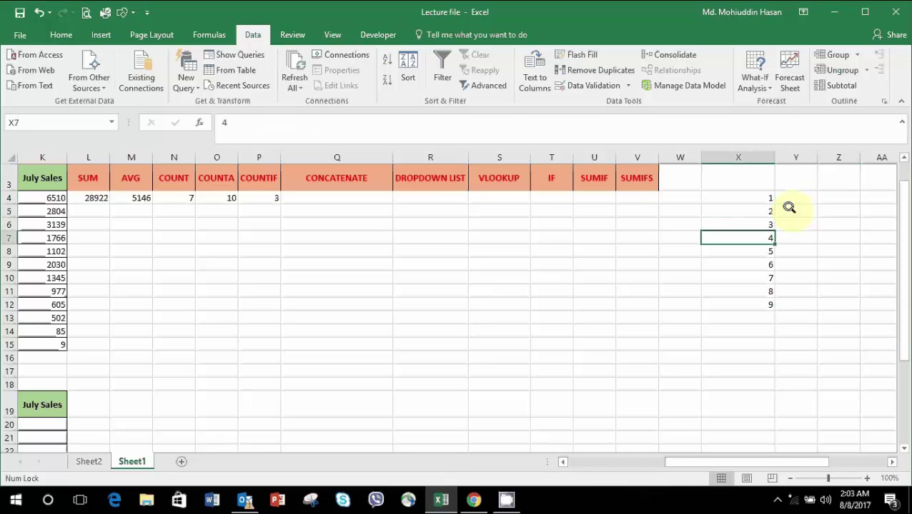
key("Down")
key("Down")
key("Down")
key("Down")
key("Down")
key("Up")
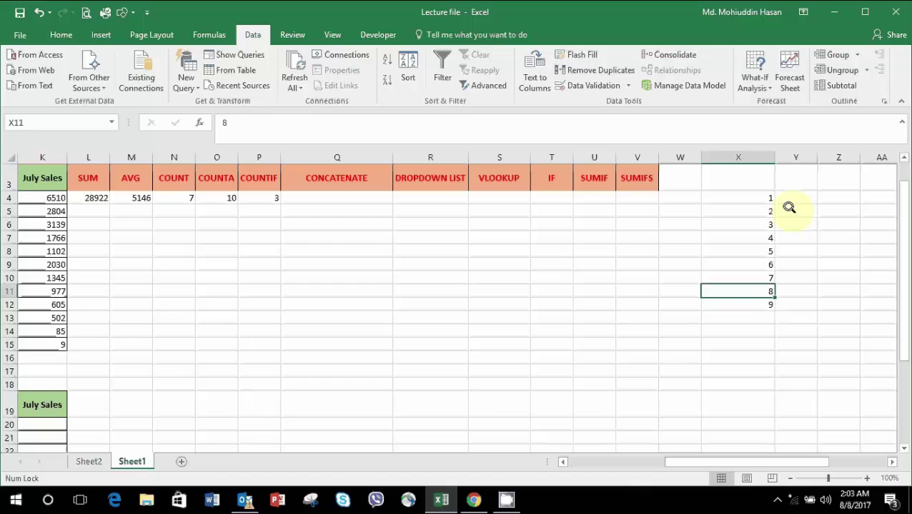
key("Up")
key("Up")
key("Up")
key("Down")
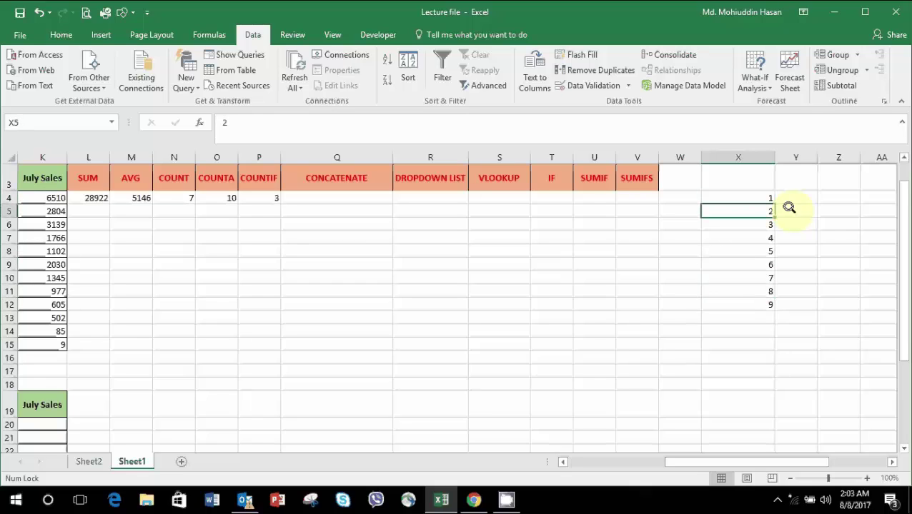
key("Down")
key("Down")
key("Down")
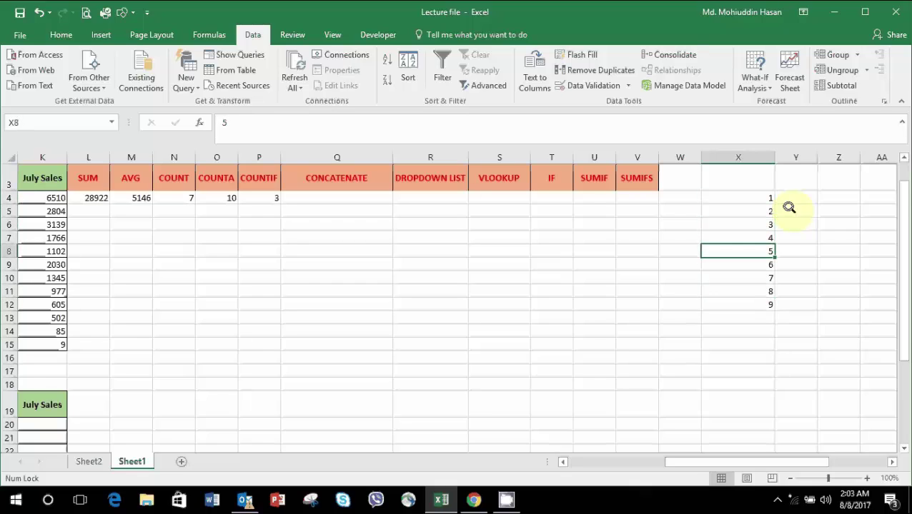
key("Up")
key("Up")
key("Up")
key("Up")
key("Right")
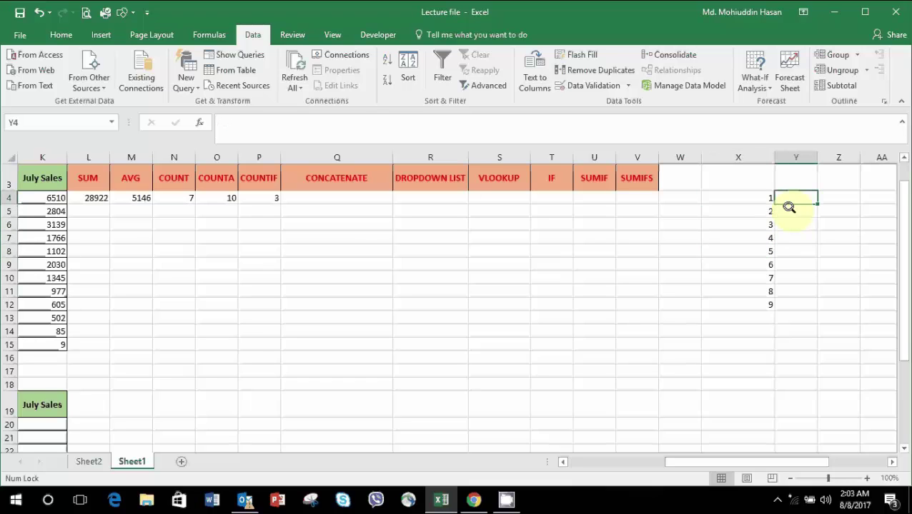
- Start a COUNTIF in Y4 with range A4:A21 in Function Arguments
type("=co")
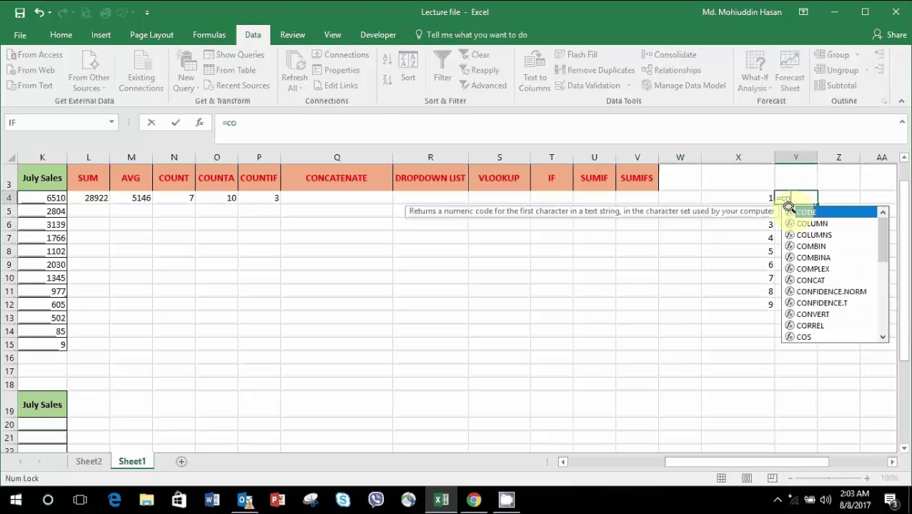
type("unt")
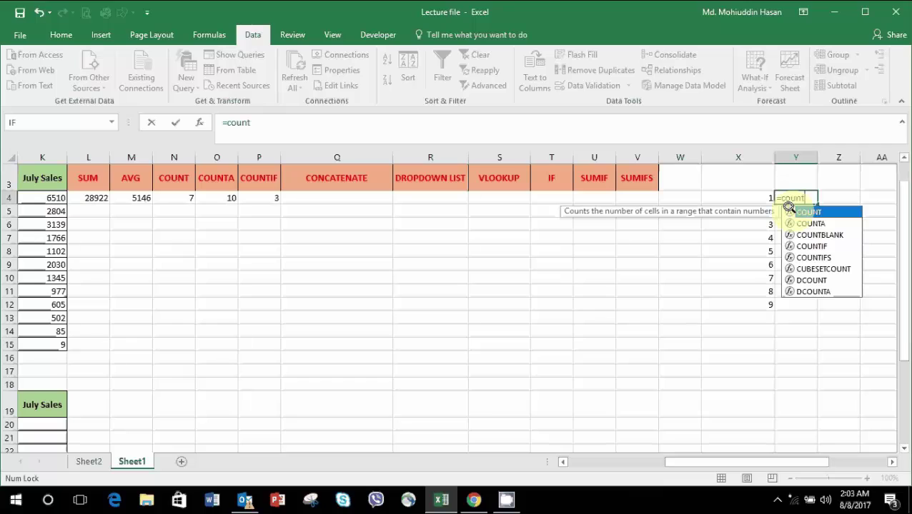
type("if")
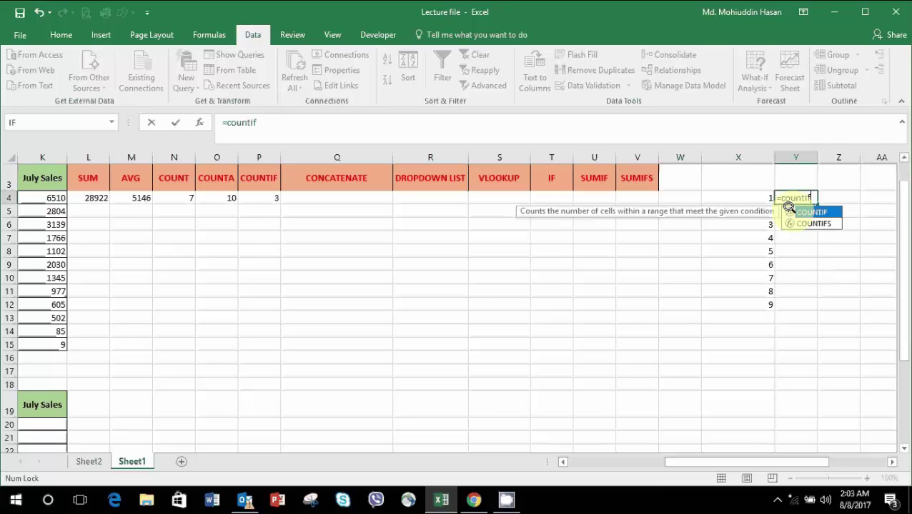
double_click(790, 211)
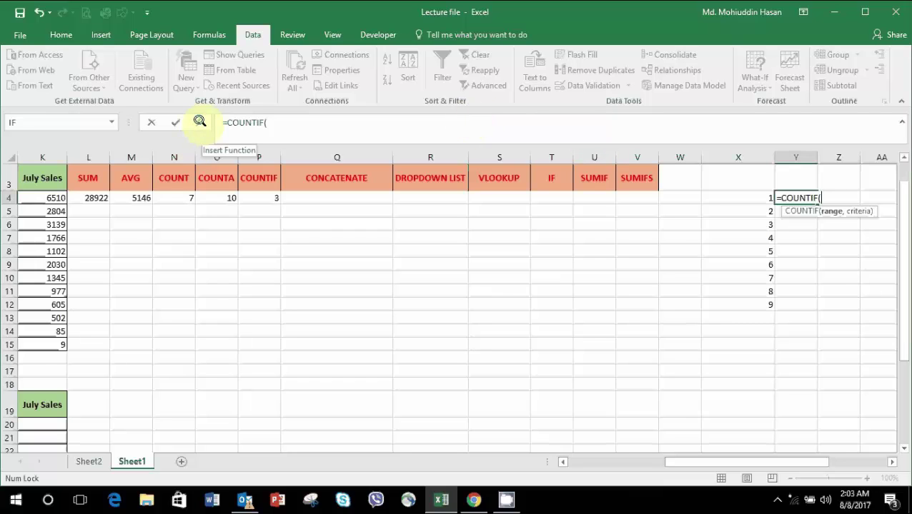
left_click(200, 123)
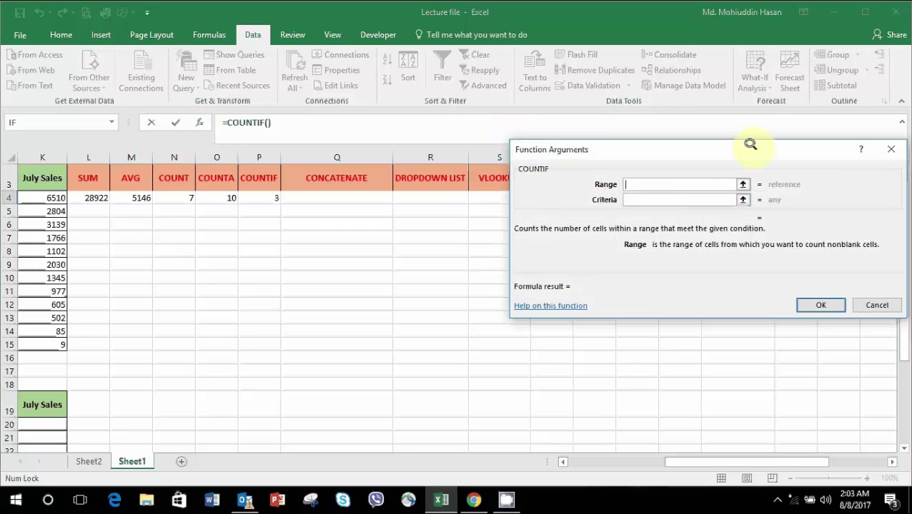
left_click(743, 184)
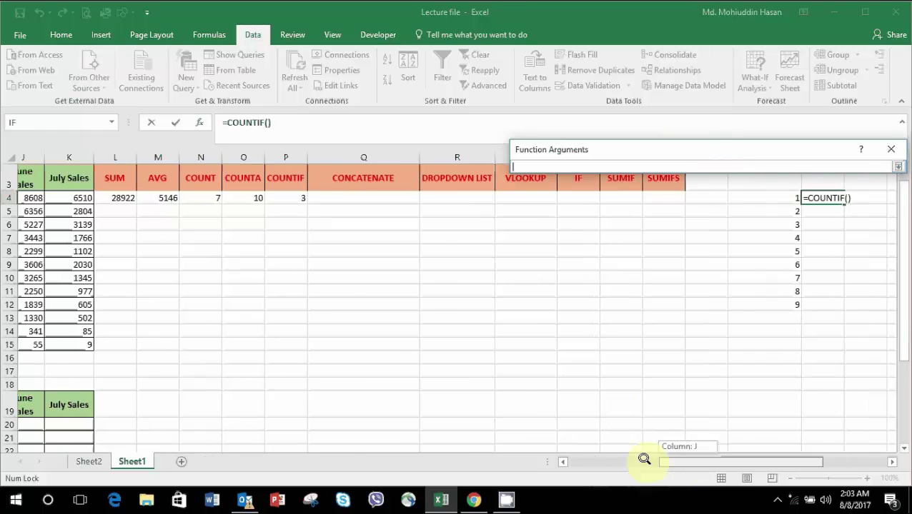
left_click_drag(686, 462, 464, 458)
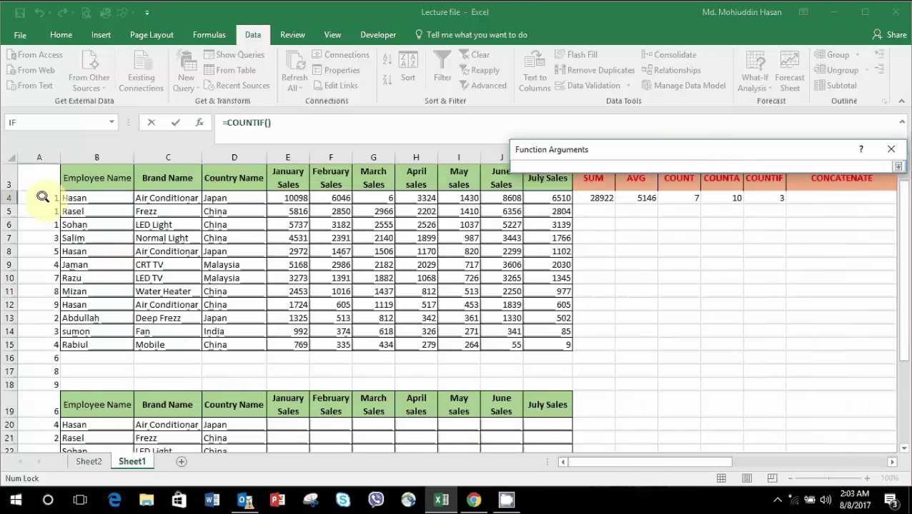
left_click_drag(43, 198, 39, 278)
key("shift+Down")
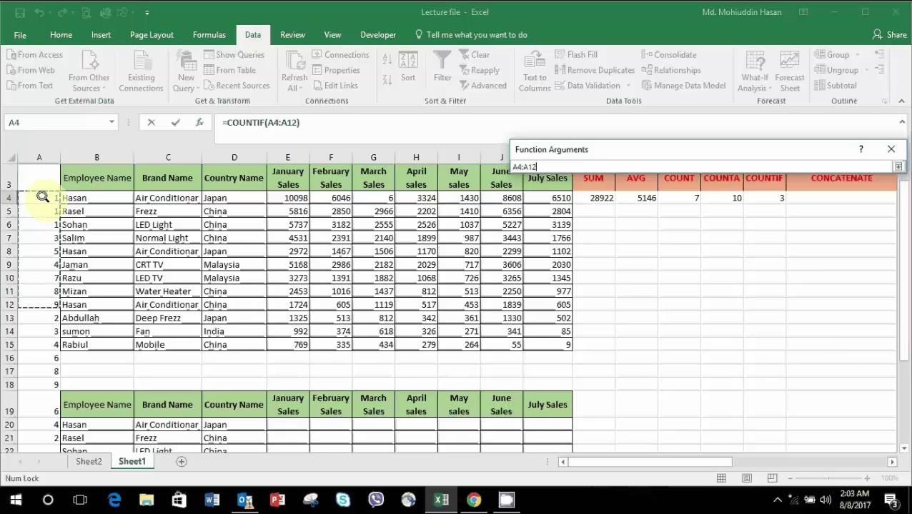
key("shift+Down")
key("shift+Down")
key("shift+Down")
key("shift+Down")
key("shift+Down")
key("shift+Down")
key("shift+Down")
key("shift+Down")
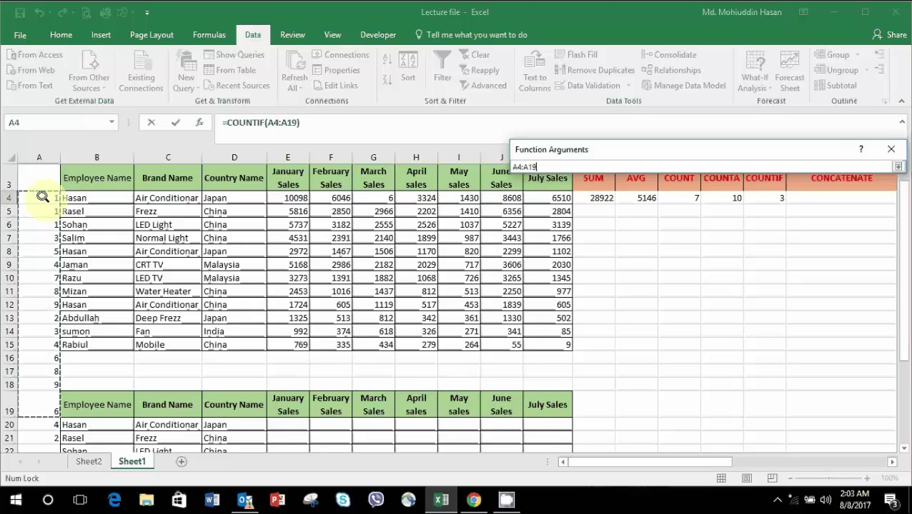
key("shift+Down")
key("shift+Down")
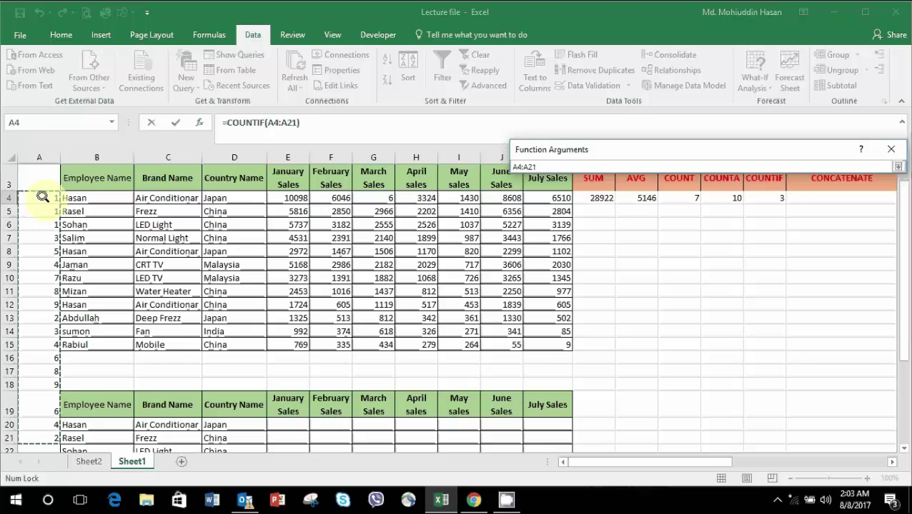
key("Return")
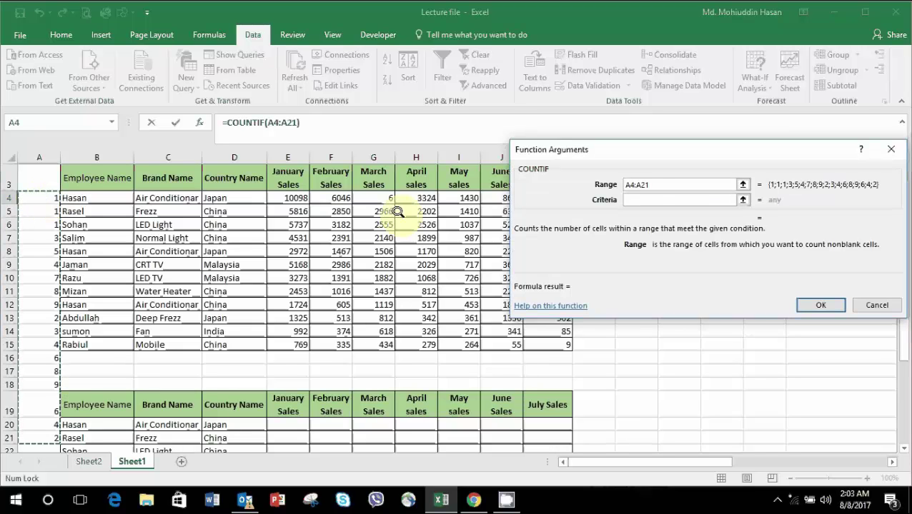
- Set criteria 1, confirm, and fill Y4's formula down to Y12
left_click(639, 194)
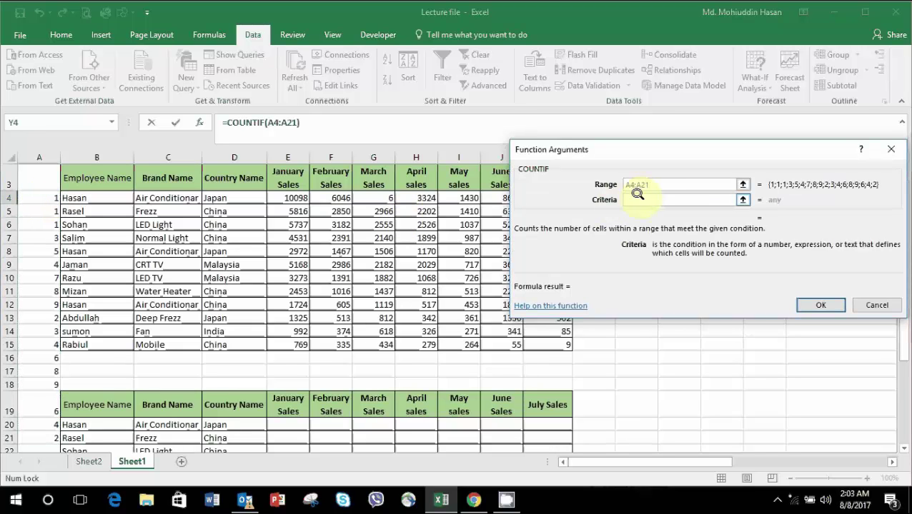
type("1")
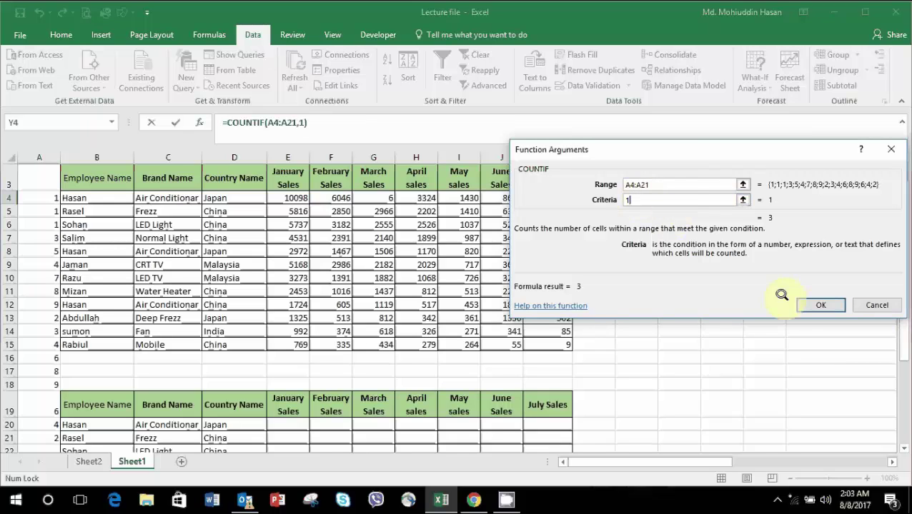
left_click(800, 305)
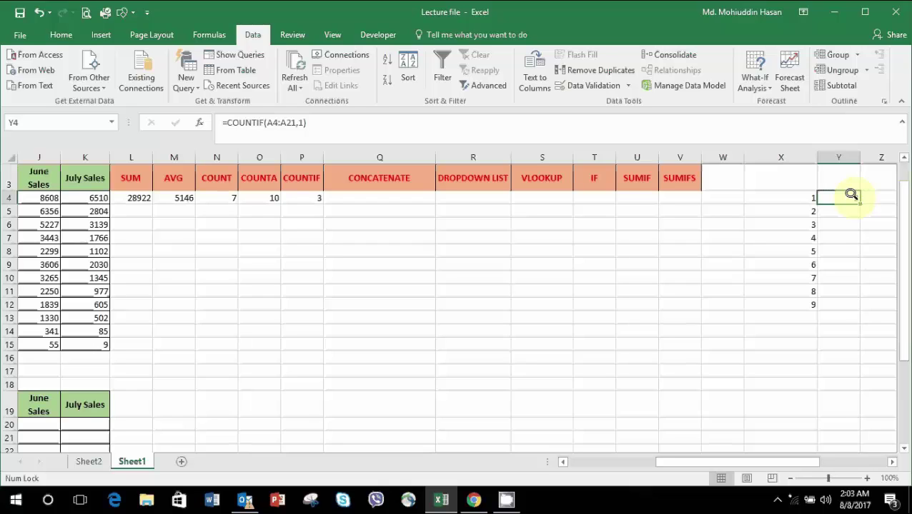
left_click_drag(858, 203, 846, 302)
left_click(849, 219)
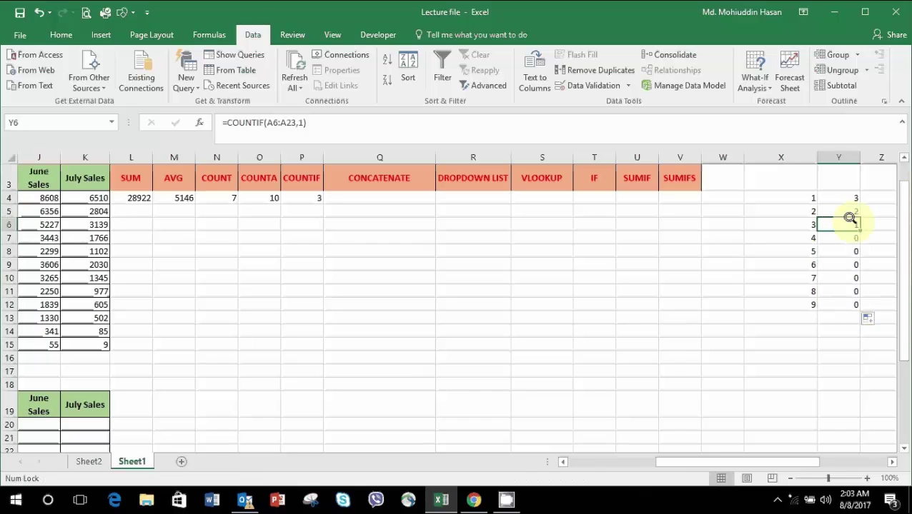
left_click(843, 193)
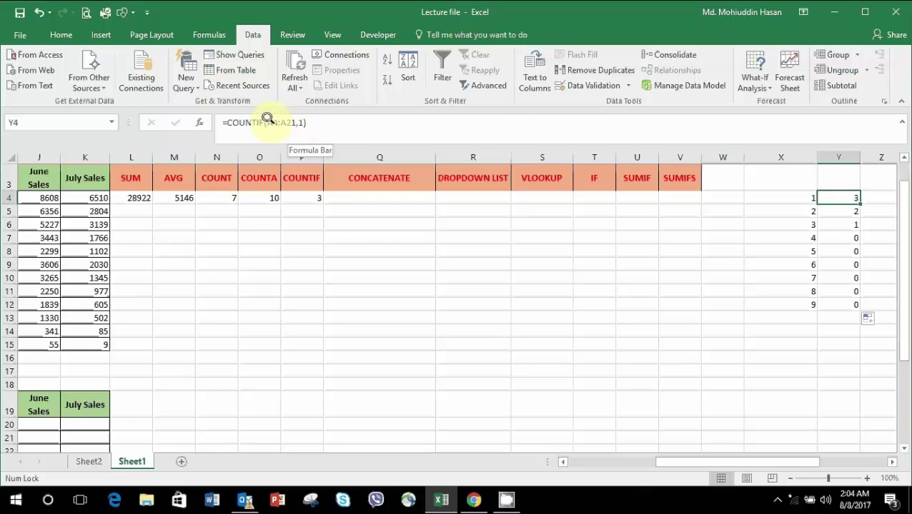
- Check the shifted COUNTIF ranges in Y5, Y6 and Y7, then edit Y4's formula
left_click(843, 211)
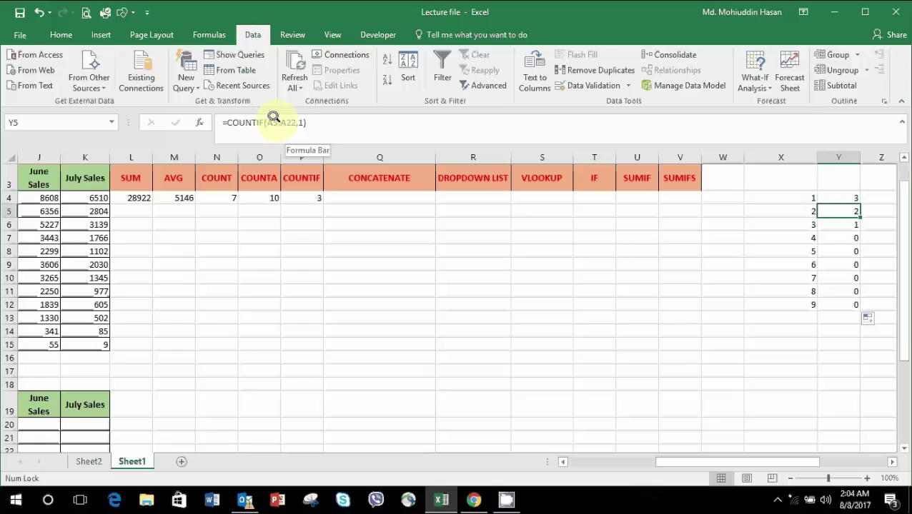
left_click(841, 226)
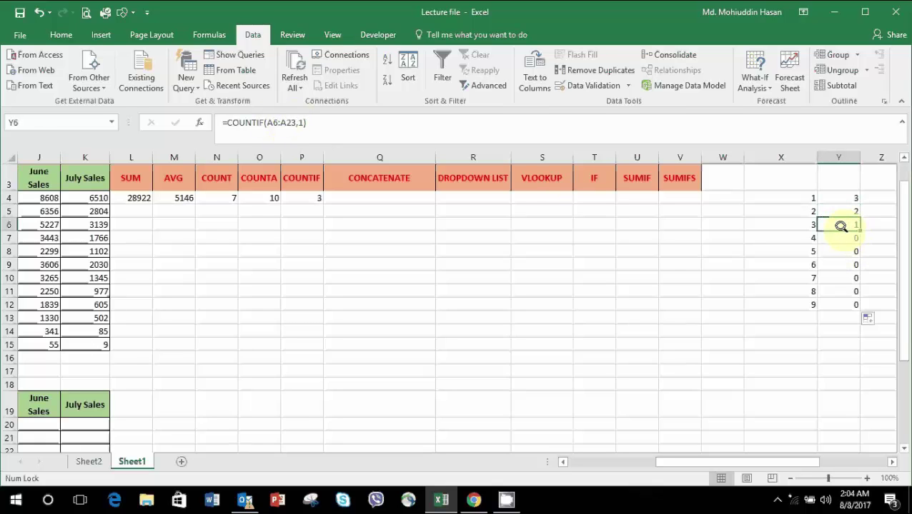
left_click(845, 239)
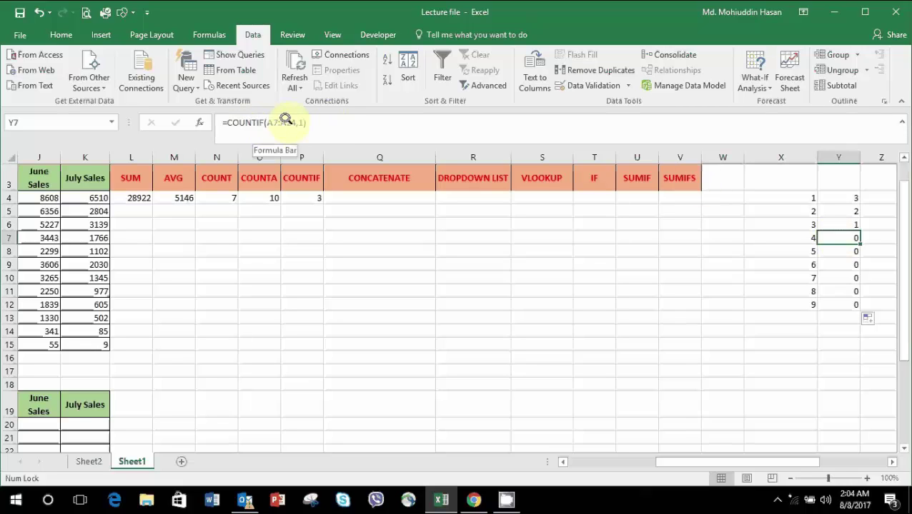
left_click_drag(690, 460, 487, 431)
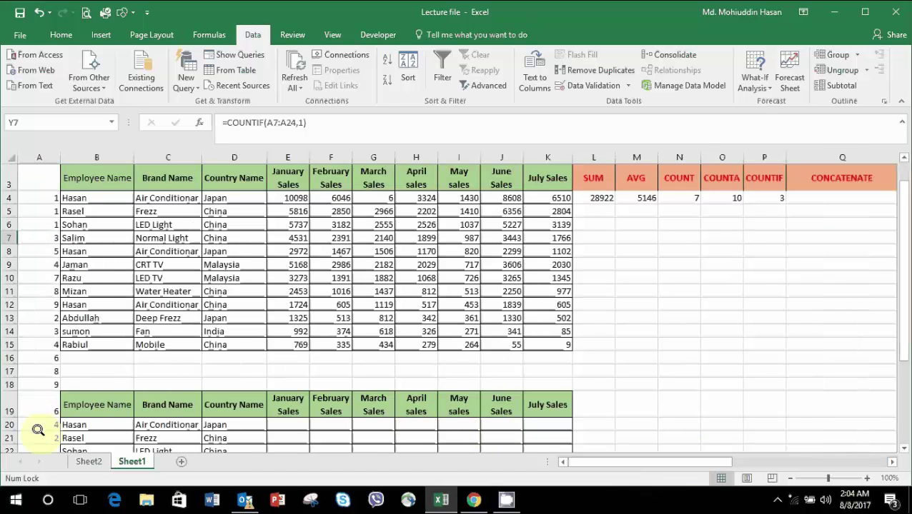
left_click_drag(607, 461, 739, 430)
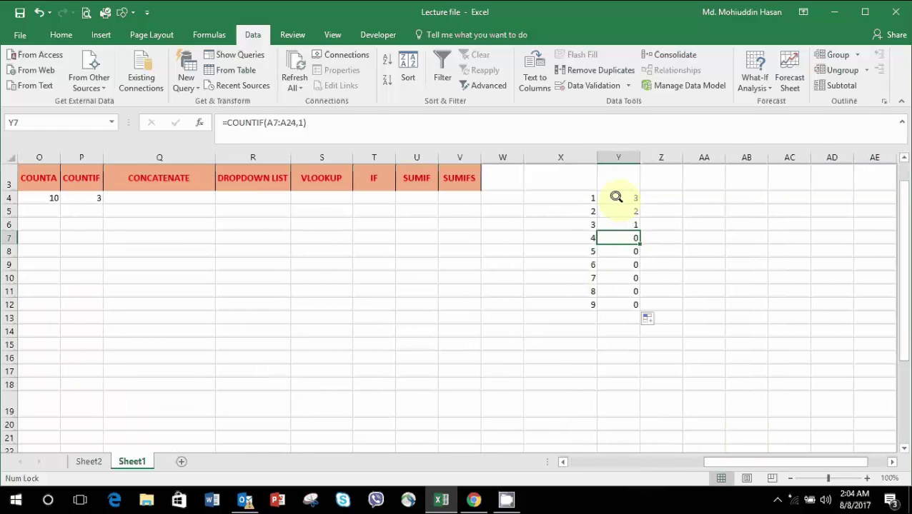
left_click(616, 197)
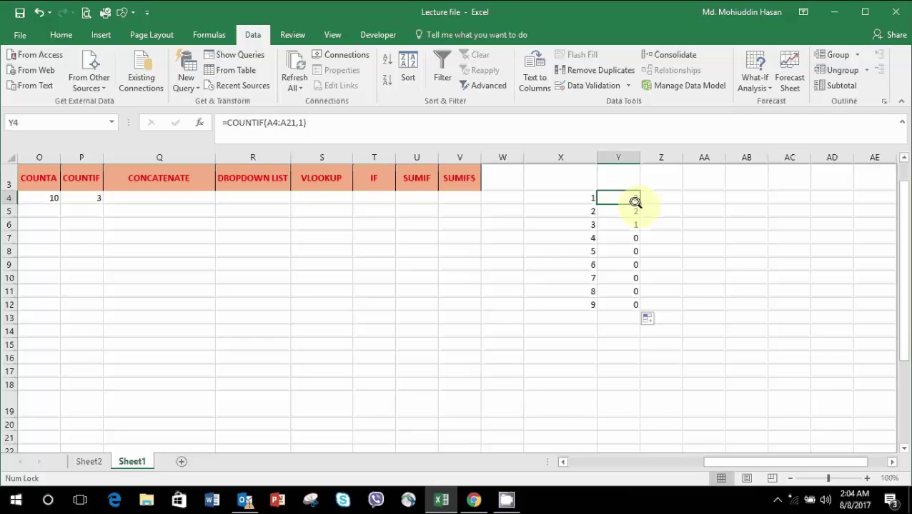
left_click(272, 122)
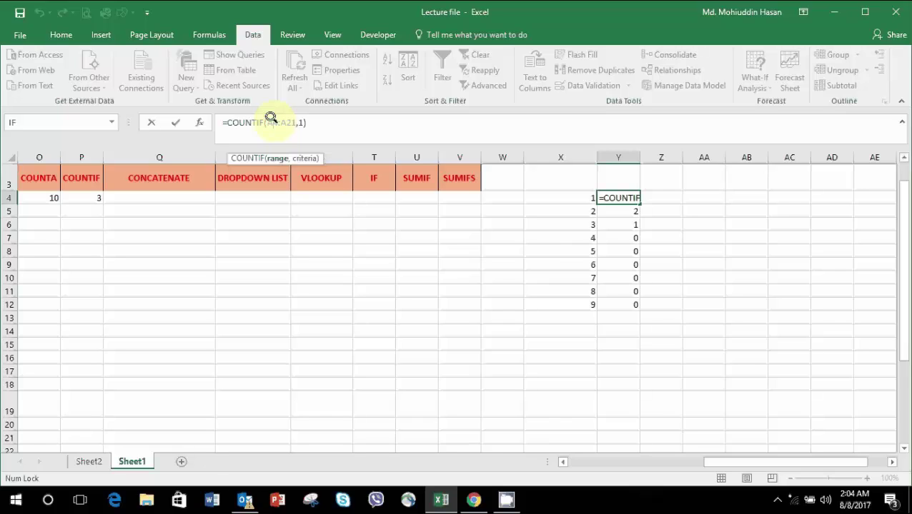
- Make Y4's range $A$4:$A$21 with F4 and fill it down to Y12
key("F4")
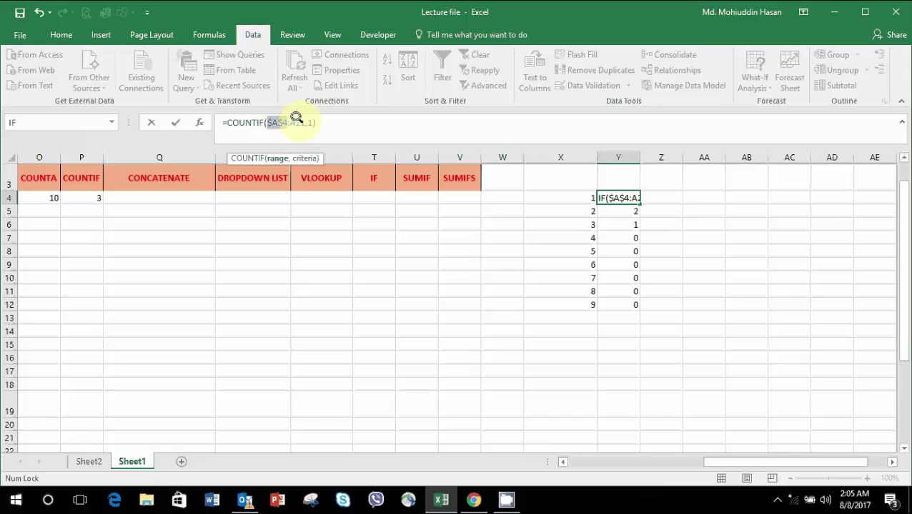
left_click(291, 117)
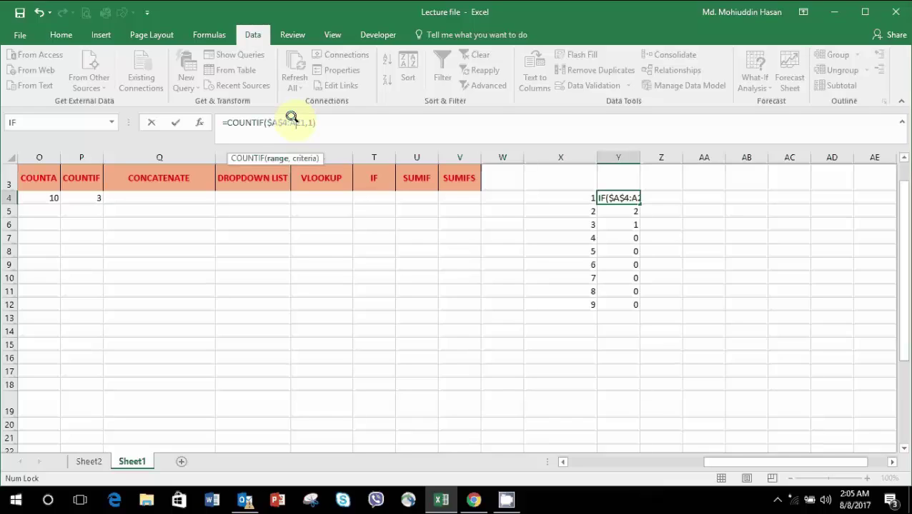
key("F4")
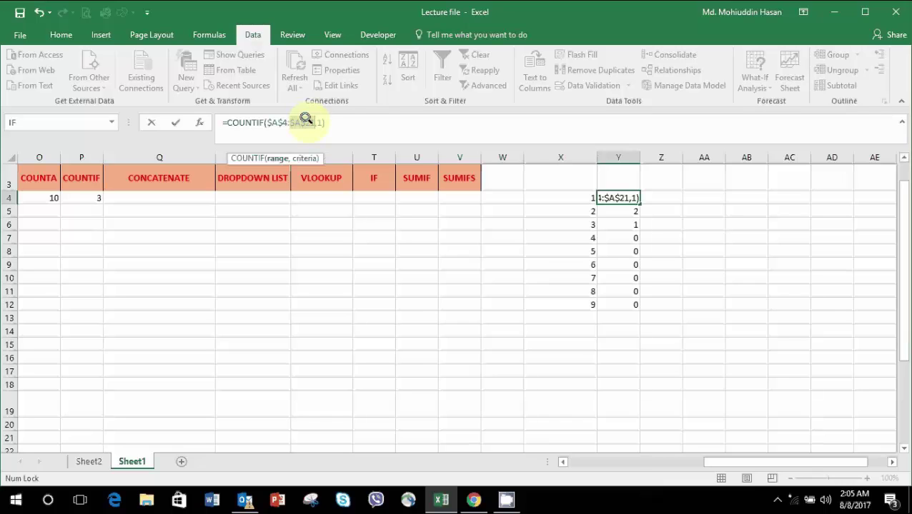
key("Return")
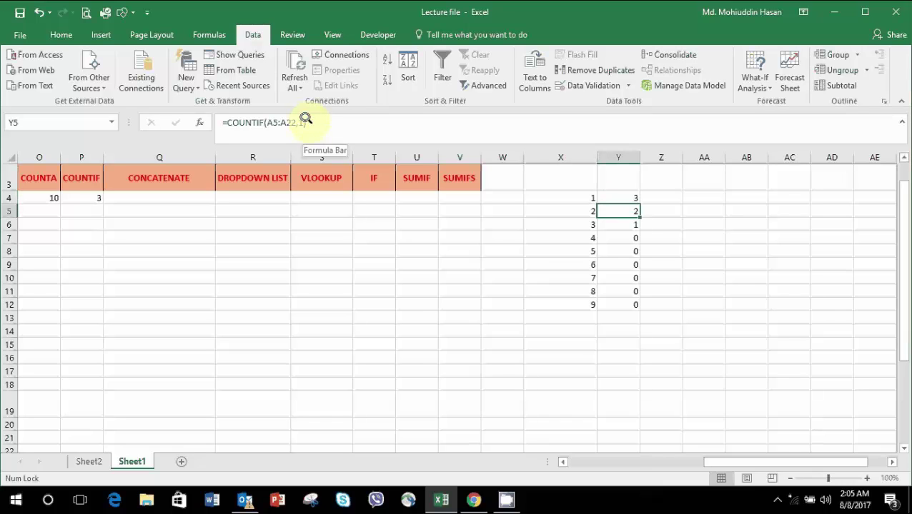
key("Up")
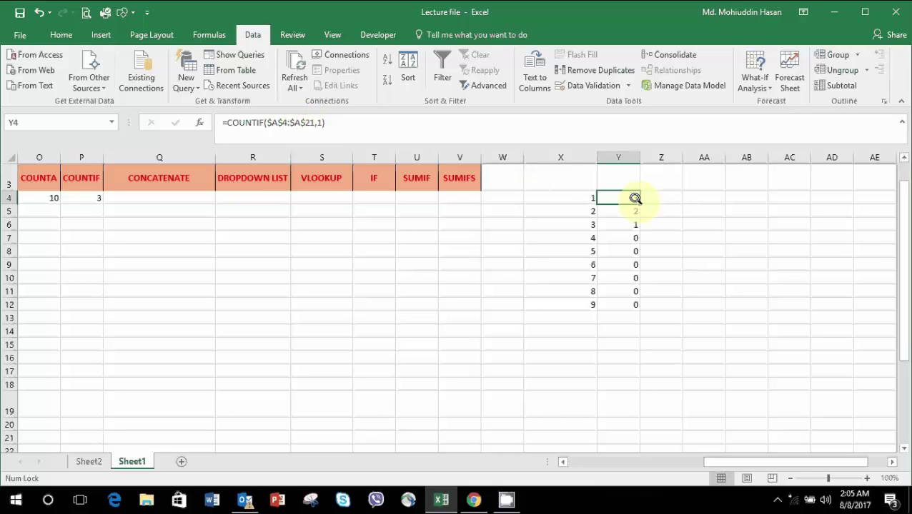
left_click_drag(636, 198, 637, 305)
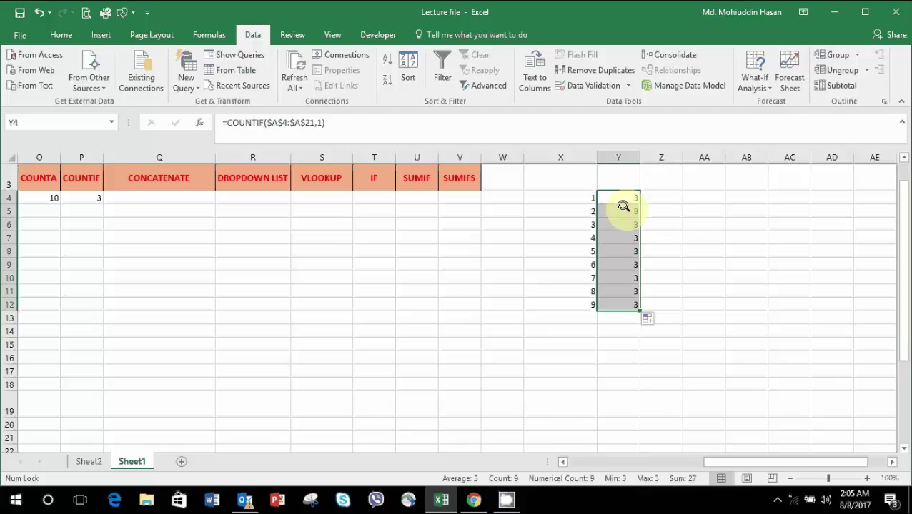
left_click(623, 208)
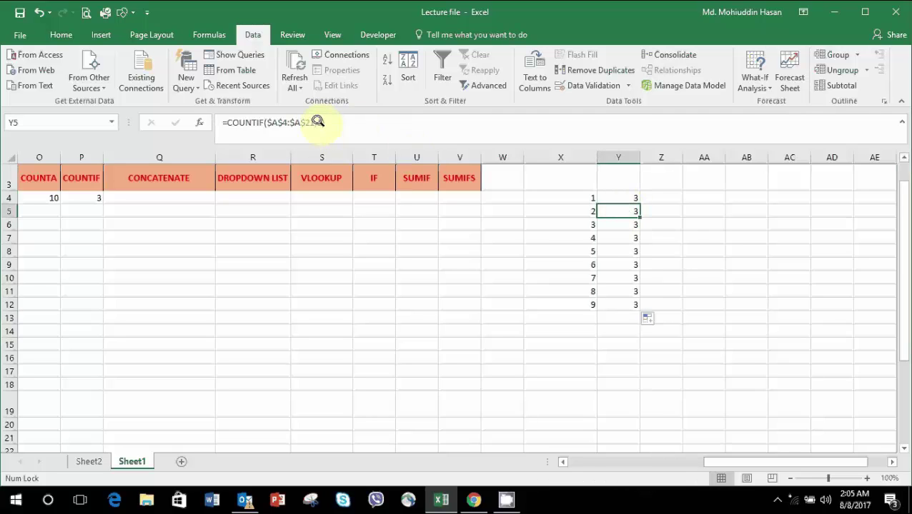
- Edit the Y5–Y9 COUNTIF criteria to match their column X values
left_click(318, 122)
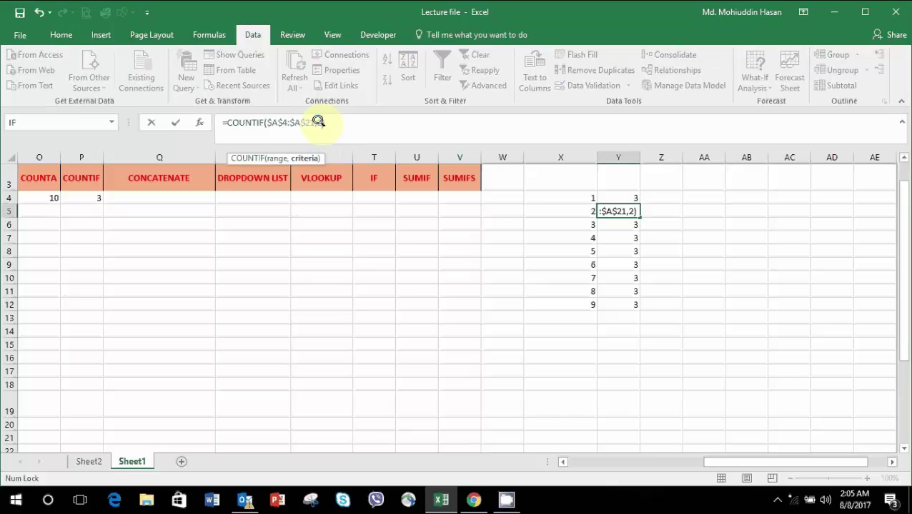
key("Return")
left_click(318, 122)
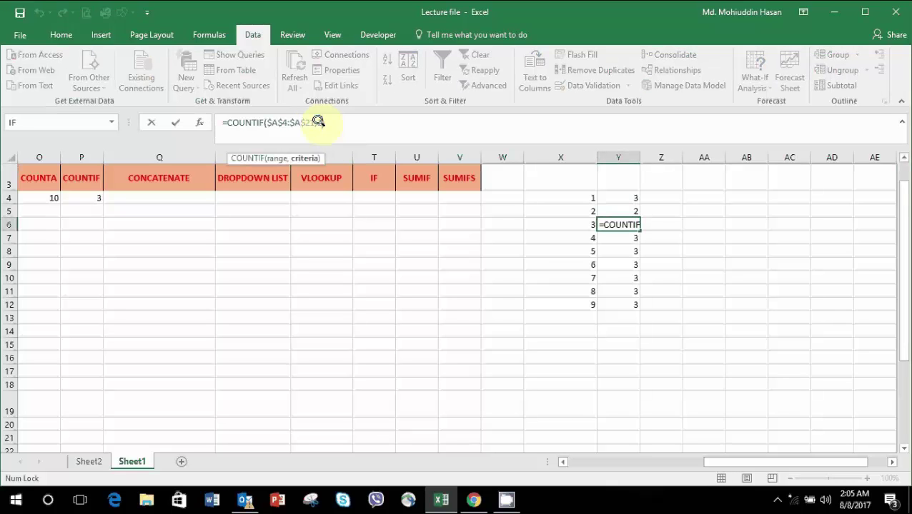
key("Return")
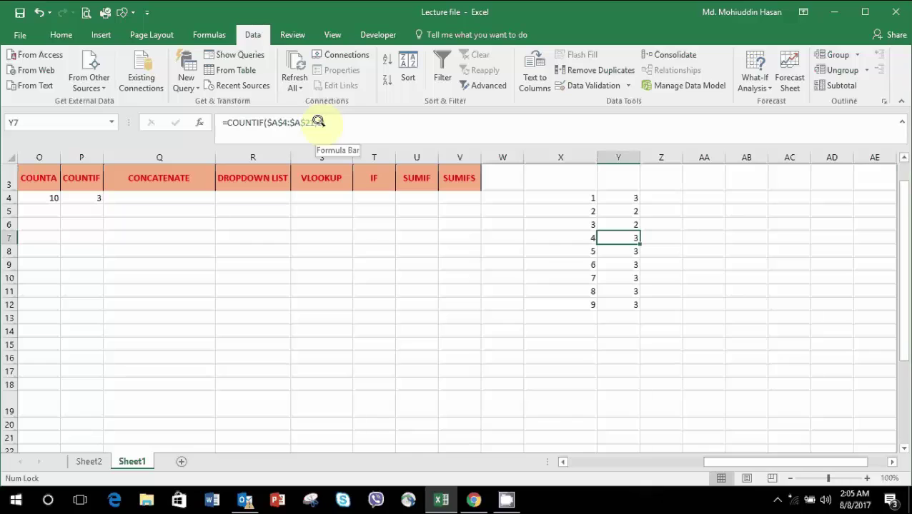
left_click(318, 122)
key("Return")
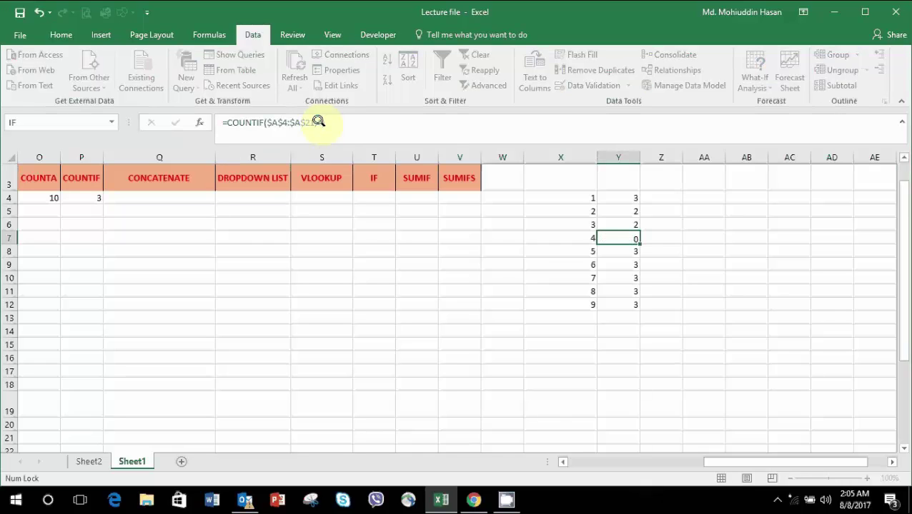
left_click(318, 121)
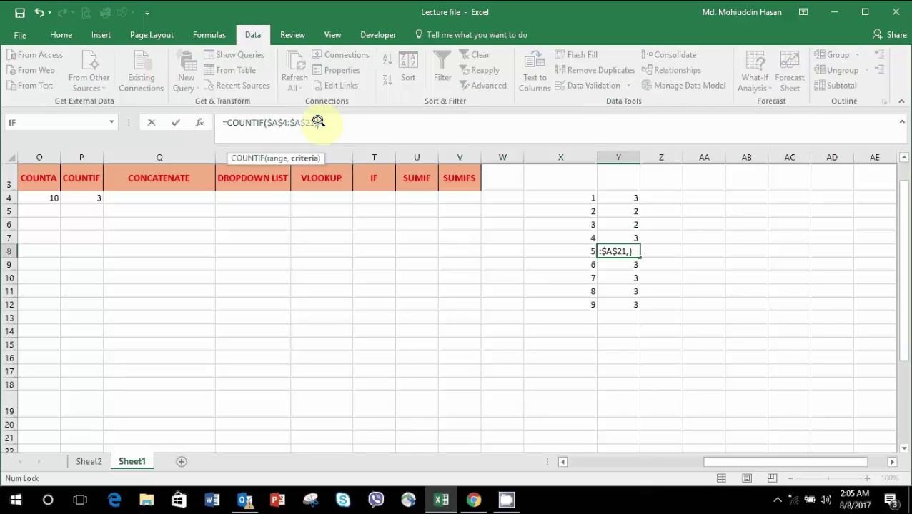
key("Return")
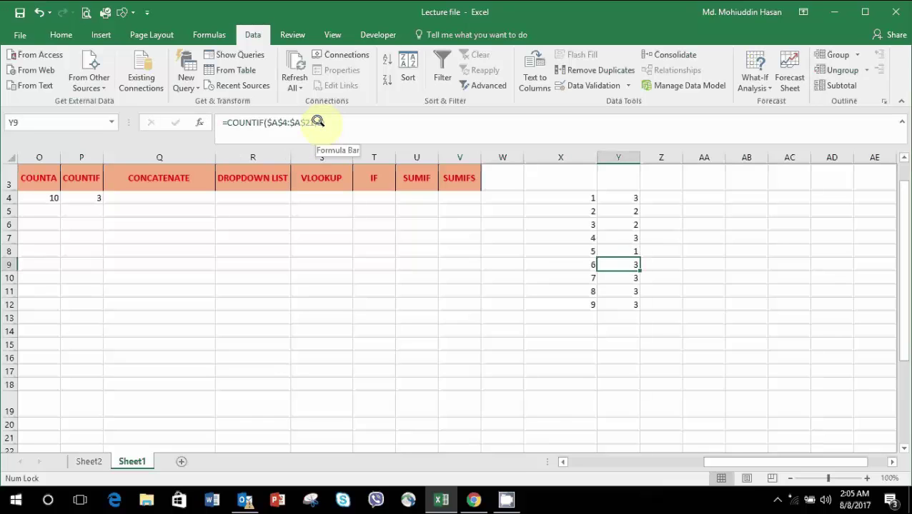
left_click(318, 122)
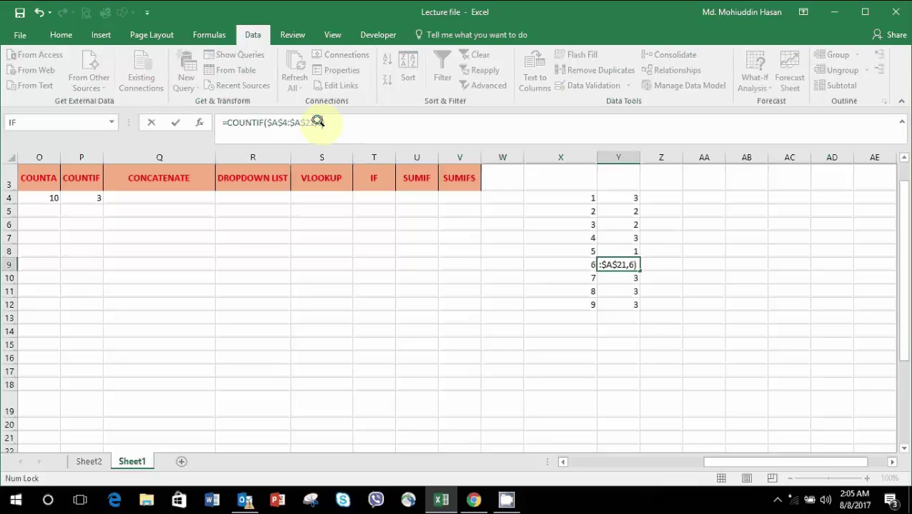
key("Return")
- Edit the Y10–Y12 criteria, ending with 9 in Y12
left_click(318, 121)
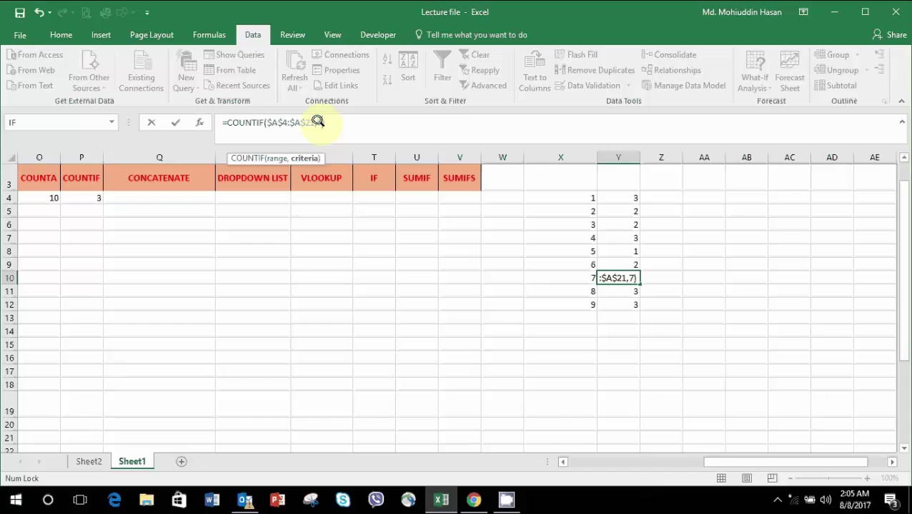
key("Return")
left_click(318, 121)
left_click(318, 121)
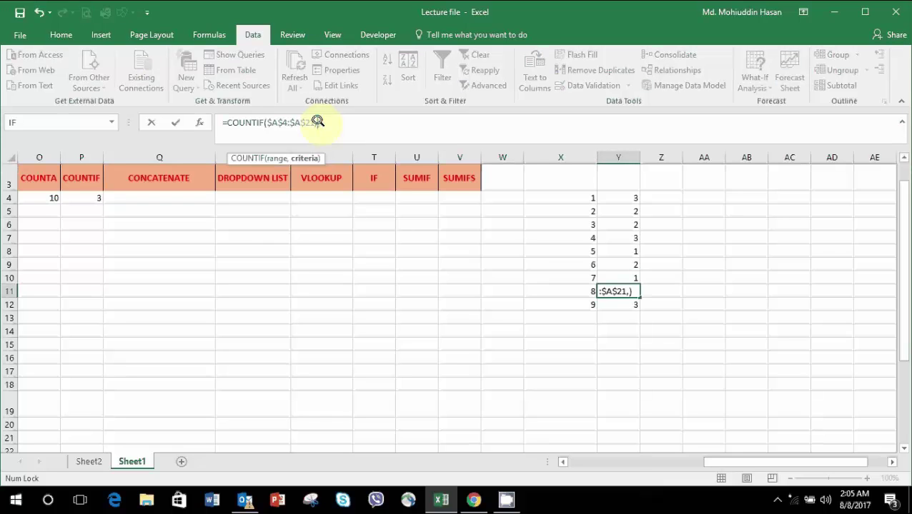
key("Return")
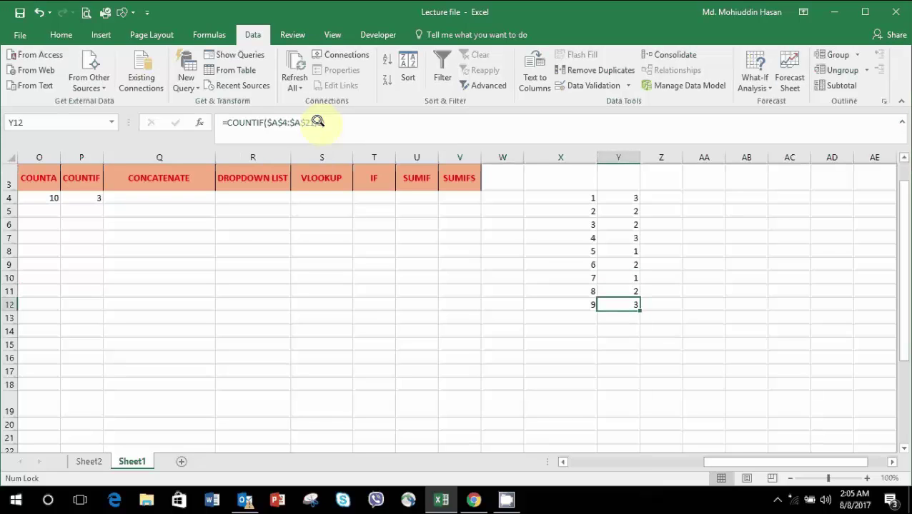
left_click(318, 121)
left_click(318, 121)
type("9")
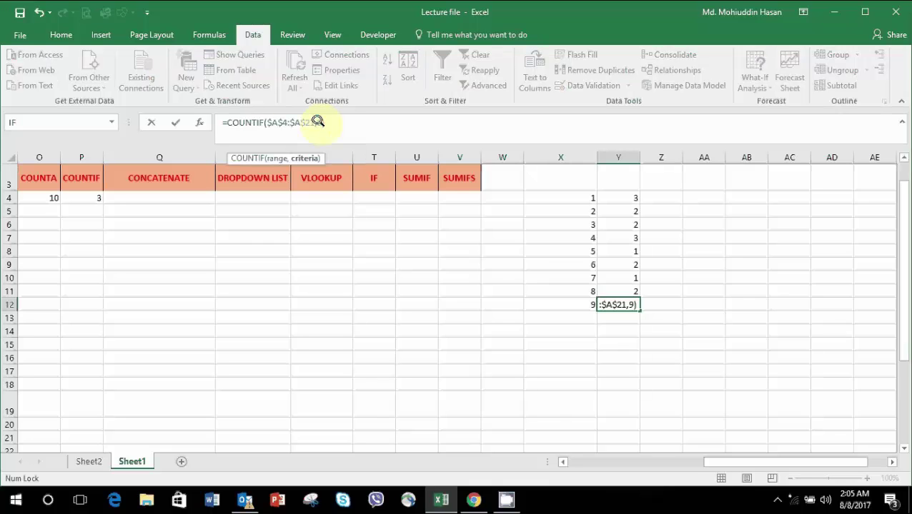
key("Return")
- Verify the Y9–Y12 counts against the numbers 6–9 in column X
key("Up")
key("Left")
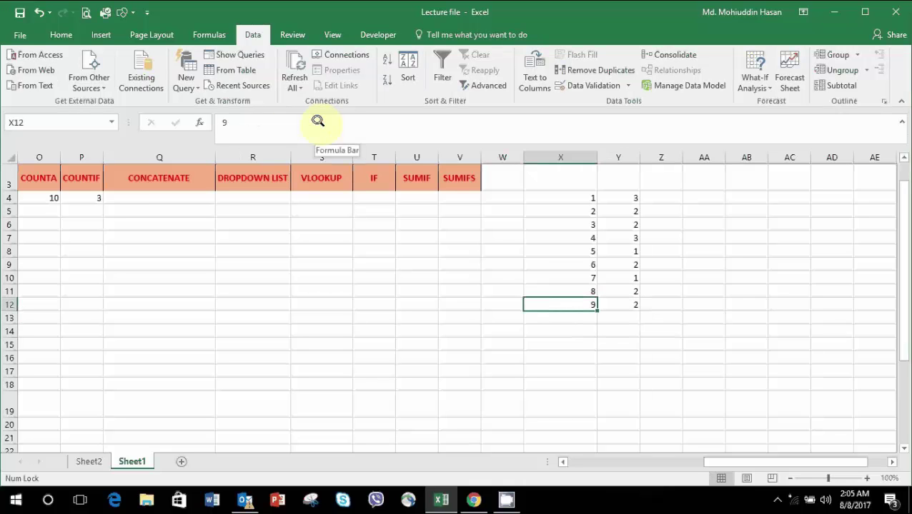
key("Right")
key("Up")
key("Left")
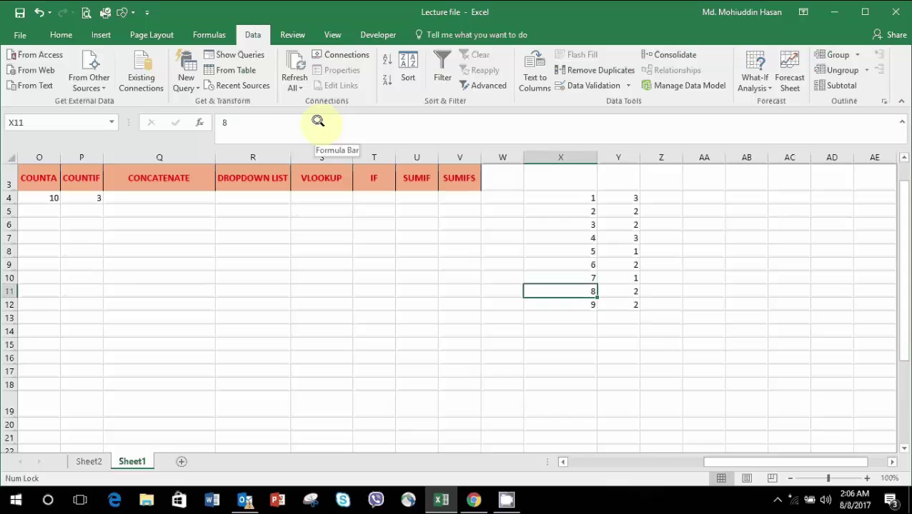
key("Up")
key("Right")
key("Up")
key("Left")
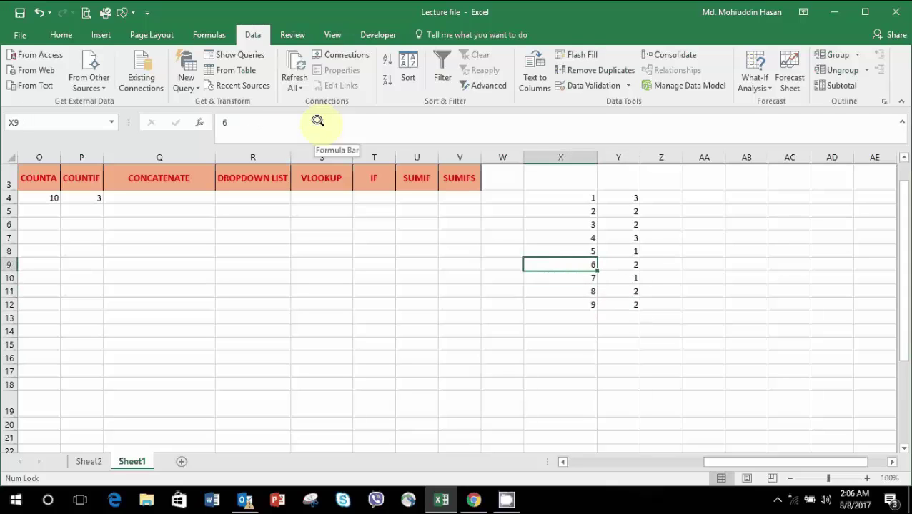
key("Right")
key("Up")
key("Up")
key("Up")
key("Up")
key("Up")
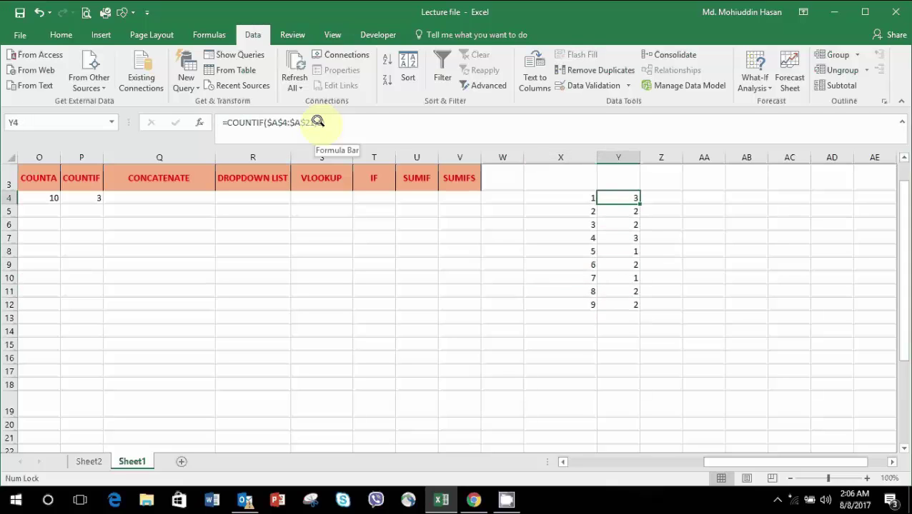
key("Left")
key("Left")
key("Right")
key("Right")
- Replace Y4's content with the pasted COUNTIF formula
key("BackSpace")
type("=co")
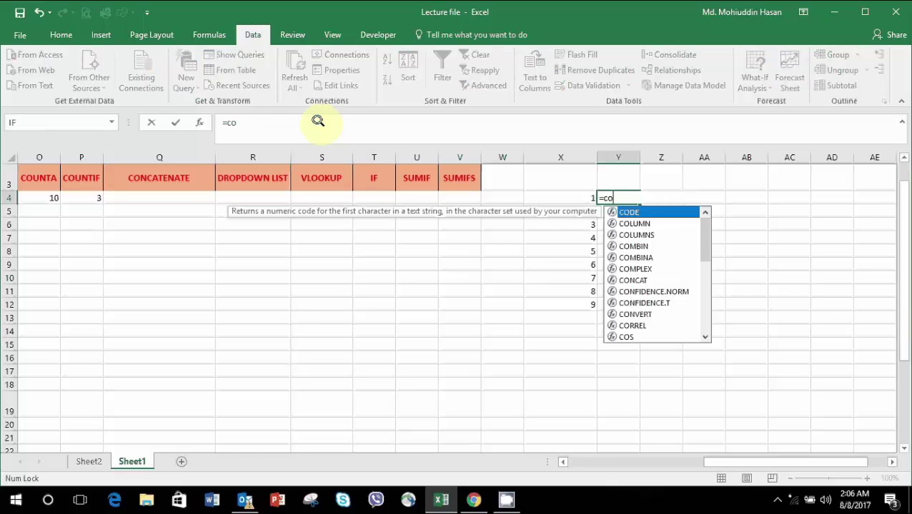
type("n")
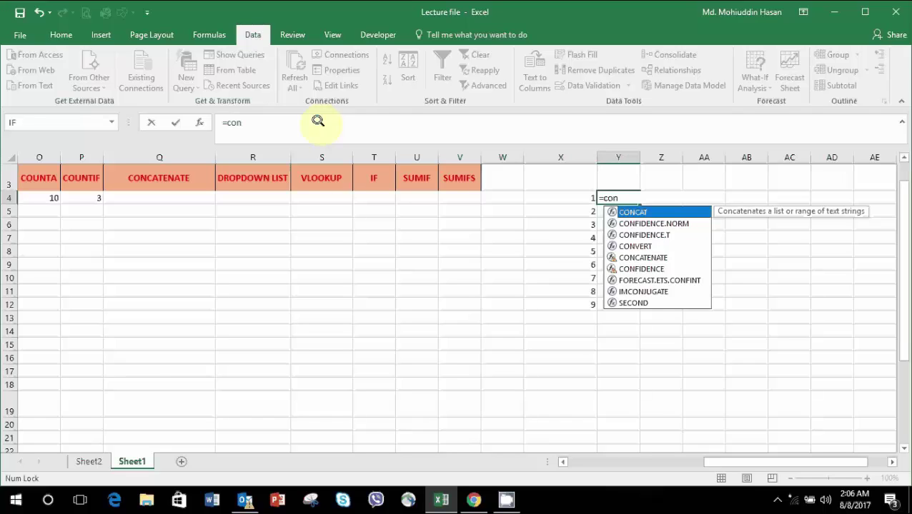
key("BackSpace")
key("BackSpace")
key("BackSpace")
key("BackSpace")
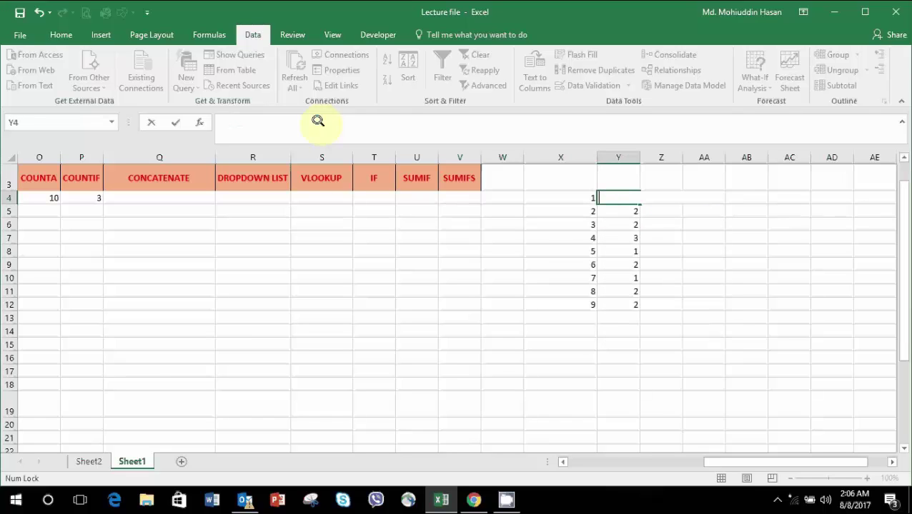
type("=COUNTIF($A$4:$A$21,1)")
key("Return")
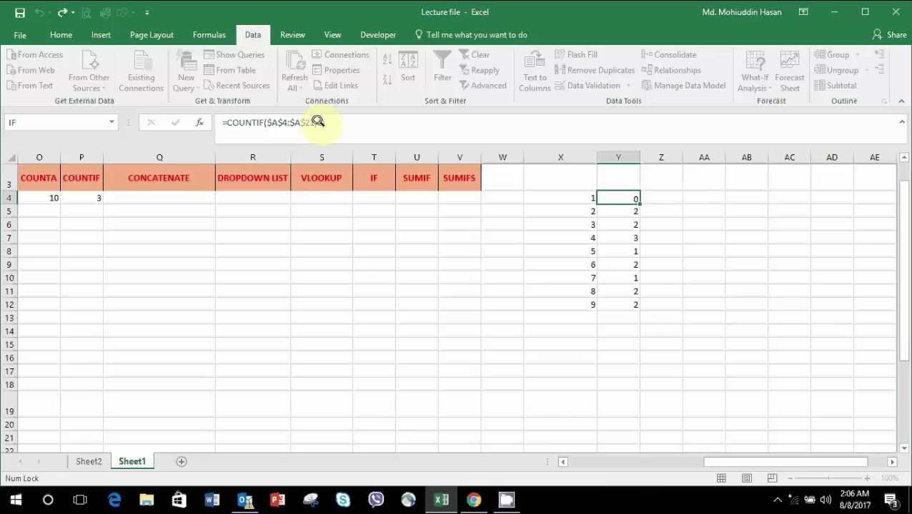
key("Up")
key("Left")
key("Left")
key("Left")
key("Left")
key("Left")
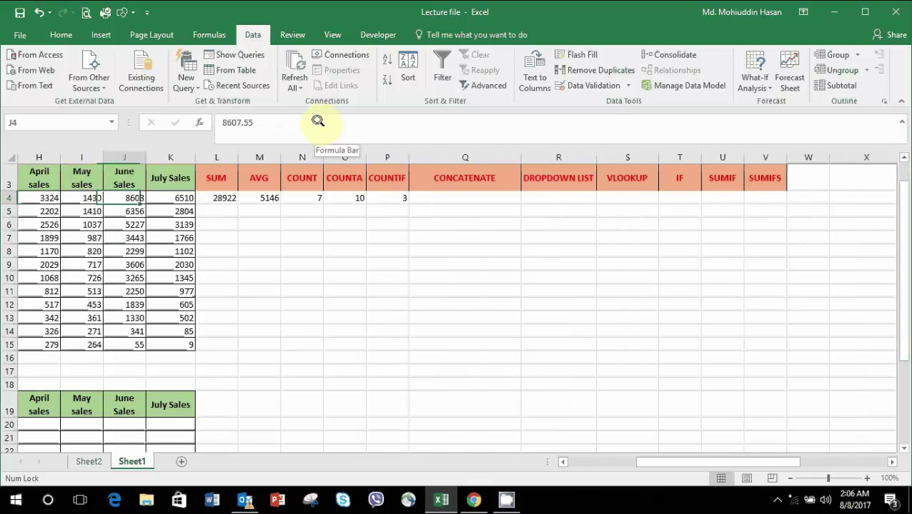
- Enter a COUNTIF in P4 over employee names B4:B15 with an employee's name as criterion
key("Right")
key("Right")
key("Right")
key("Right")
key("Right")
key("Right")
key("Right")
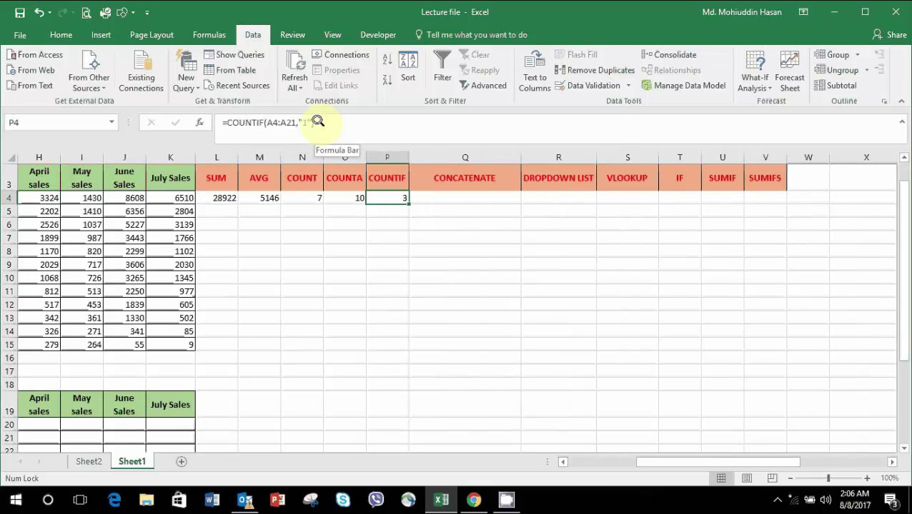
type("=co")
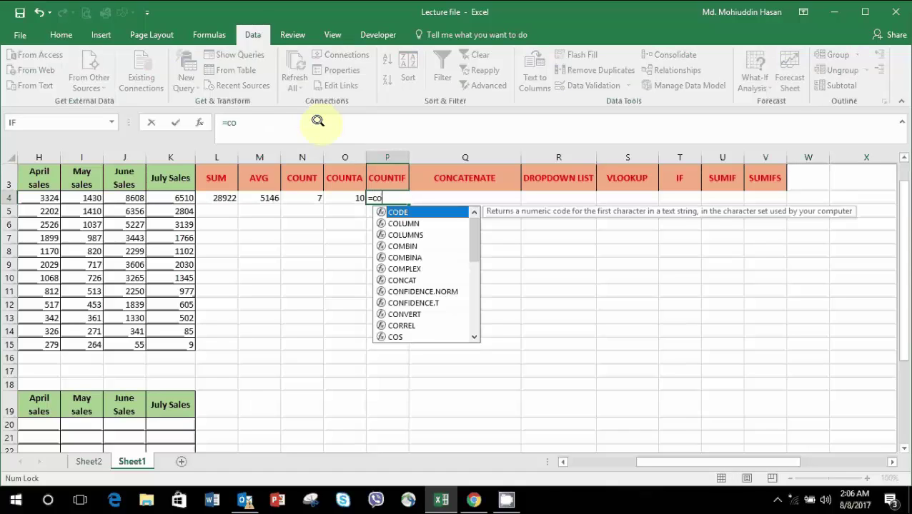
type("unt")
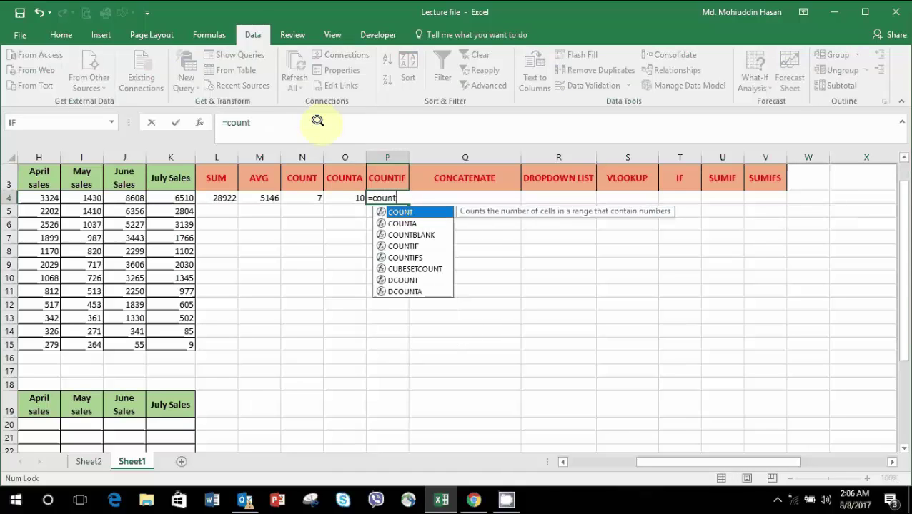
type("i")
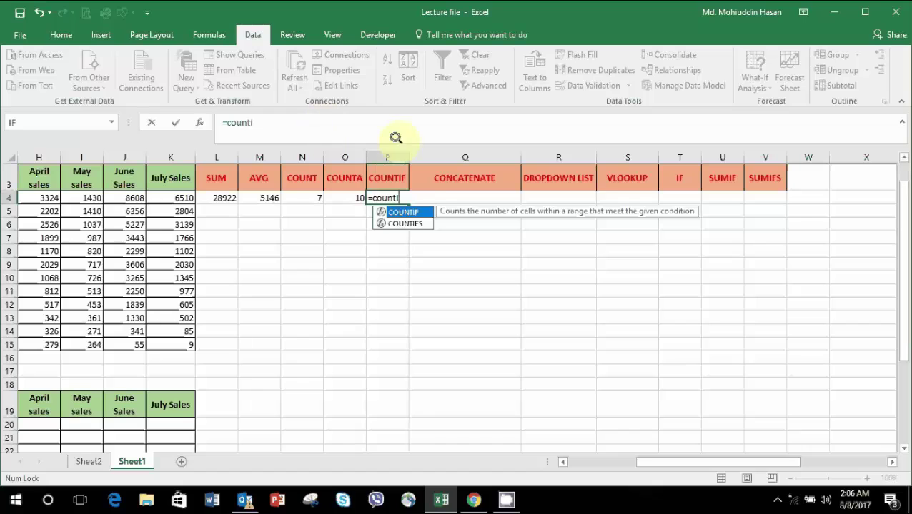
double_click(400, 213)
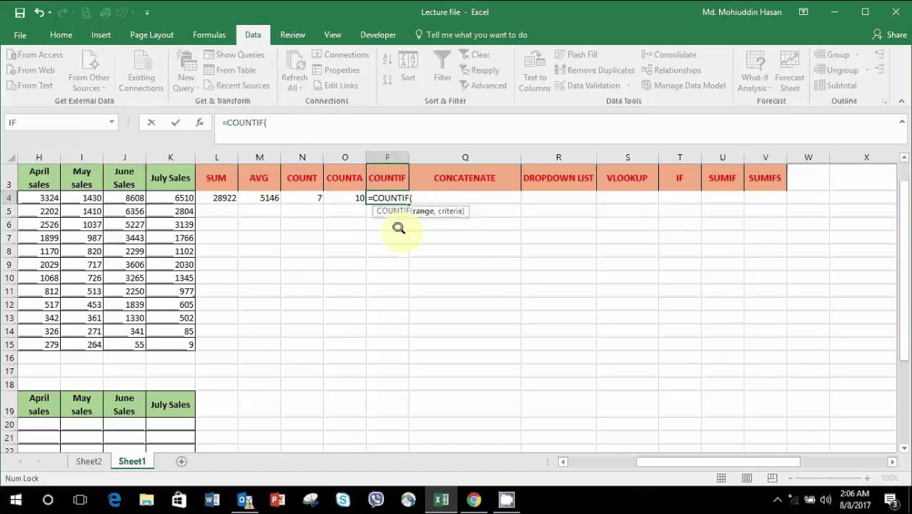
left_click_drag(663, 462, 577, 457)
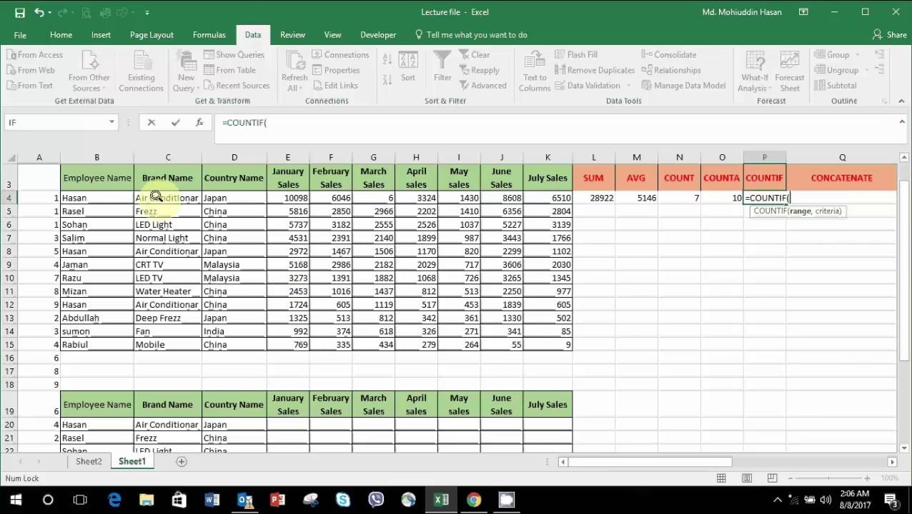
left_click_drag(80, 193, 107, 347)
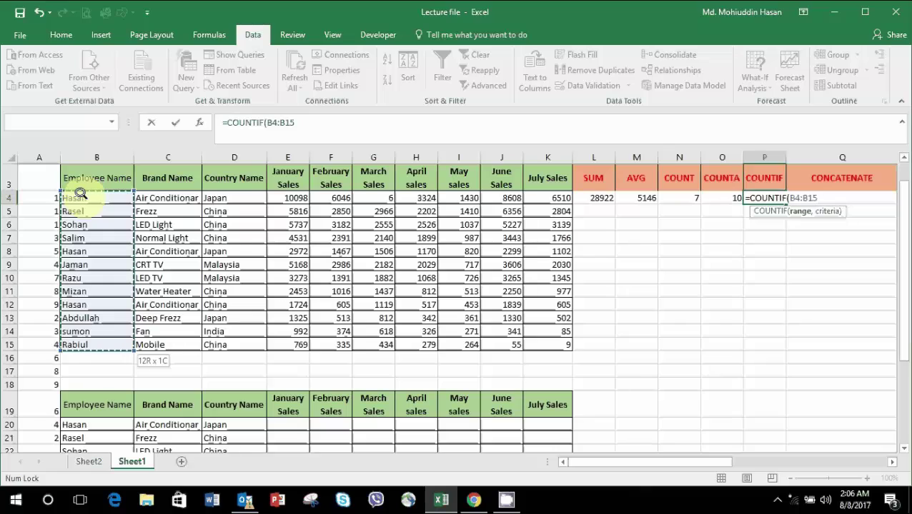
type(",")
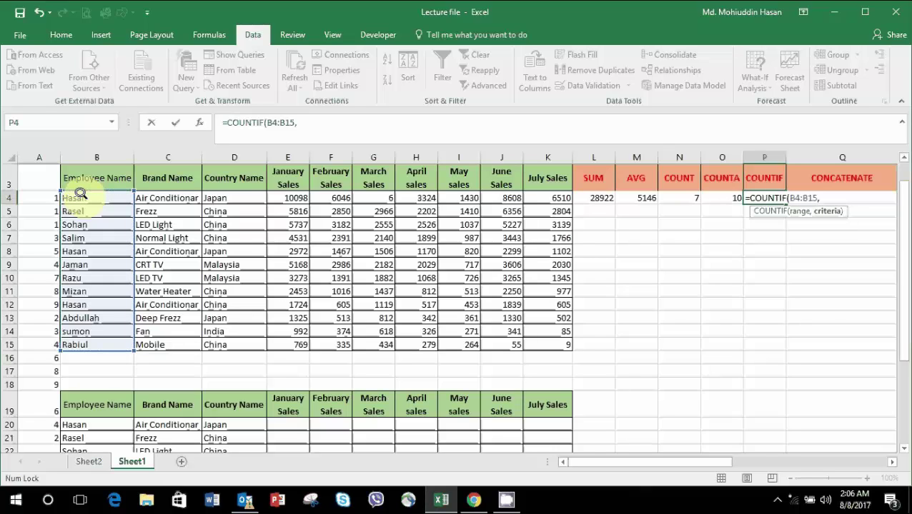
left_click(301, 123)
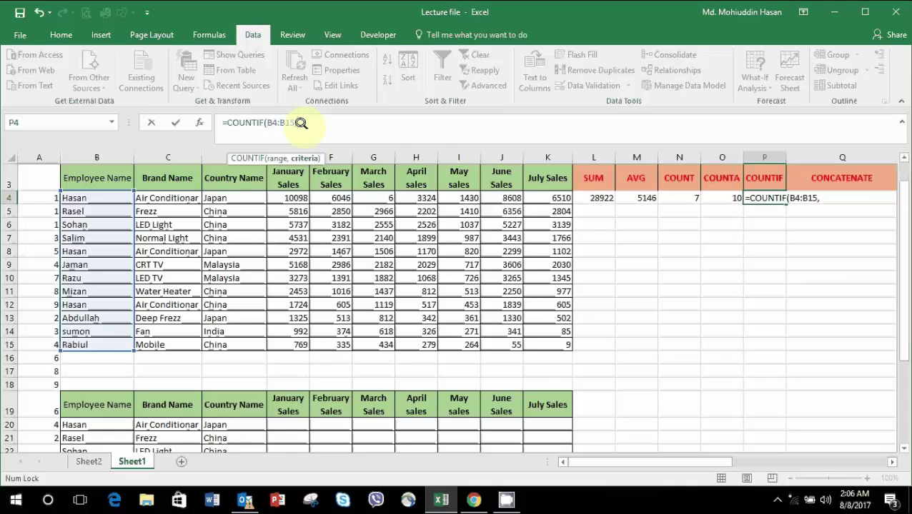
type("Hasan")
type(")")
key("Return")
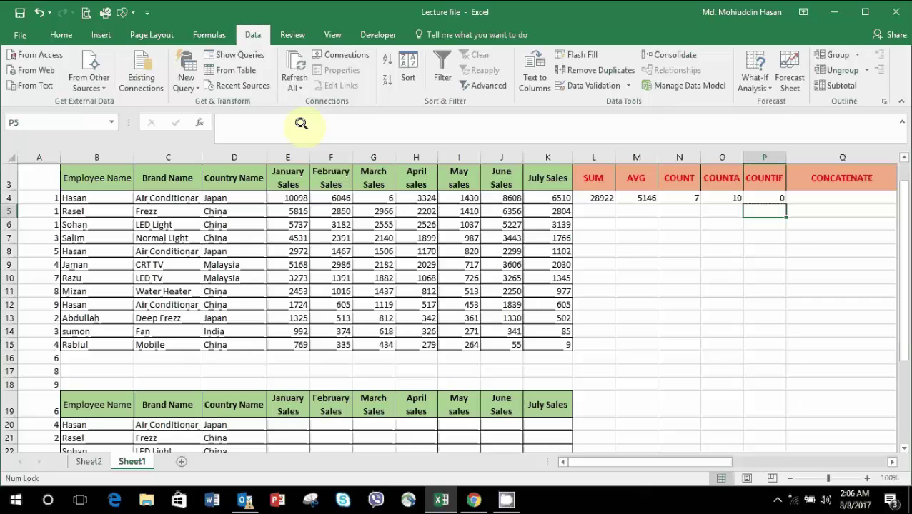
key("Up")
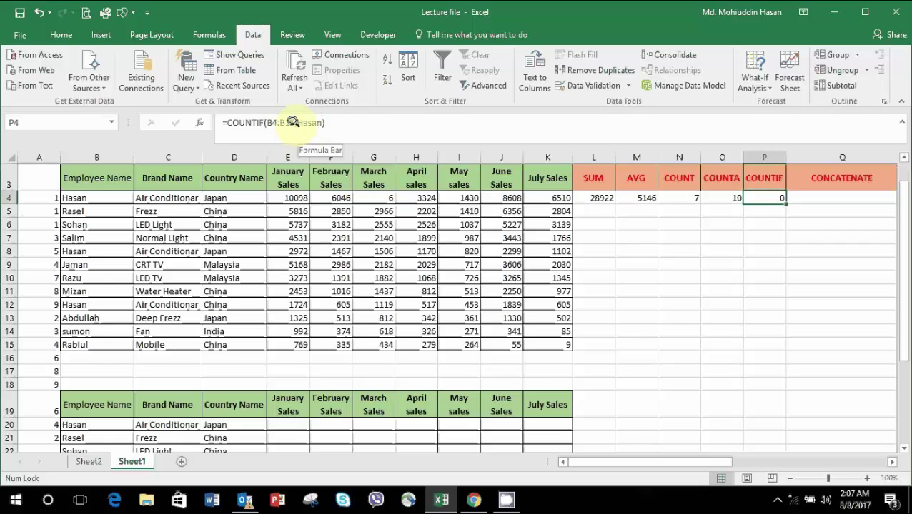
- Fix the quoted name criterion in P4's COUNTIF and commit it, giving 3
left_click(293, 123)
key("Right")
key("Right")
key("Right")
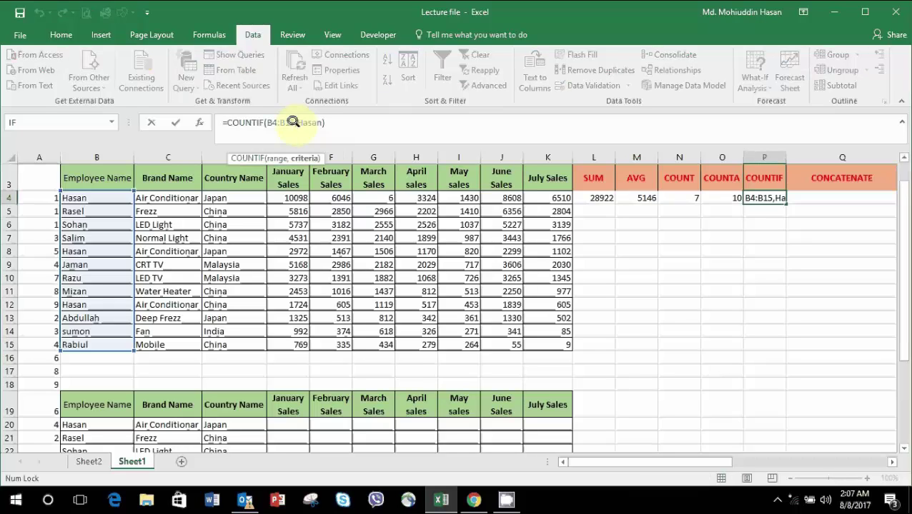
key("Right")
key("Right")
key("Right")
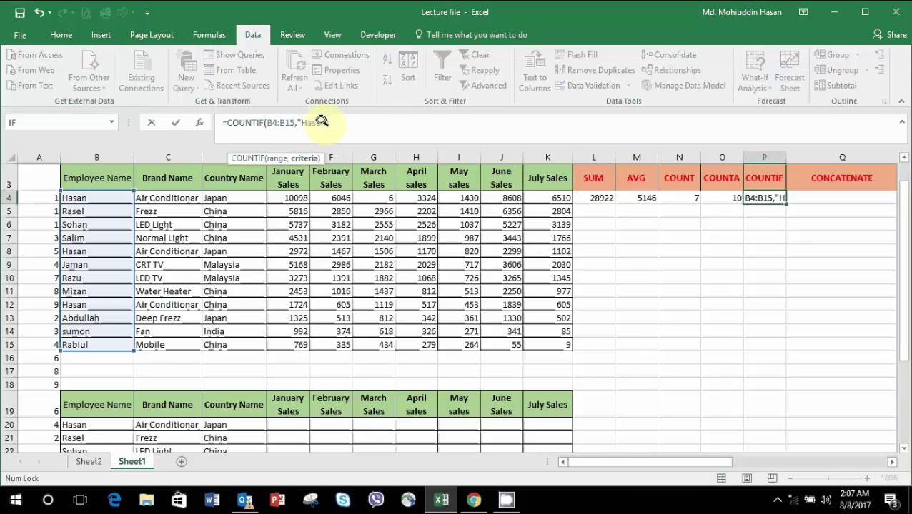
key("Right")
key("Right")
key("Right")
key("Right")
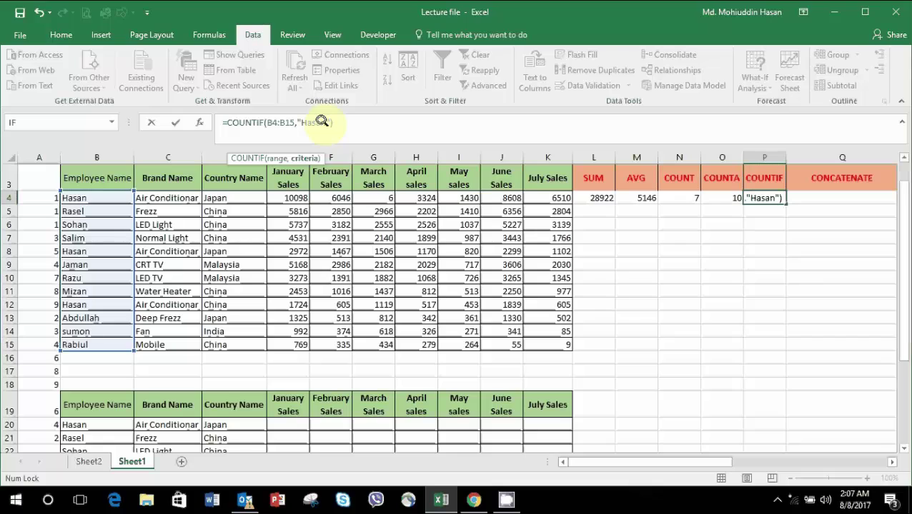
key("ctrl+Return")
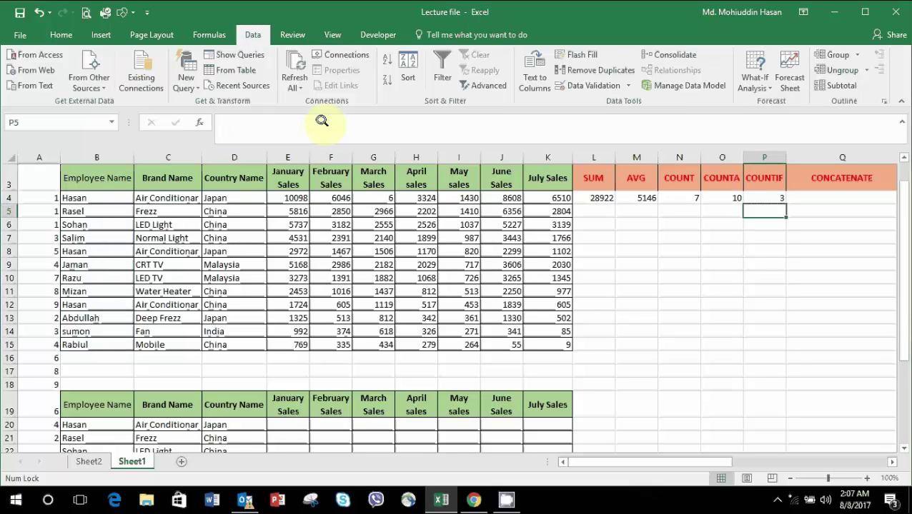
- Check the names down column B against P4's COUNTIF result
key("Left")
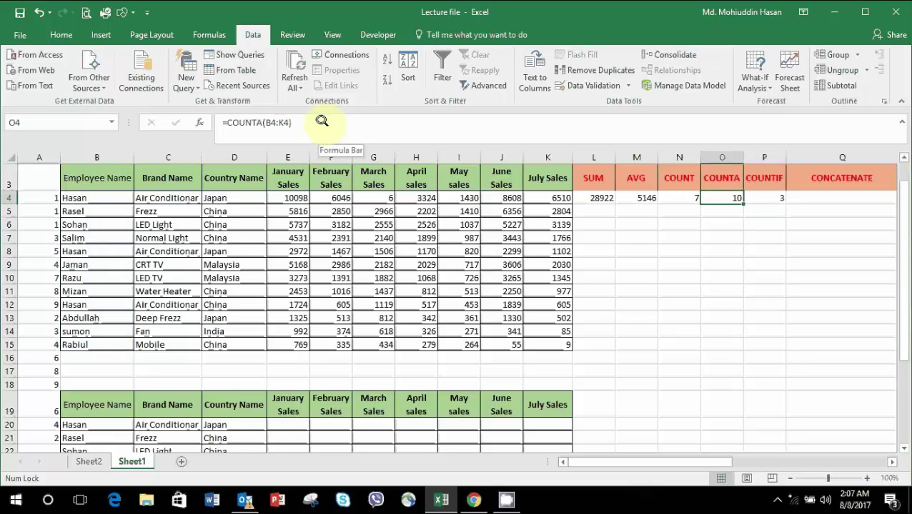
key("Home")
key("Right")
key("Down")
key("Down")
key("Down")
key("Down")
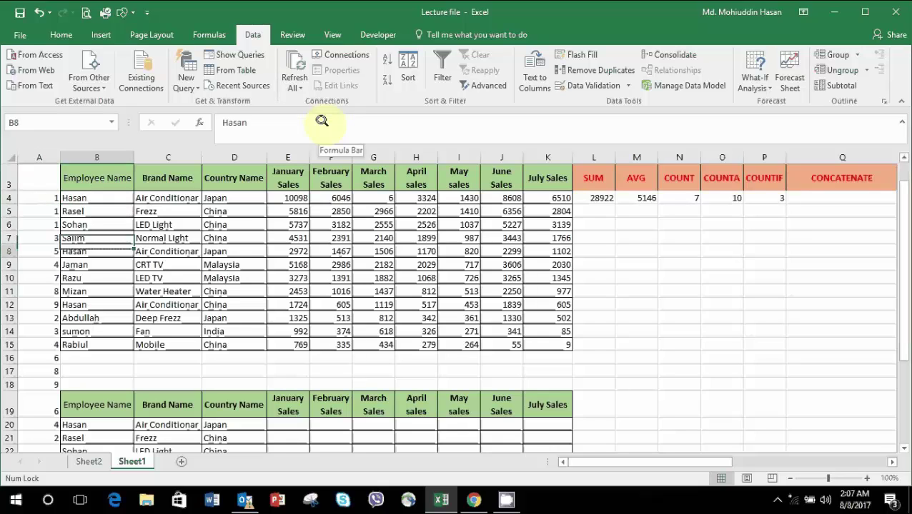
key("Down")
key("Down")
key("Down")
key("Down")
key("Down")
key("Up")
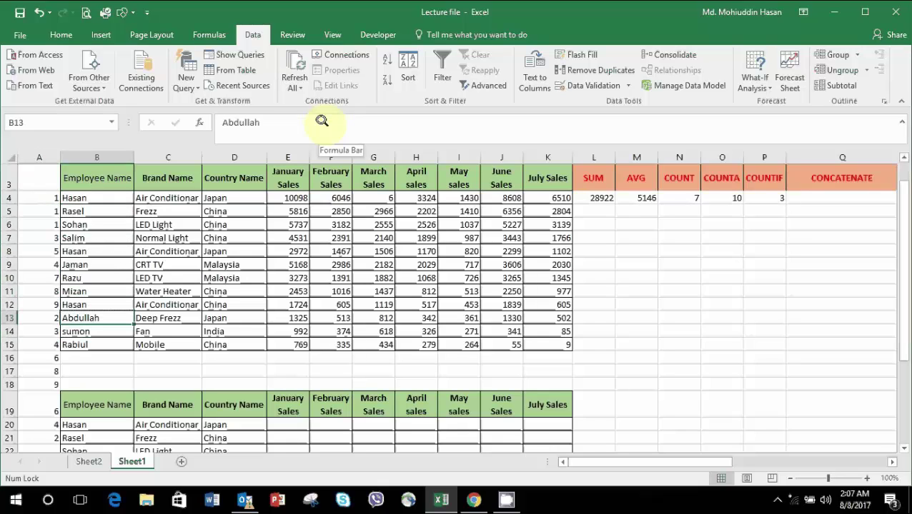
key("Up")
key("Up")
key("Up")
key("Up")
key("Down")
key("Up")
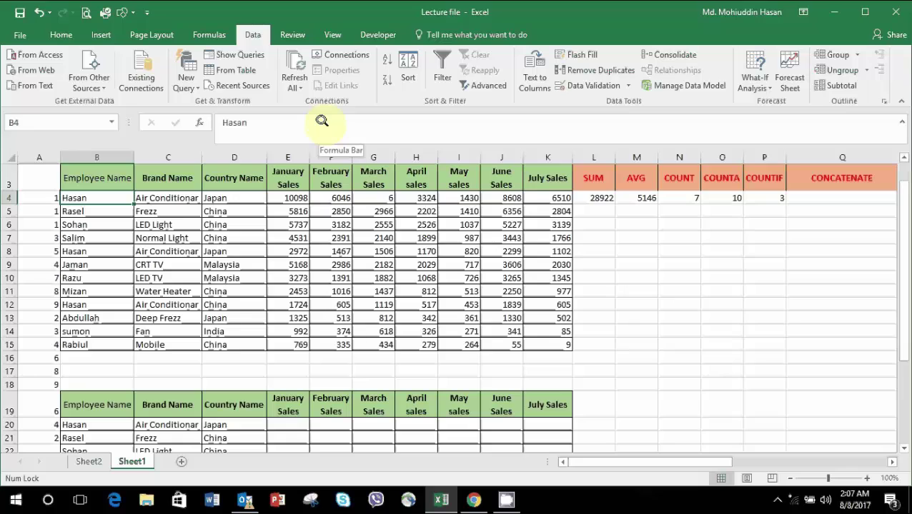
left_click(768, 197)
type("=COUNTIF(B4:B15,\"Hasan\")")
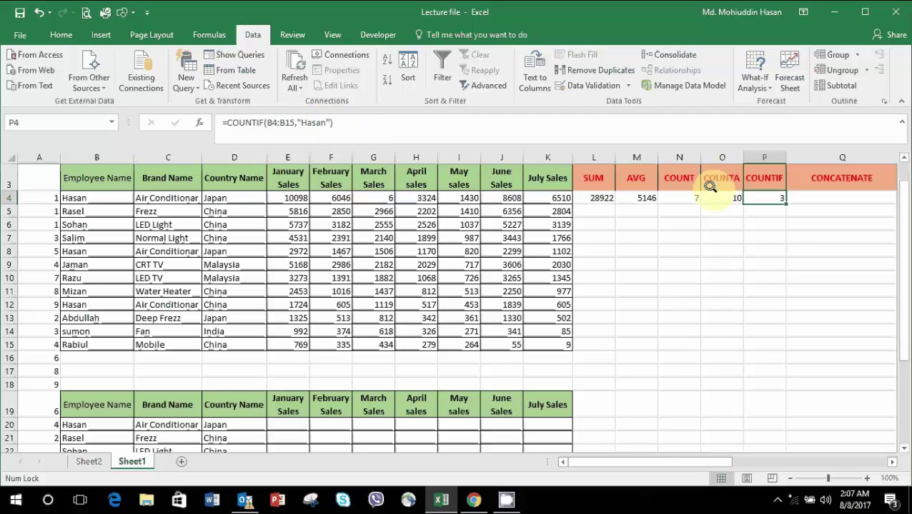
key("Delete")
left_click(787, 197)
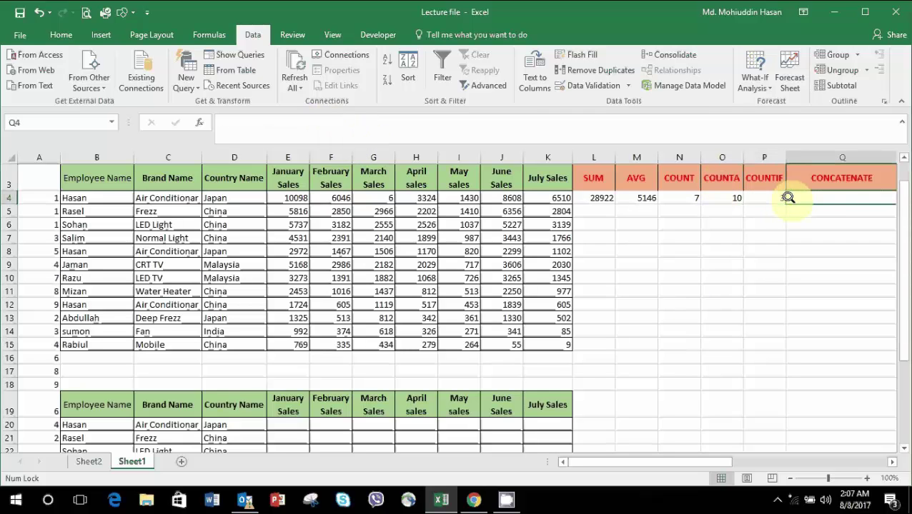
- Undo to restore the COUNTIF result in P4, then review row 4's summary and data values
key("ctrl+z")
key("Right")
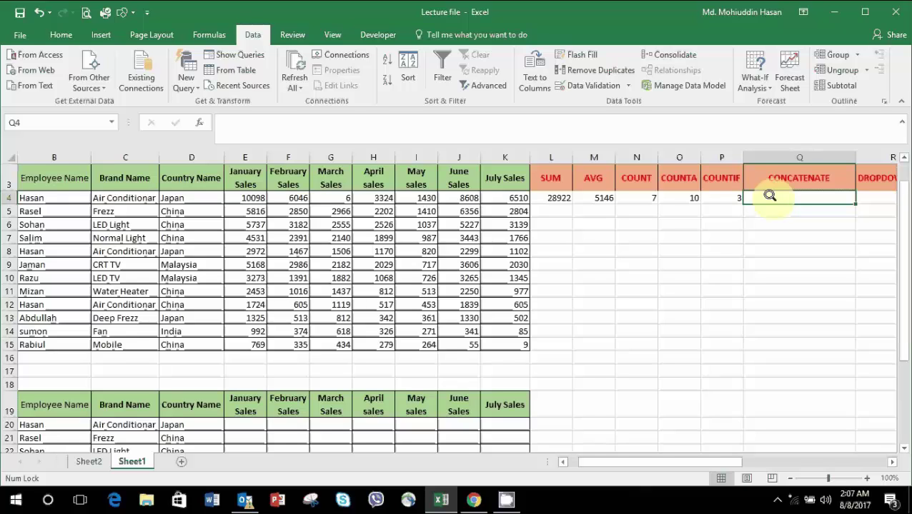
key("Left")
key("Left")
key("Left")
key("Left")
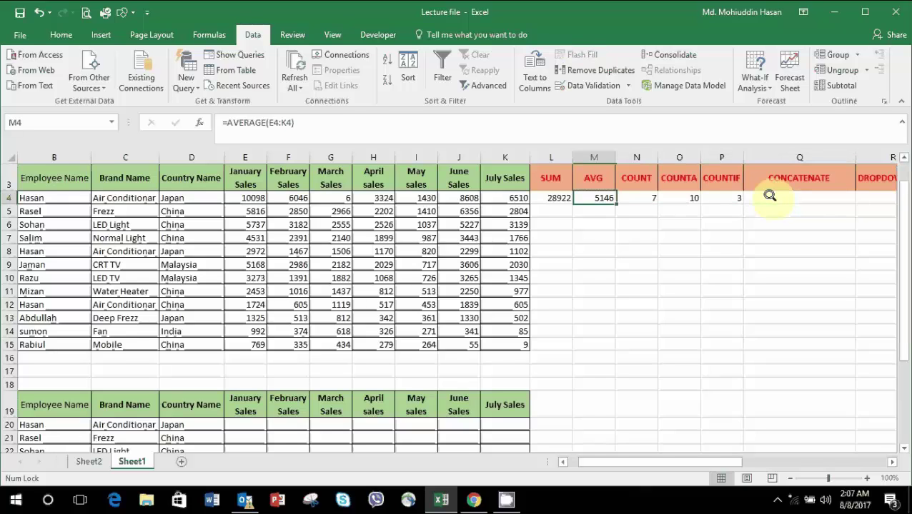
key("Left")
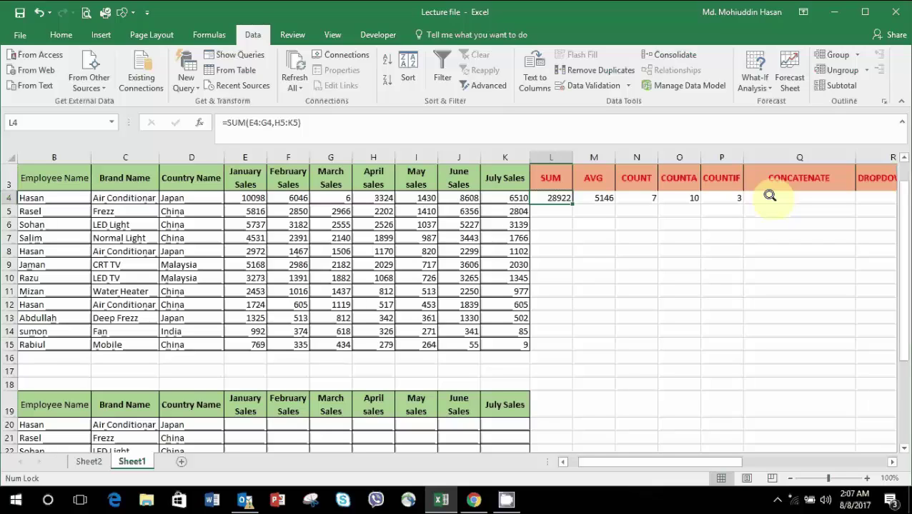
key("Left")
key("Left")
key("Left")
key("Left")
key("Left")
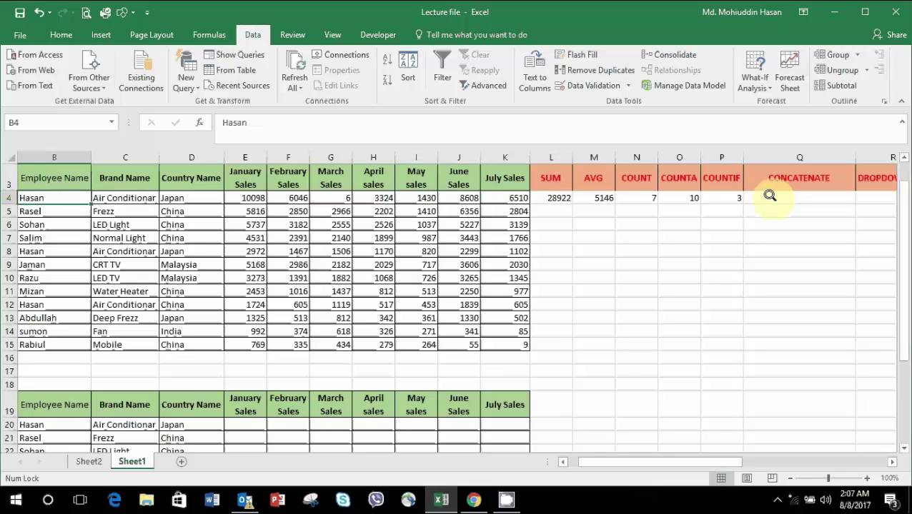
key("Right")
key("Right")
- Check the brand in C4, then begin the Q4 formula with =con for CONCATENATE
key("Left")
key("Right")
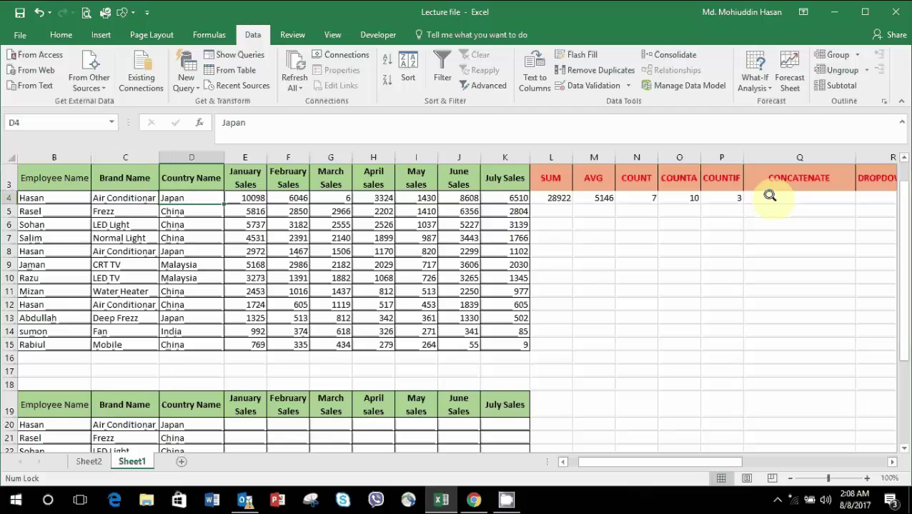
key("Left")
key("Right")
left_click(769, 195)
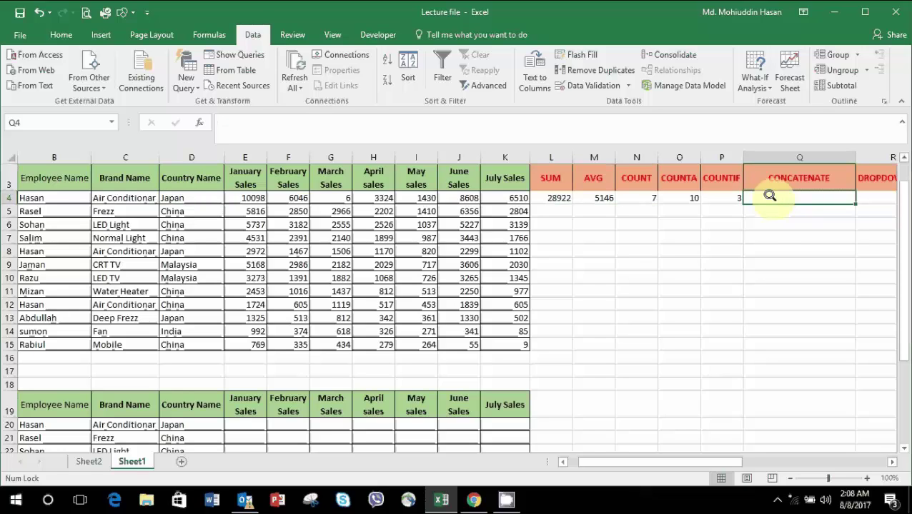
type("=con")
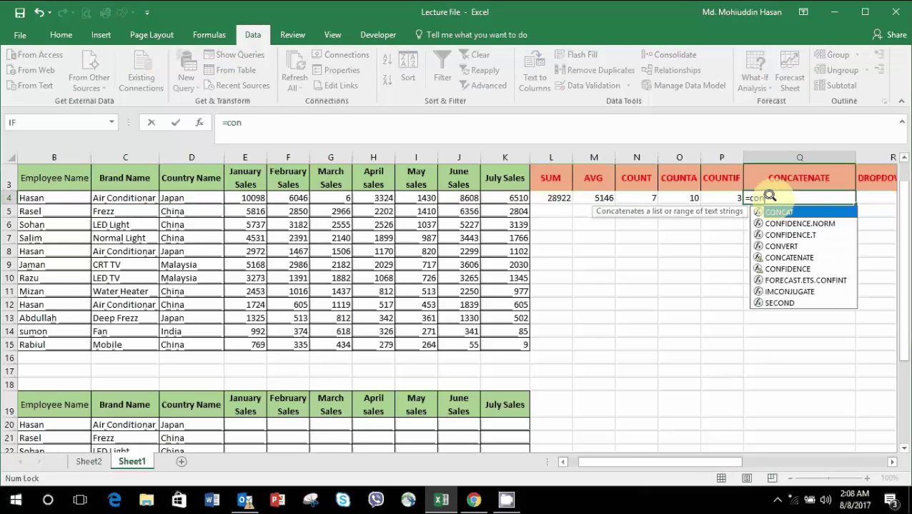
- Enter =CONCATENATE(C4,D4) in Q4, producing 'Air ConditionarJapan'
double_click(786, 256)
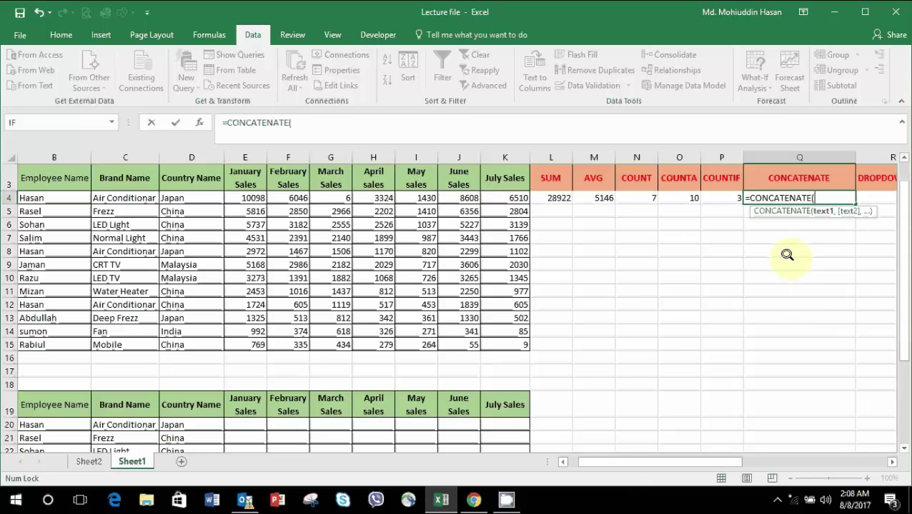
left_click(102, 192)
type(",")
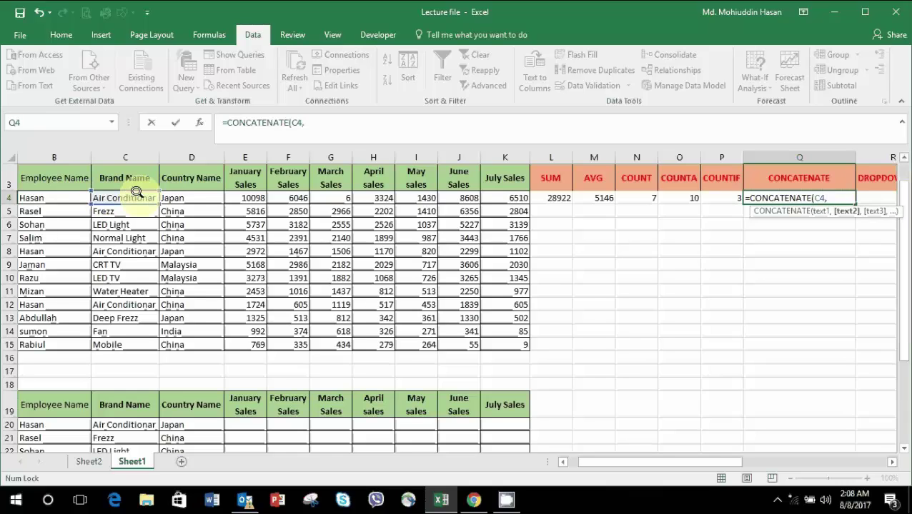
left_click(164, 197)
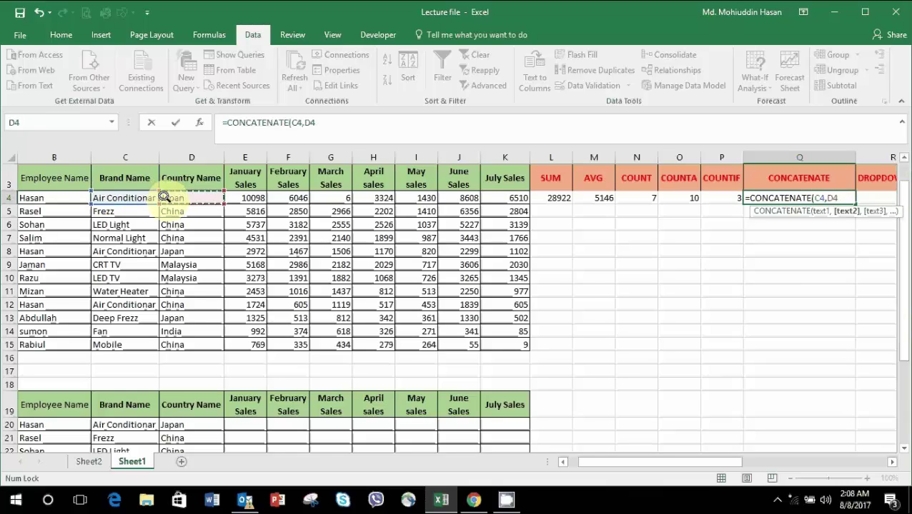
type(")")
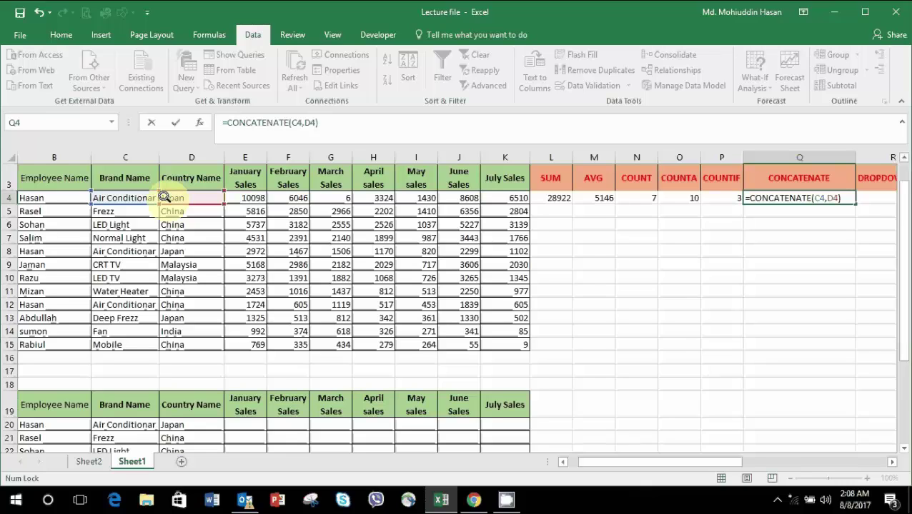
key("Return")
key("Up")
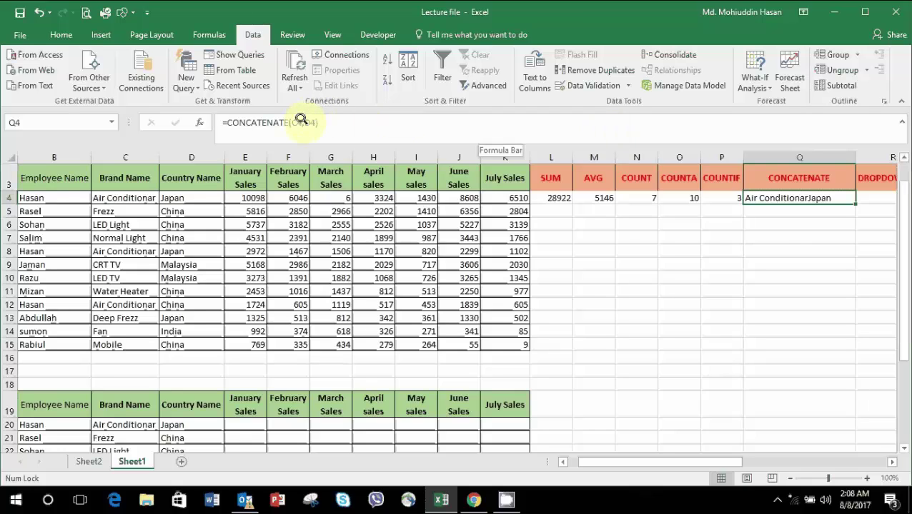
- Change Q4 to =CONCATENATE(C4," ",D4), fixing the error, so it shows 'Air Conditionar Japan'
left_click(301, 123)
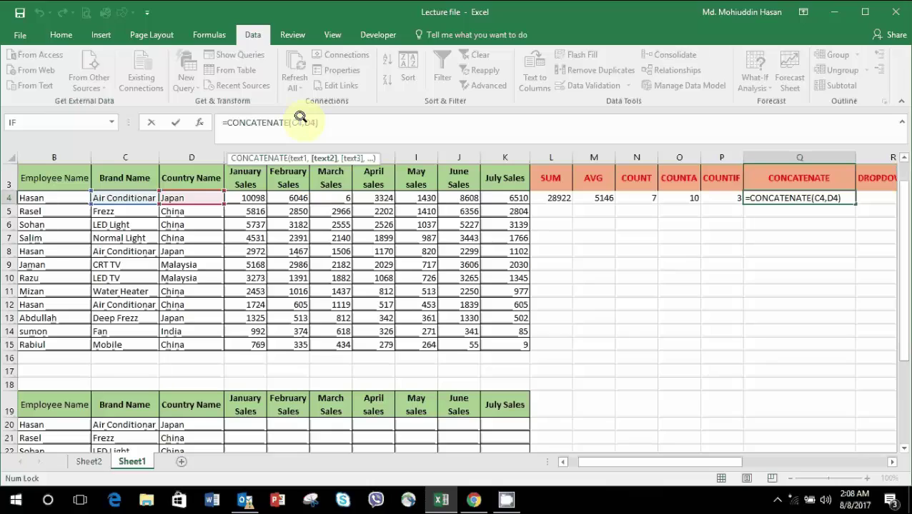
type("\" ")
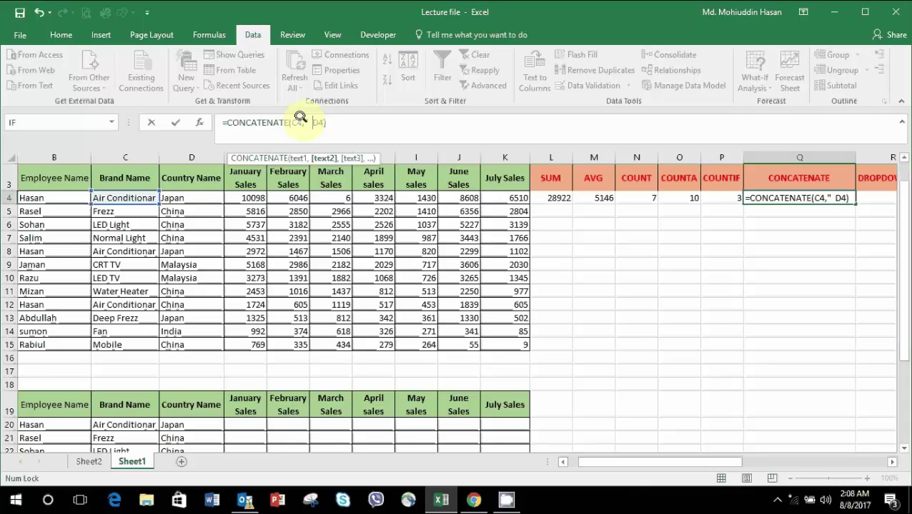
type(" \"")
key("Return")
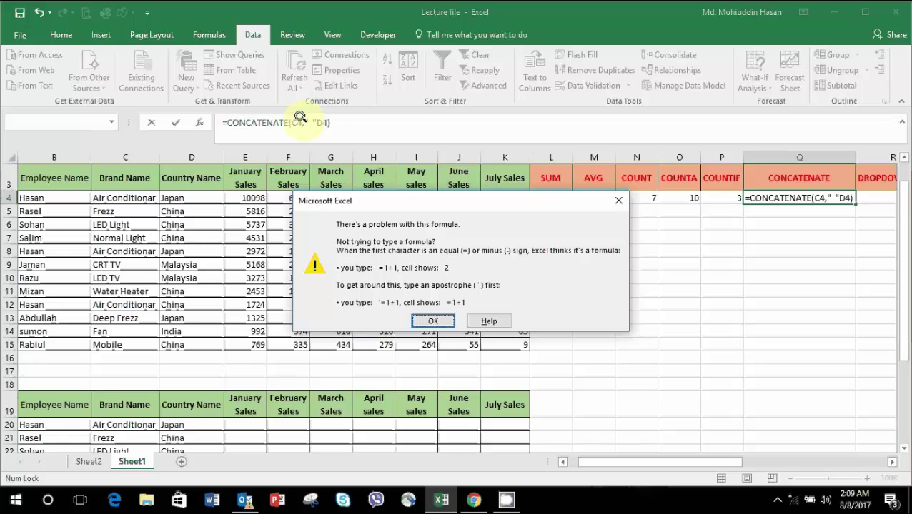
left_click(425, 316)
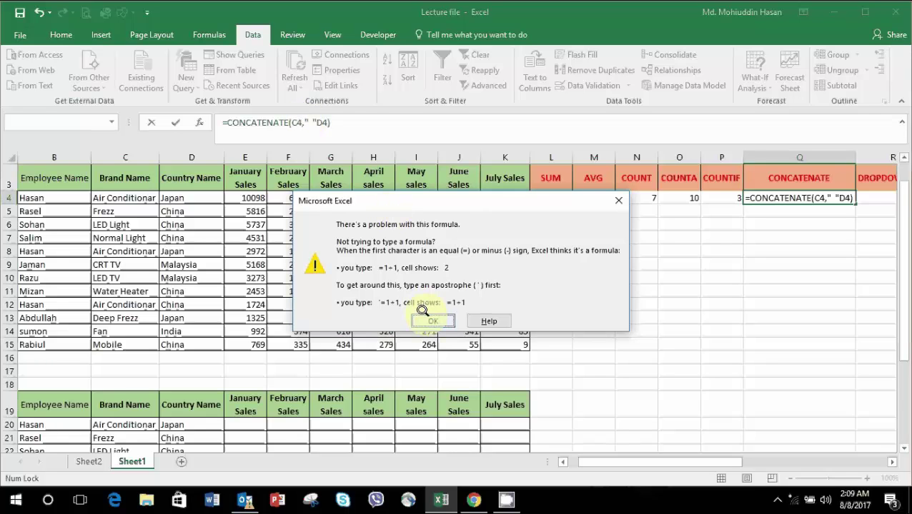
left_click(312, 122)
type(",")
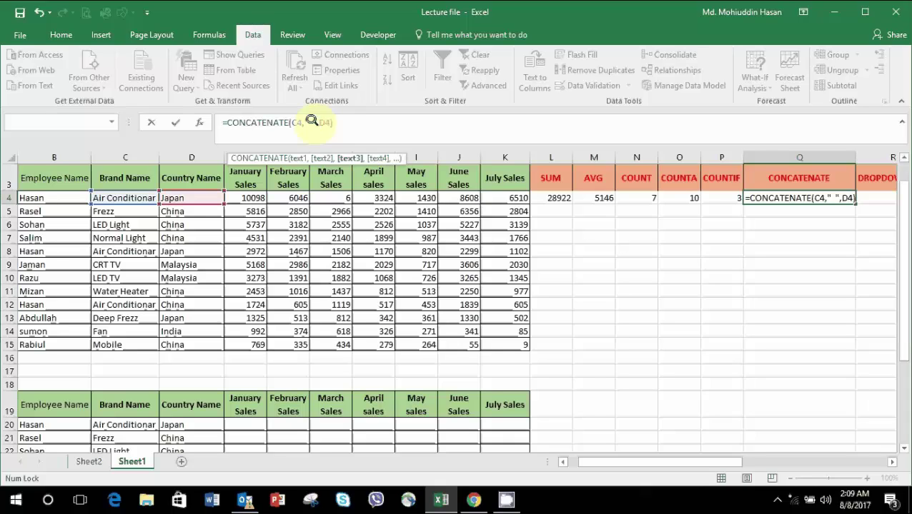
key("Return")
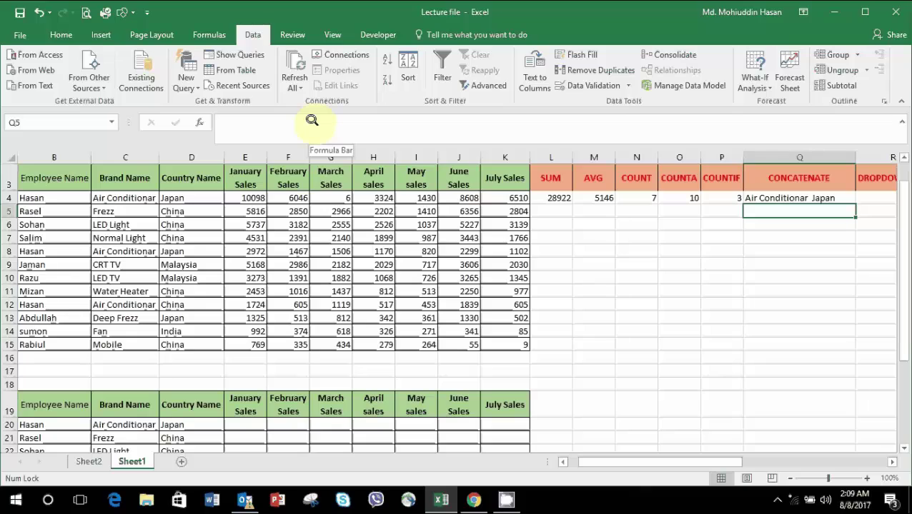
- Edit the Q4 formula's separator and commit a comma-separated version
key("Up")
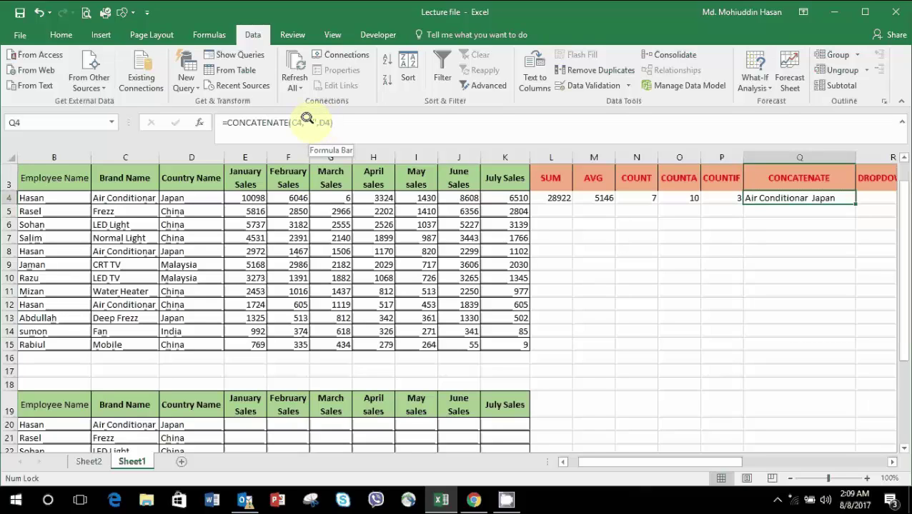
left_click(306, 121)
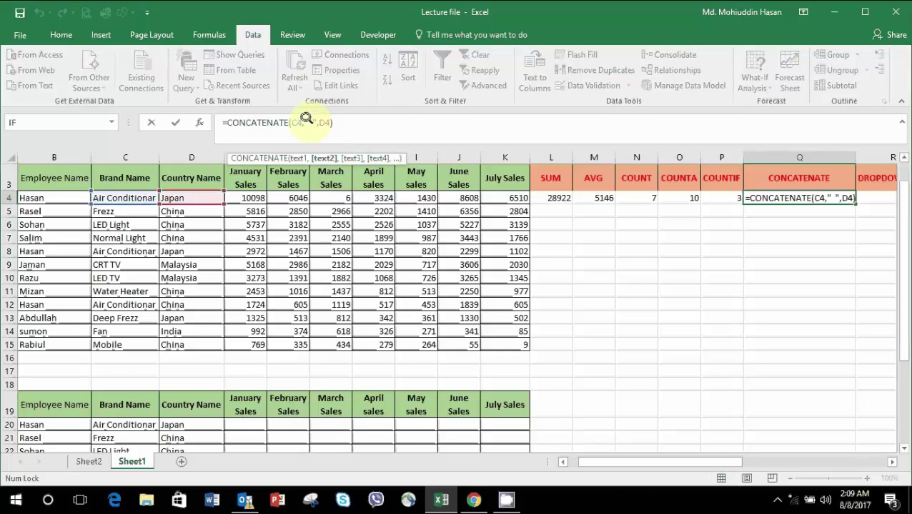
type(",")
key("Return")
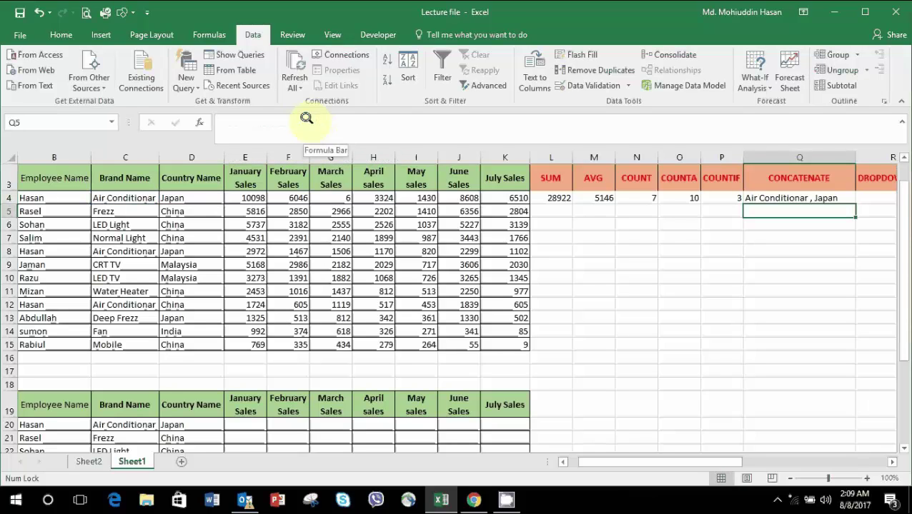
- Replace the separator with " and " so Q4 reads 'Air Conditionar and Japan'
key("Up")
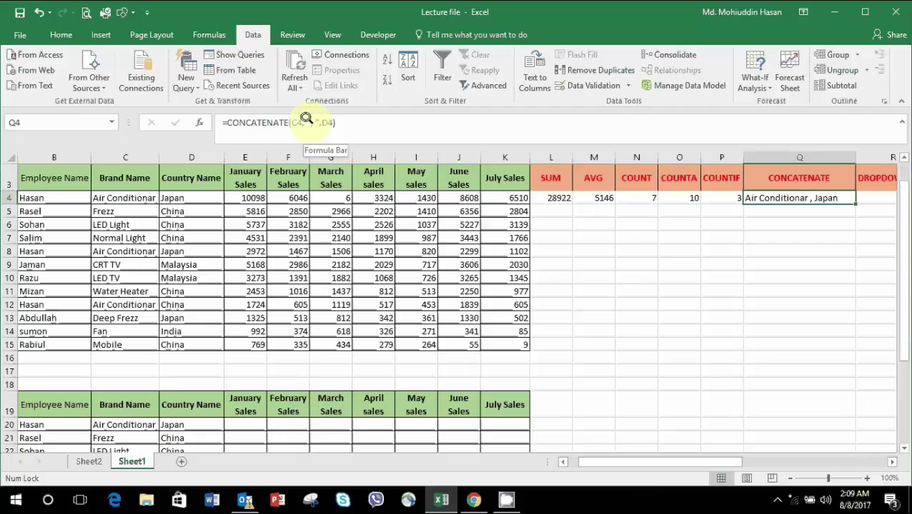
left_click(311, 119)
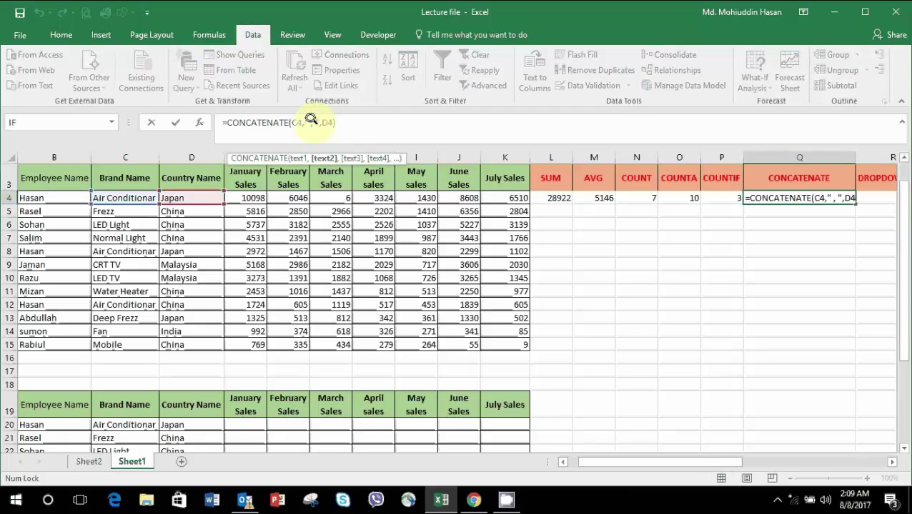
key("BackSpace")
key("BackSpace")
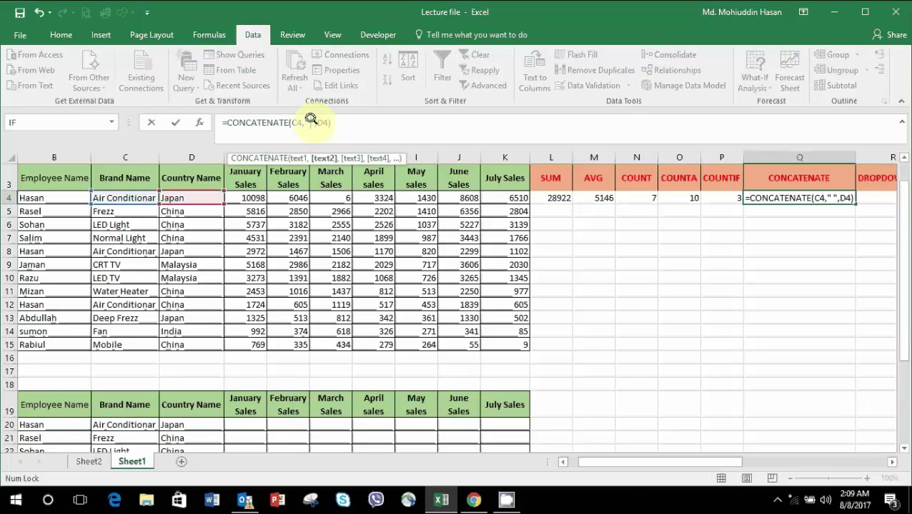
type("and")
key("Return")
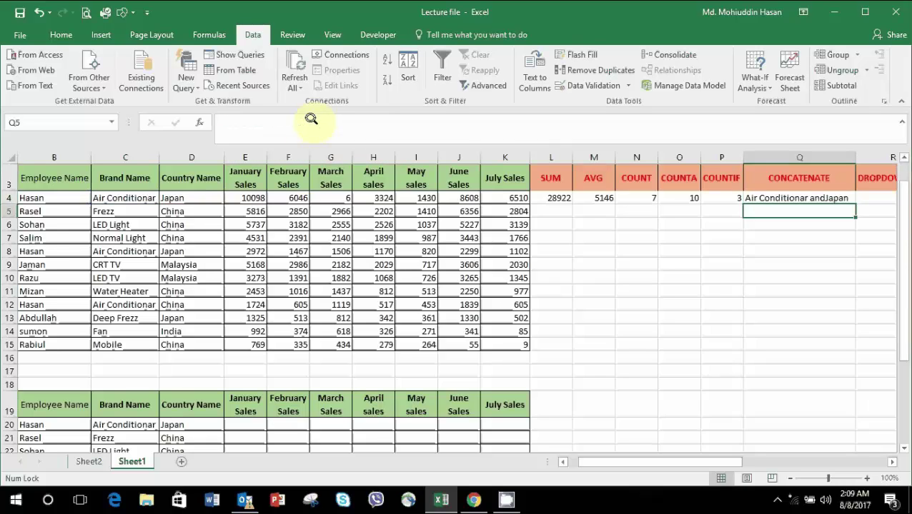
key("Up")
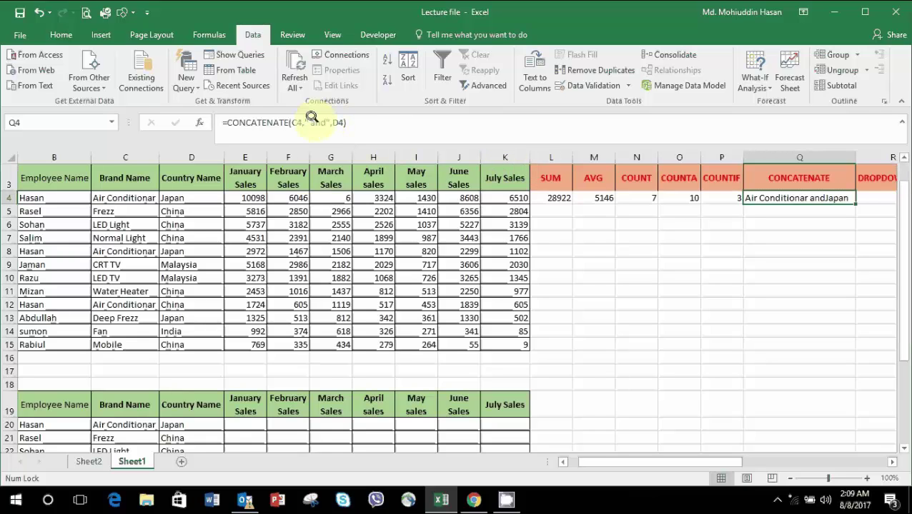
left_click(321, 120)
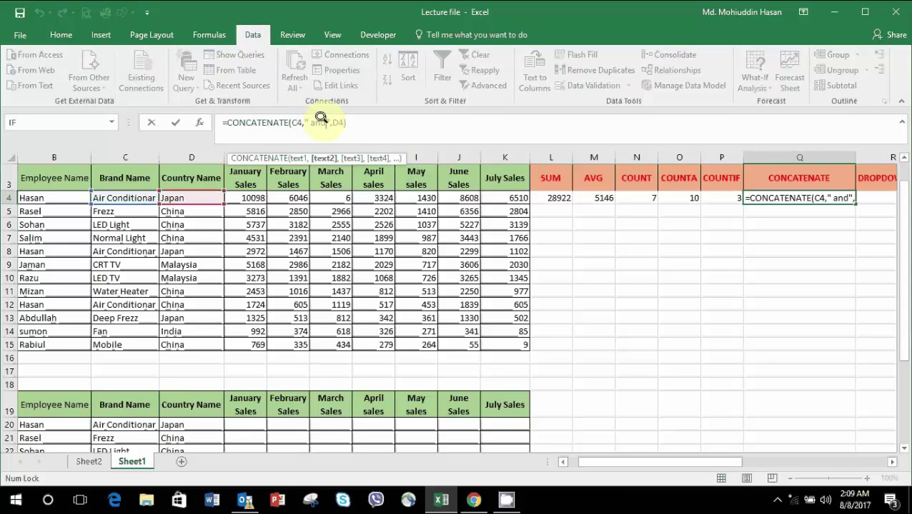
key("Return")
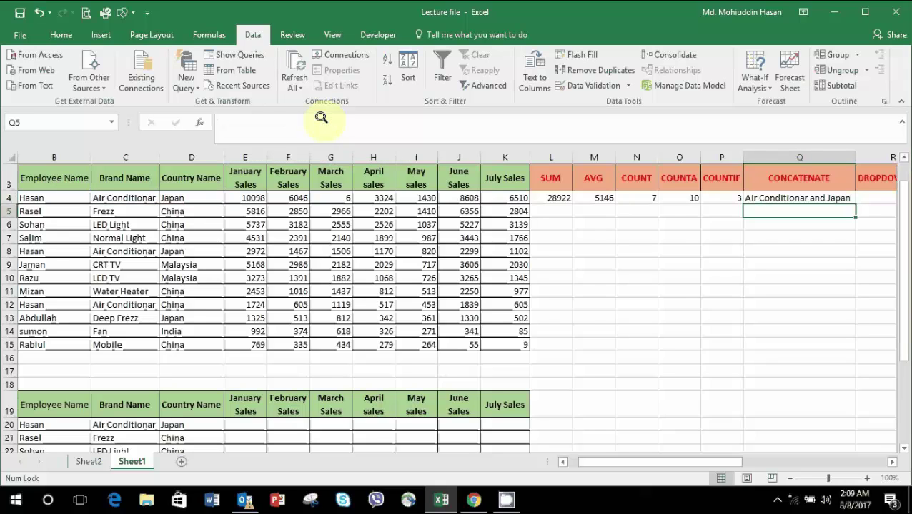
key("Up")
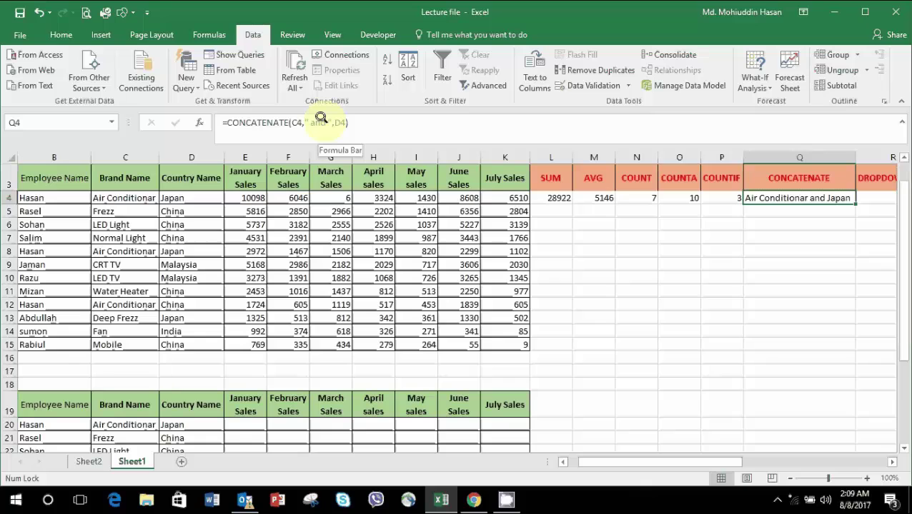
- Apply Home > Clear > Clear All to R4, removing its dropdown list
key("Right")
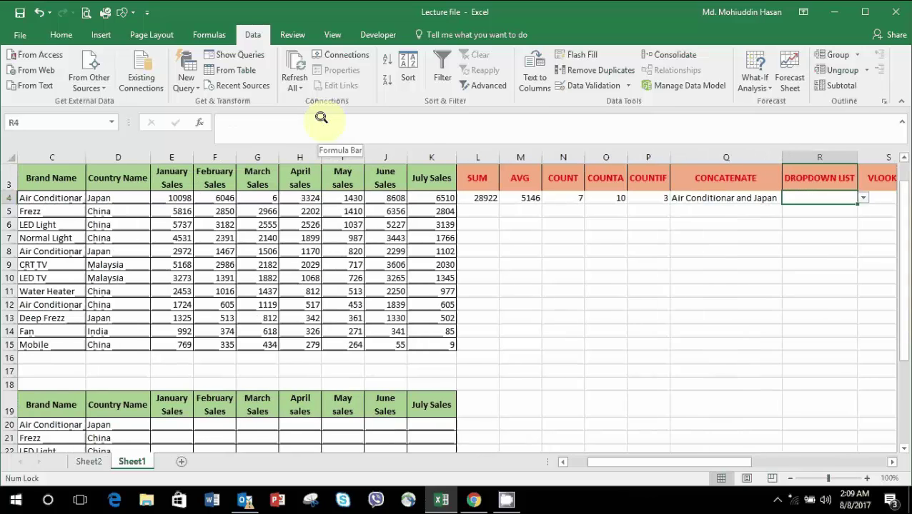
key("Right")
key("Left")
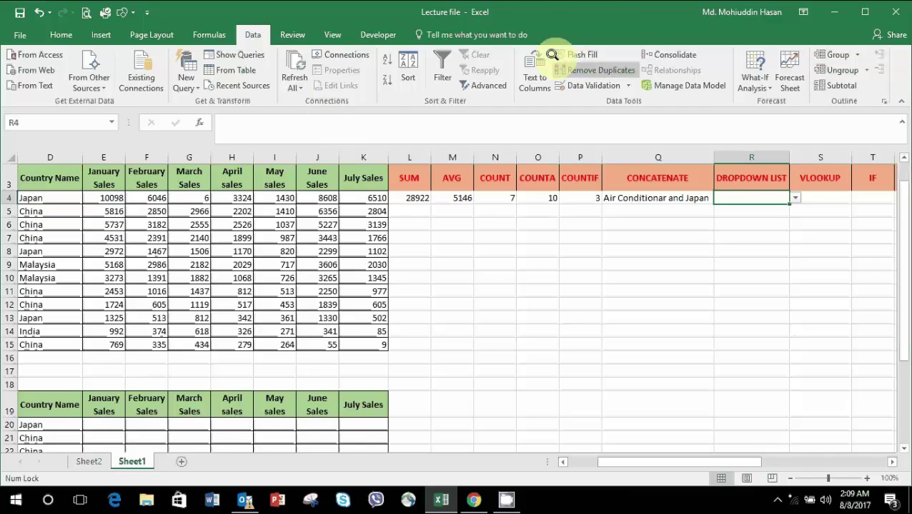
left_click(62, 30)
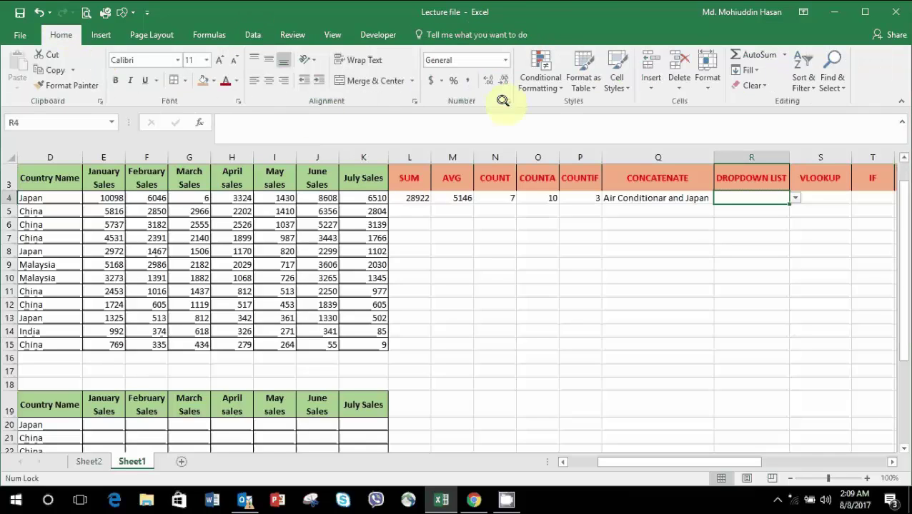
left_click(736, 85)
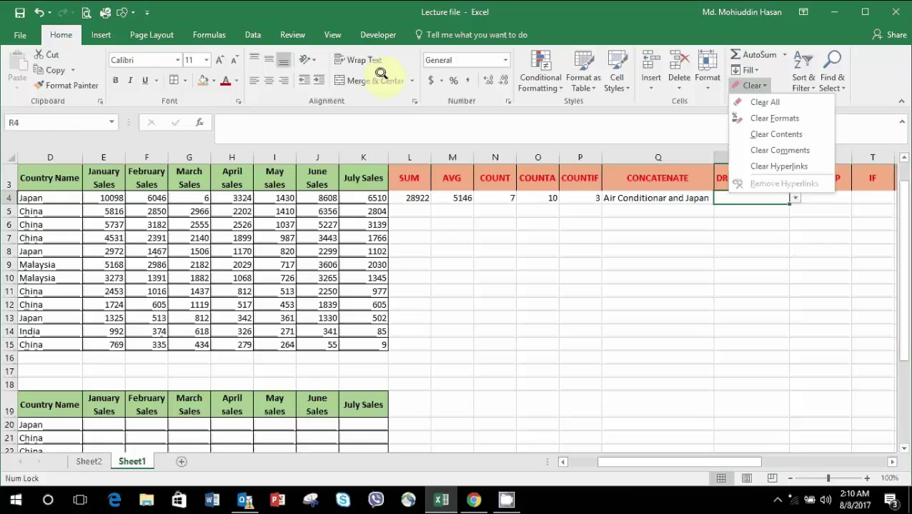
left_click(752, 98)
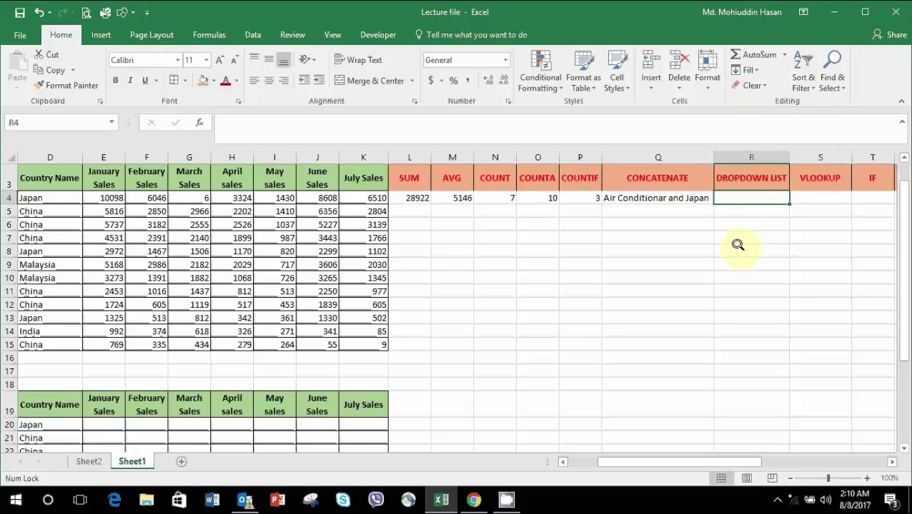
key("Right")
key("Left")
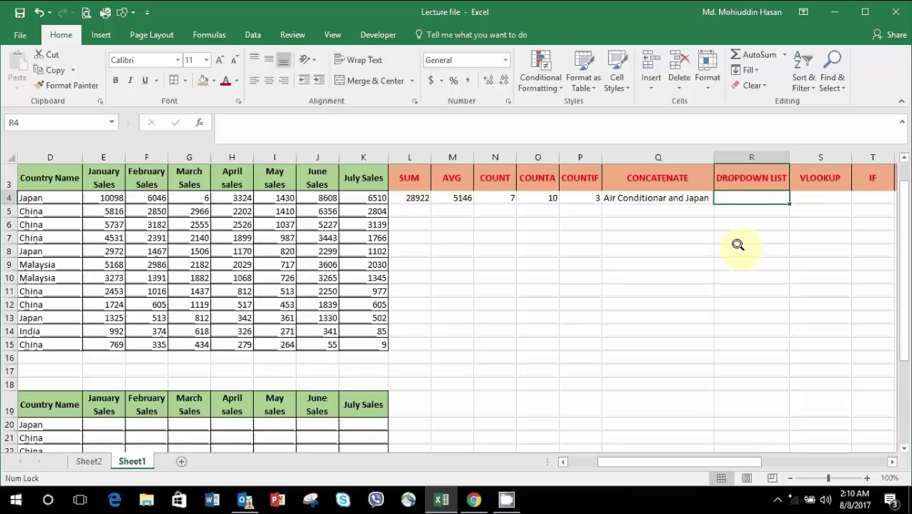
- Add a List data validation to R4 with source =$C$4:$C$15 (the brand names)
left_click(246, 32)
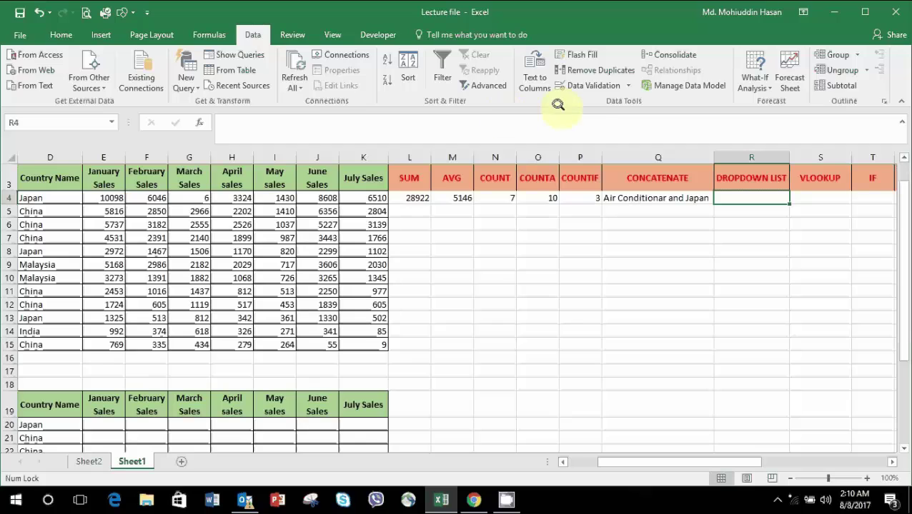
left_click(592, 86)
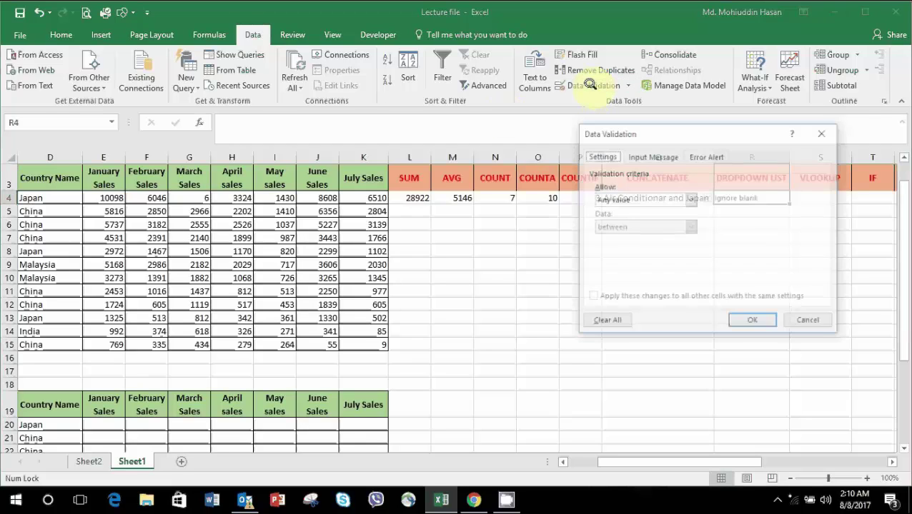
left_click(684, 200)
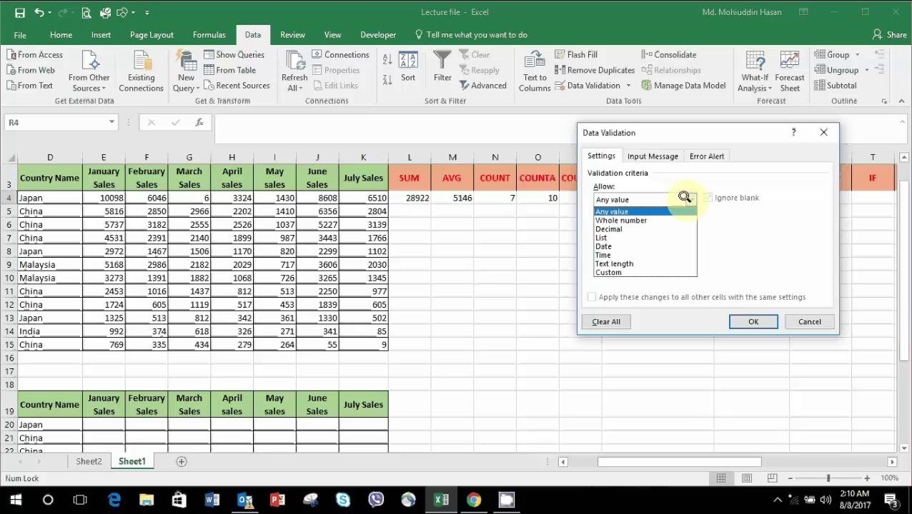
left_click(626, 238)
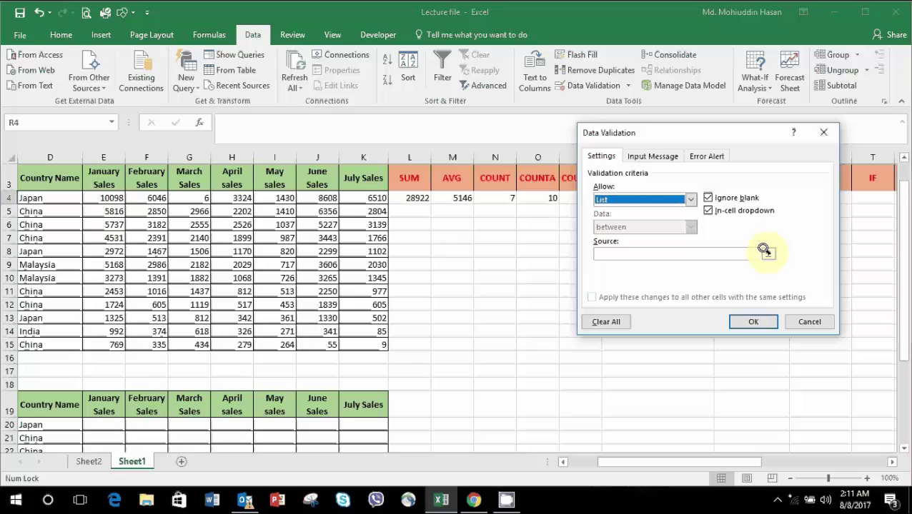
left_click(765, 251)
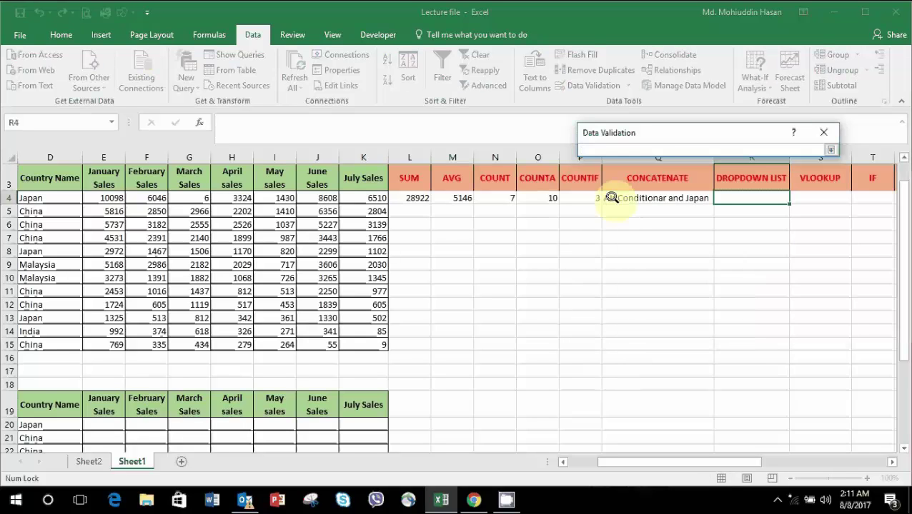
left_click_drag(631, 461, 561, 461)
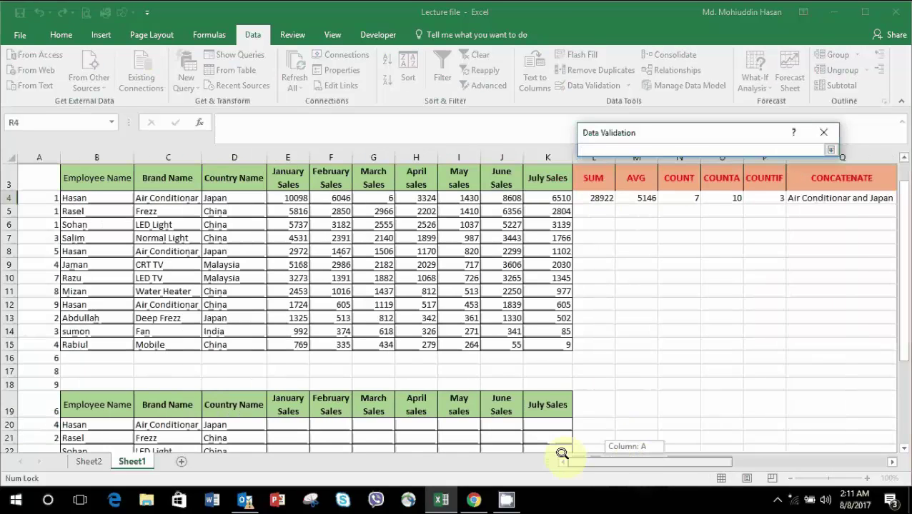
left_click(162, 197)
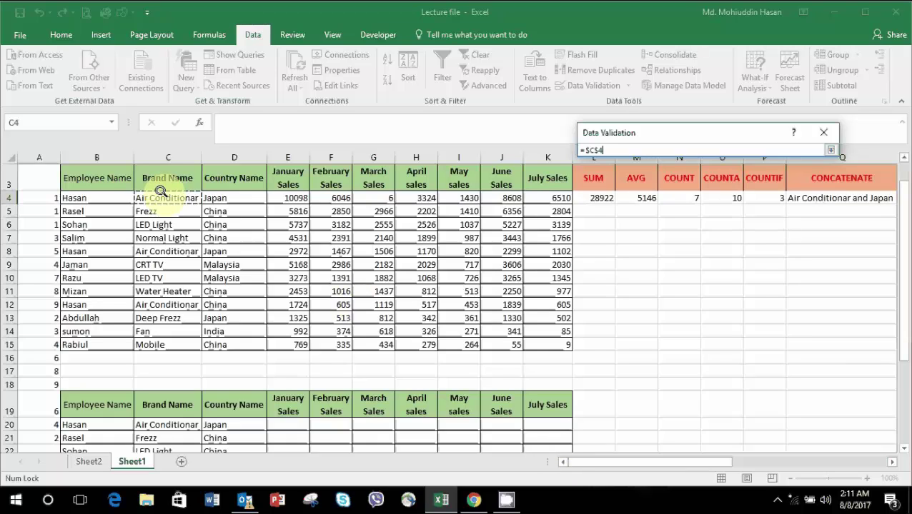
key("shift+Down")
key("shift+Down")
key("shift+Down")
key("shift+Down")
key("shift+Down")
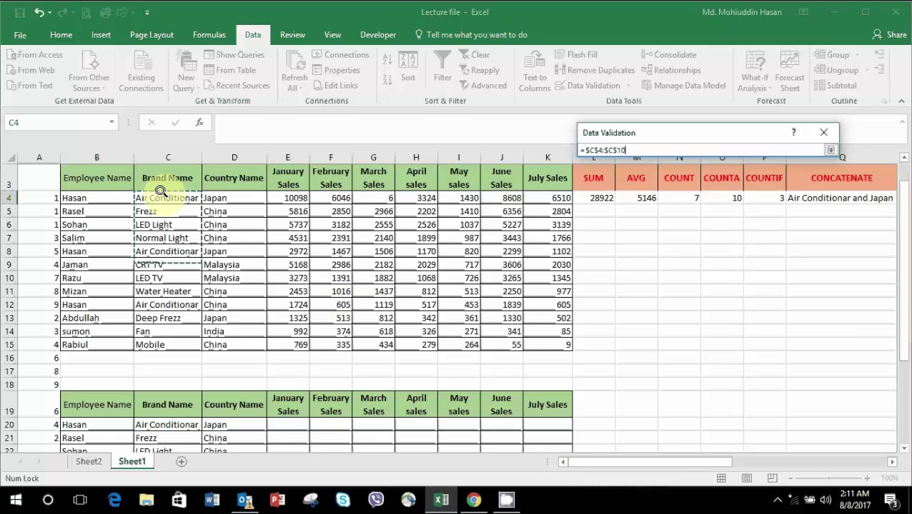
key("shift+Down")
key("shift+Down")
key("shift+Down")
key("shift+Down")
key("shift+Down")
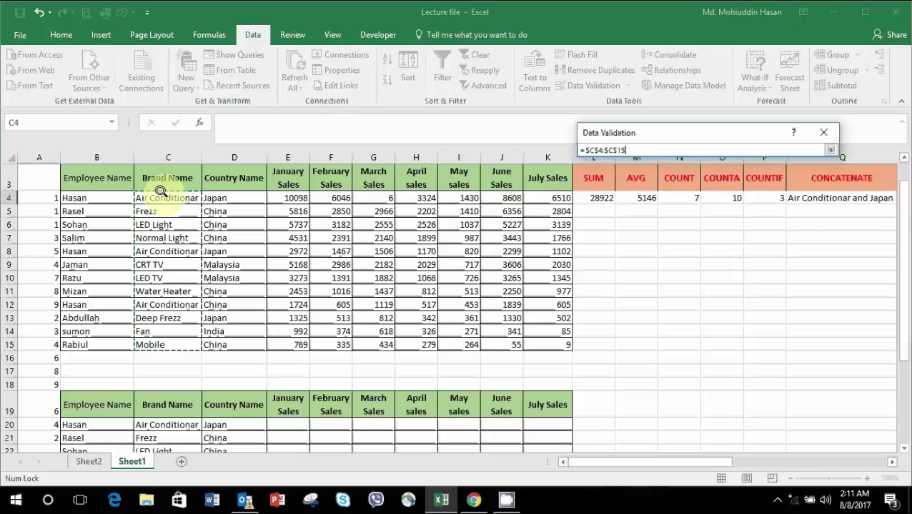
key("Return")
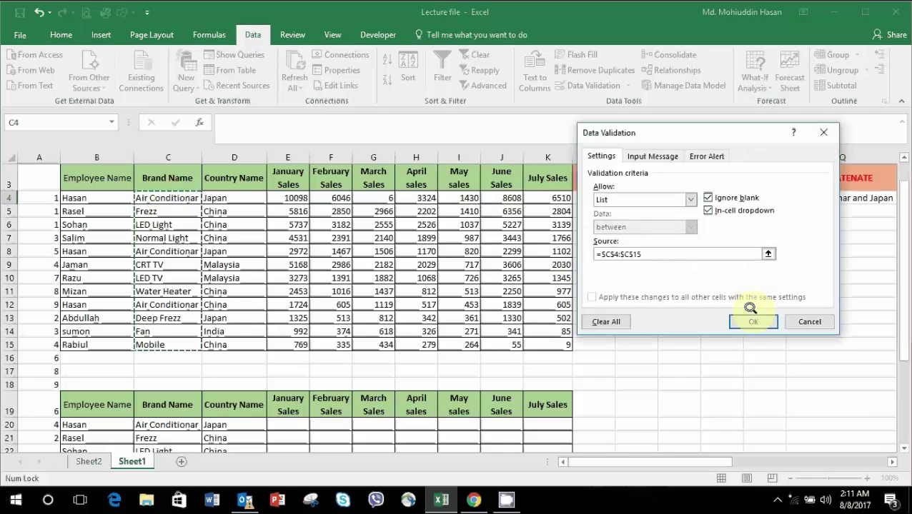
left_click(750, 319)
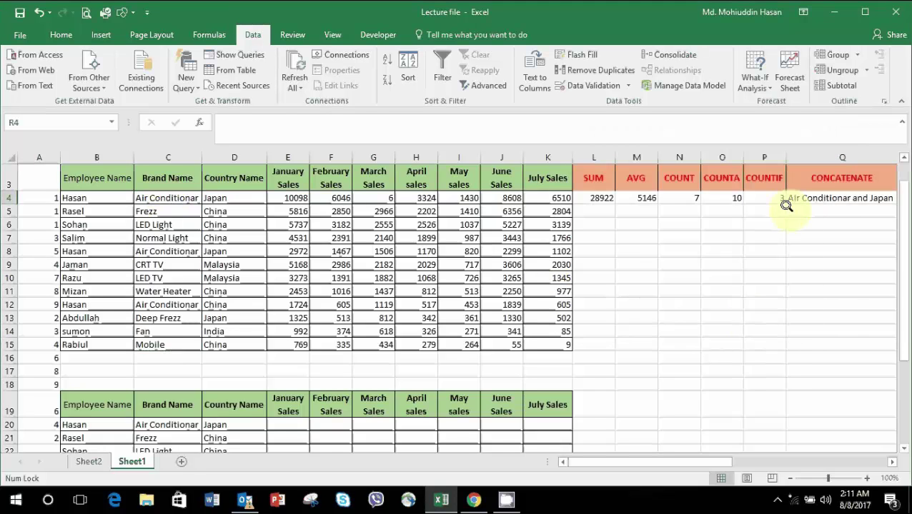
- Try R4's brand dropdown by picking LED Light, then Water Heater, then Fan
left_click(807, 194)
key("Right")
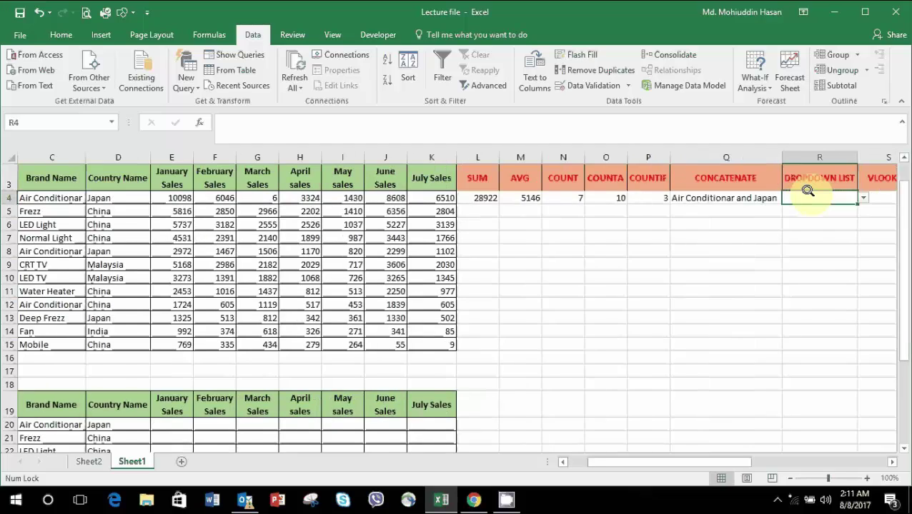
scroll(807, 191, "right", 1)
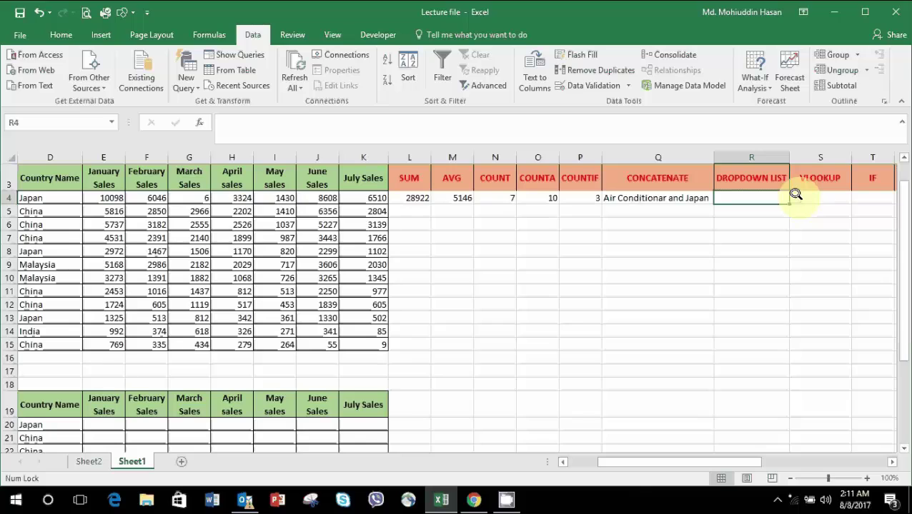
left_click(795, 196)
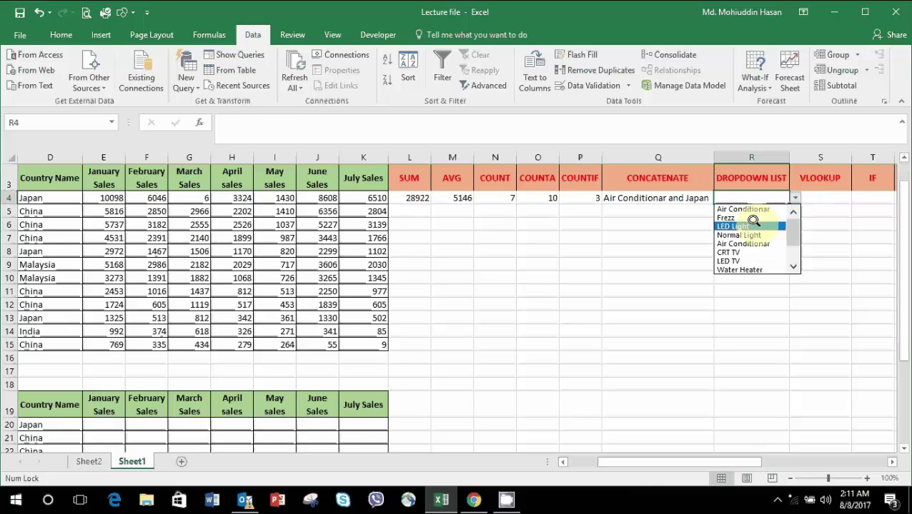
left_click(754, 221)
left_click(794, 197)
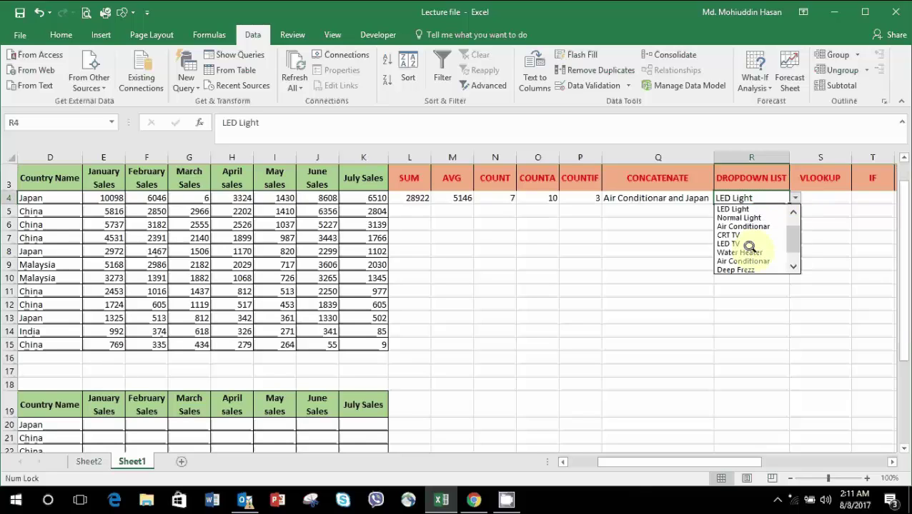
left_click(746, 252)
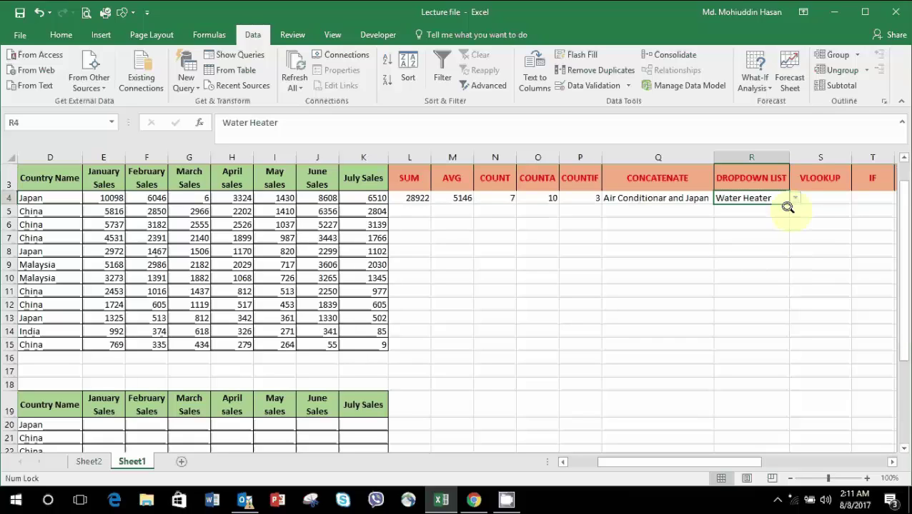
left_click(794, 198)
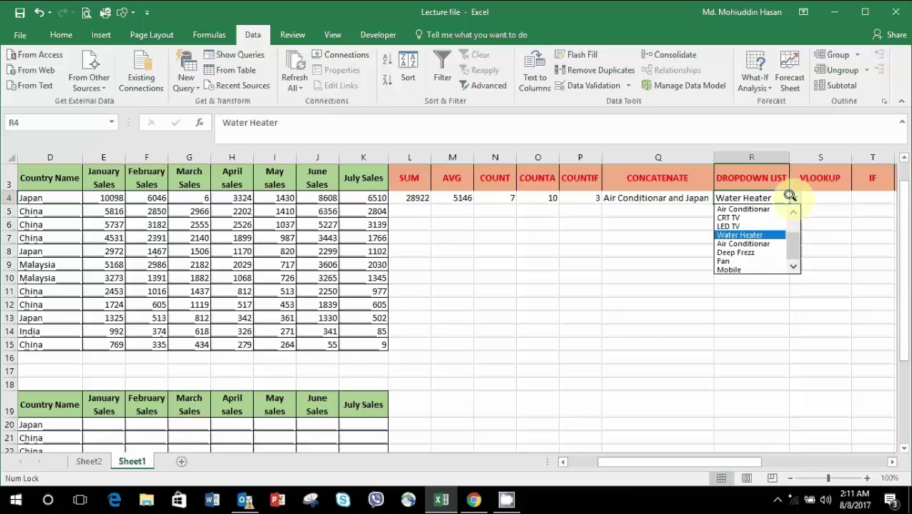
left_click(736, 260)
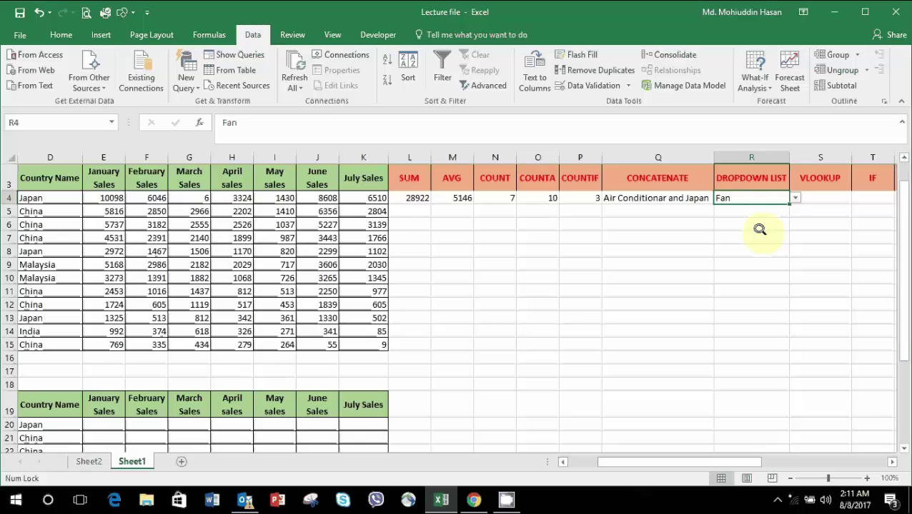
- Choose Mobile from R4's dropdown, ending in cell S4
key("Up")
key("Down")
key("Right")
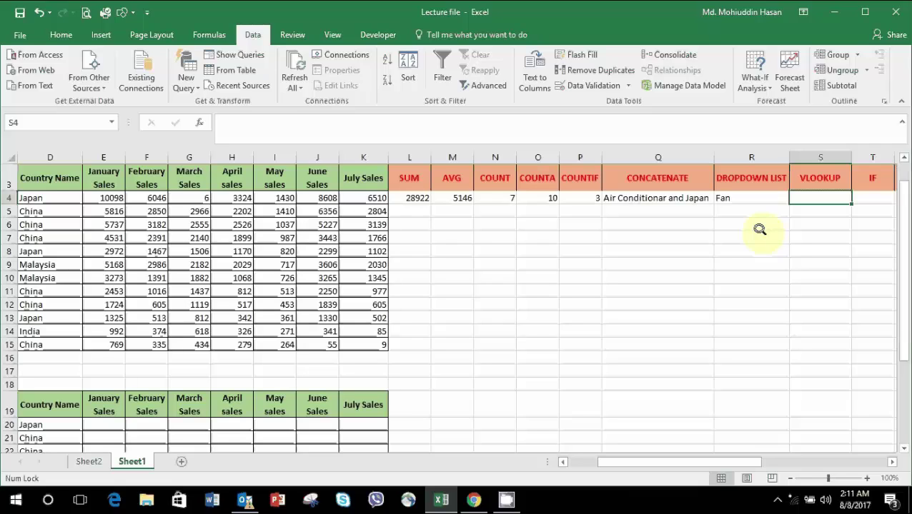
left_click(740, 200)
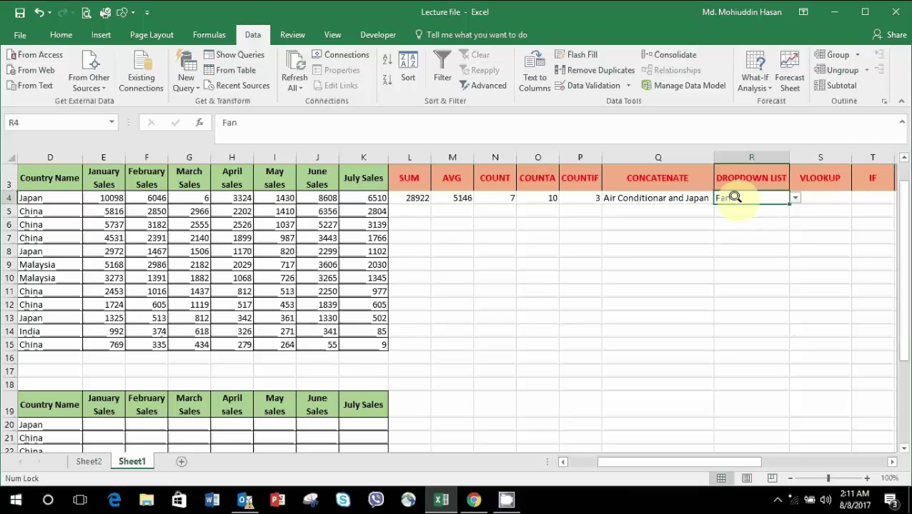
left_click(794, 198)
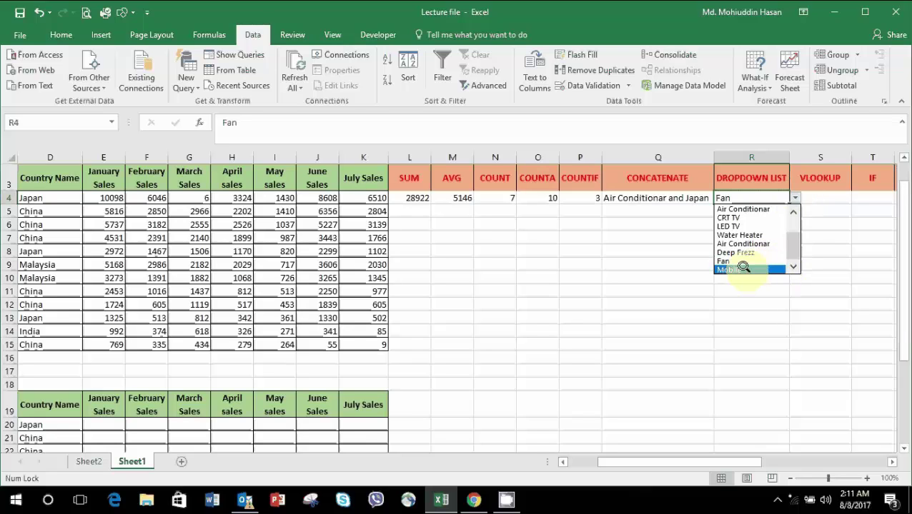
left_click(747, 269)
left_click(816, 193)
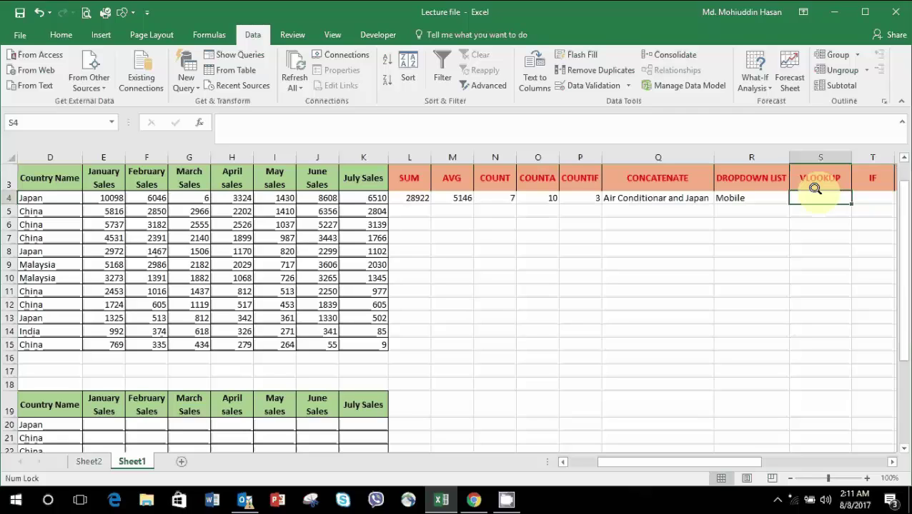
- Review the brand and January sales data down to row 15, then return to S4
key("Left")
key("Left")
key("Left")
key("Left")
key("Left")
key("Left")
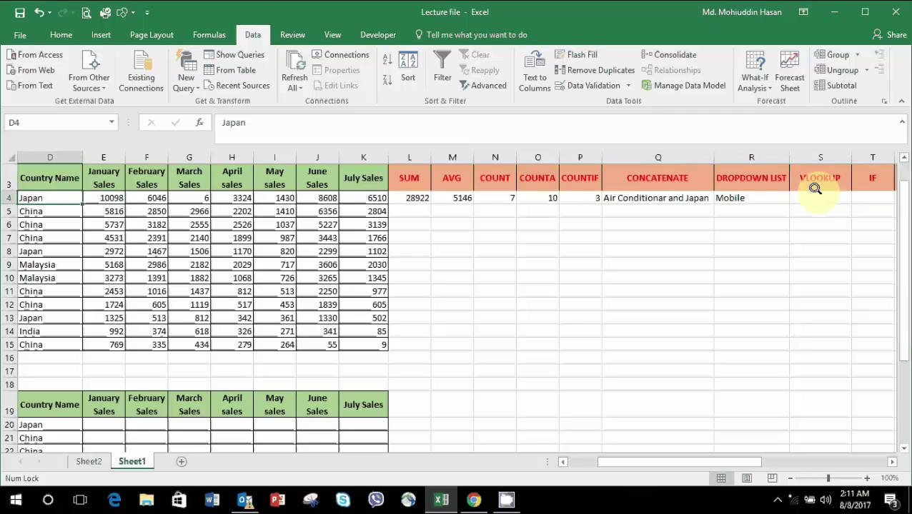
key("Right")
key("Down")
key("ctrl+Down")
key("ctrl+Down")
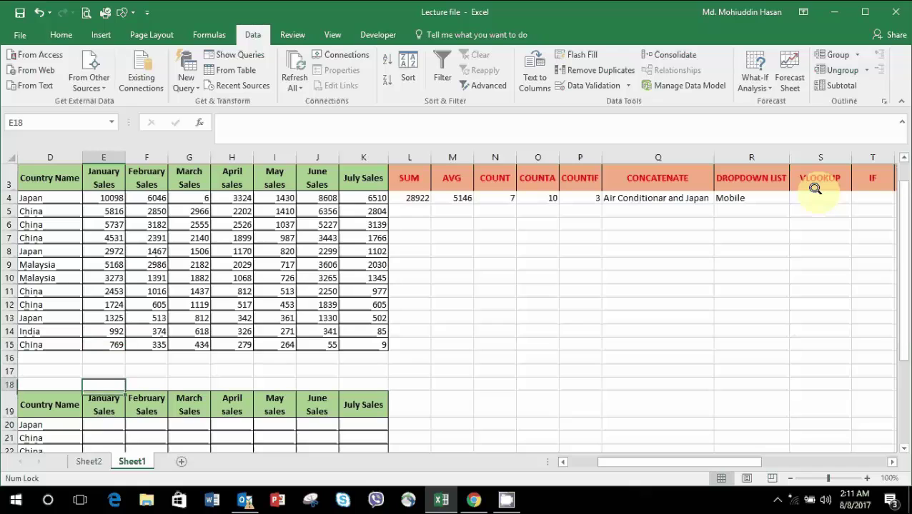
key("Up")
key("Up")
key("Up")
key("Up")
key("Left")
key("Left")
key("Left")
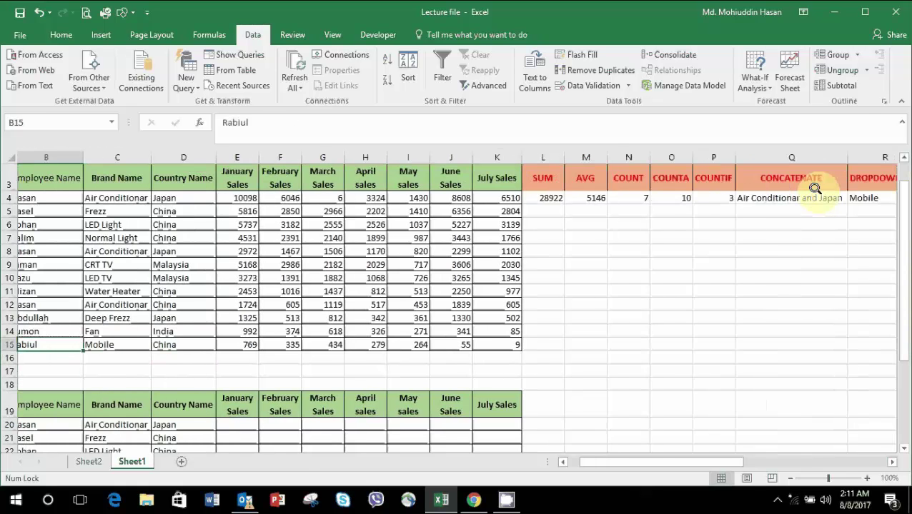
key("Right")
key("Right")
key("Right")
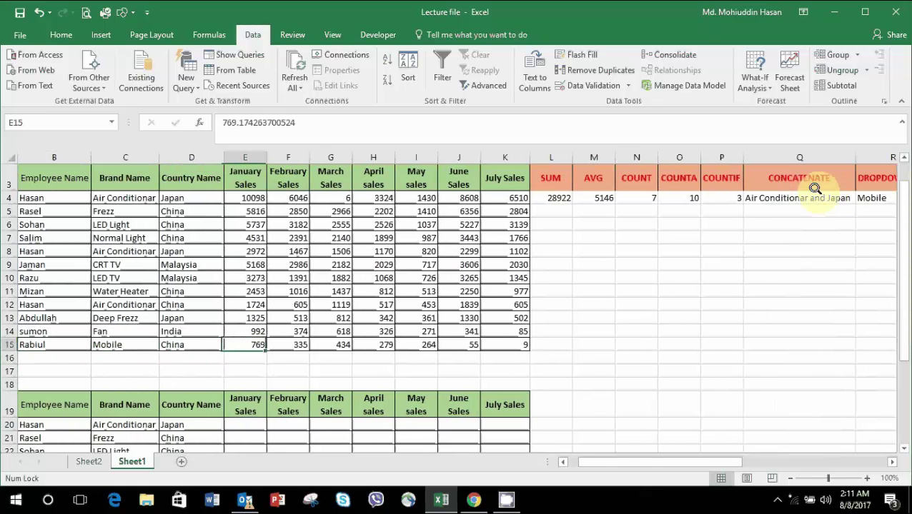
key("Right")
key("Right")
key("Right")
key("Right")
key("Right")
key("Right")
key("Up")
key("Up")
key("Up")
key("Up")
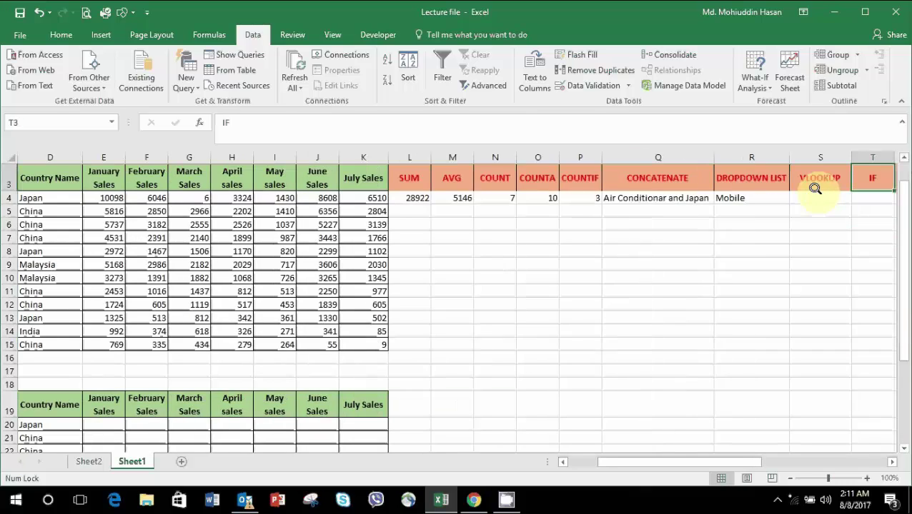
key("Left")
- Start =VLOOKUP(R4, in S4 with the table range beginning at C4
type("=")
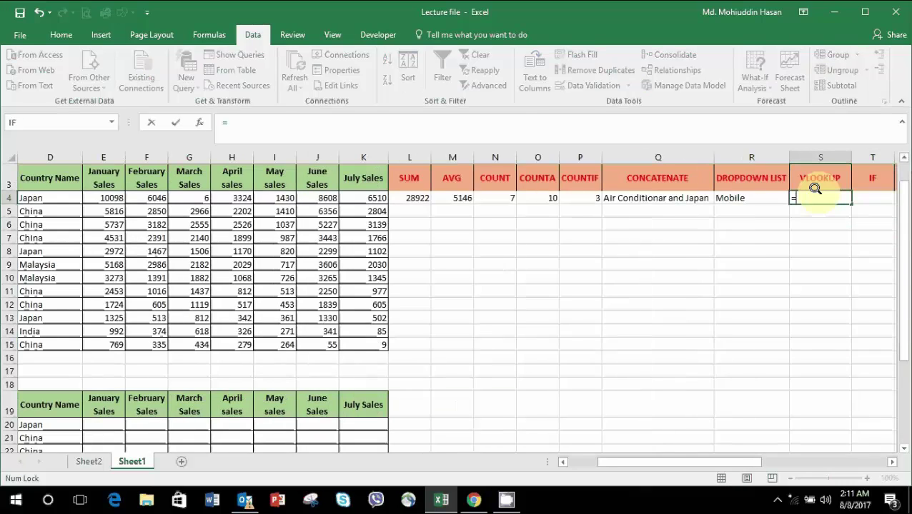
type("v")
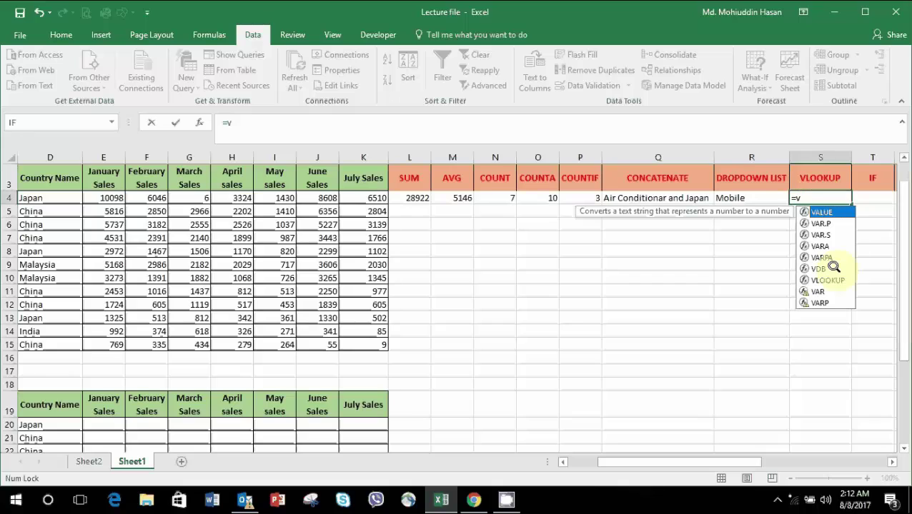
double_click(827, 280)
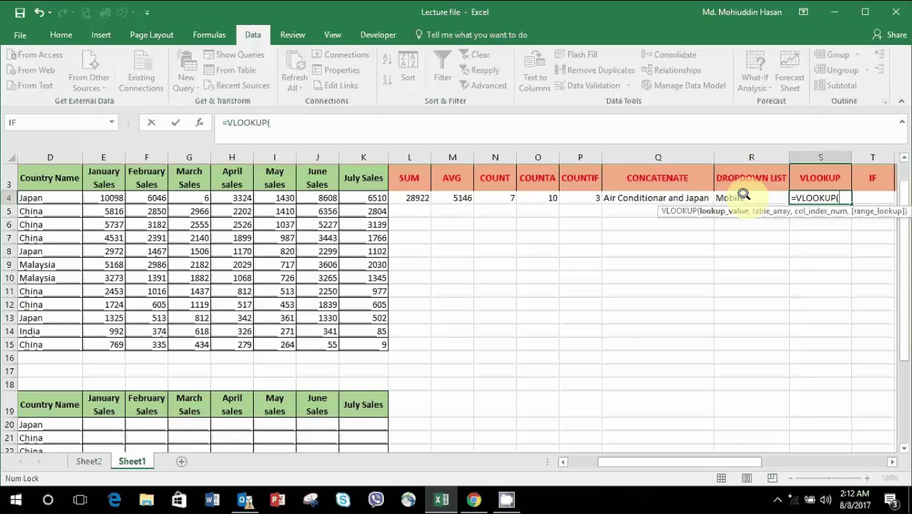
left_click(743, 194)
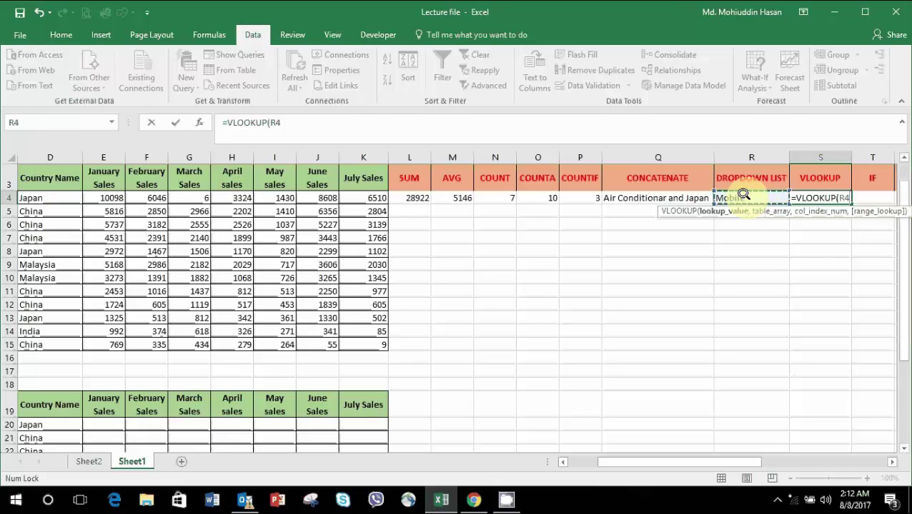
type(",")
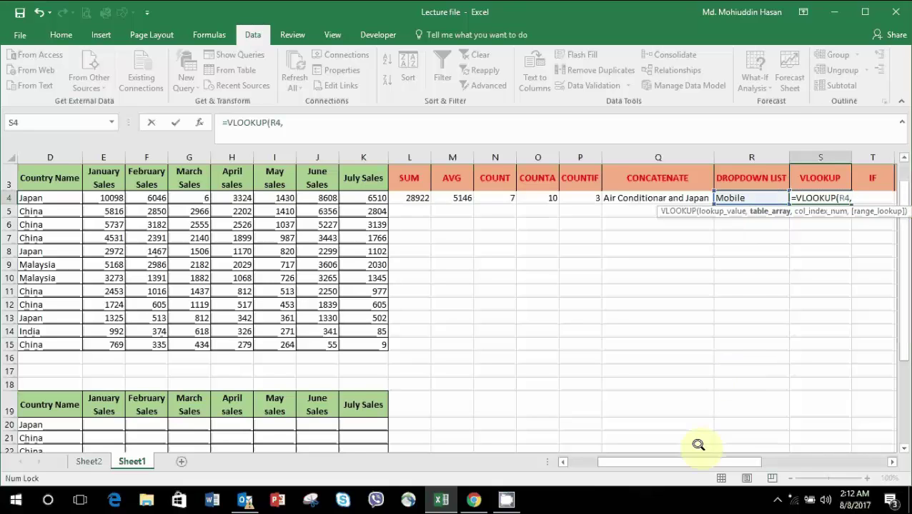
left_click_drag(694, 462, 605, 461)
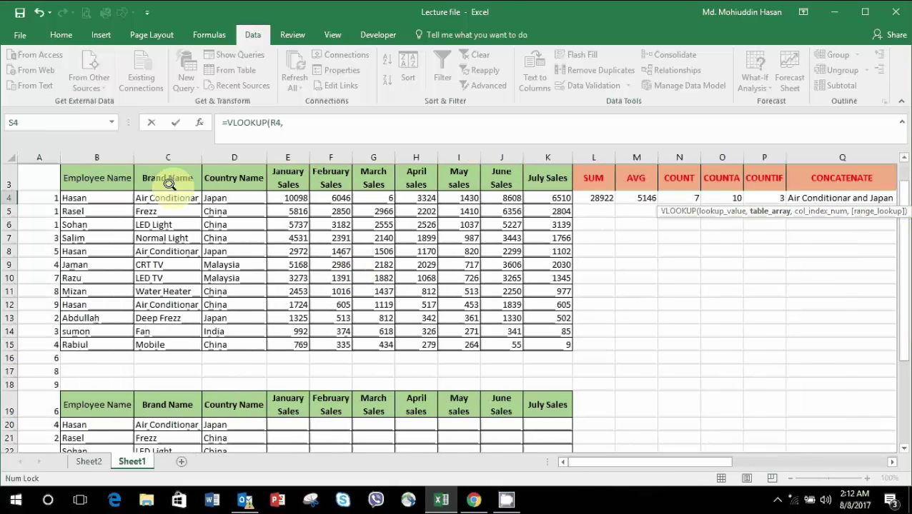
left_click(153, 200)
left_click_drag(153, 199, 300, 333)
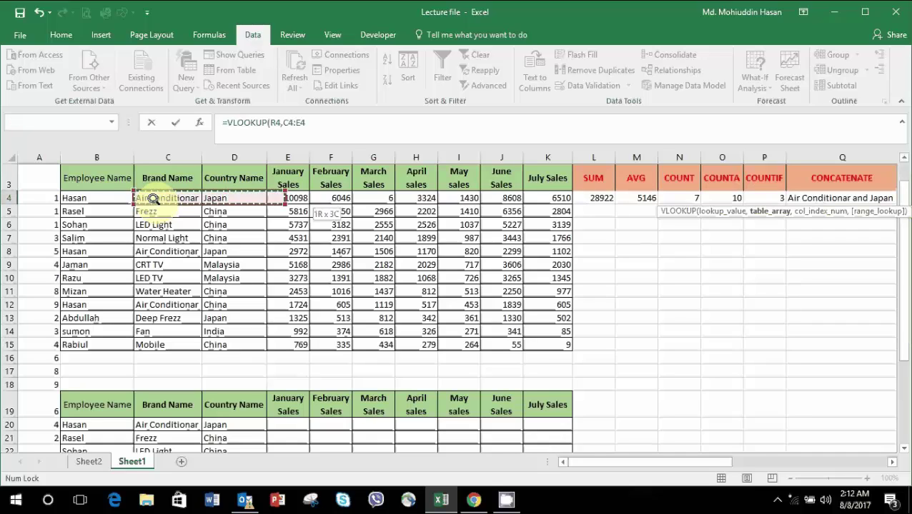
- Extend the VLOOKUP table range to C4:E15 and add the next argument separator
key("shift+Down")
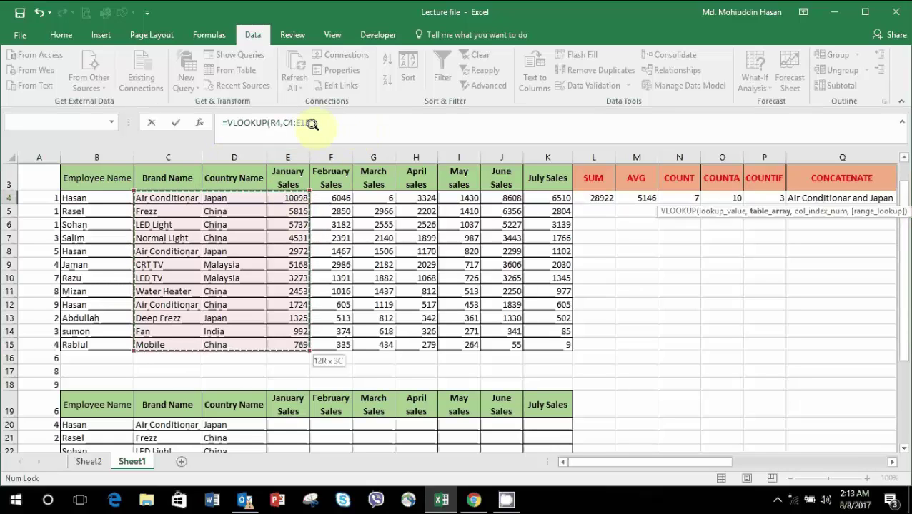
type(",")
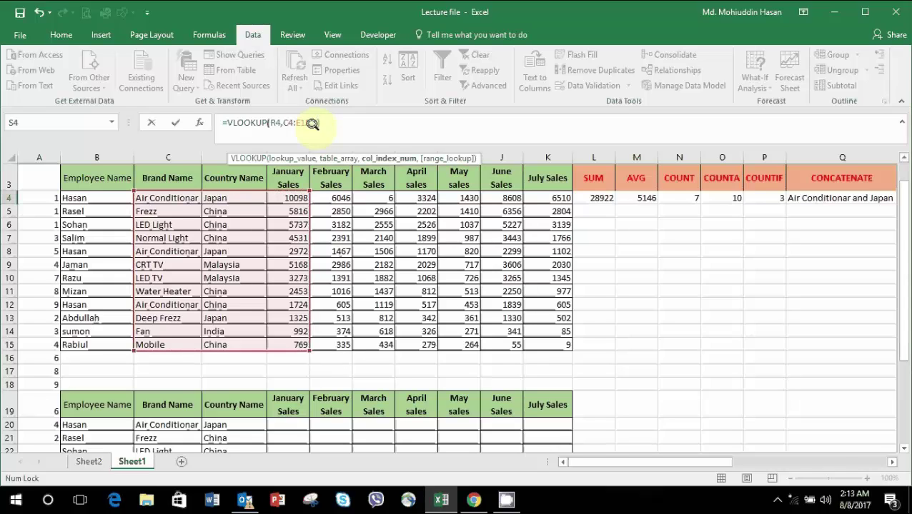
- Commit the S4 VLOOKUP and review the data table before returning to R4
key("Return")
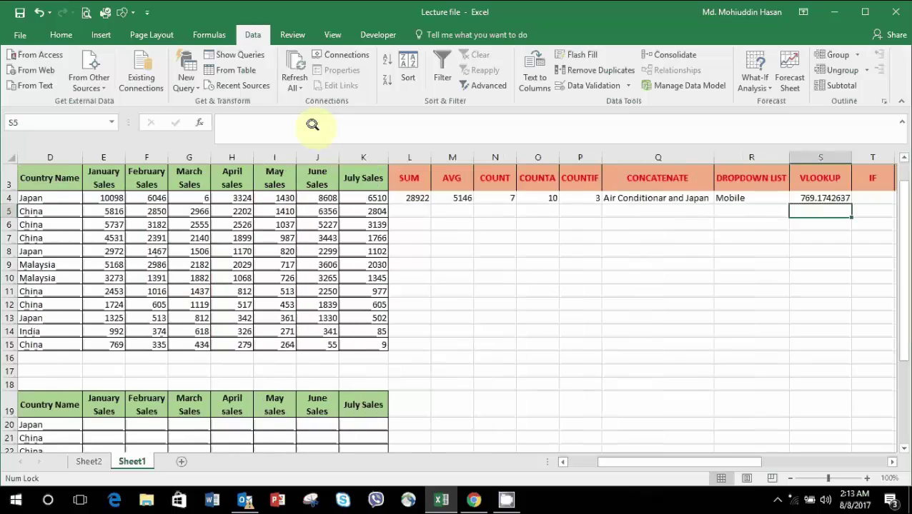
key("Up")
key("Left")
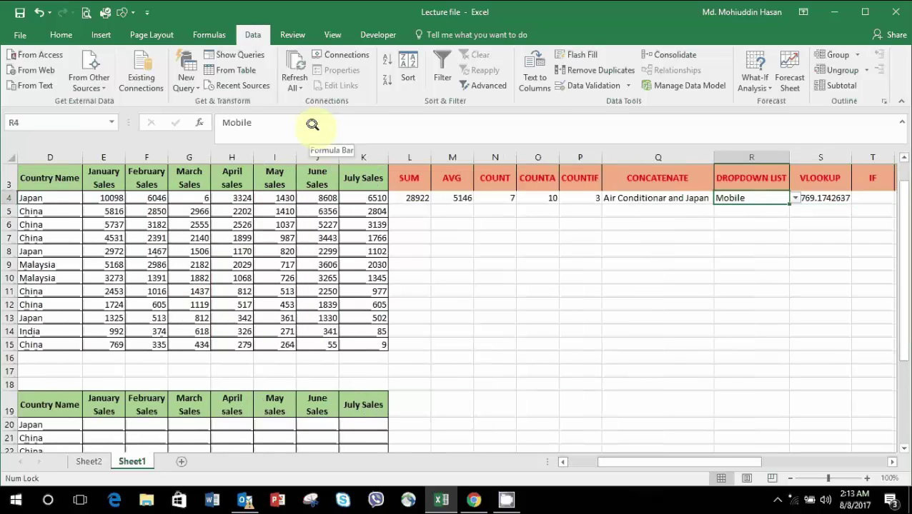
key("Left")
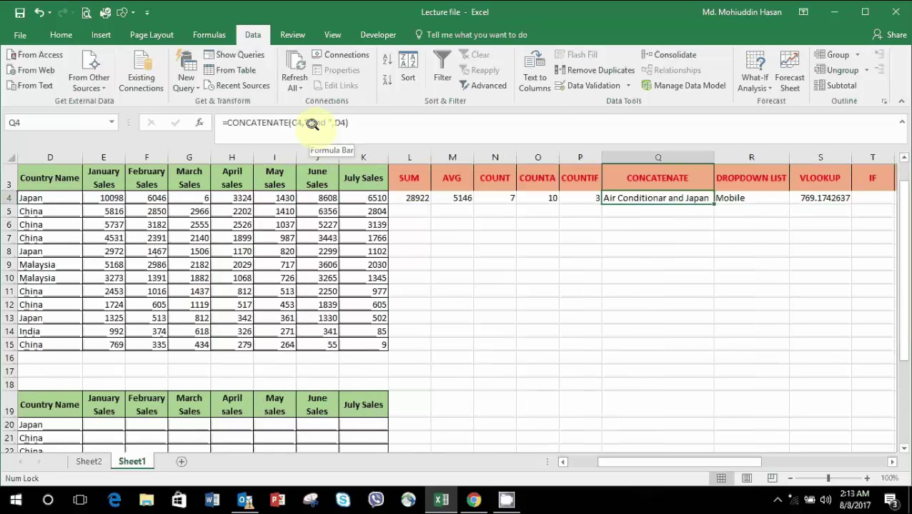
key("Left")
key("Left")
key("Left")
key("Left")
key("Left")
key("Left")
key("Right")
key("Right")
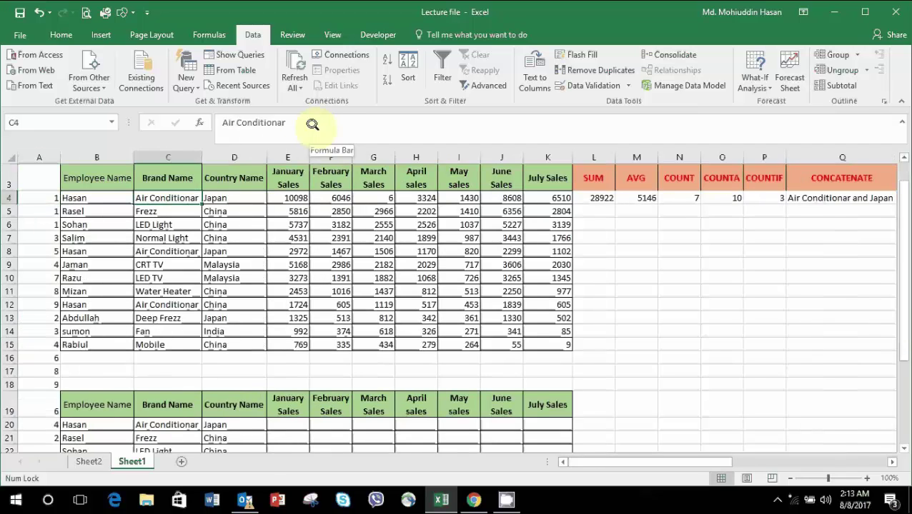
key("Down")
key("Down")
key("Down")
key("Down")
key("Down")
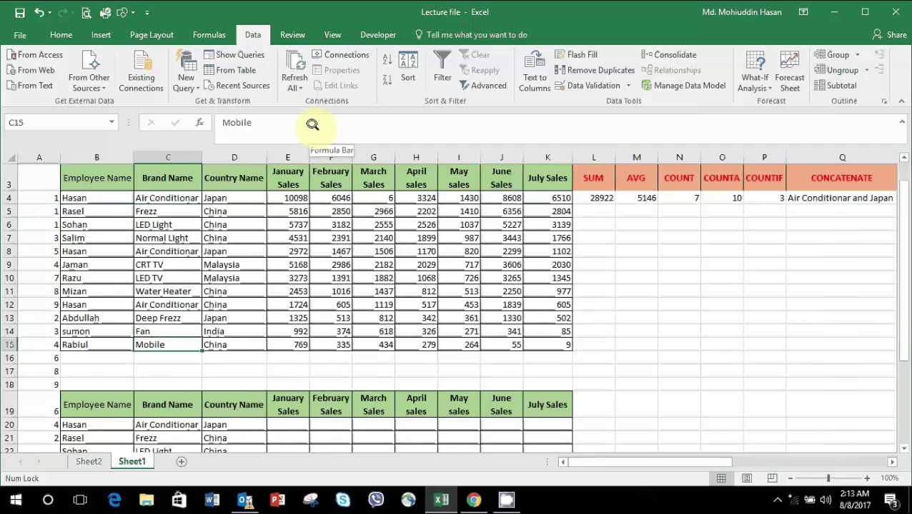
key("Right")
key("Right")
key("Right")
key("Right")
key("Right")
key("Right")
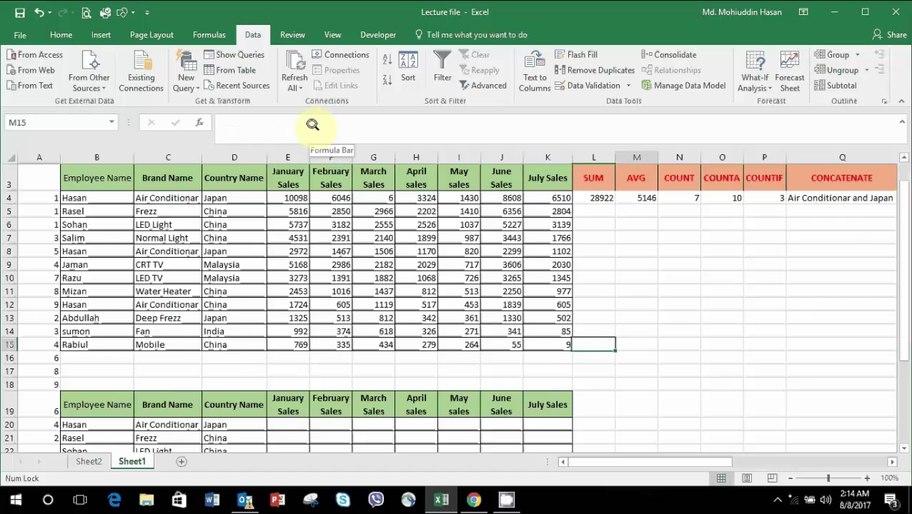
key("Right")
key("Right")
key("Right")
key("Left")
key("Left")
key("Left")
key("Left")
key("Up")
key("Up")
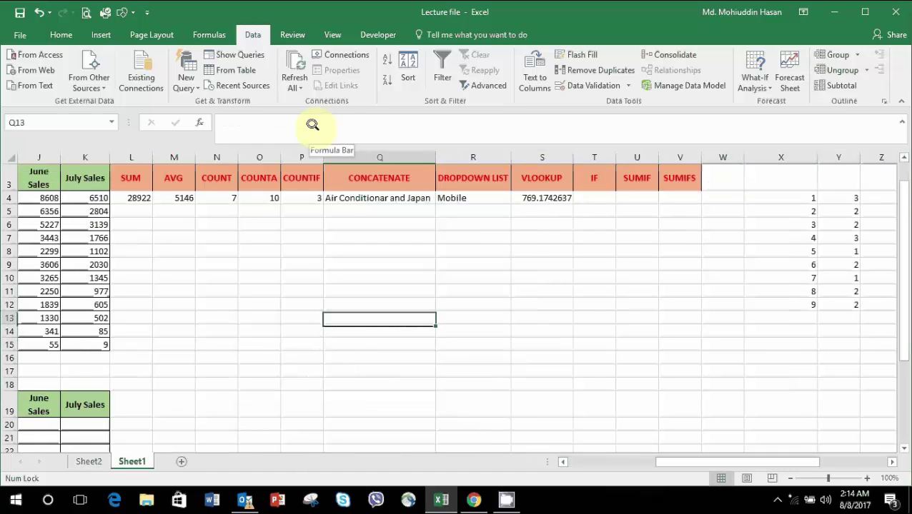
key("Up")
key("Up")
key("Up")
key("Up")
key("Up")
key("Up")
key("Up")
key("Up")
key("Right")
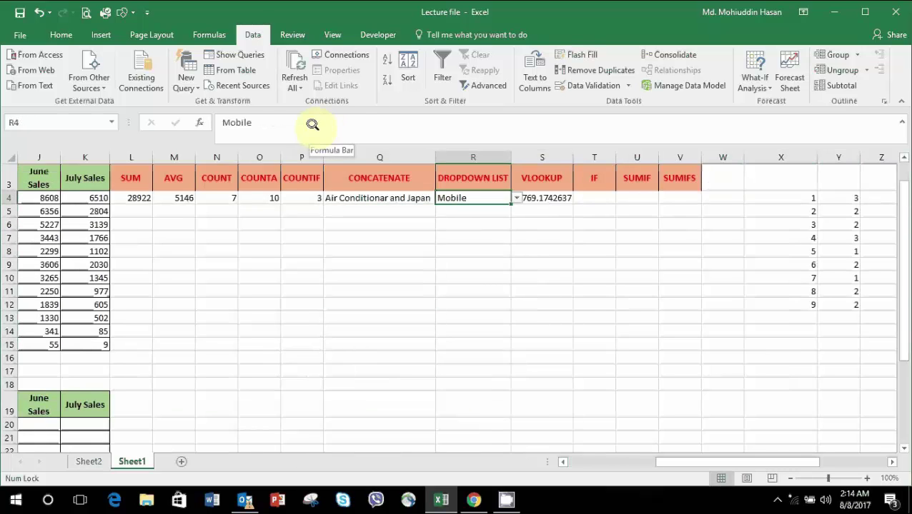
- Choose Air Conditionar in R4's dropdown so the VLOOKUP returns 10098.05293
left_click(514, 197)
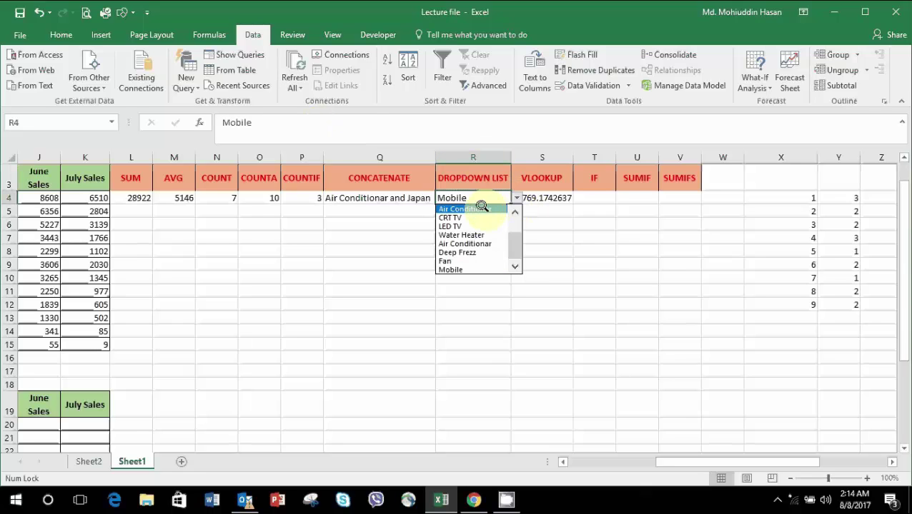
left_click(482, 208)
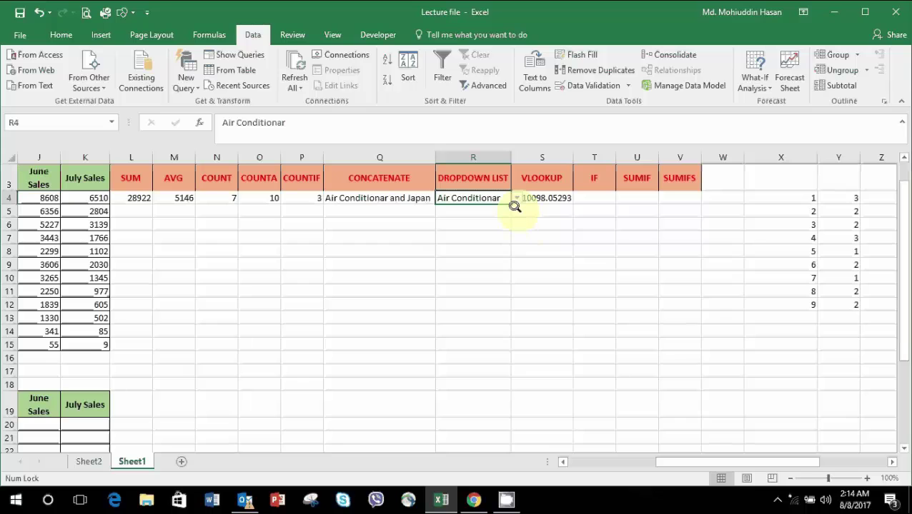
left_click_drag(670, 461, 571, 455)
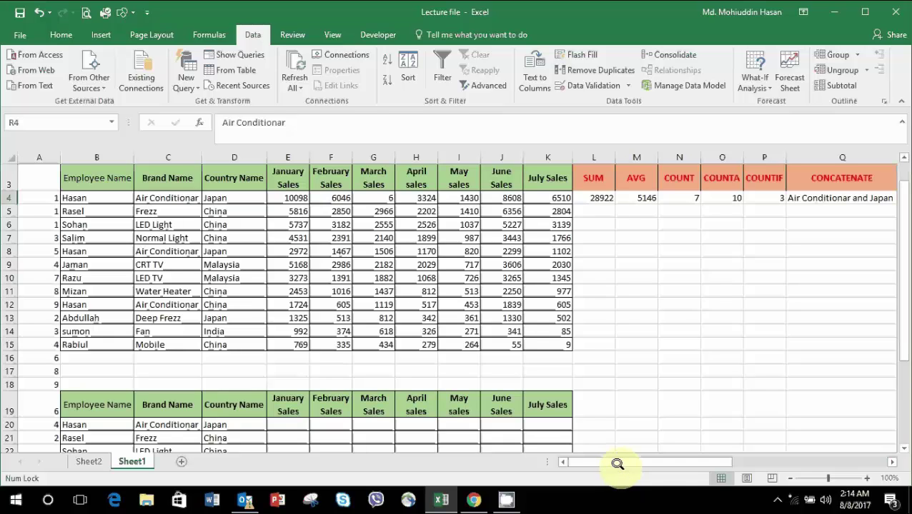
left_click_drag(678, 461, 759, 456)
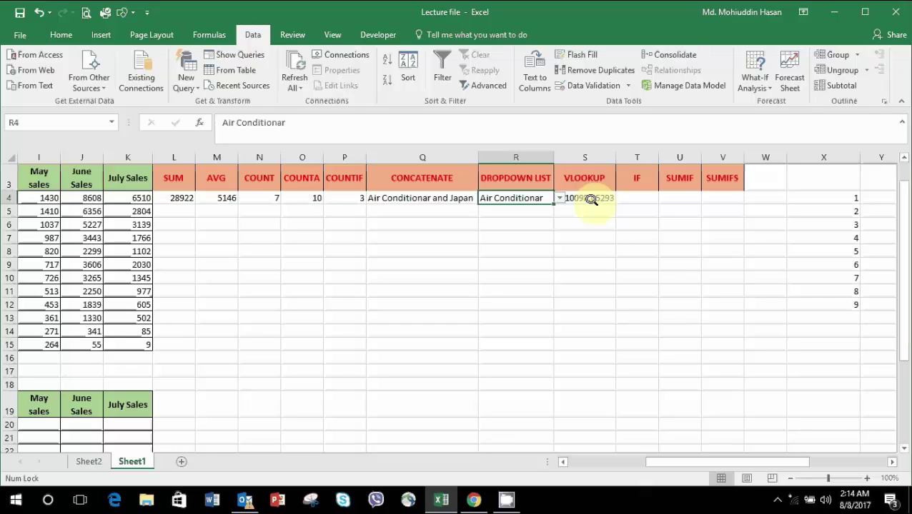
- In T4 start an IF formula testing E4>=5000
left_click(636, 191)
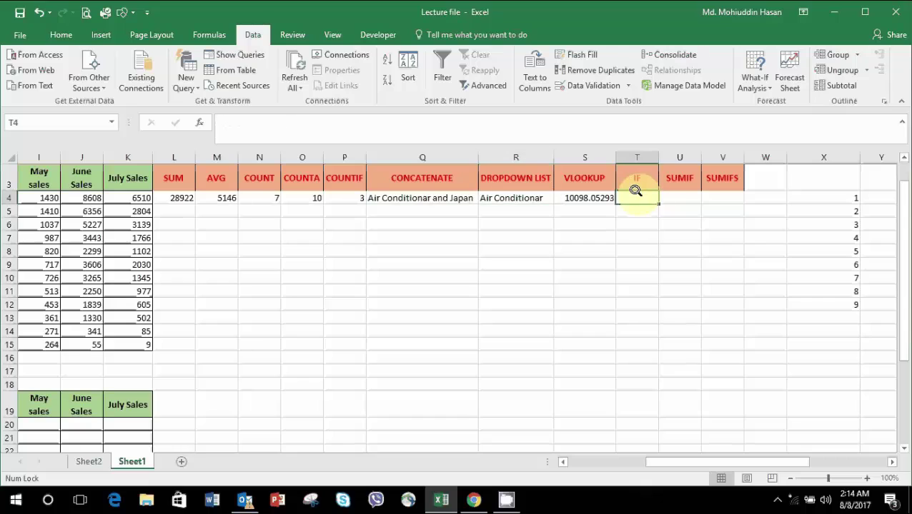
type("=")
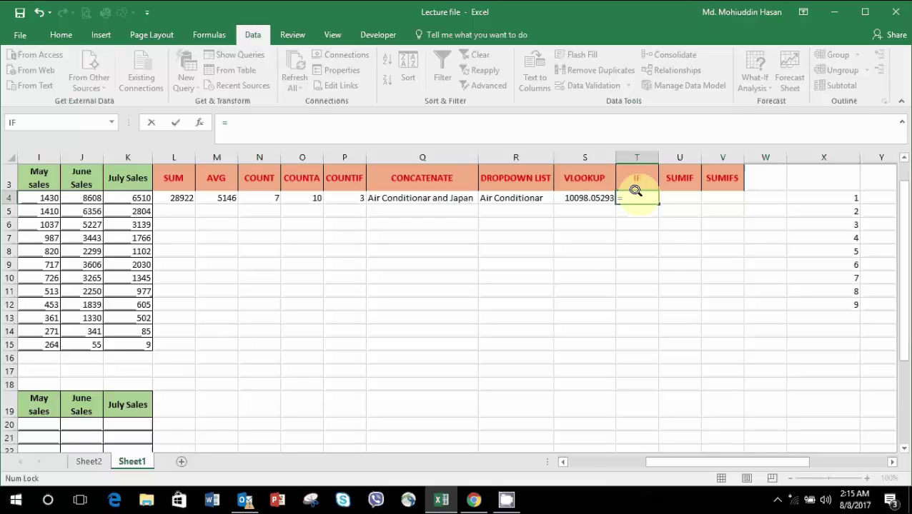
type("i")
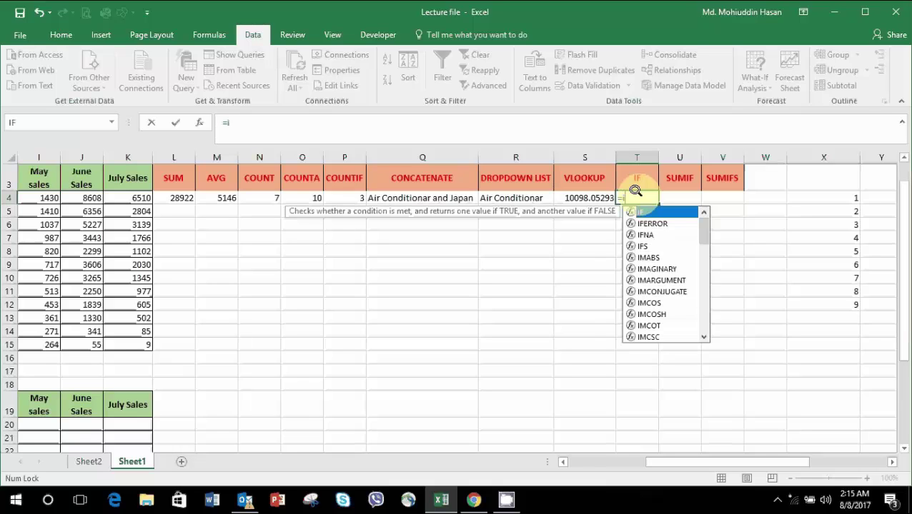
type("f(")
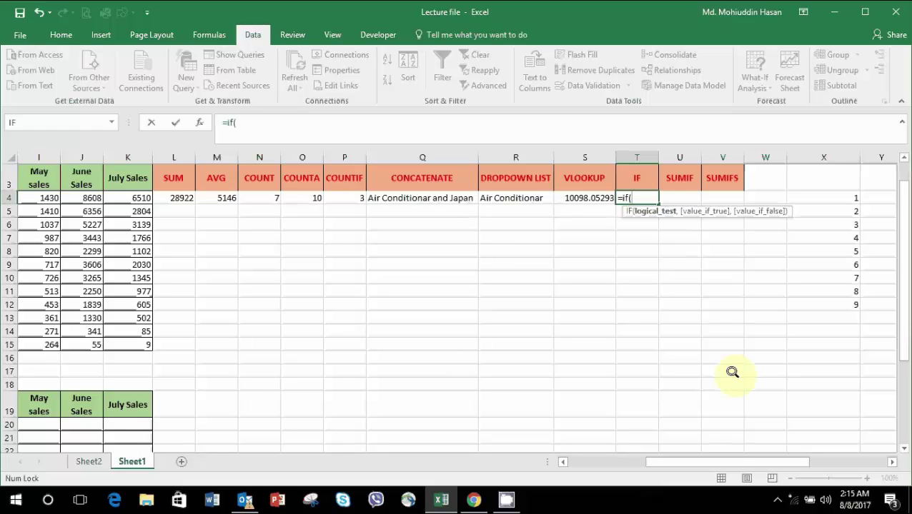
left_click_drag(717, 458, 648, 458)
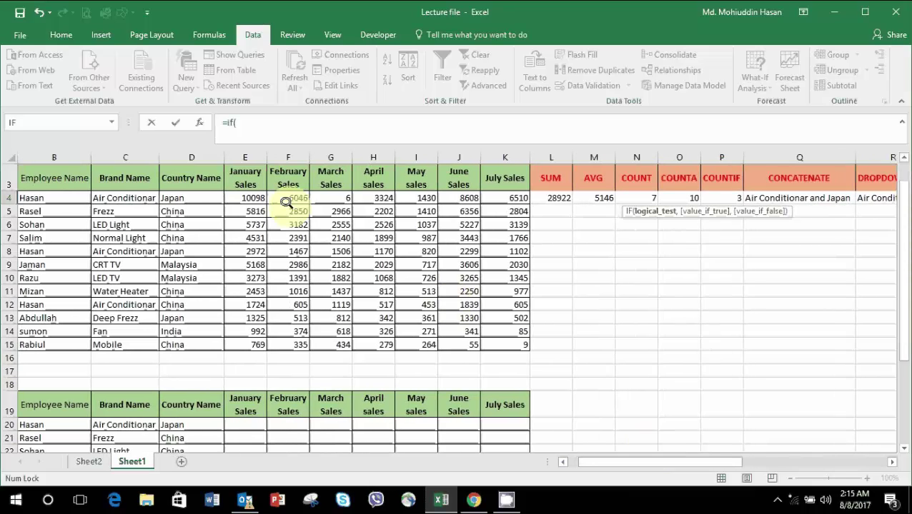
left_click(237, 192)
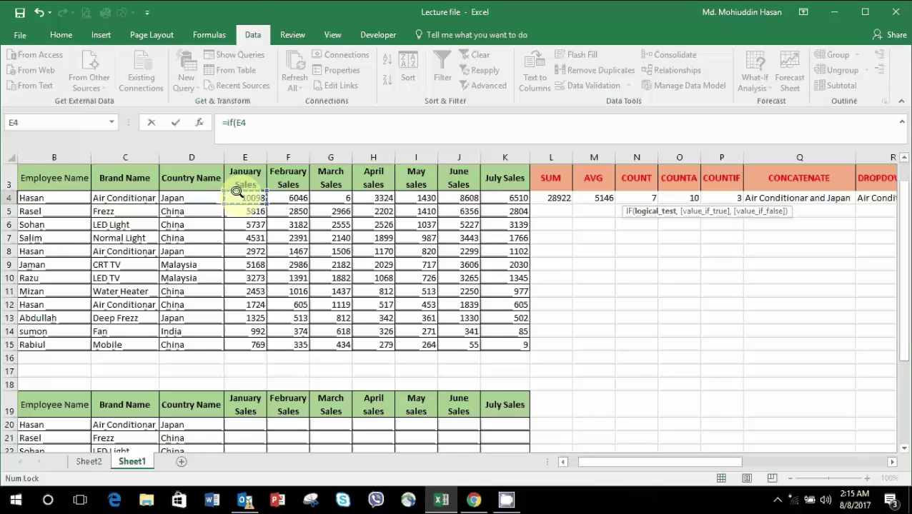
type(">=")
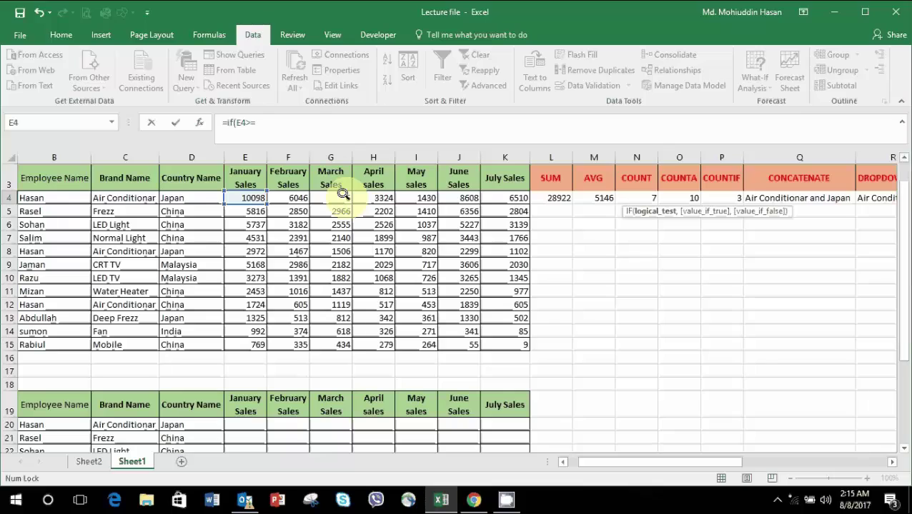
type("500")
type("0")
type(",")
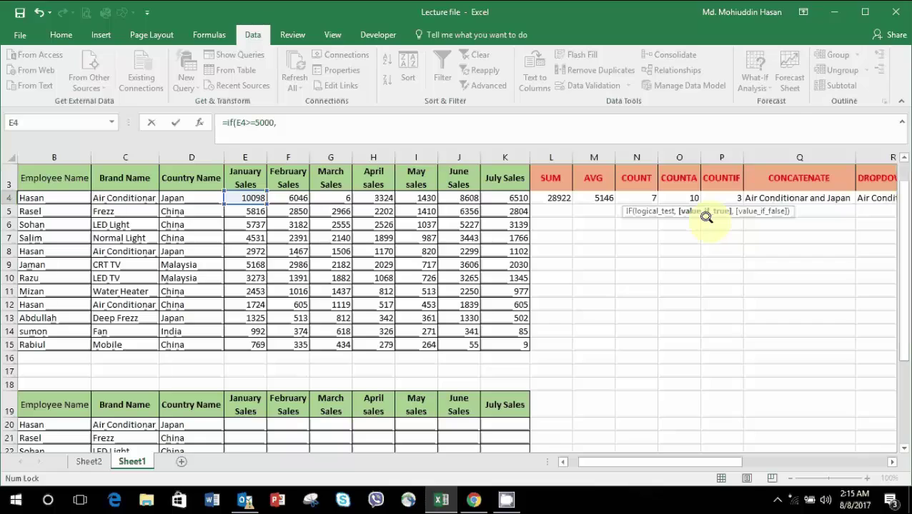
- Enter Good Seller and Poor Seller as the IF's true and false results
left_click(307, 127)
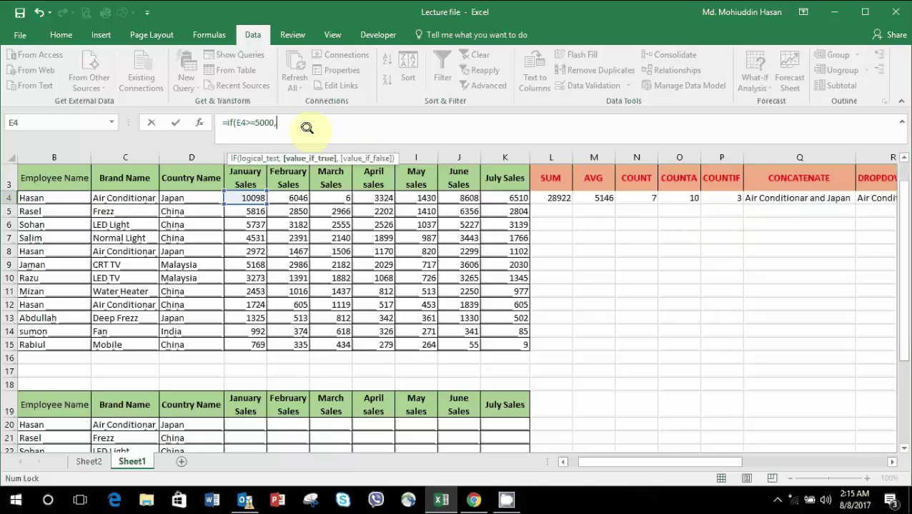
type("g")
key("BackSpace")
type("G")
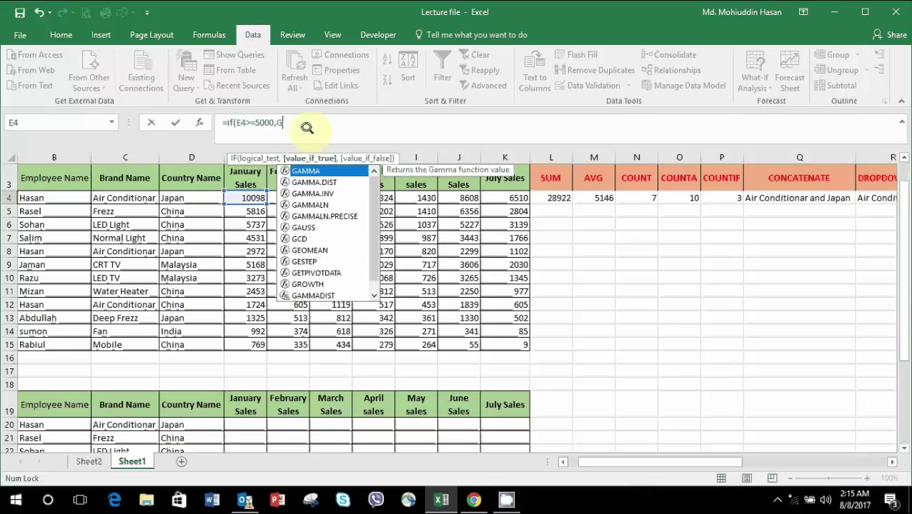
type("ood")
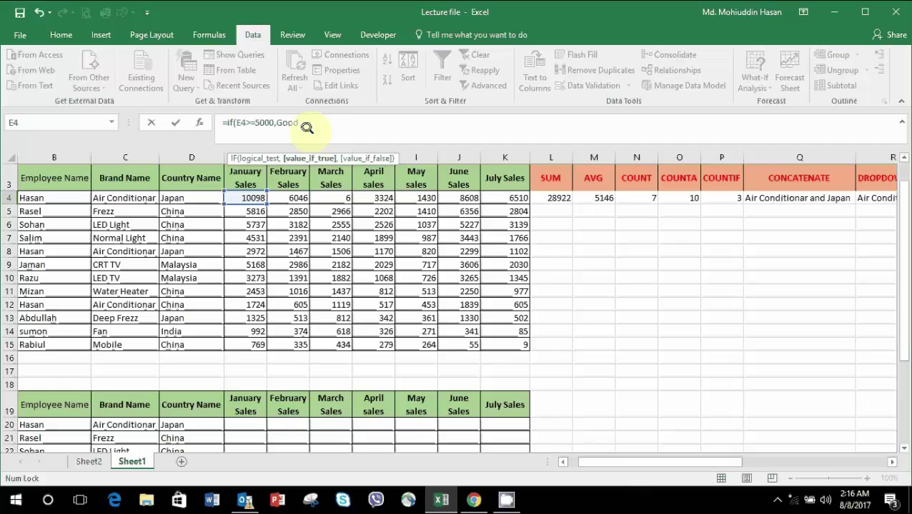
type(" s")
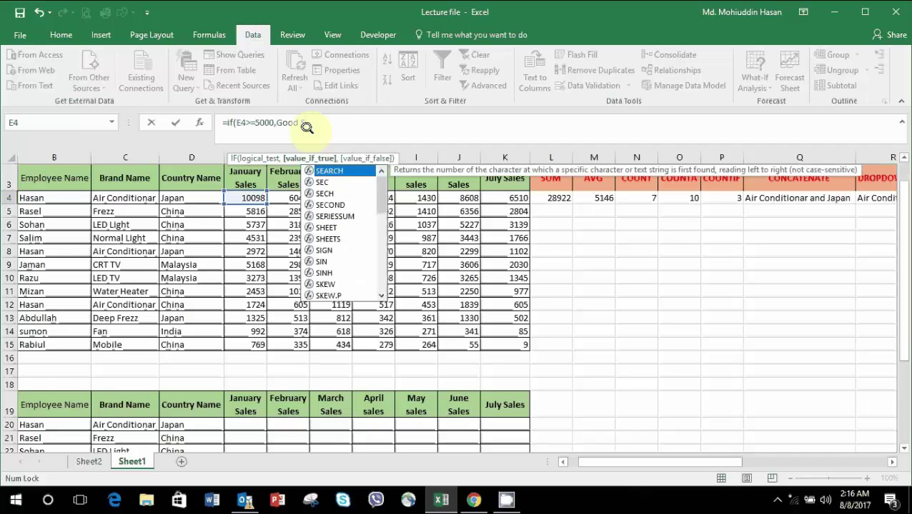
type("eller")
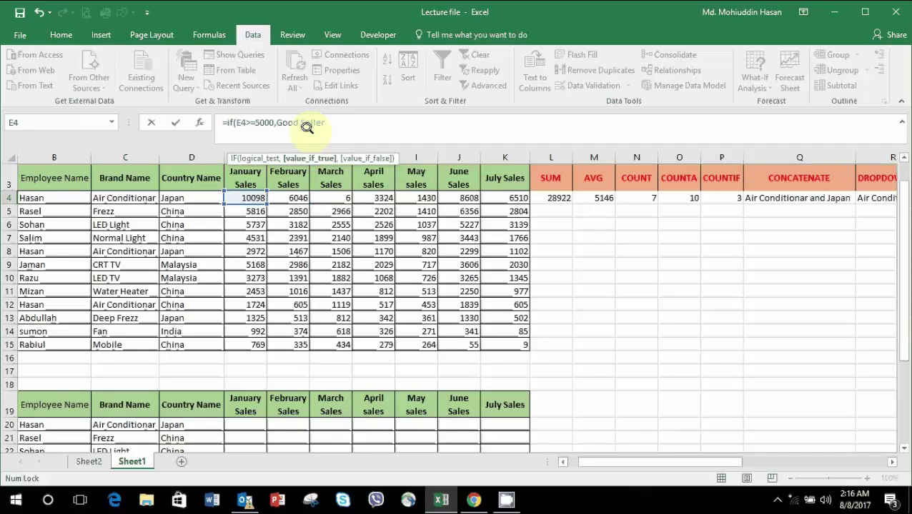
type(",")
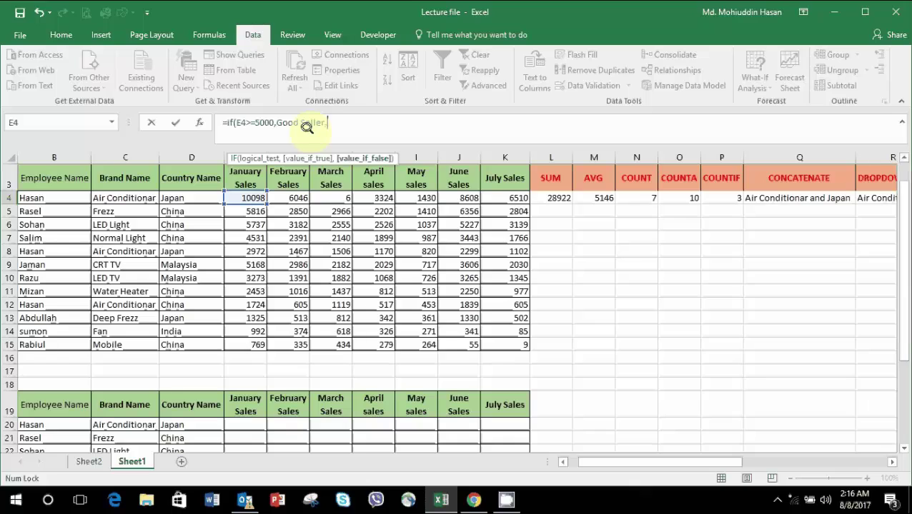
type("Poor")
type(" See")
- Fix the Poor Seller label, close the IF formula and commit it
key("BackSpace")
type("ller")
type(")")
key("ctrl+Return")
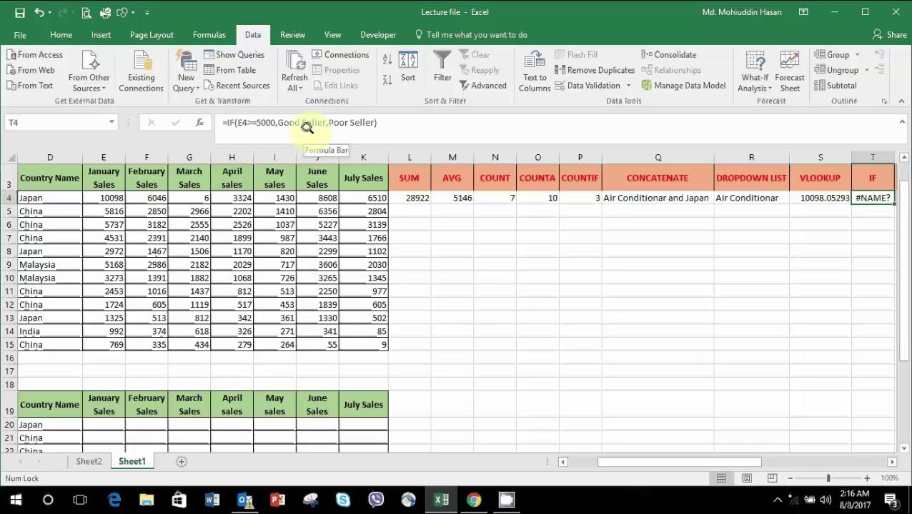
- Wrap Good Seller and Poor Seller in quotation marks and recommit the formula
double_click(274, 117)
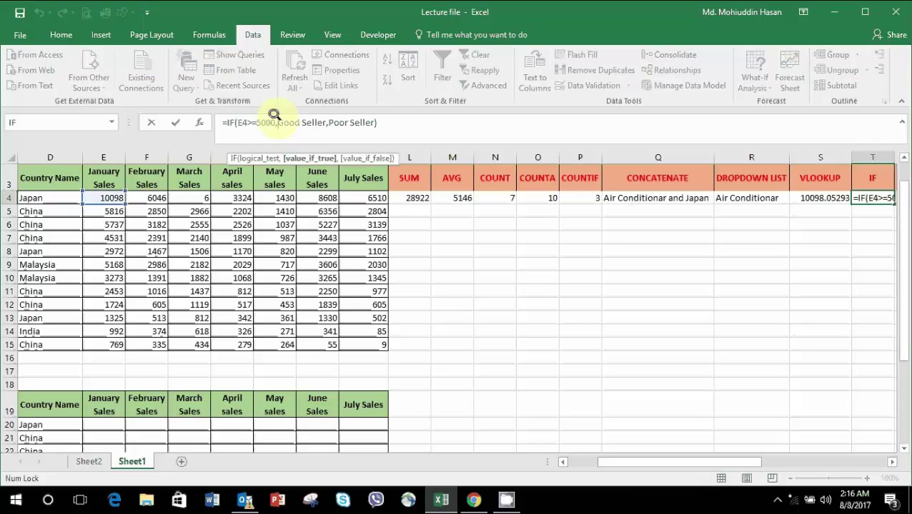
type("\"")
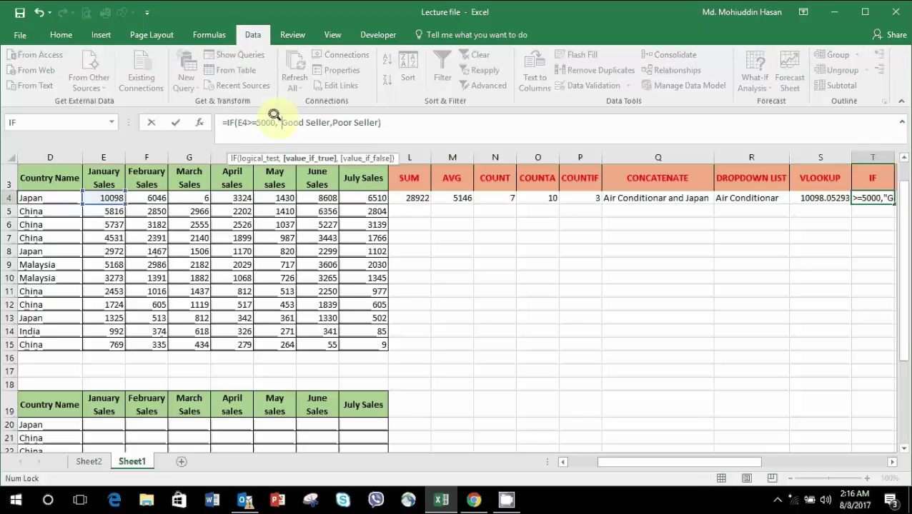
left_click(326, 122)
type("\"")
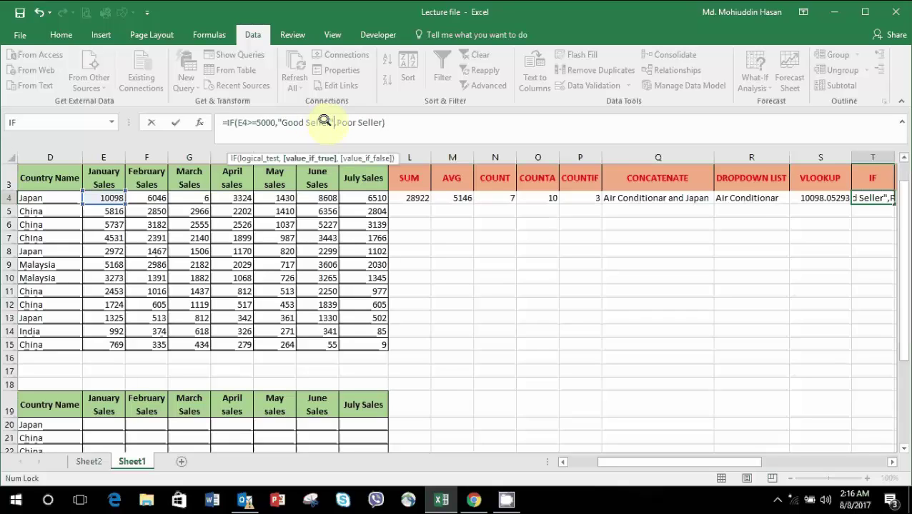
left_click(333, 122)
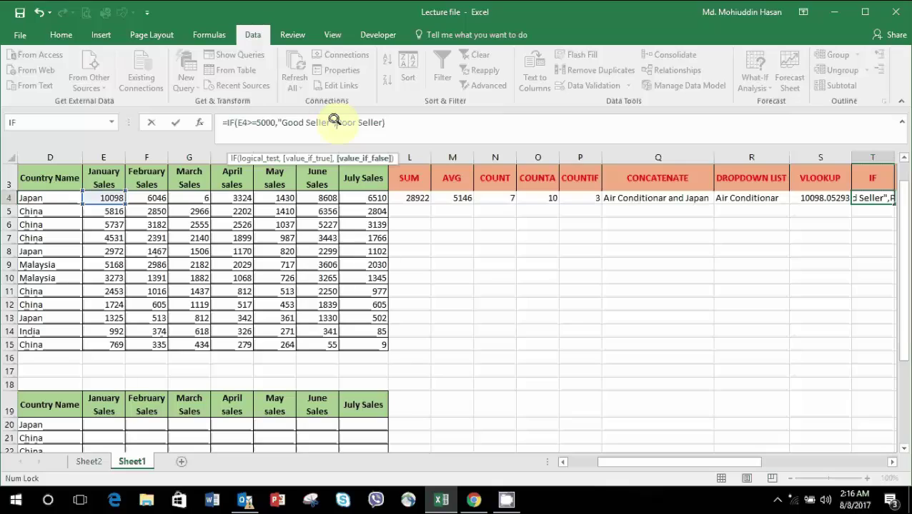
type("\"")
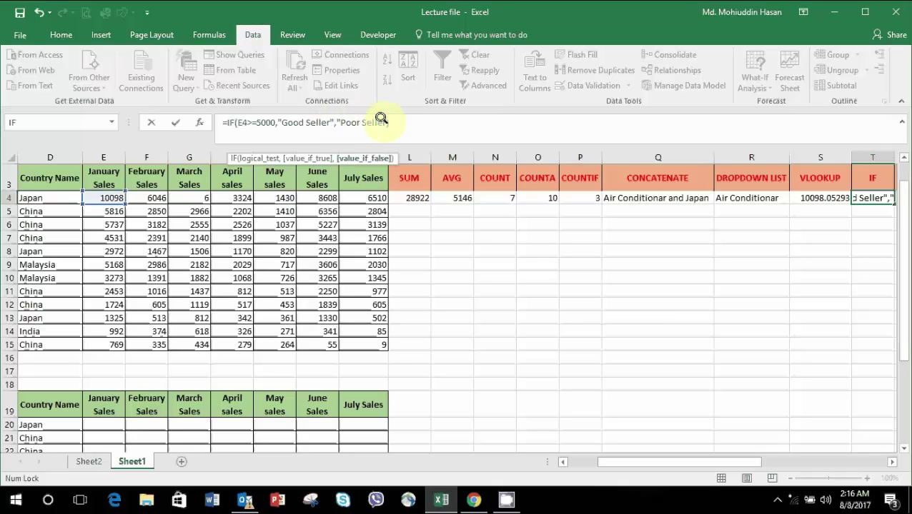
left_click(382, 119)
type("\"")
key("Return")
key("Up")
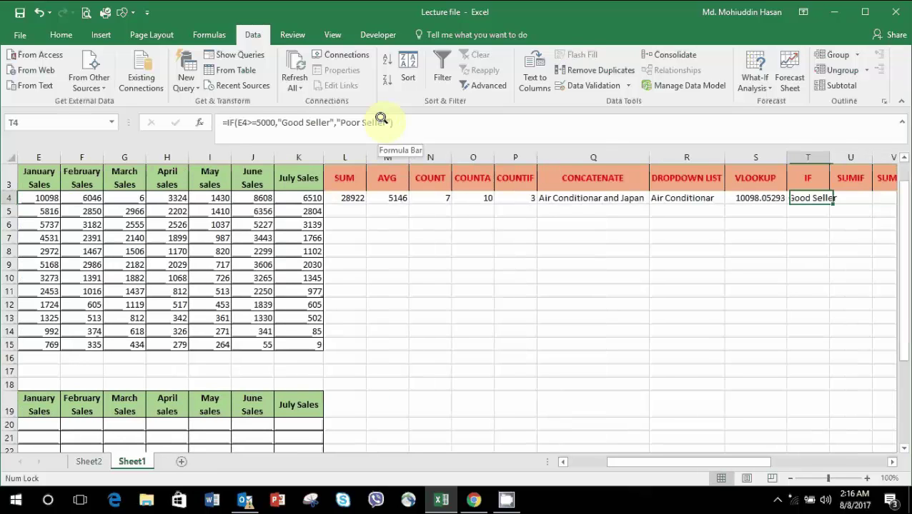
- Fill the IF rating formula from T4 down to T15 and autofit column T
double_click(827, 204)
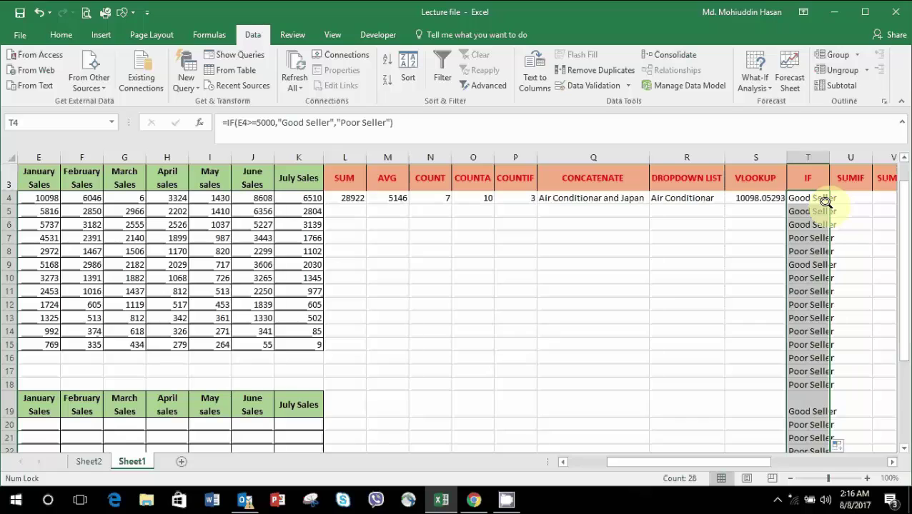
key("ctrl+z")
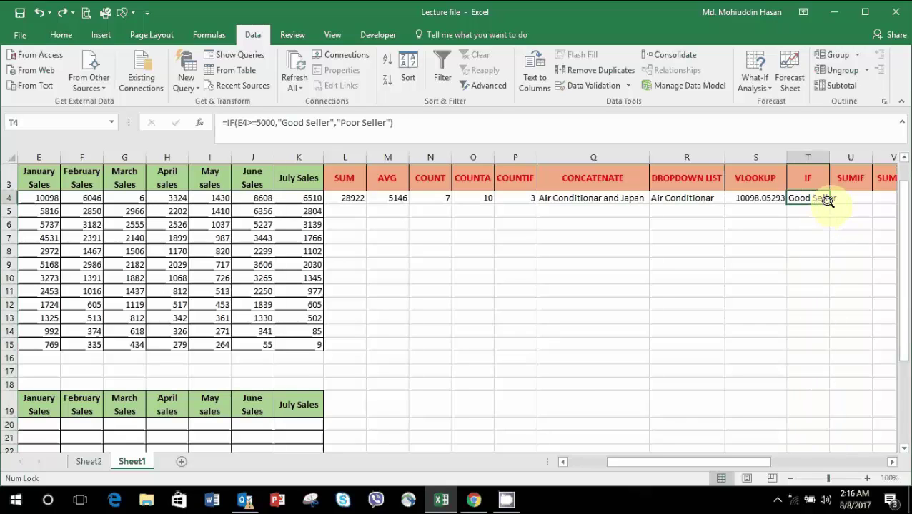
left_click_drag(829, 204, 818, 348)
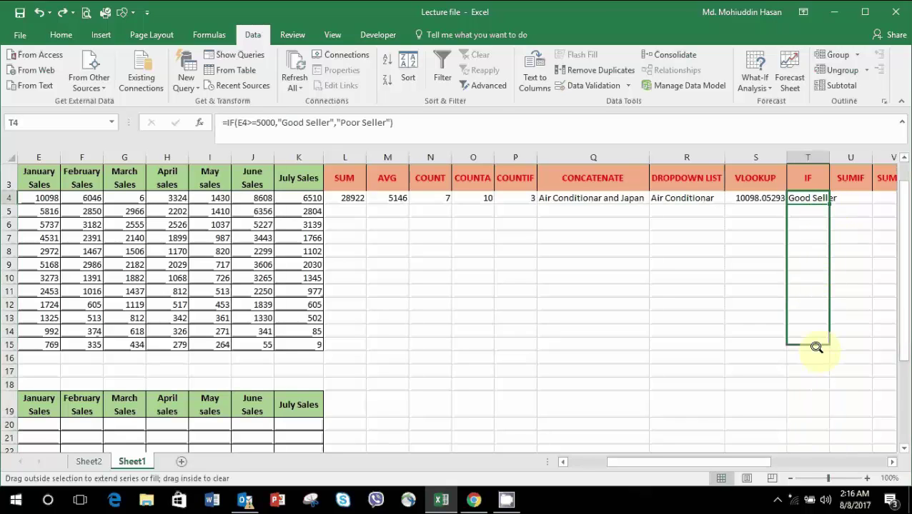
left_click(812, 265)
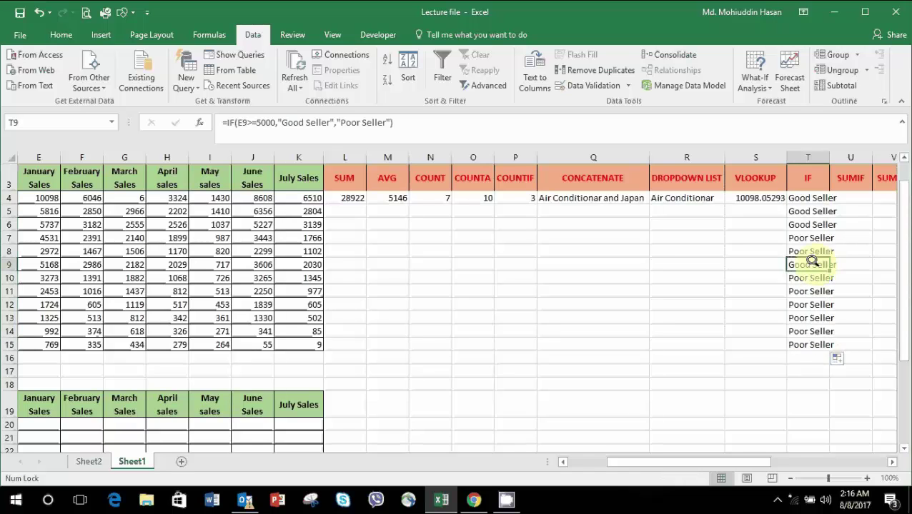
double_click(828, 156)
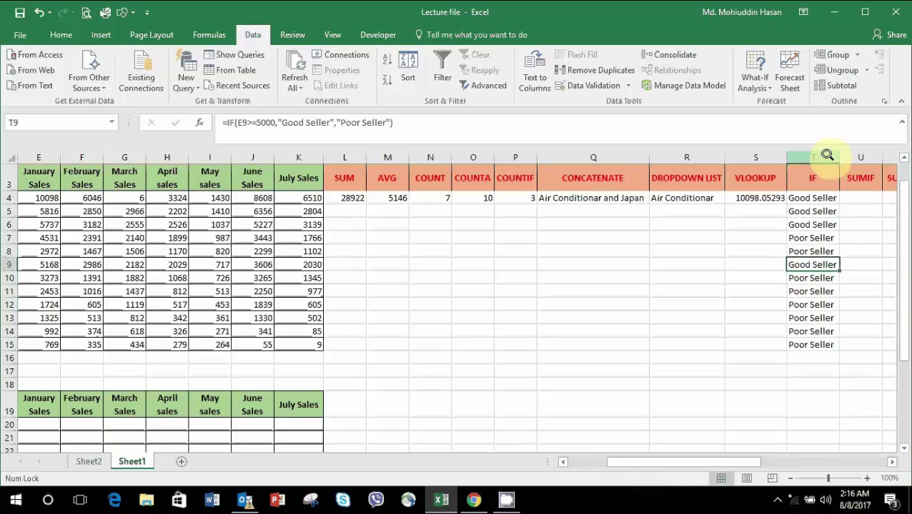
- Test the rating by entering 4000 in E4, then undo the change
left_click(802, 197)
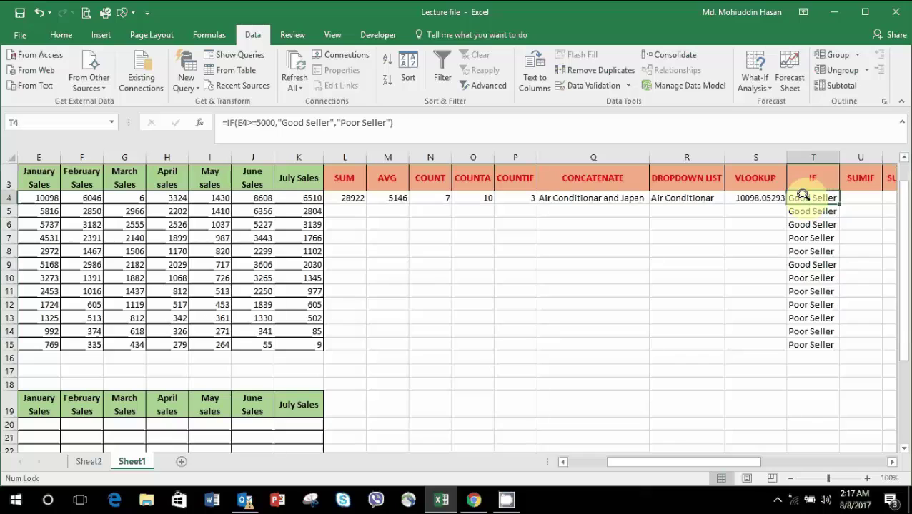
key("Down")
key("Up")
key("Left")
key("Left")
key("Left")
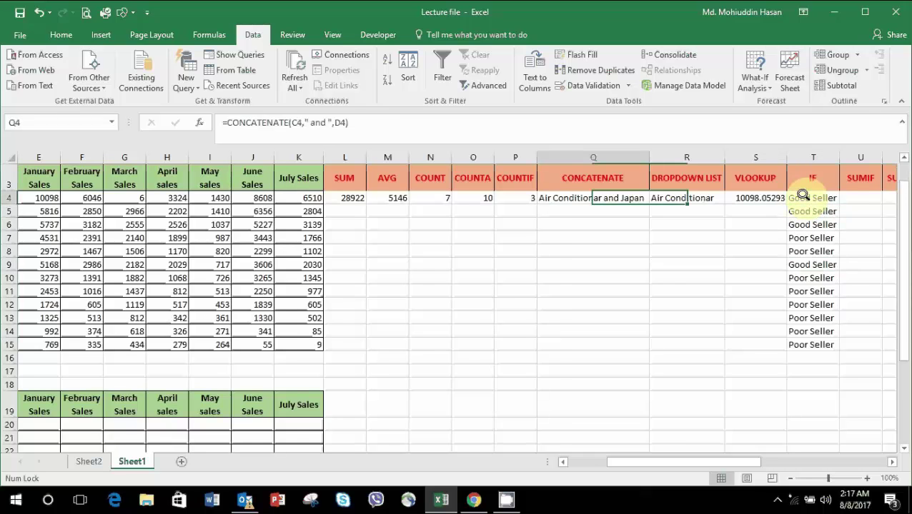
key("Left")
key("Left")
key("Left")
key("Right")
key("F2")
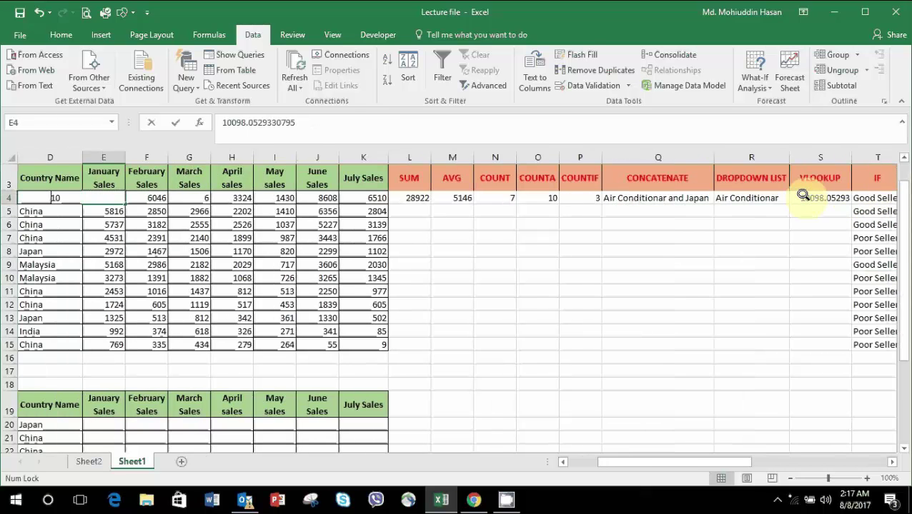
type("4000")
key("Tab")
key("Tab")
key("Tab")
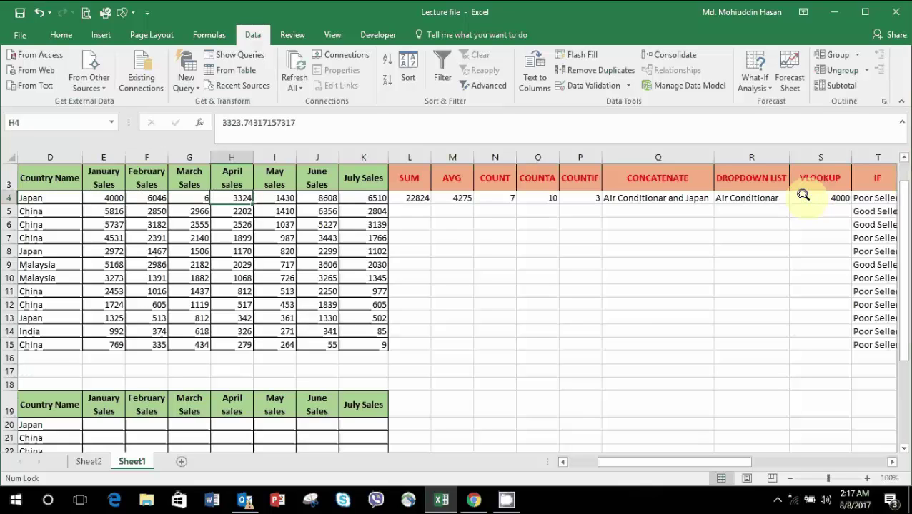
key("Right")
key("Right")
key("Right")
key("Right")
key("Right")
key("Right")
key("Right")
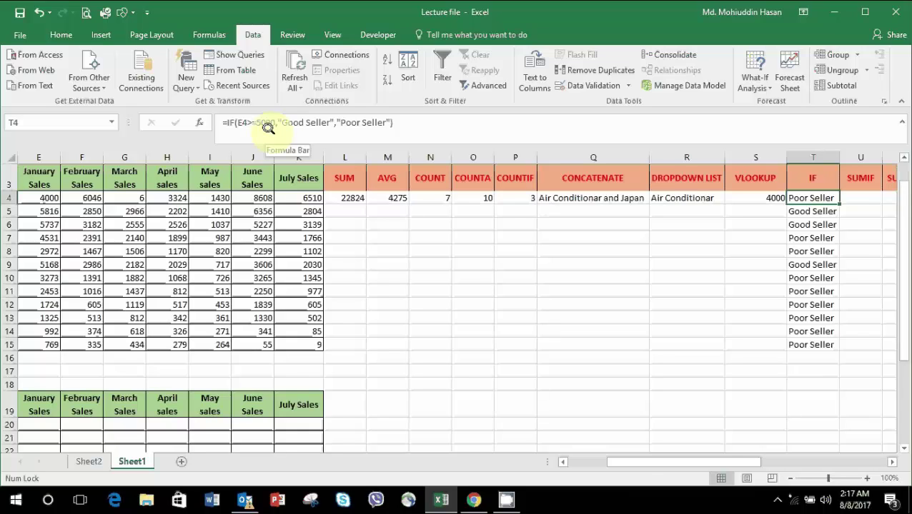
key("ctrl+z")
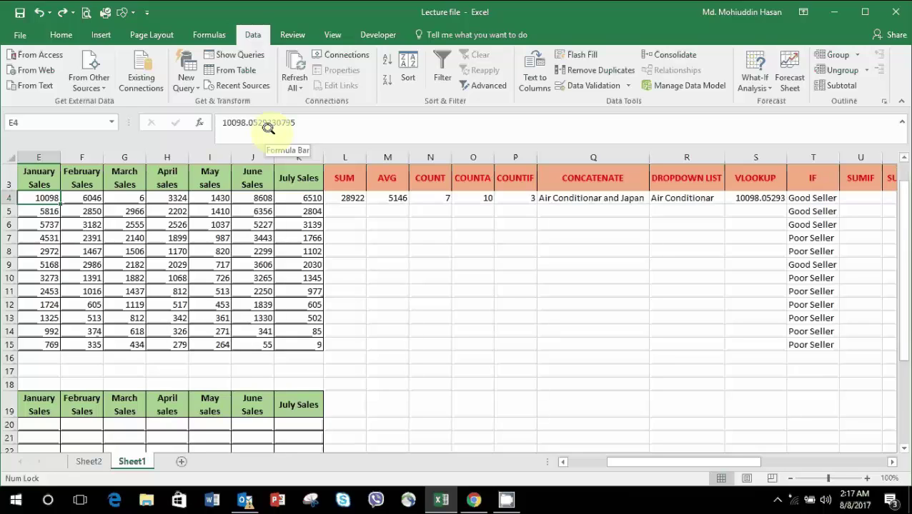
key("Right")
key("Right")
key("Right")
key("Right")
key("Right")
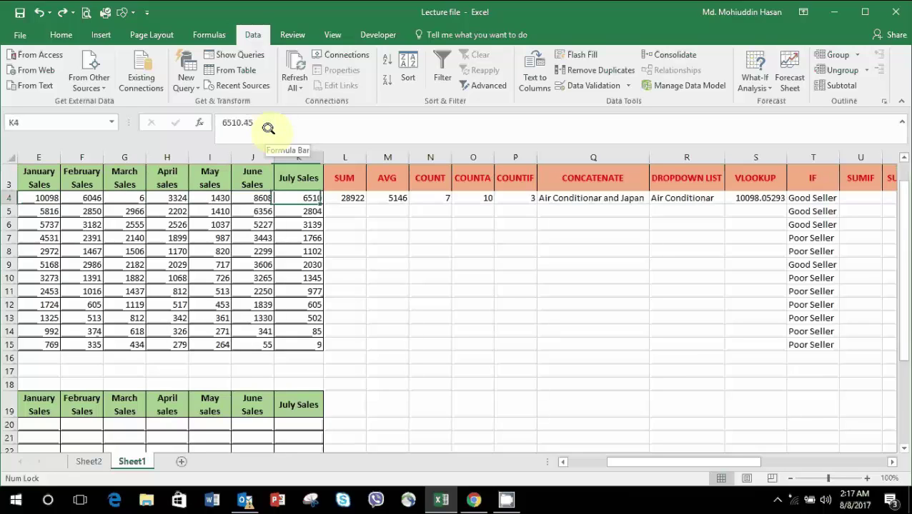
key("Right")
key("Right")
key("Right")
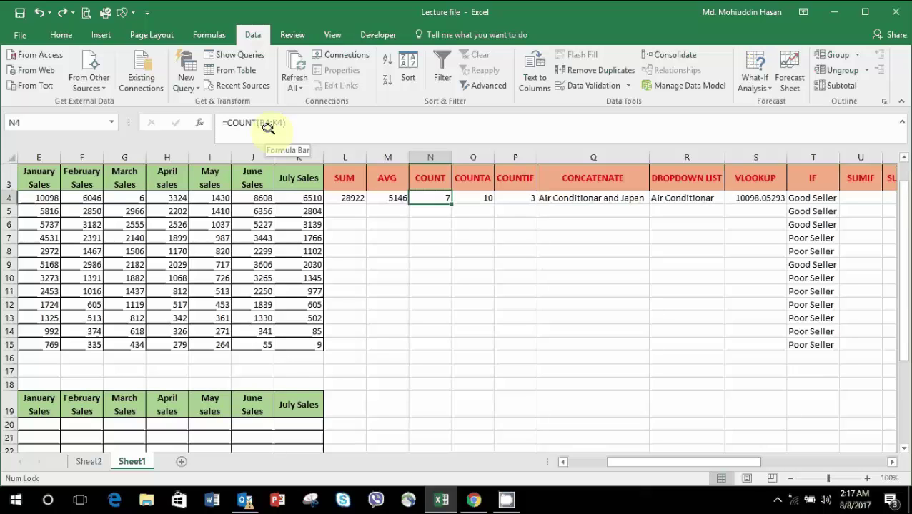
key("Right")
key("Right")
key("Right")
key("Right")
key("Right")
key("Right")
key("Right")
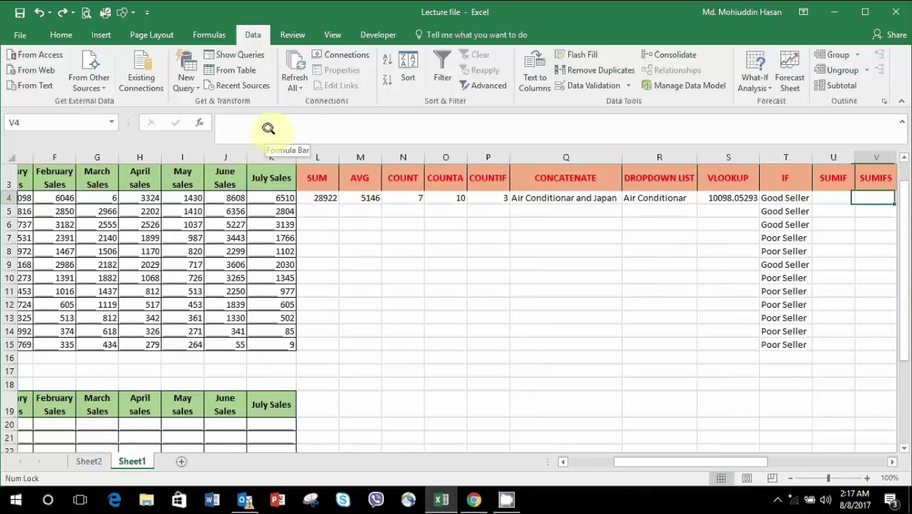
- In U4 start a SUMIF formula with C4:C15 as the range
key("Left")
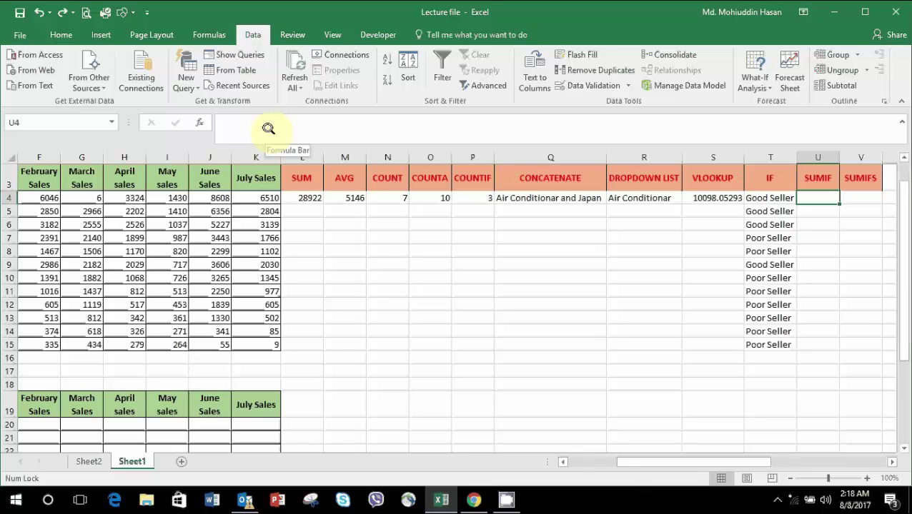
type("=s")
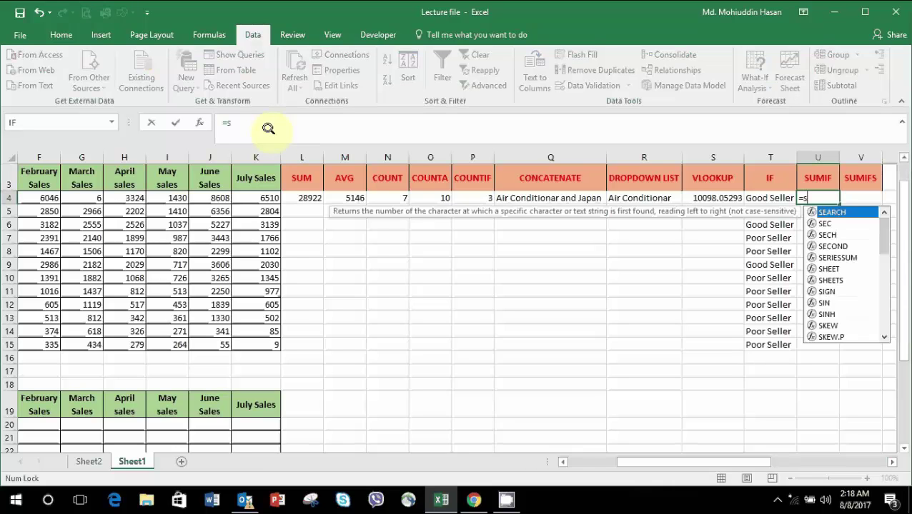
type("um")
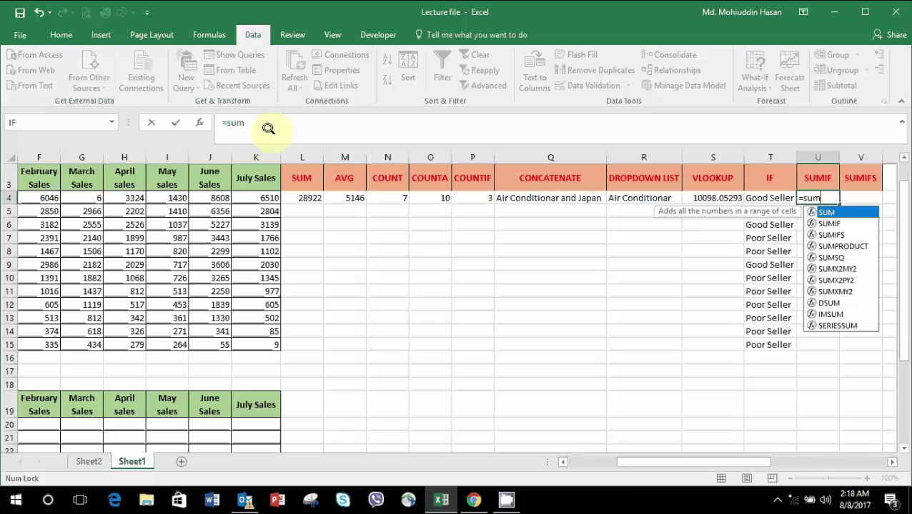
left_click(821, 224)
double_click(822, 224)
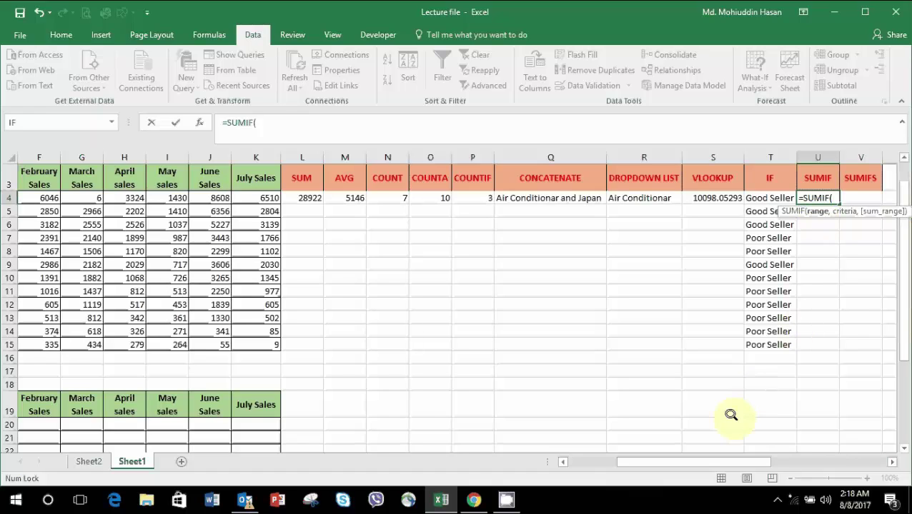
left_click_drag(685, 458, 598, 448)
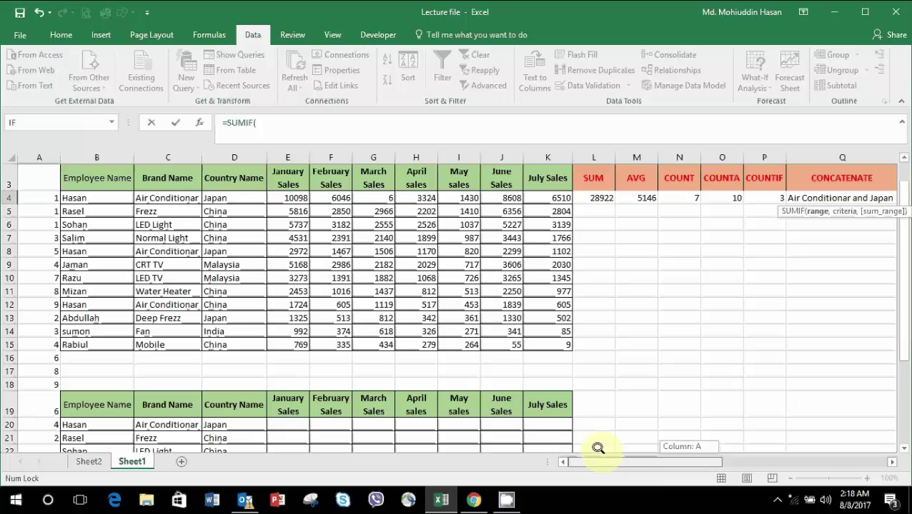
left_click(185, 195)
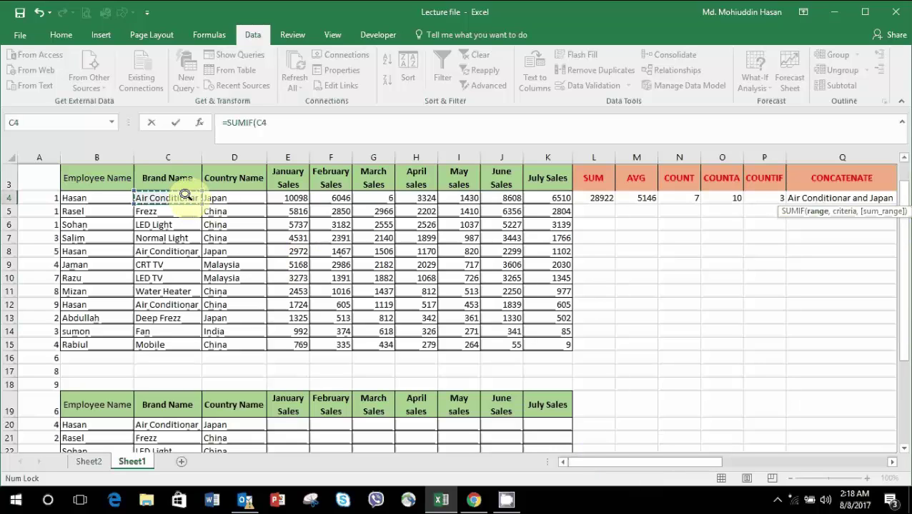
key("shift+Down")
key("shift+Down")
key("shift+Down")
key("shift+Down")
key("shift+Down")
key("shift+Down")
key("shift+Down")
key("shift+Down")
key("shift+Down")
key("shift+Down")
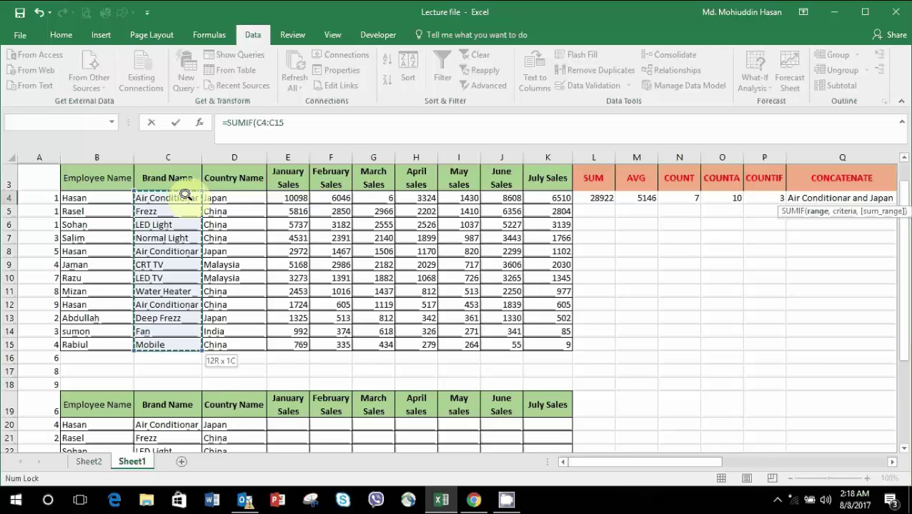
type(",")
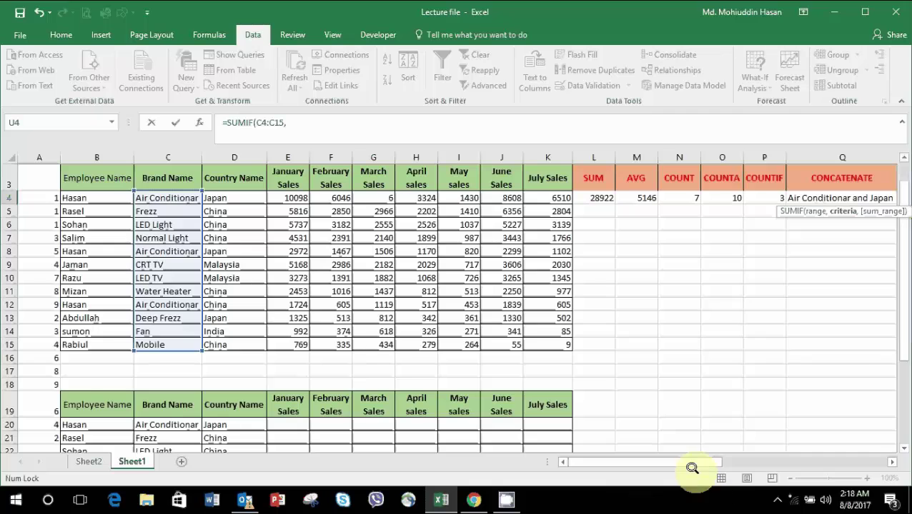
- Add R4 as criteria and E4:E15 as sum range, giving 14794.18
left_click_drag(692, 468, 722, 456)
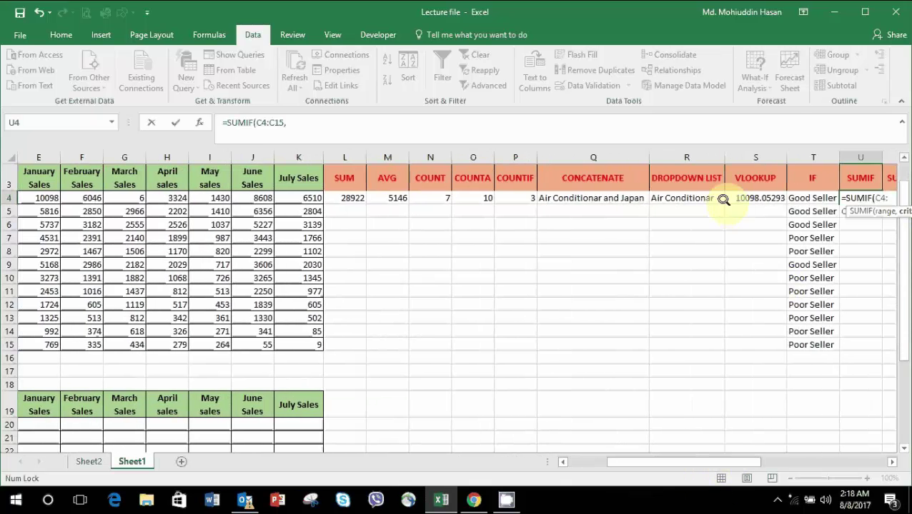
left_click(683, 193)
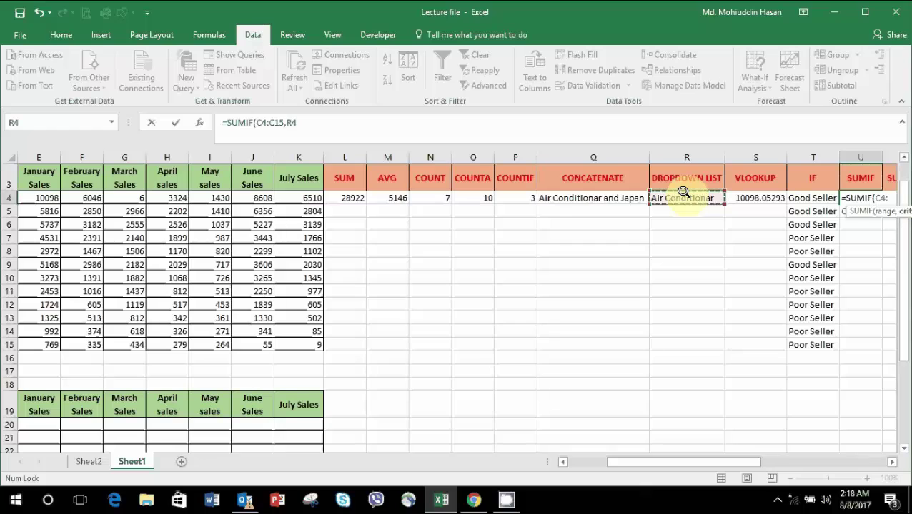
type(",")
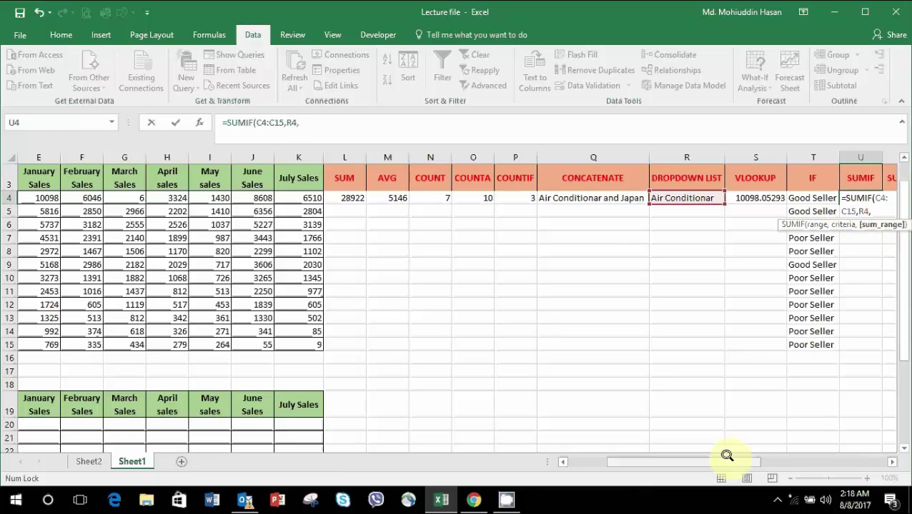
left_click_drag(726, 456, 684, 456)
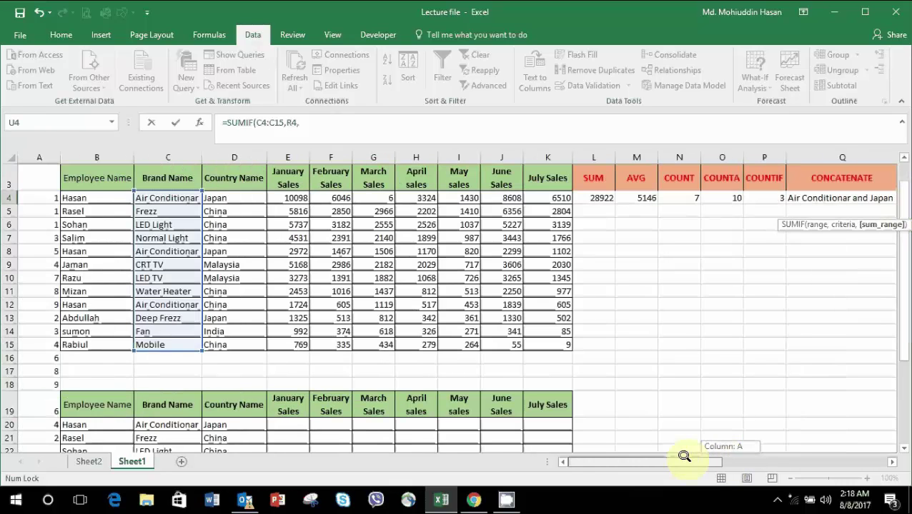
left_click(285, 192)
key("shift+Down")
key("shift+Down")
key("shift+Down")
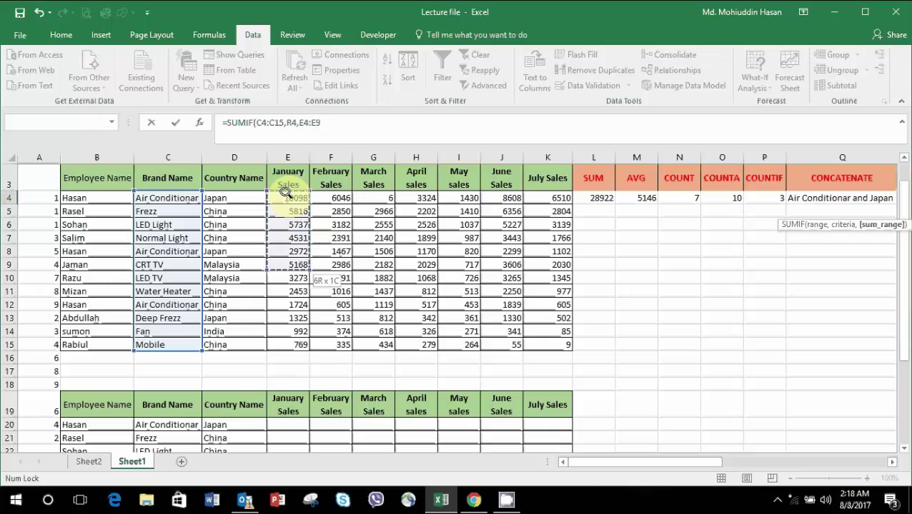
key("shift+Down")
key("shift+Down")
key("shift+Down")
key("shift+Down")
key("shift+Down")
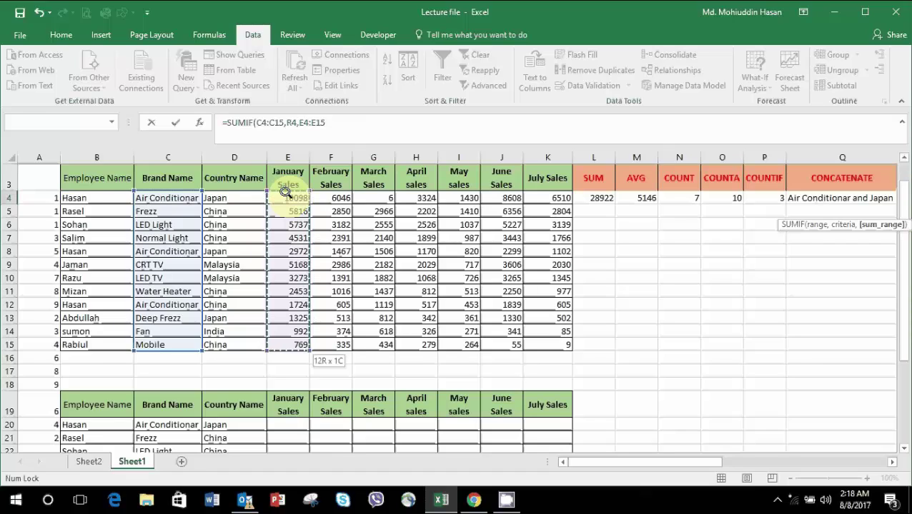
key("Return")
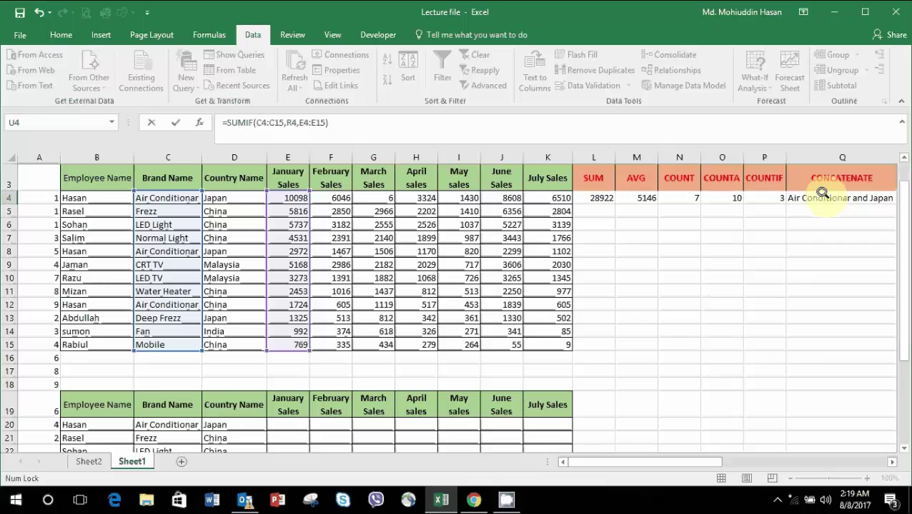
scroll(821, 193, "right", 4)
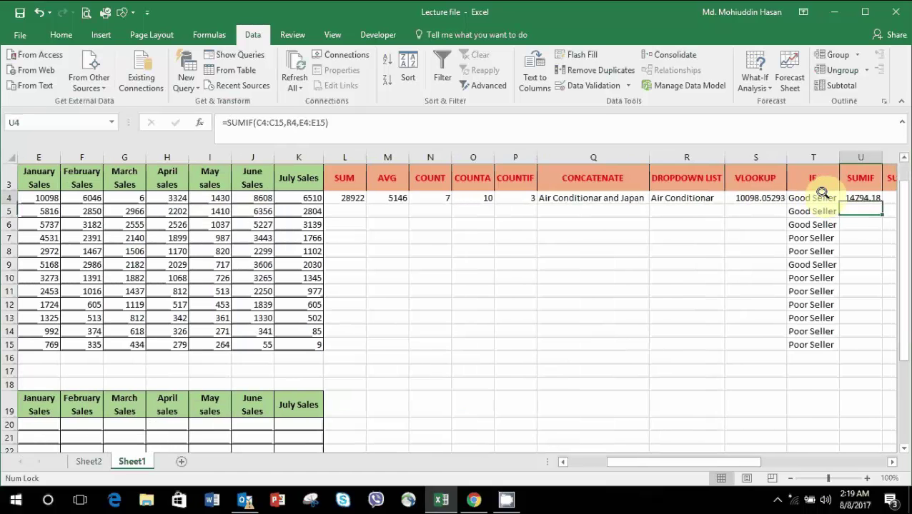
- Shade the Air Conditionar brand cells C4, C8 and C12 orange
left_click(822, 197)
key("Left")
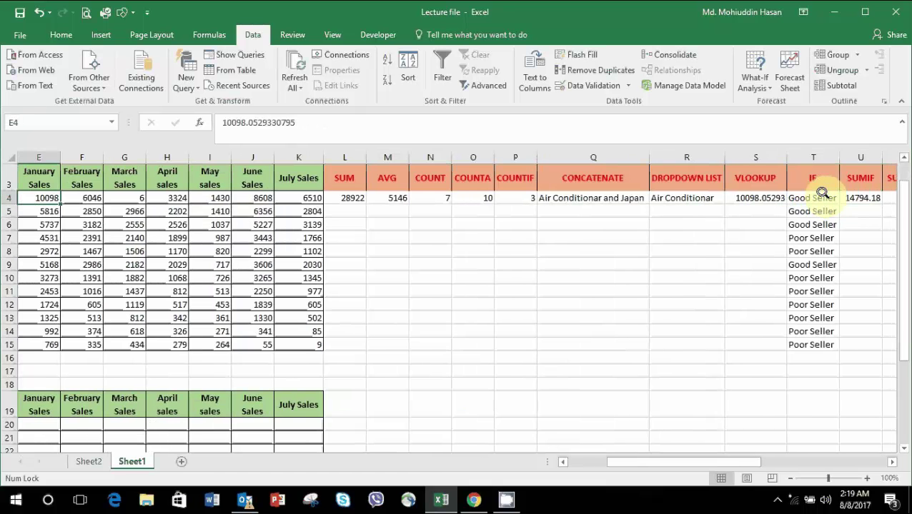
key("Left")
key("Left")
key("Left")
key("Right")
key("Right")
key("Right")
key("Right")
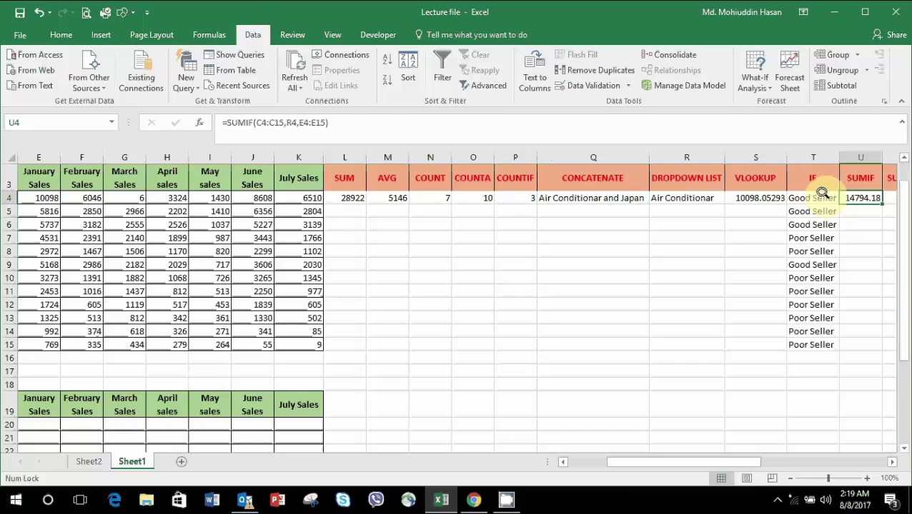
key("Left")
key("Left")
key("Home")
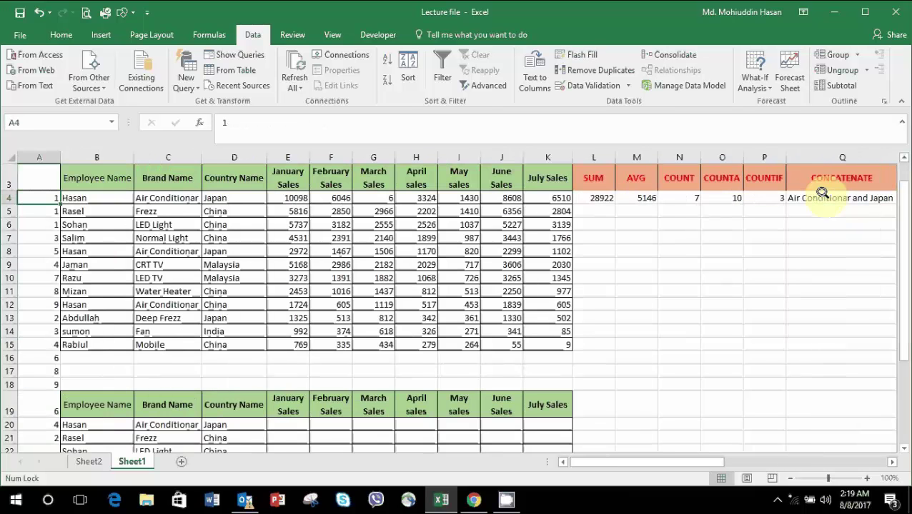
key("Right")
key("Right")
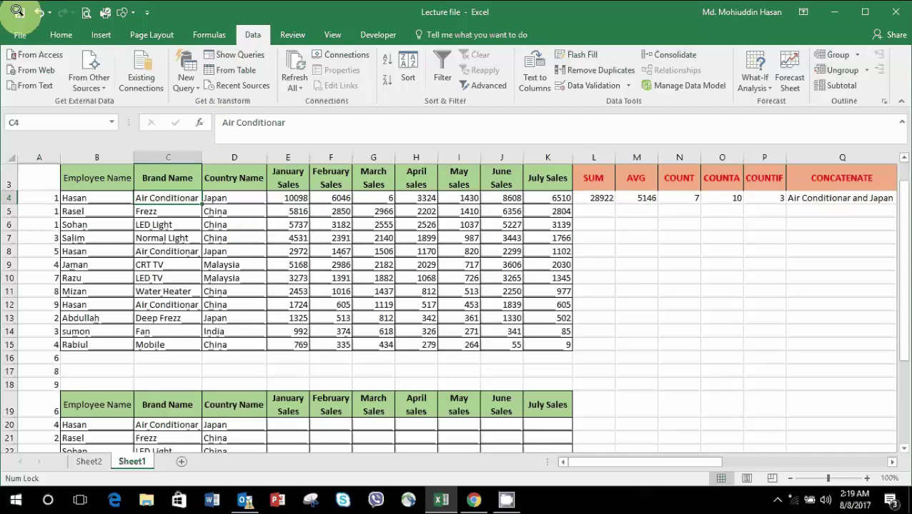
left_click(61, 35)
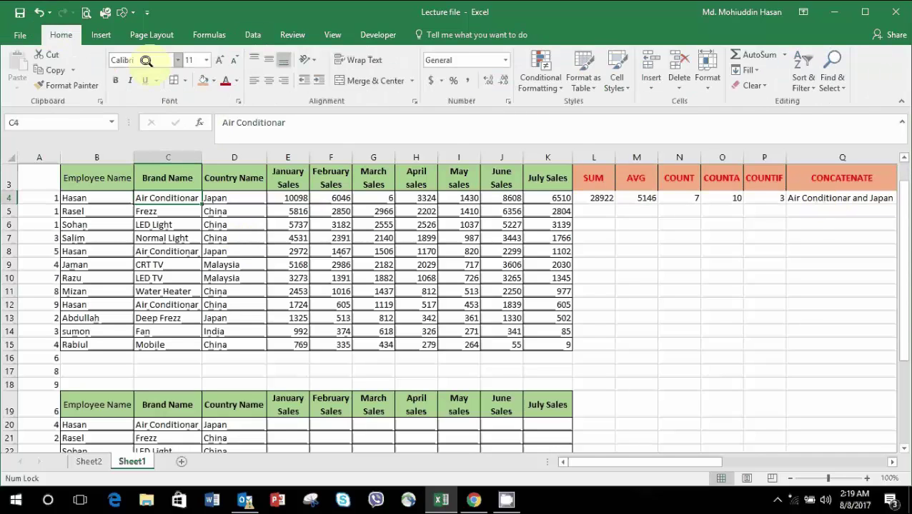
left_click(203, 80)
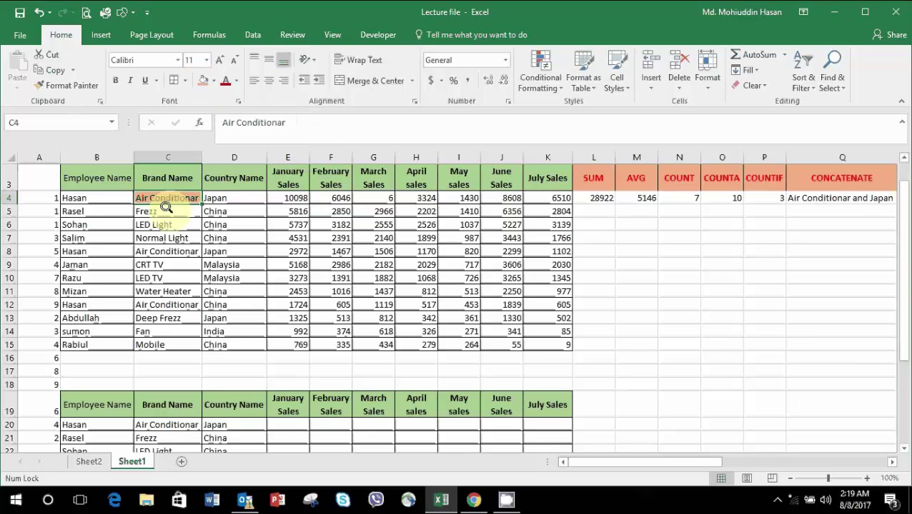
left_click(161, 251)
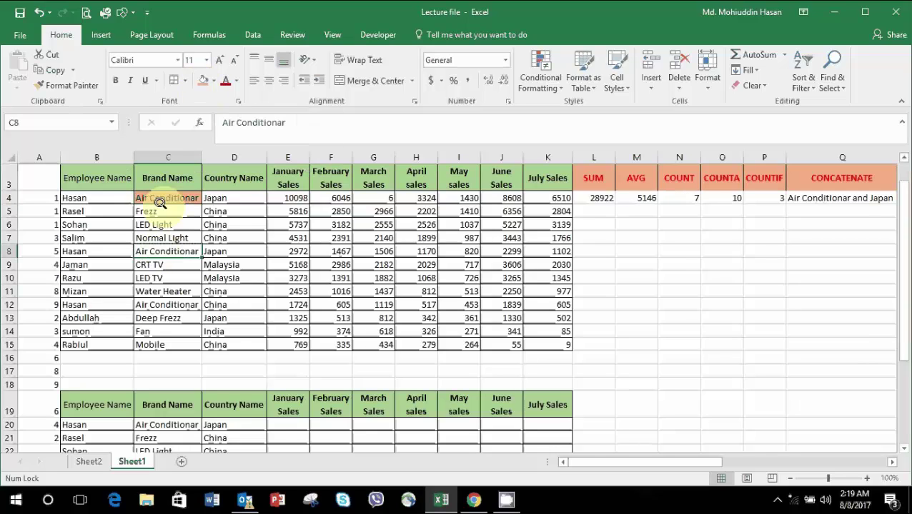
left_click(204, 80)
left_click(163, 302)
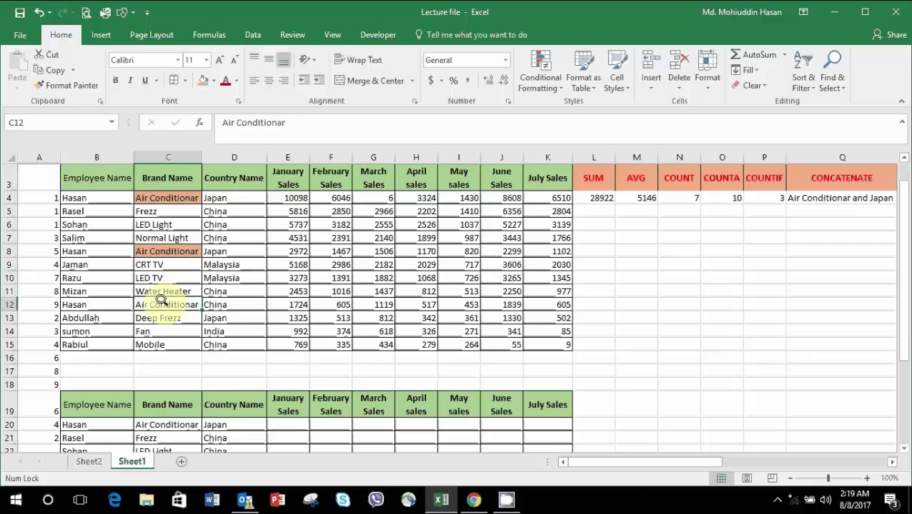
left_click(204, 80)
- Select E4, E8 and E12 together to confirm their January sales total 14794
left_click(287, 195)
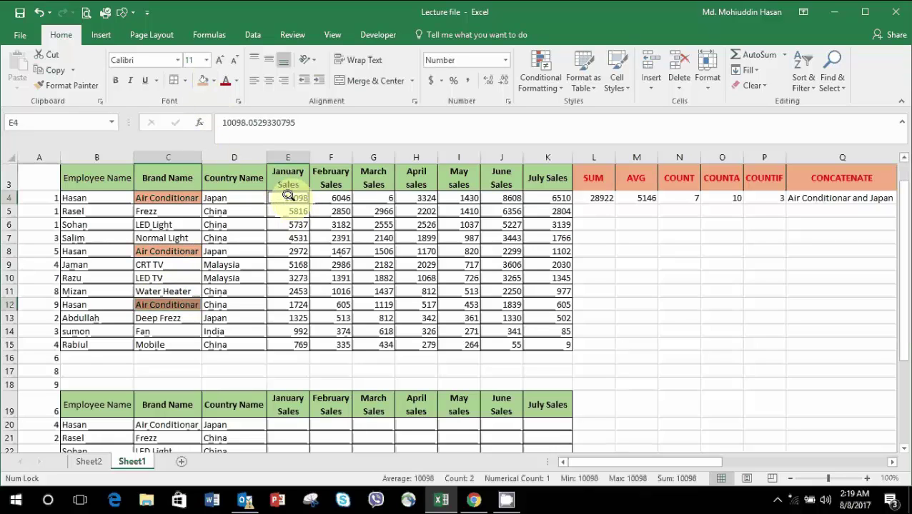
left_click(283, 249)
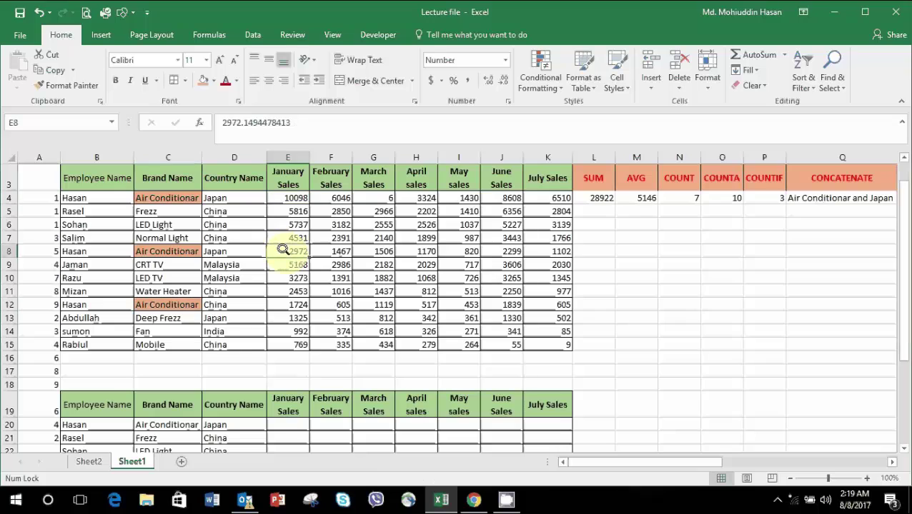
left_click(286, 196)
left_click(285, 248, "ctrl")
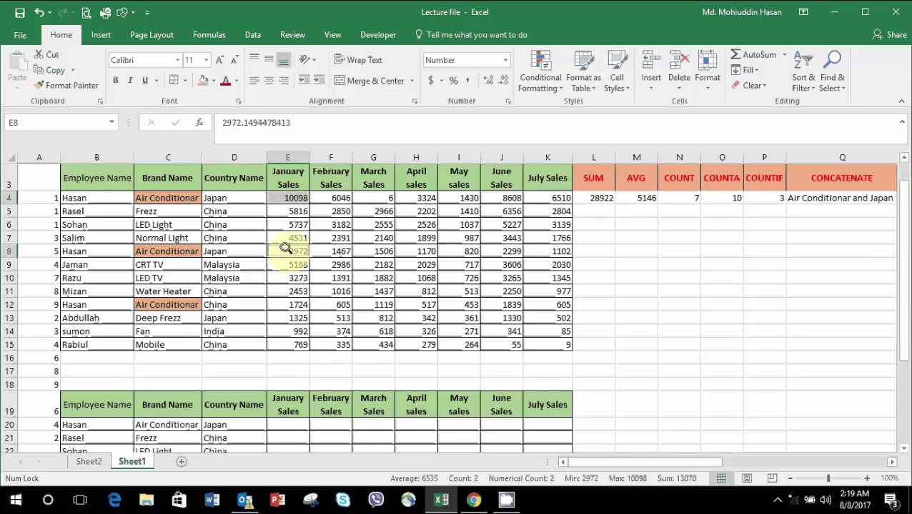
left_click(286, 304, "ctrl")
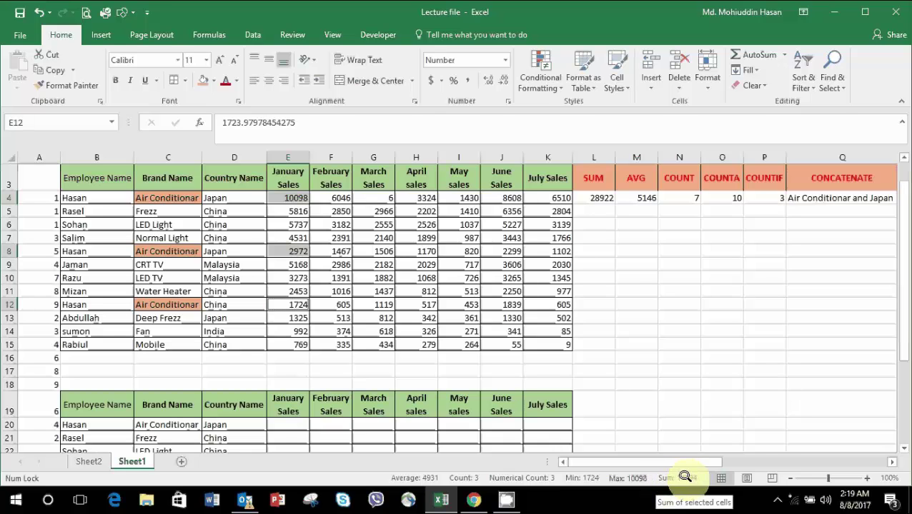
- Move along row 4's formula results to the empty SUMIFS cell V4
left_click(786, 198)
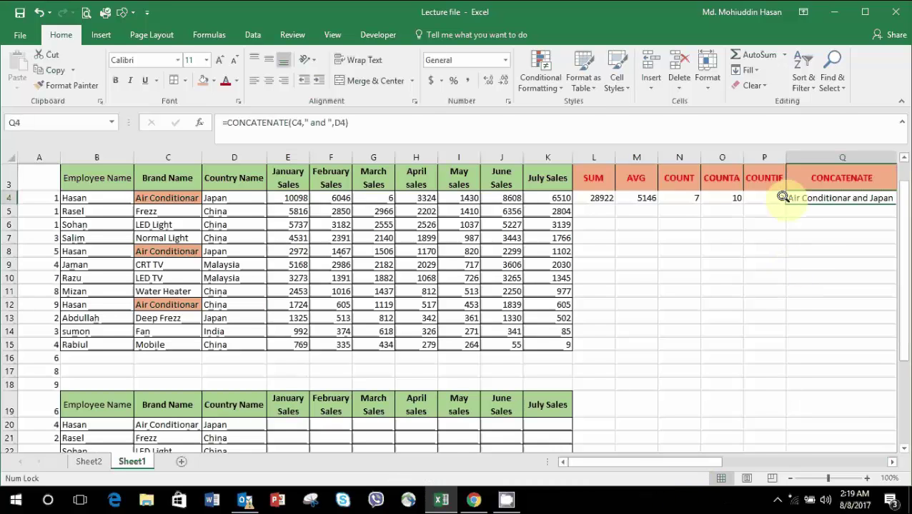
key("Right")
key("Right")
key("Right")
key("Left")
key("Right")
key("Right")
key("Right")
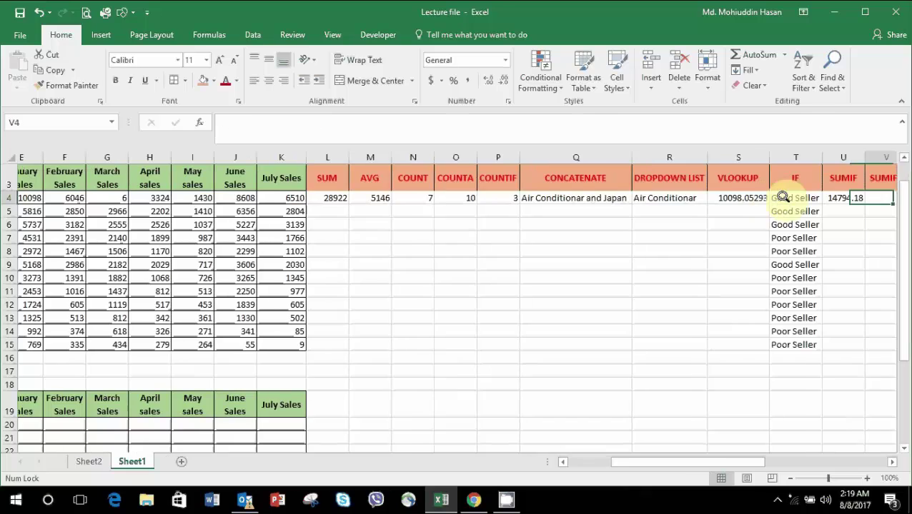
key("Left")
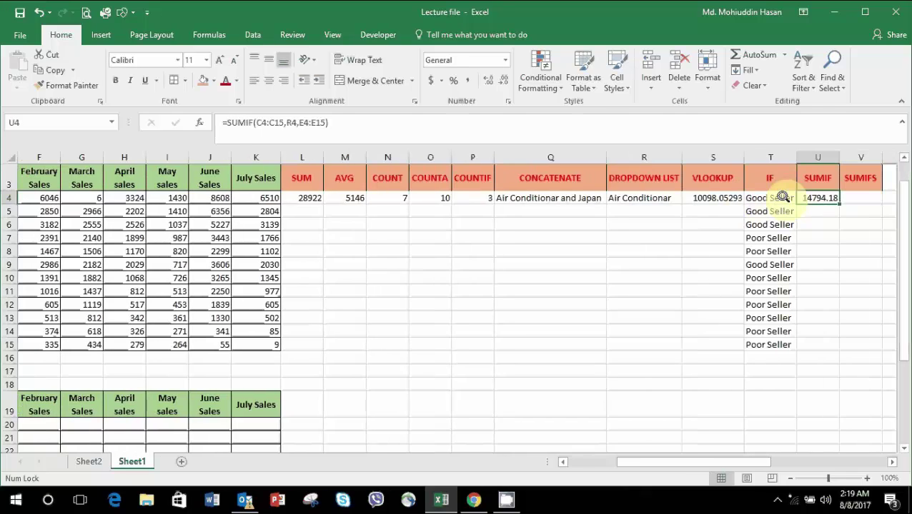
key("Right")
key("Right")
key("Left")
key("Left")
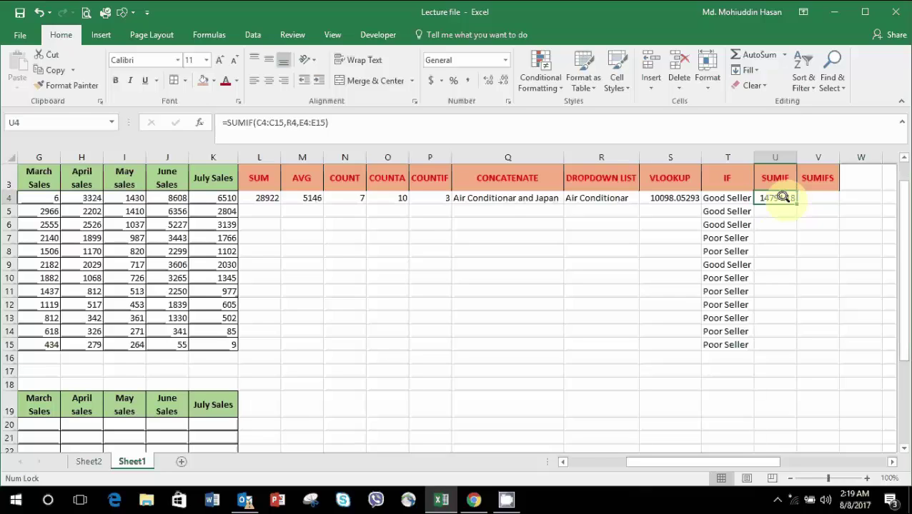
key("Right")
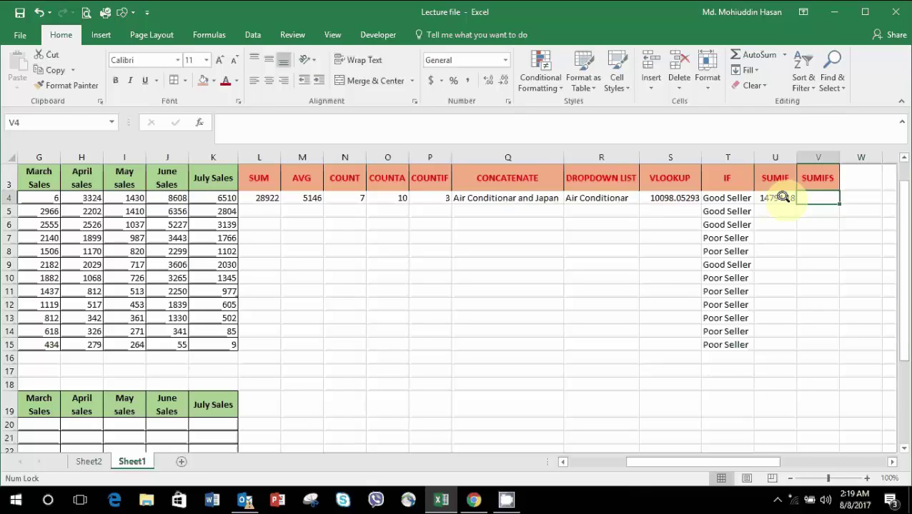
- Begin =SUMIFS( in V4 with February sales F4:F15 as the sum range
type("=")
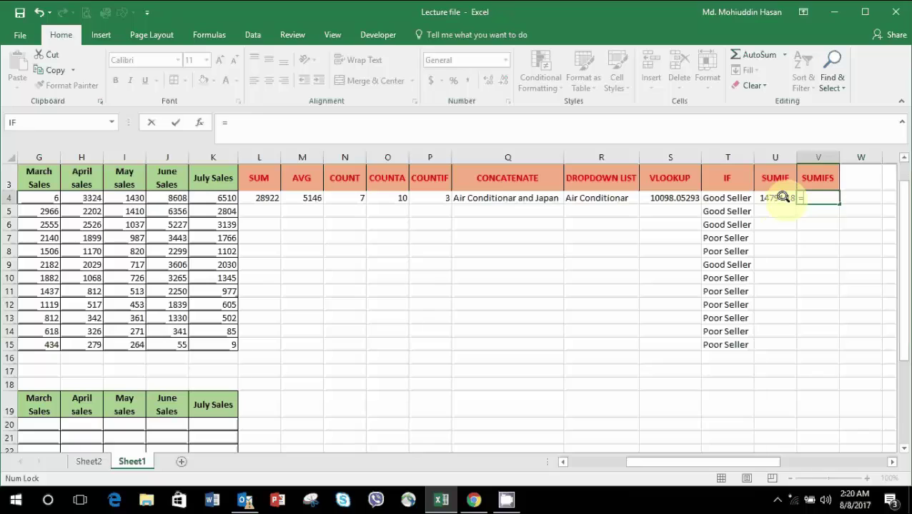
type("sum")
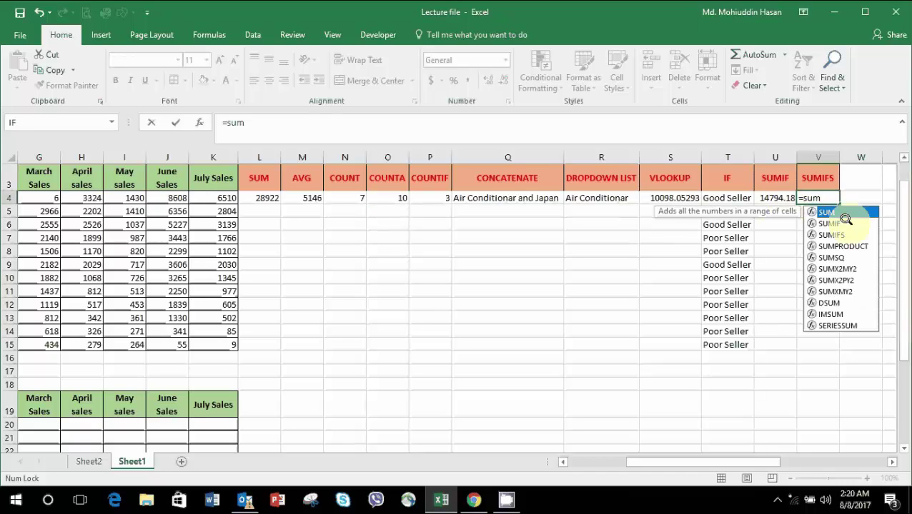
double_click(832, 234)
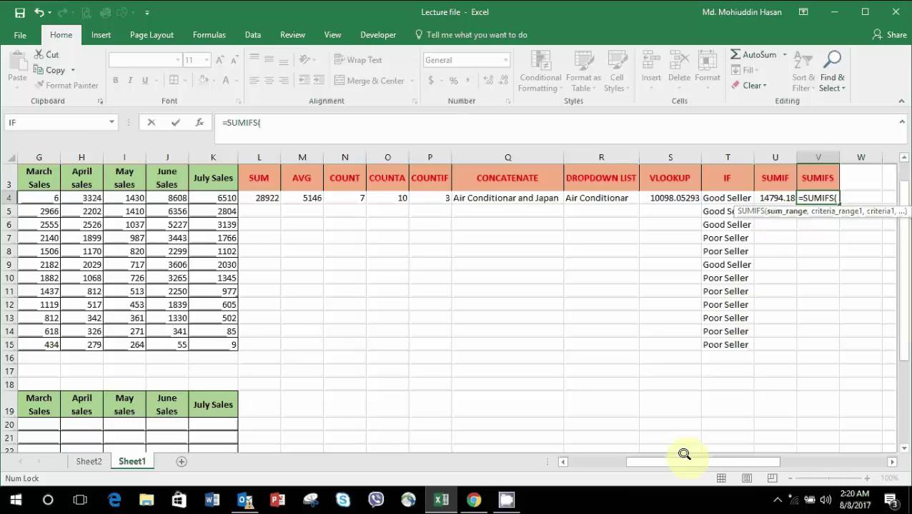
left_click_drag(686, 457, 588, 457)
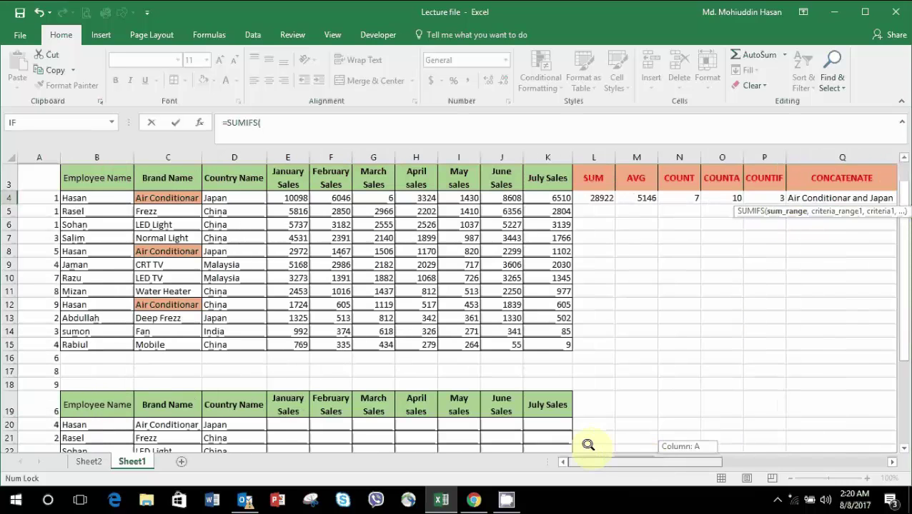
left_click(289, 195)
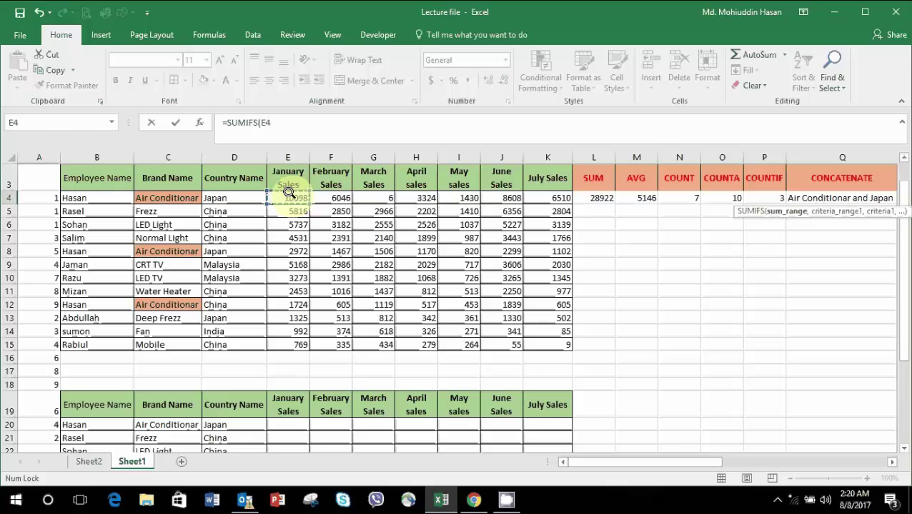
key("Right")
key("shift+Down")
key("shift+Down")
key("shift+Down")
key("shift+Down")
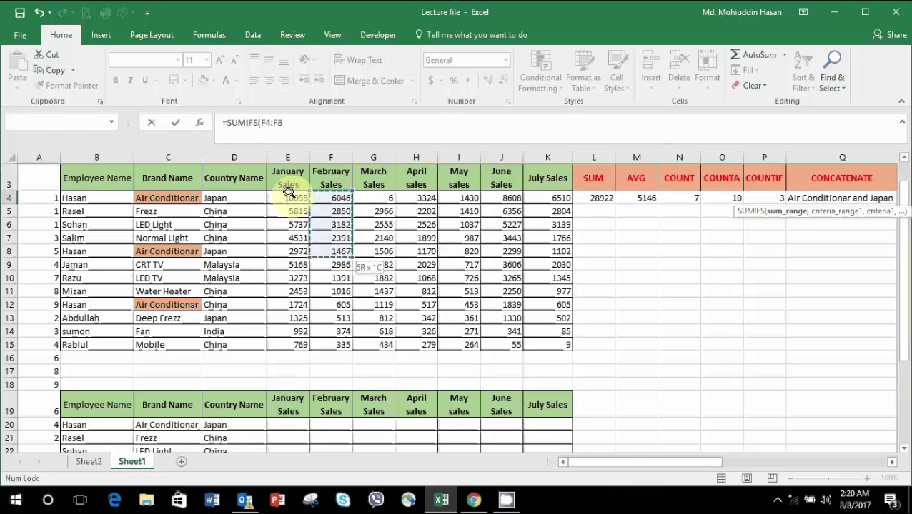
key("shift+Down")
key("shift+Down")
key("shift+Down")
key("shift+Down")
key("shift+Down")
key("shift+Down")
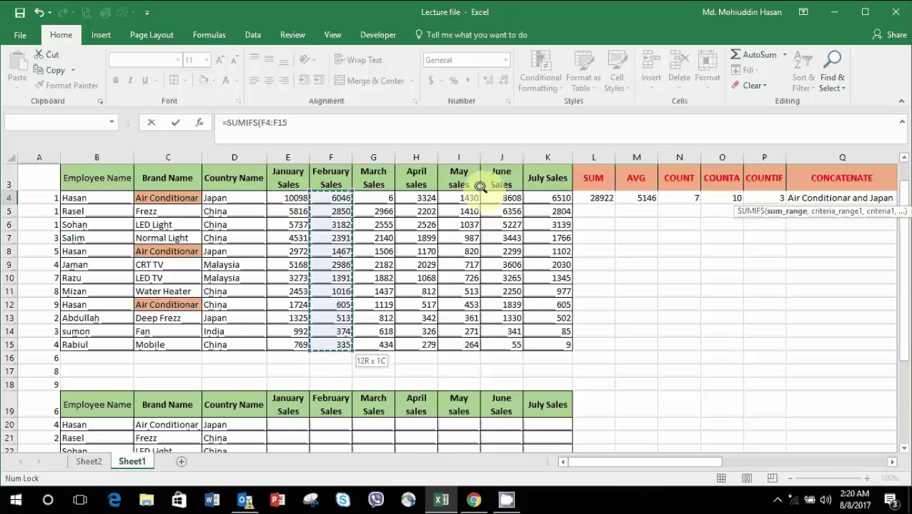
left_click(288, 119)
type(",")
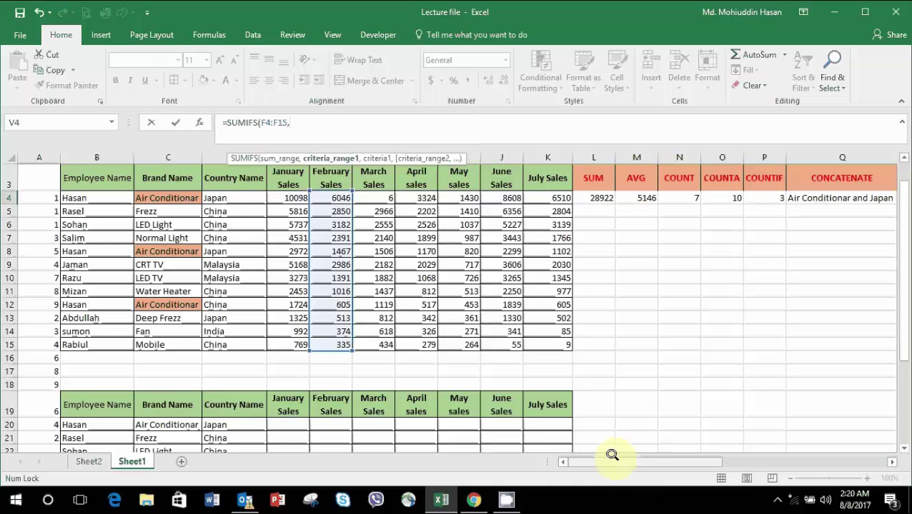
- Add the brand criteria pair C4:C15 and R4 to V4's draft SUMIFS
left_click_drag(611, 455, 692, 452)
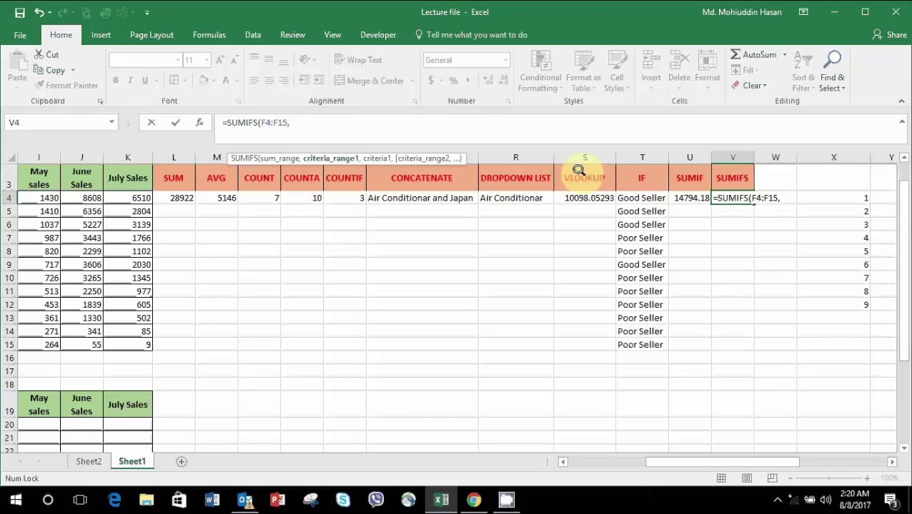
left_click(315, 153)
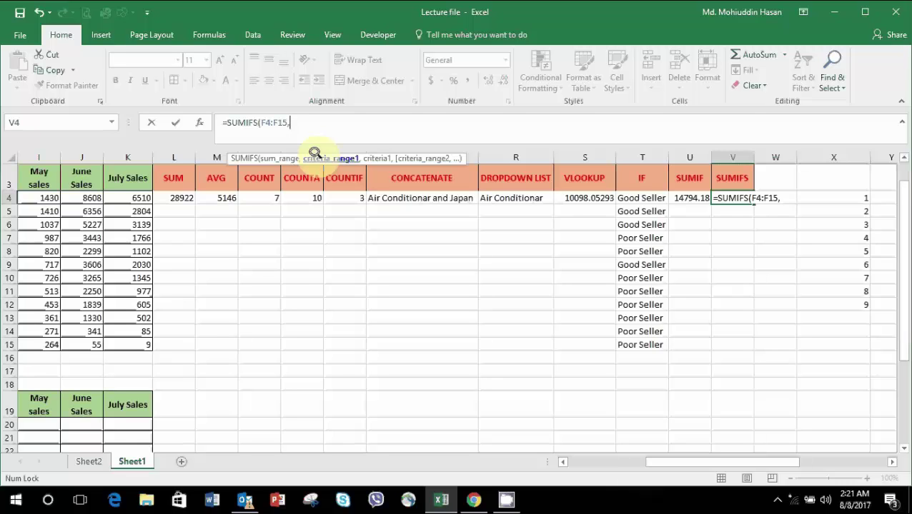
left_click_drag(655, 459, 539, 442)
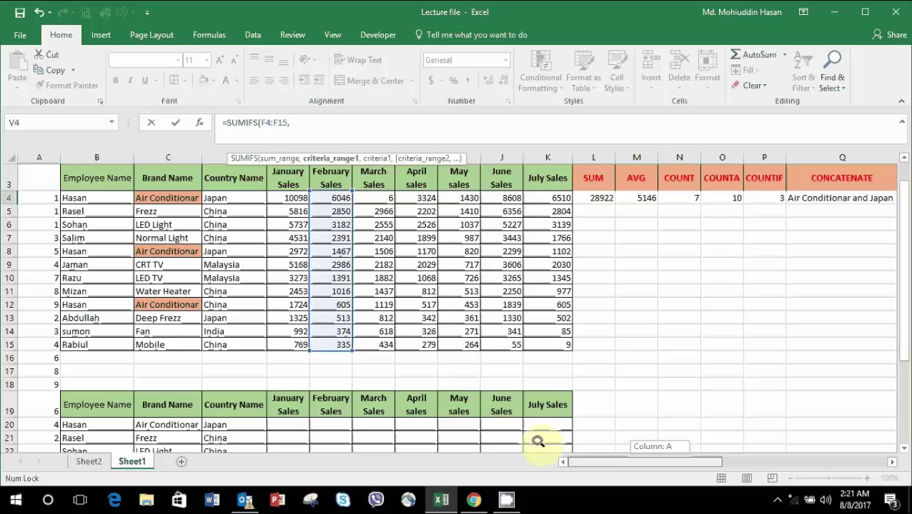
left_click(149, 193)
left_click_drag(149, 193, 172, 346)
type(",")
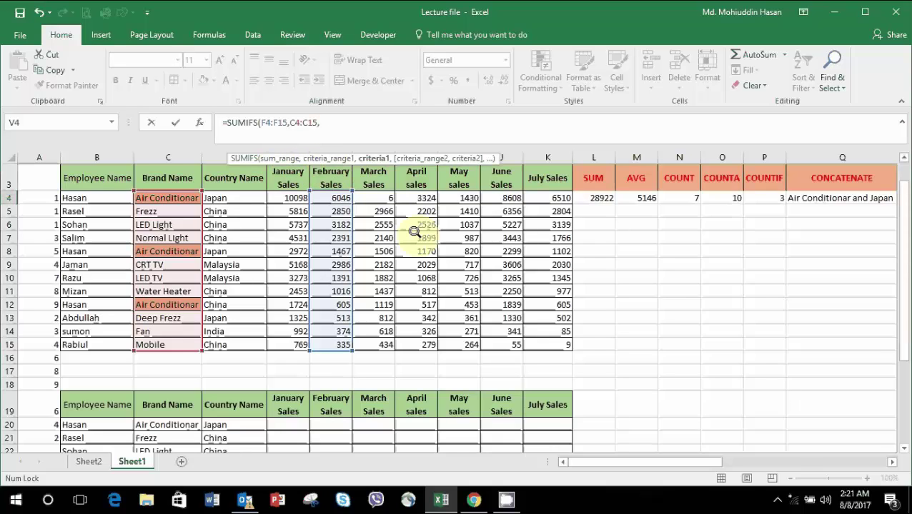
left_click_drag(607, 461, 648, 455)
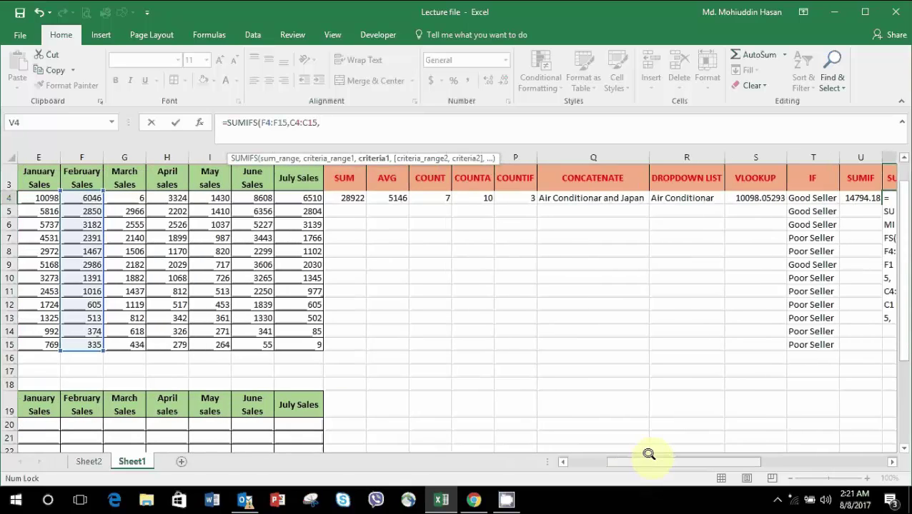
left_click(686, 195)
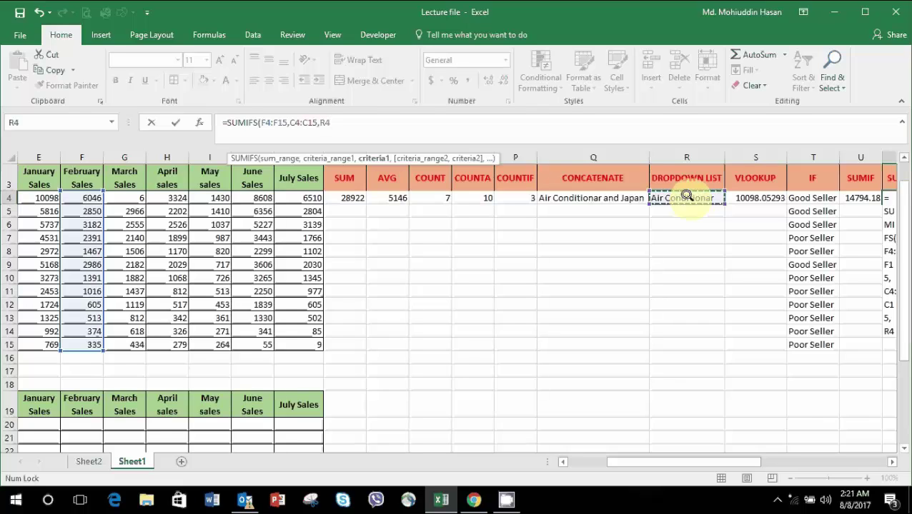
type(",")
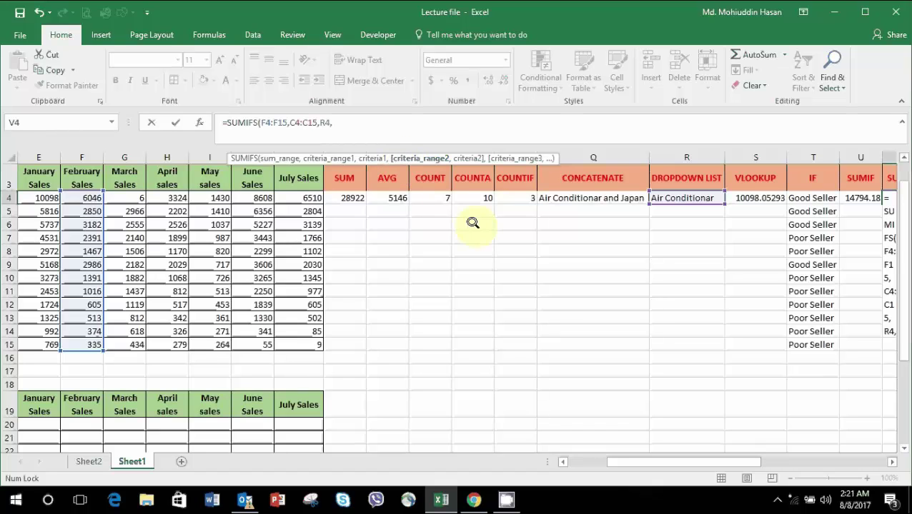
- Start an employee range in column B, then erase the unfinished formula
left_click_drag(630, 461, 543, 452)
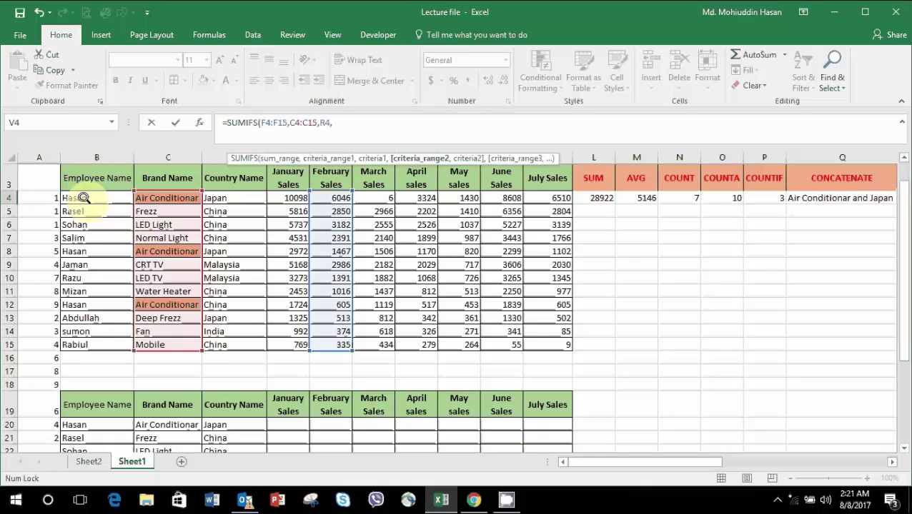
left_click_drag(83, 198, 83, 332)
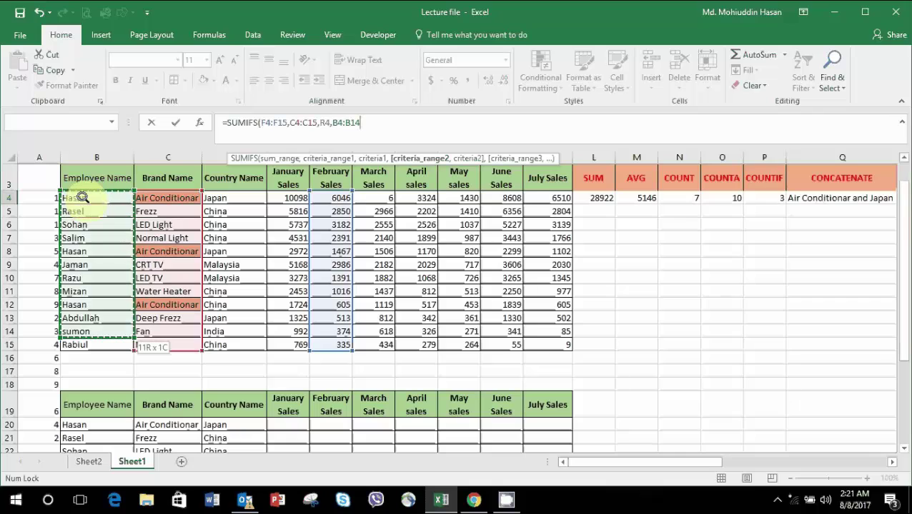
key("BackSpace")
key("BackSpace")
key("BackSpace")
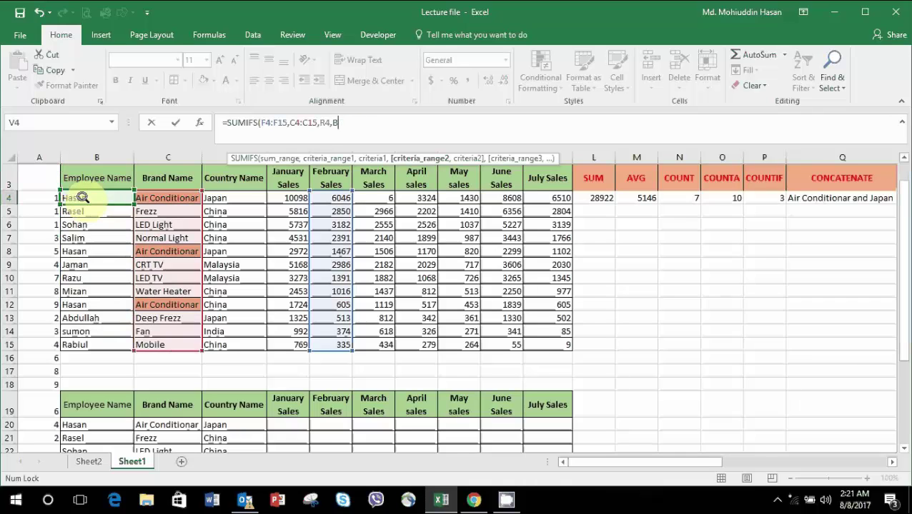
key("BackSpace")
key("BackSpace")
key("BackSpace")
key("BackSpace")
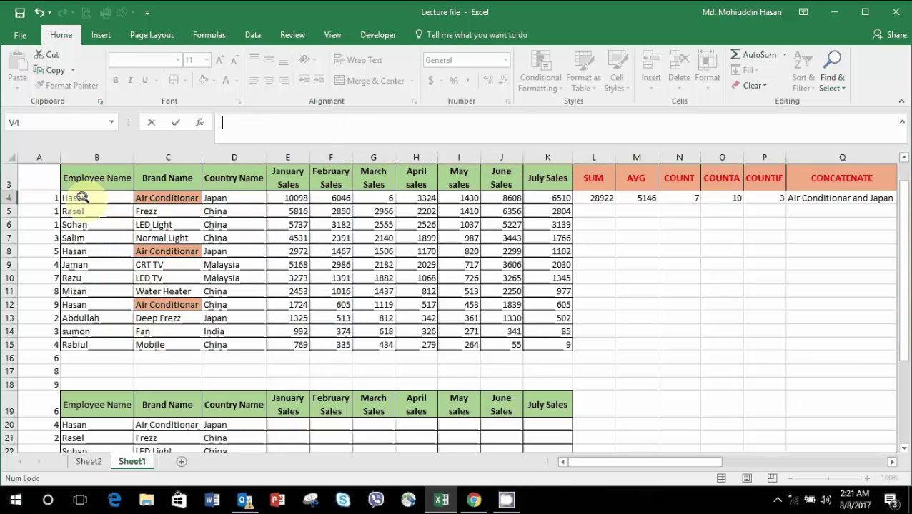
- Cancel the V4 entry and move to cell E20
key("Escape")
key("Right")
key("Right")
key("Left")
key("Left")
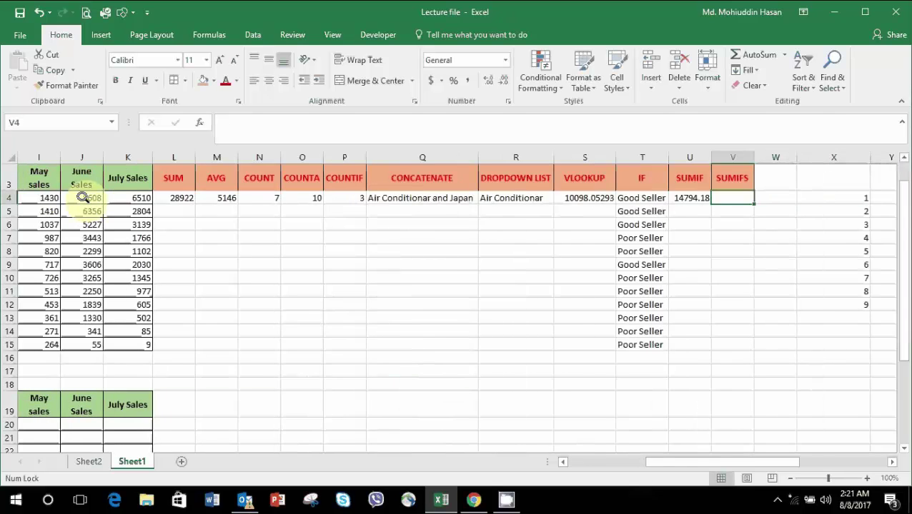
key("Left")
key("Left")
key("Left")
key("Left")
key("Left")
key("Left")
key("Left")
key("Right")
key("Right")
key("Right")
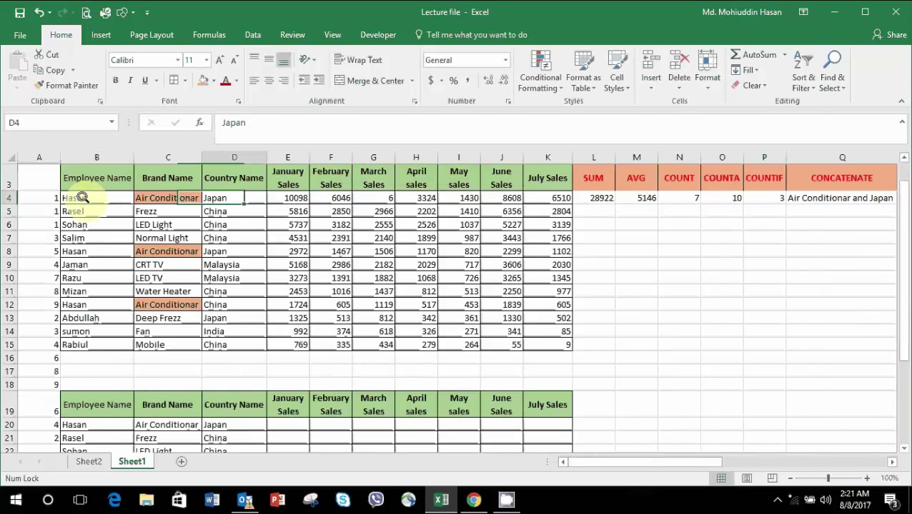
key("Right")
key("Down")
key("Down")
key("Down")
key("Down")
key("Down")
key("Down")
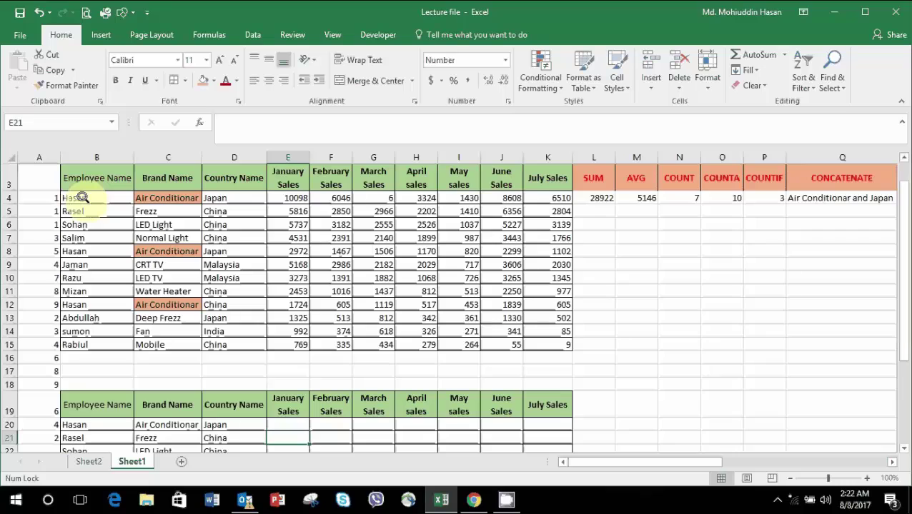
key("Up")
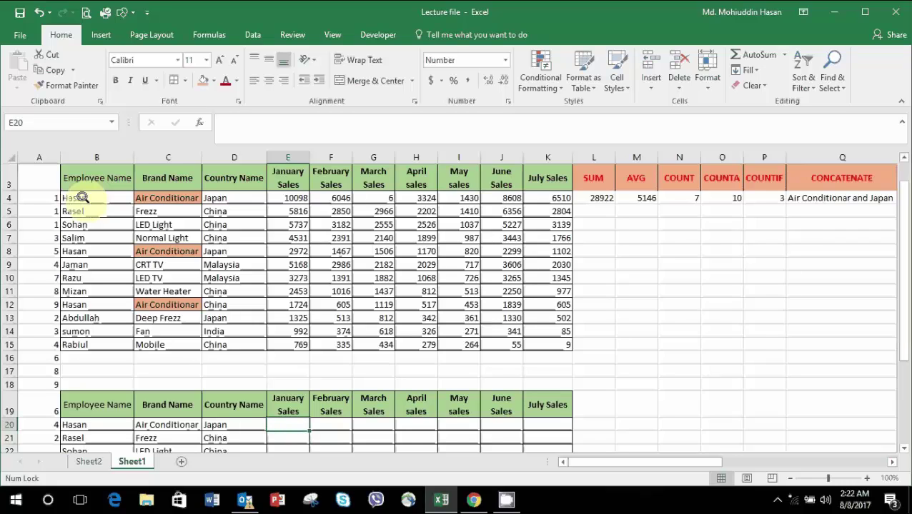
- Start =SUMIFS in E20 with sum range F4:F15 and criteria range C4:C15
type("=")
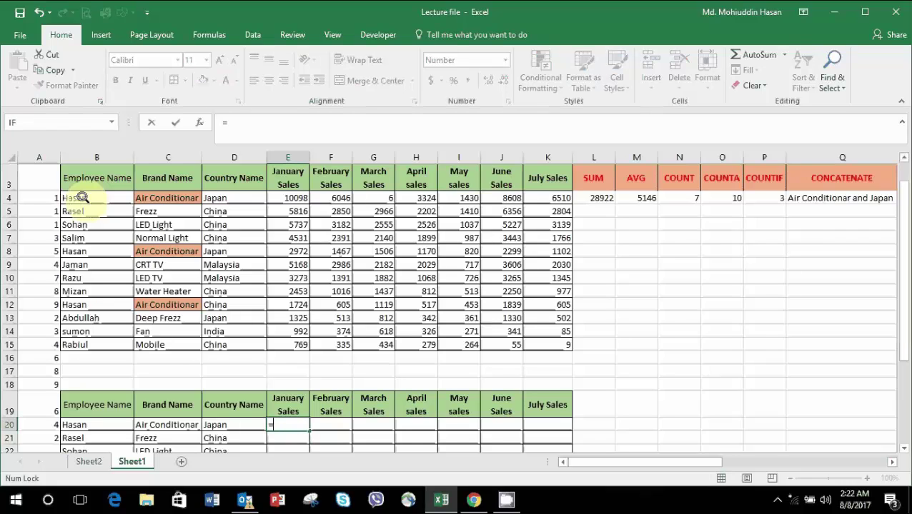
type("sum")
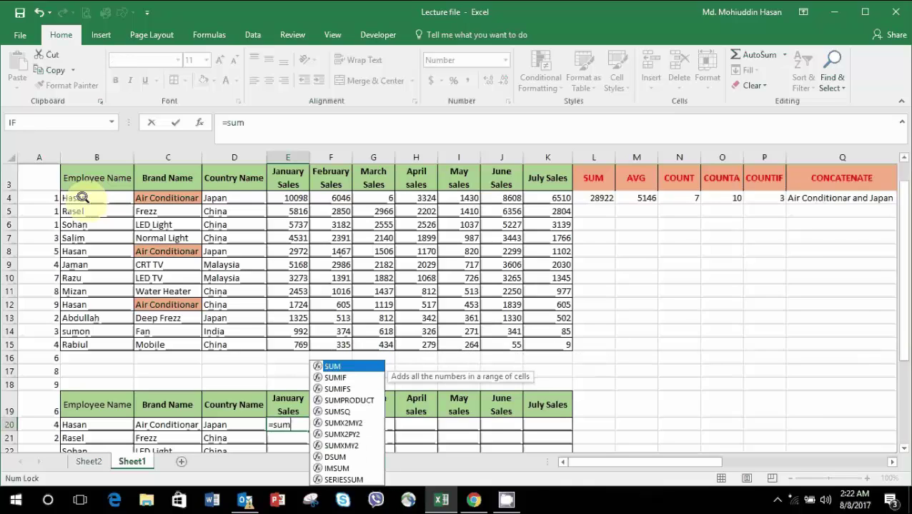
double_click(334, 386)
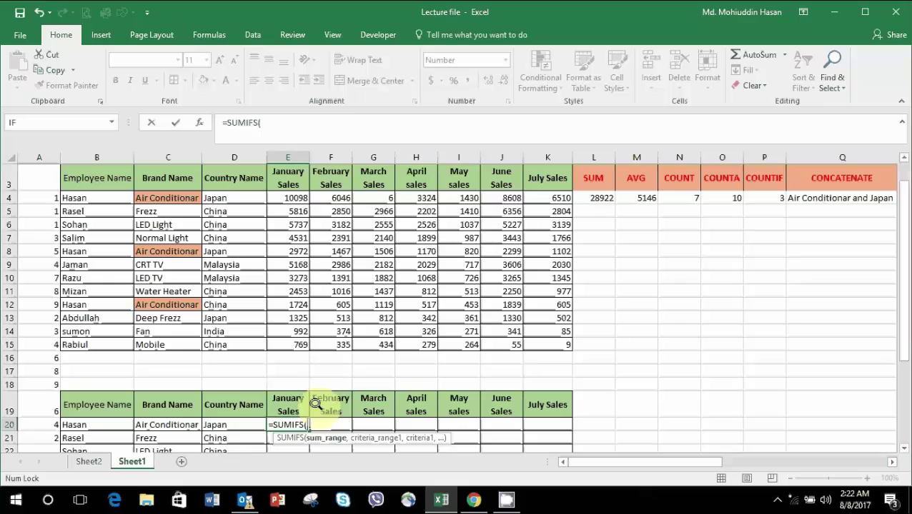
left_click(323, 197)
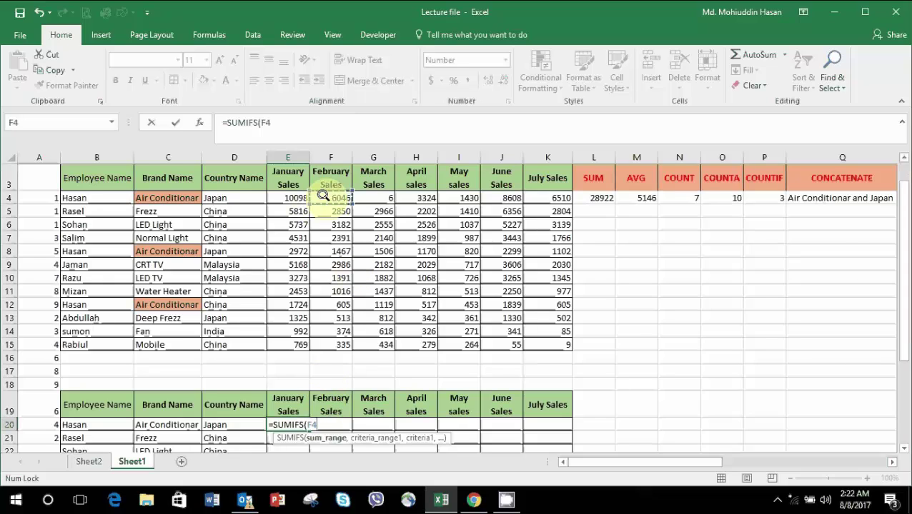
key("shift+Down")
key("shift+Down")
key("shift+Down")
key("shift+Down")
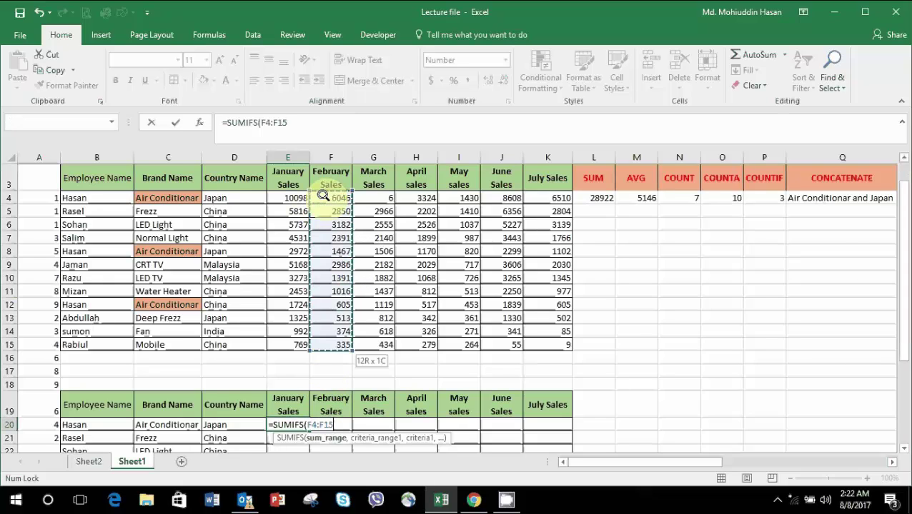
type(",")
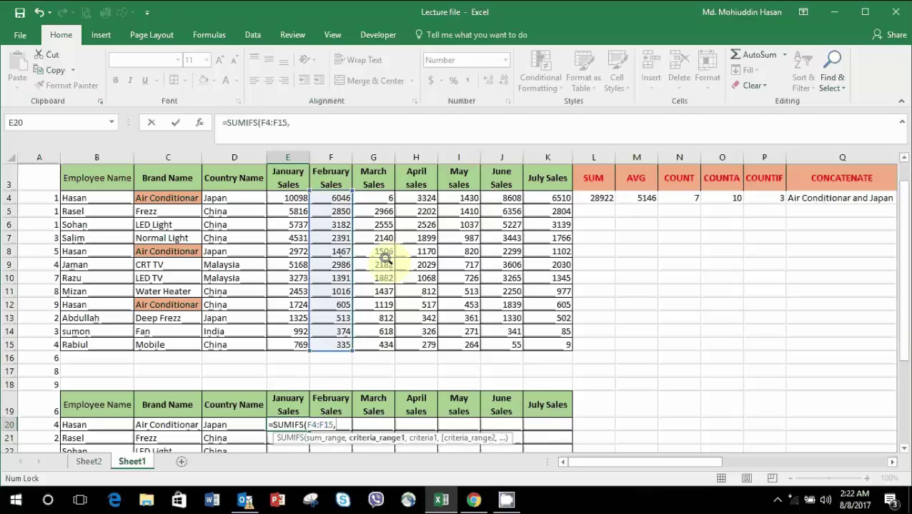
left_click(155, 194)
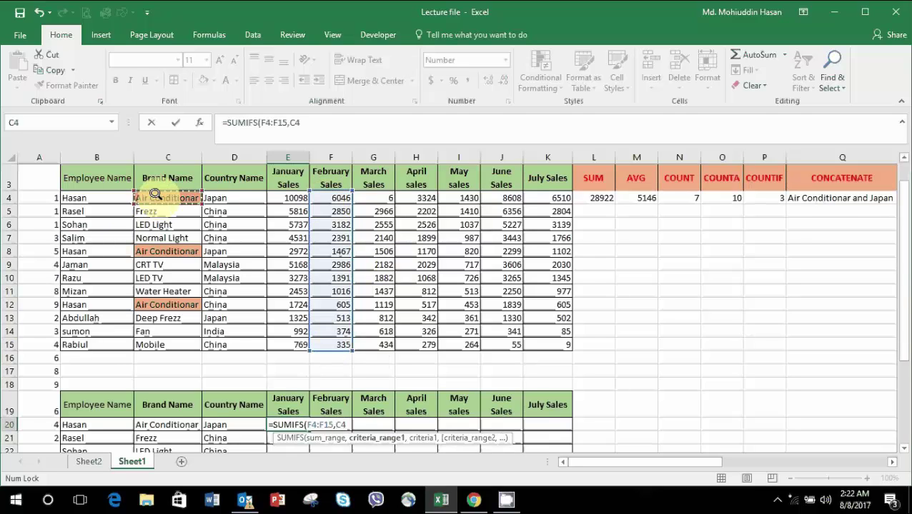
key("shift+Down")
key("shift+Down")
key("shift+Down")
key("shift+Down")
key("shift+Down")
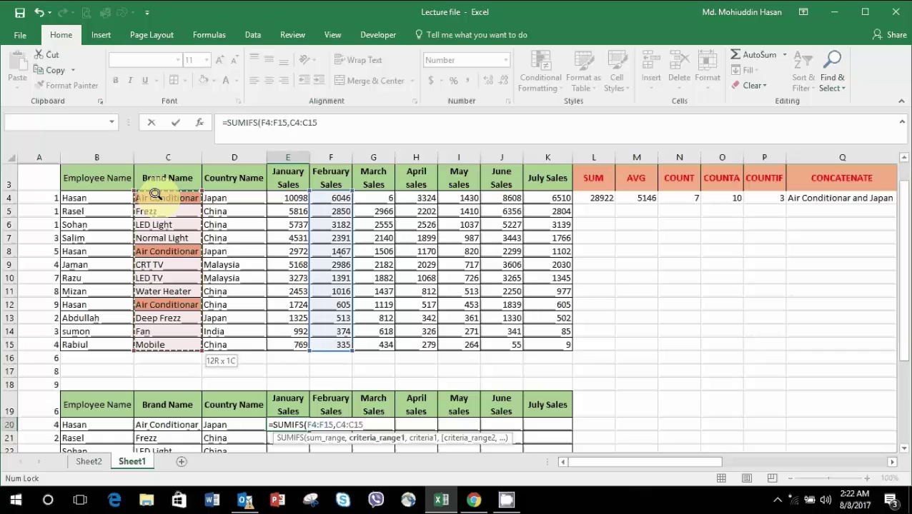
type(",")
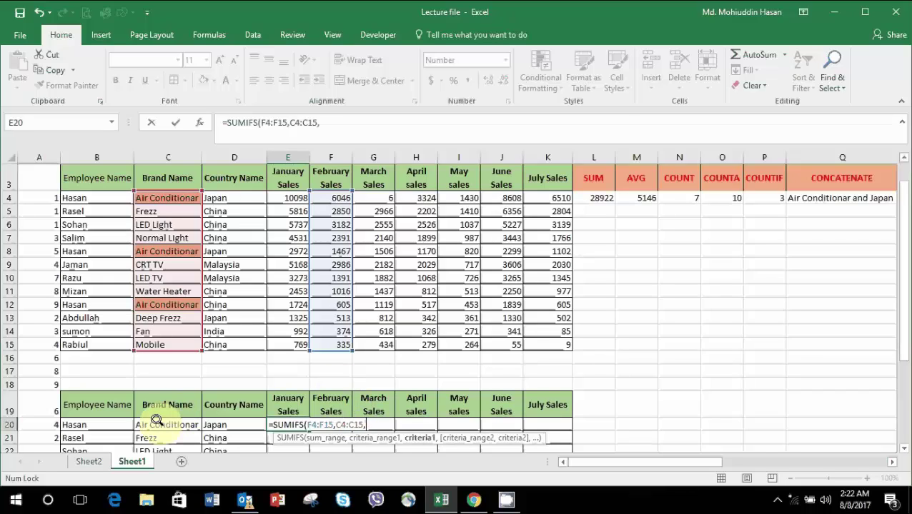
- Add criteria C20, B4:B15 and B20 to complete the SUMIFS, returning 8117
left_click(155, 420)
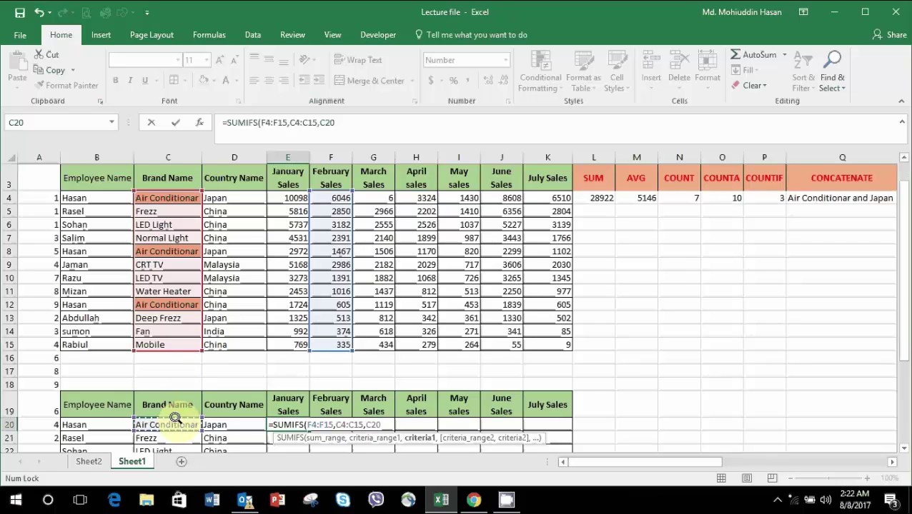
type(",")
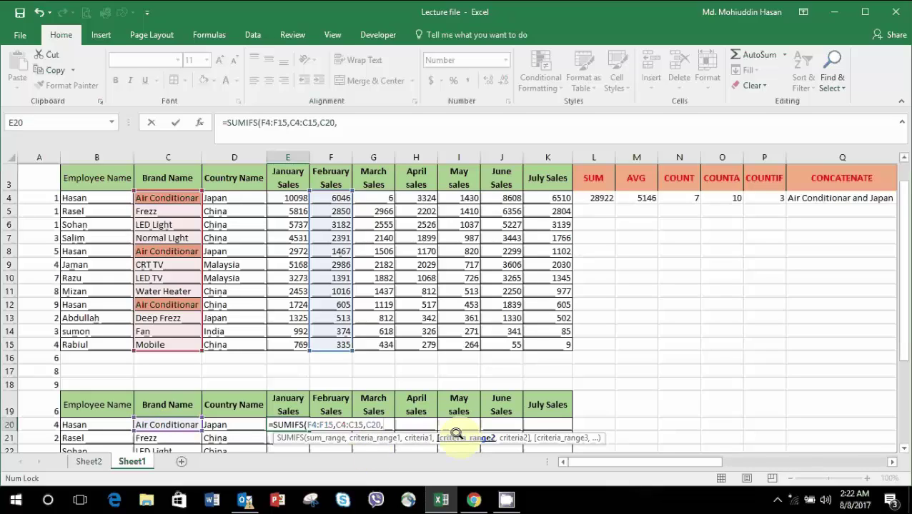
left_click(73, 191)
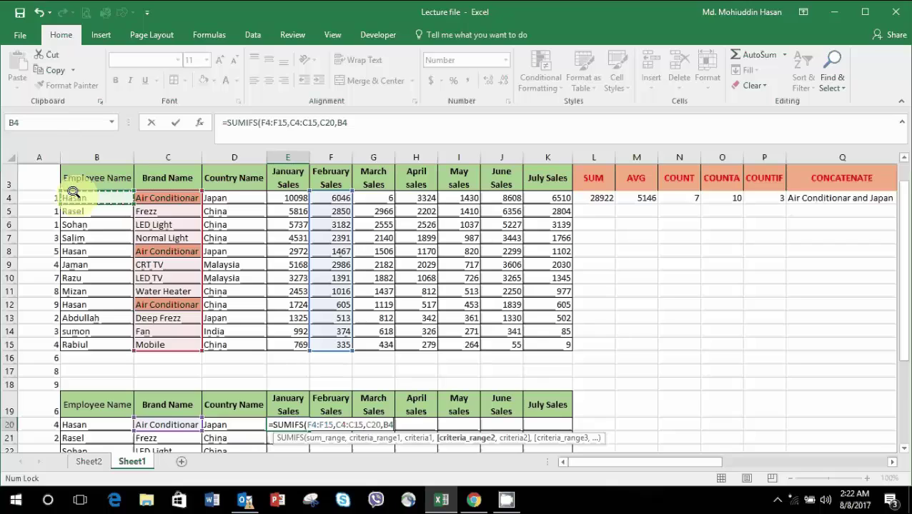
mouse_move(73, 191)
left_mouse_down()
mouse_move(114, 293)
mouse_move(114, 344)
left_mouse_up()
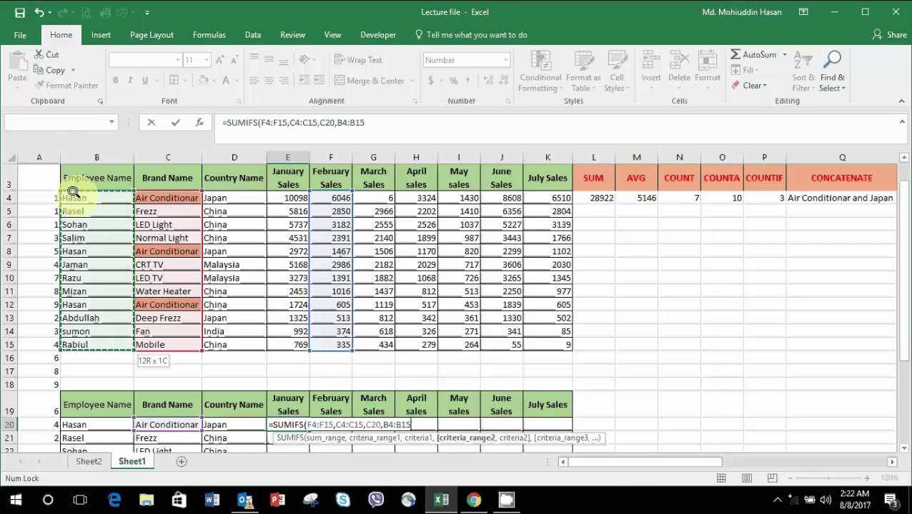
type(",")
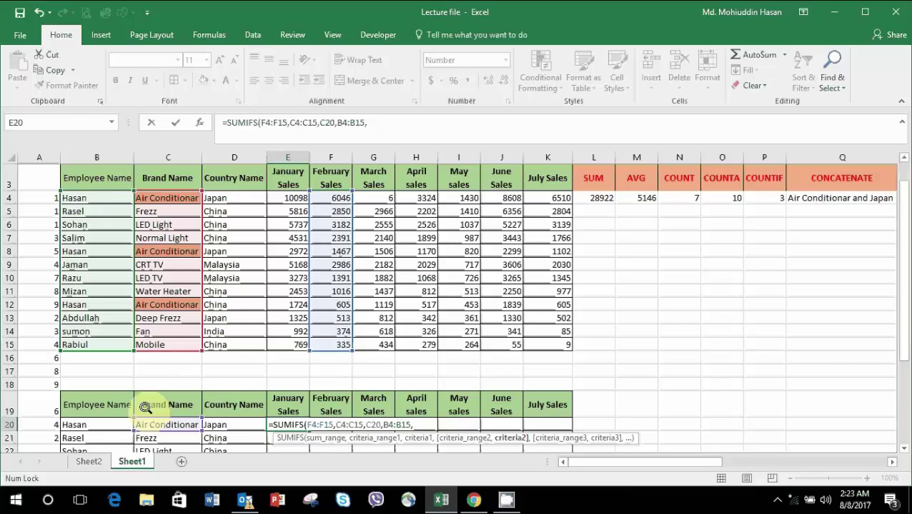
left_click(92, 422)
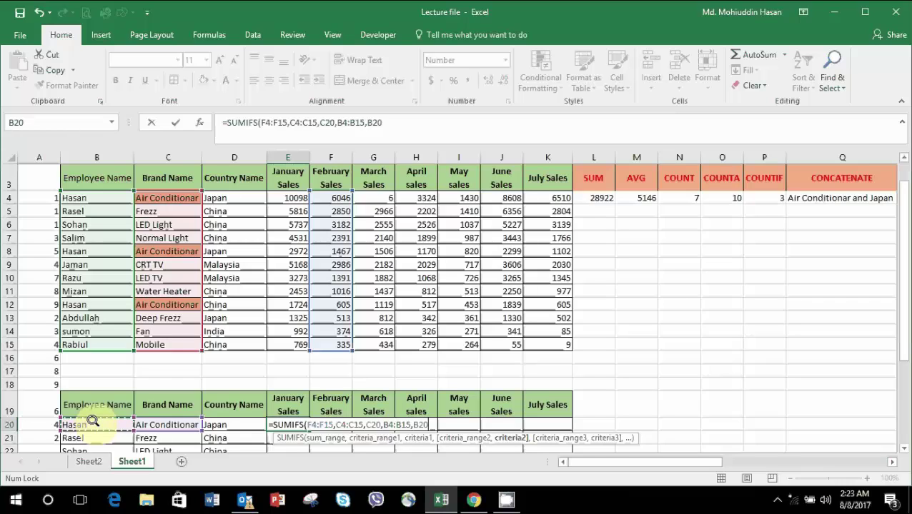
type(")")
key("Return")
key("Up")
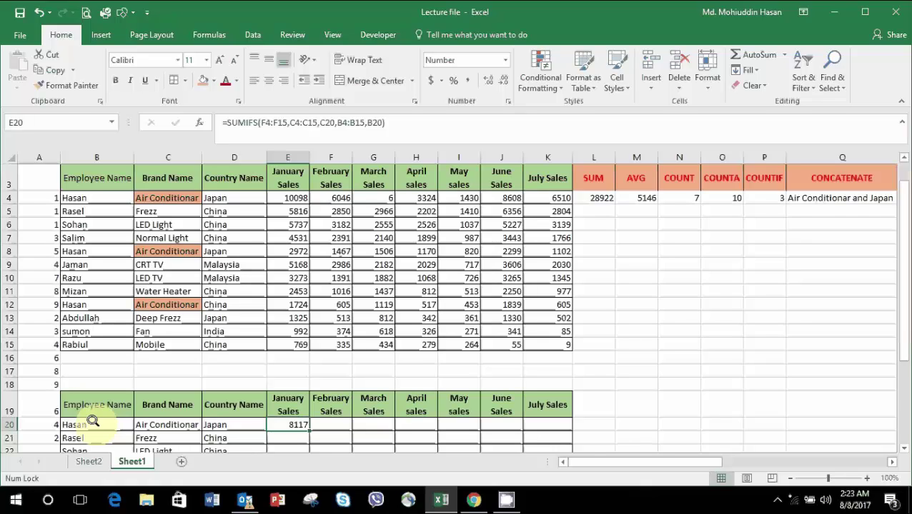
left_click(89, 304)
left_click(75, 246)
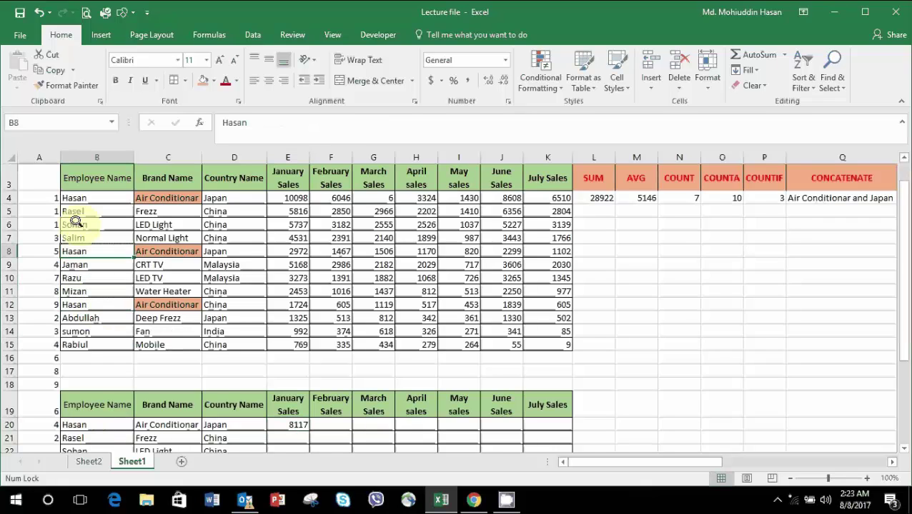
left_click(75, 198)
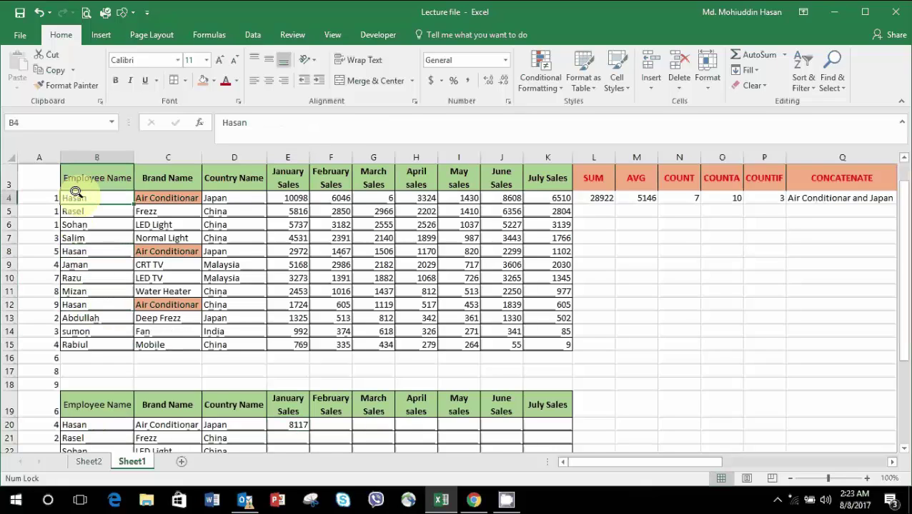
left_click(285, 196)
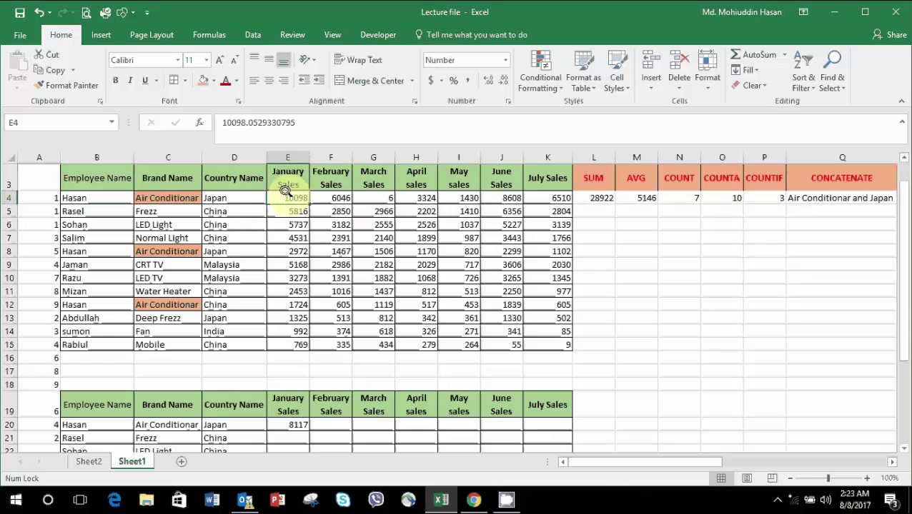
left_click(285, 251, "ctrl")
left_click(285, 301, "ctrl")
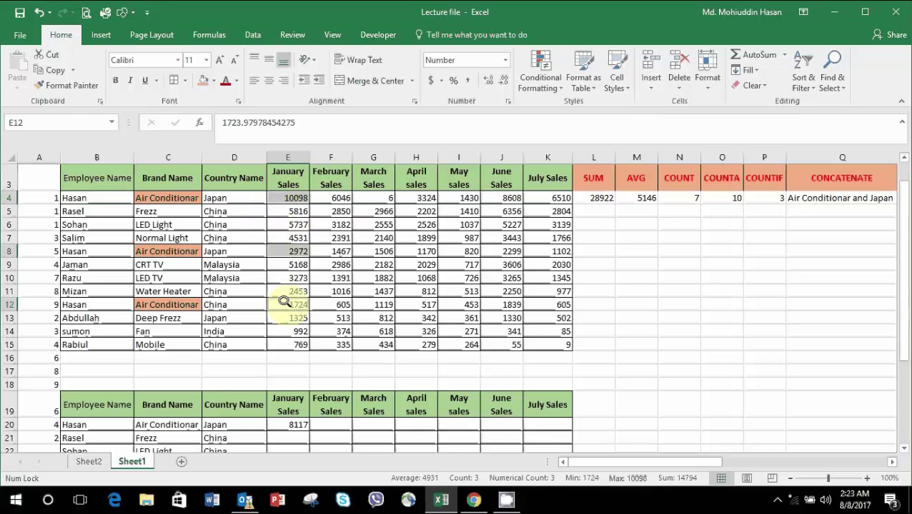
left_click(544, 409)
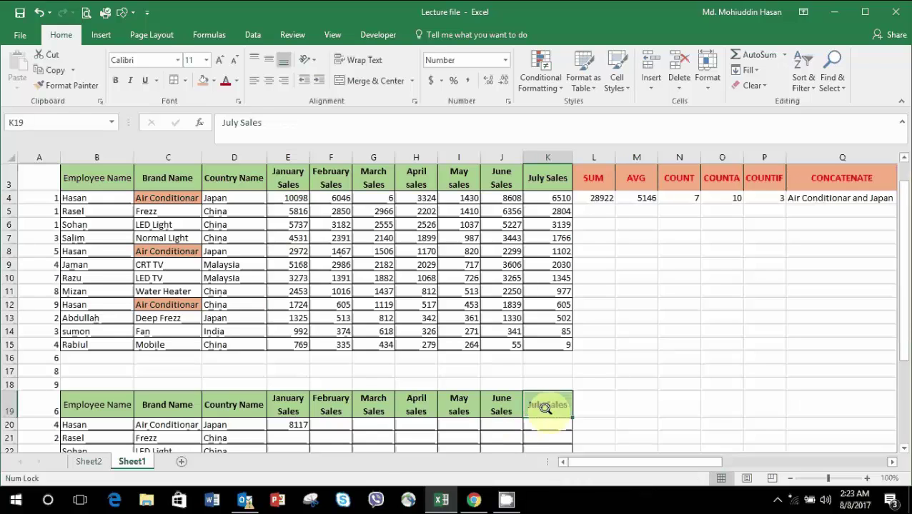
left_click(327, 196)
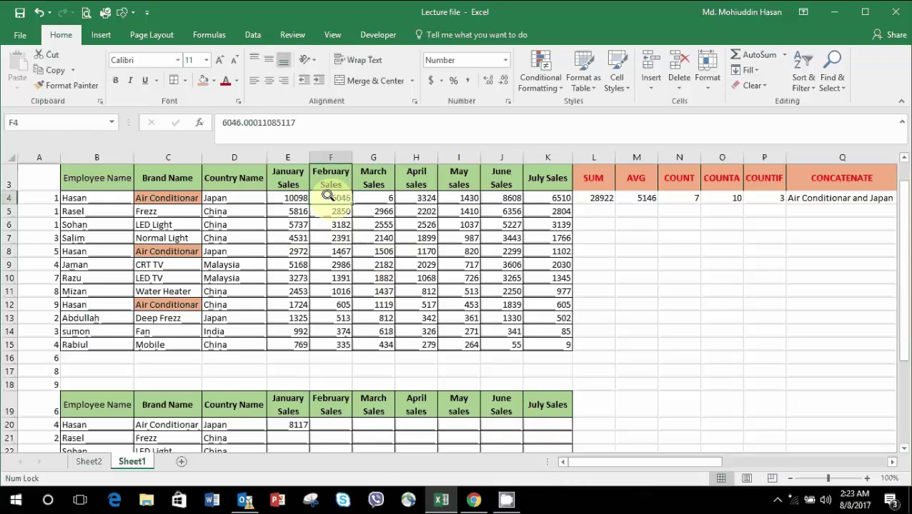
left_click(331, 250, "ctrl")
left_click(331, 304, "ctrl")
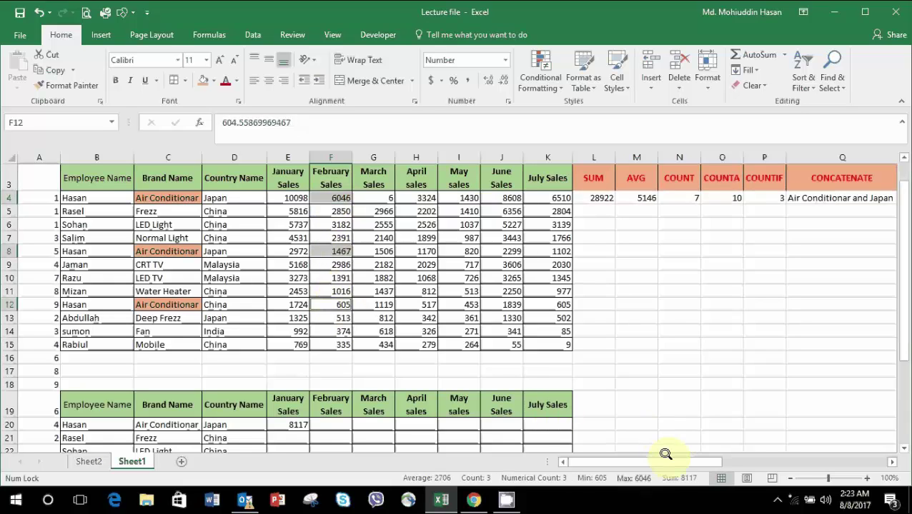
left_click(100, 305)
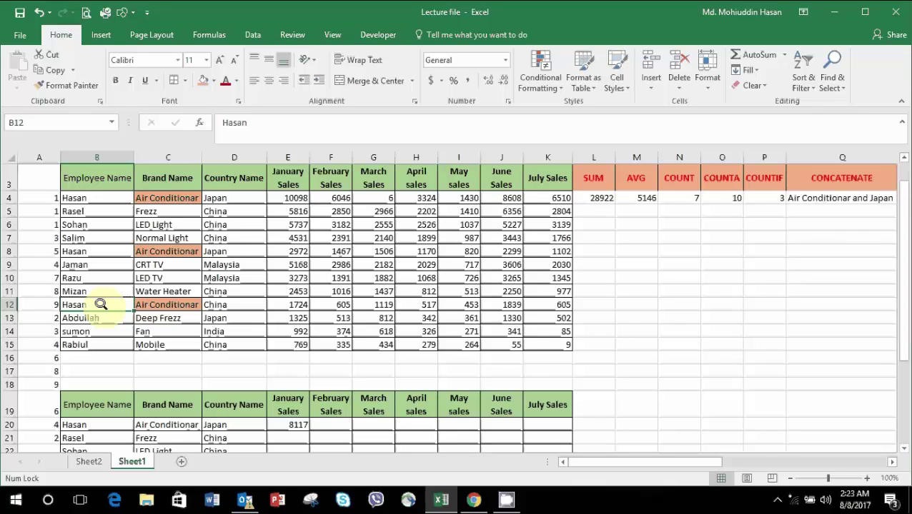
- Change B12's employee to a different name and check F4 plus F8 total 7513
type("Hos")
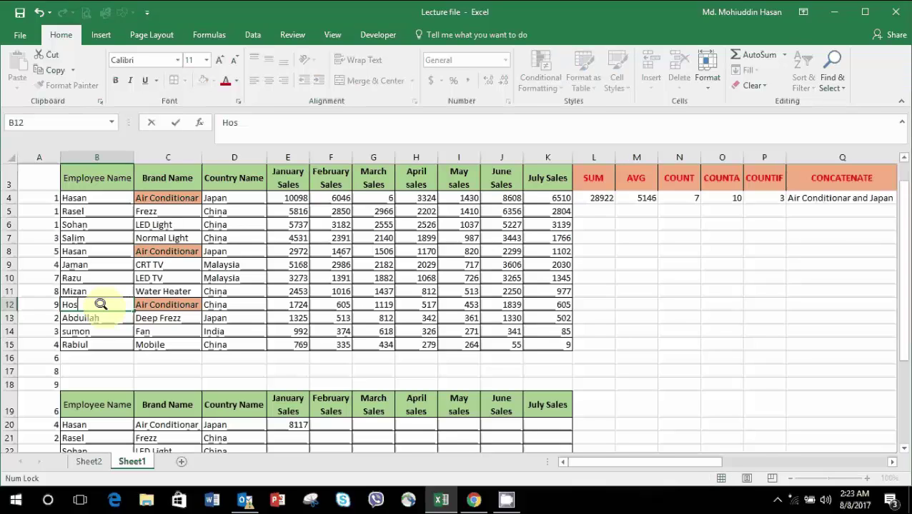
type("sain")
key("Return")
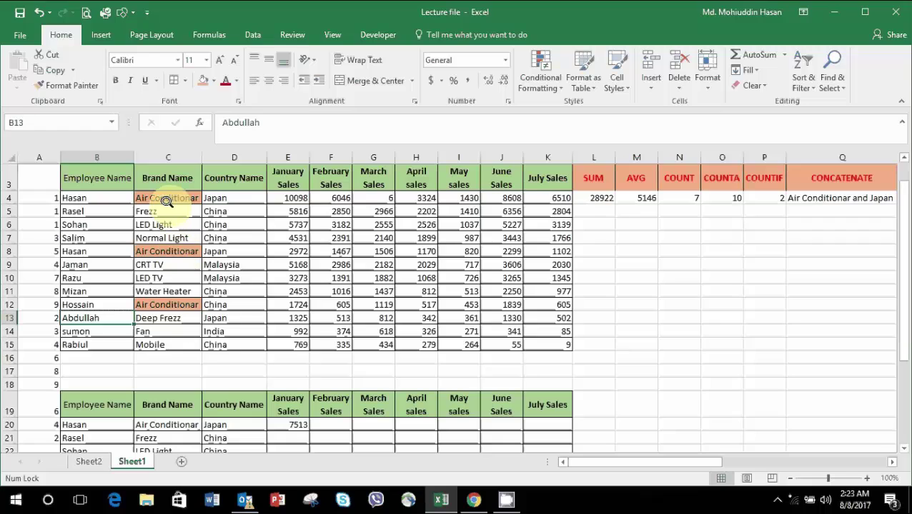
left_click(98, 301)
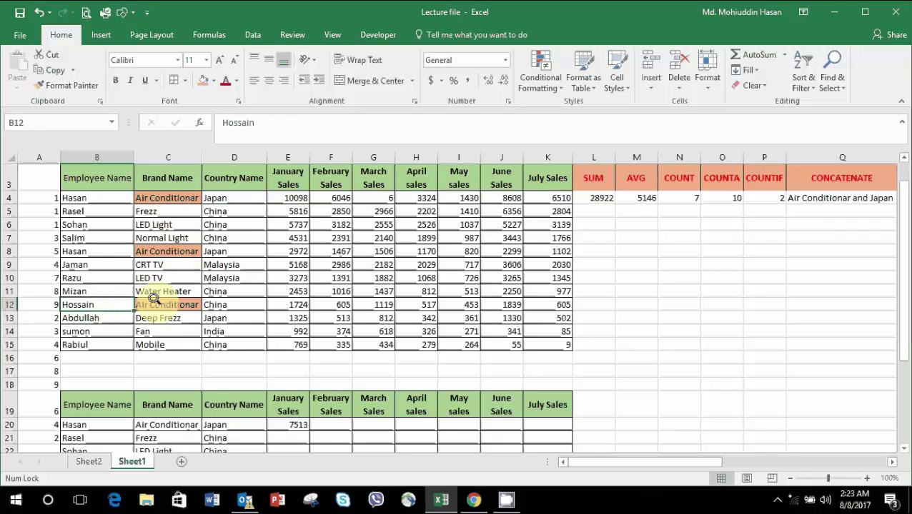
left_click(148, 302)
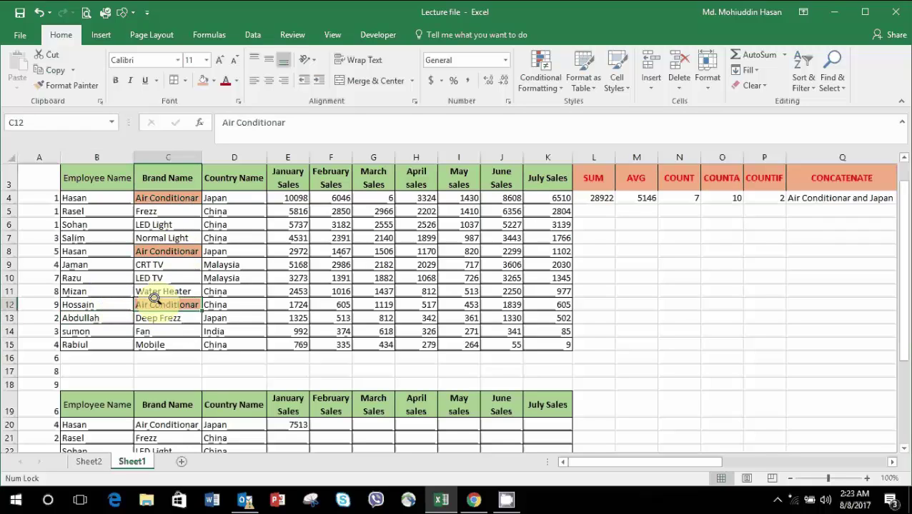
left_click(75, 302)
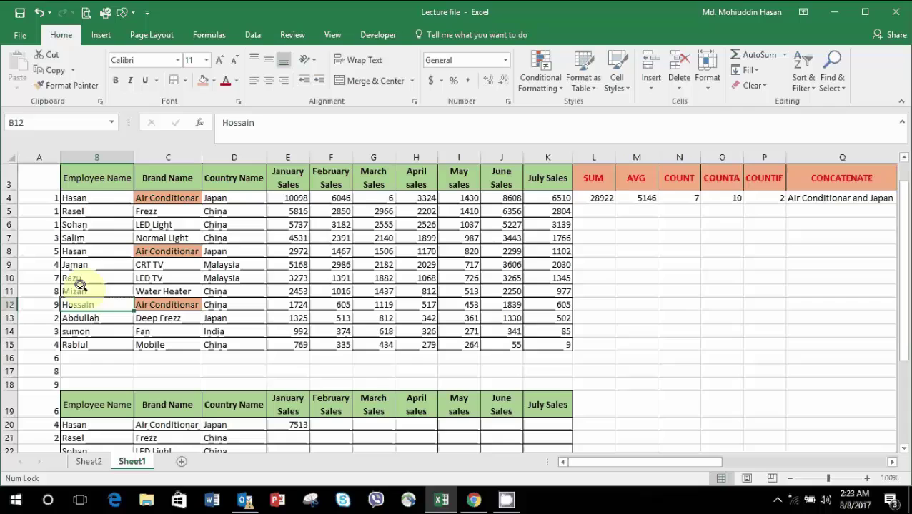
left_click(77, 197)
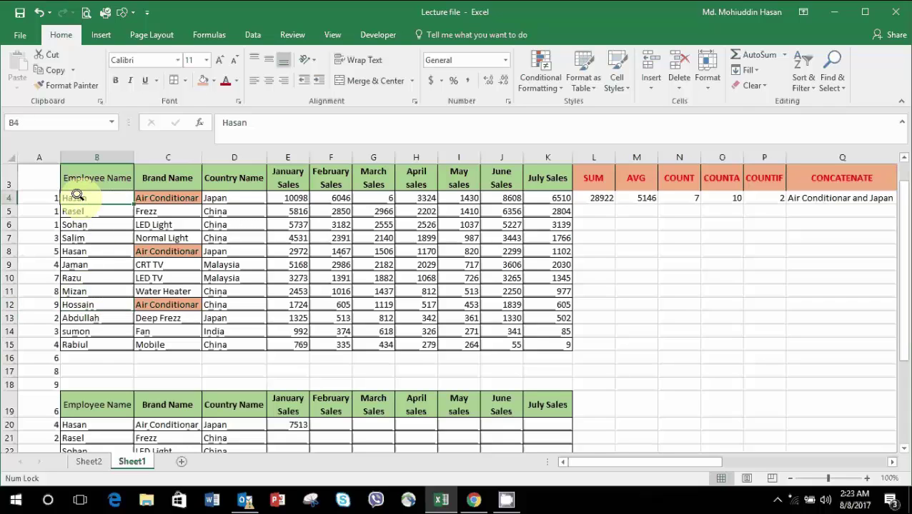
left_click(291, 197)
left_click(336, 199)
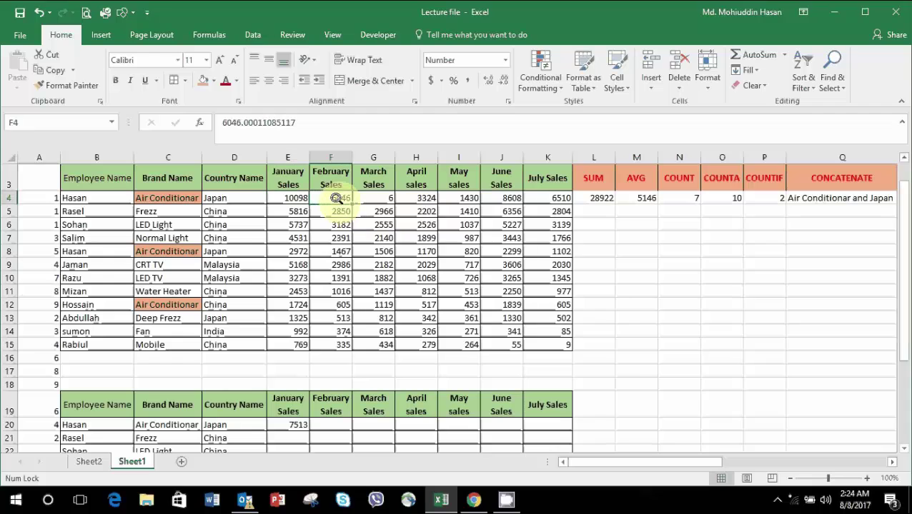
left_click(334, 250, "ctrl")
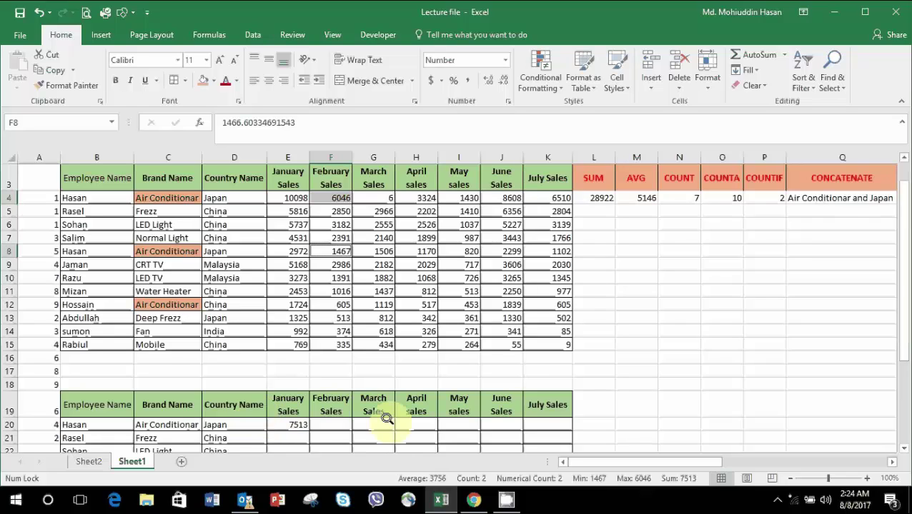
- Review E20's SUMIFS formula and its criteria cells, then select F20
left_click(385, 424)
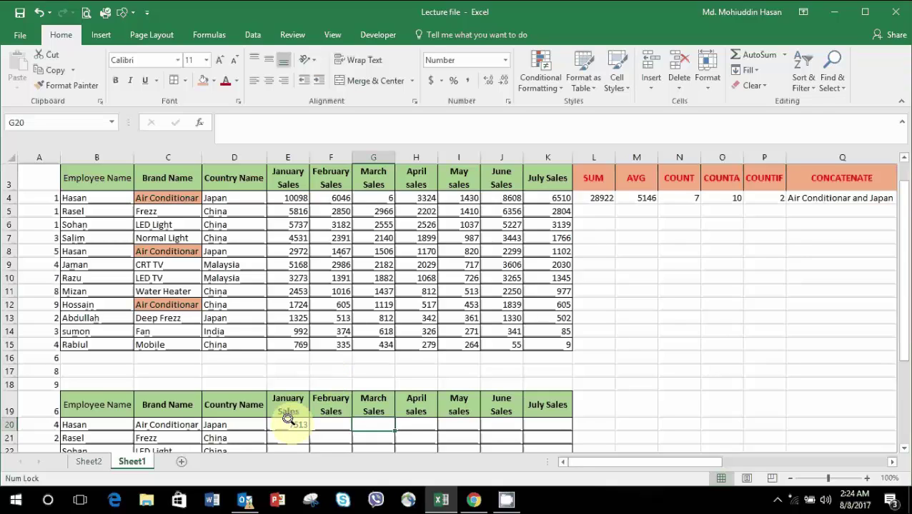
left_click(287, 421)
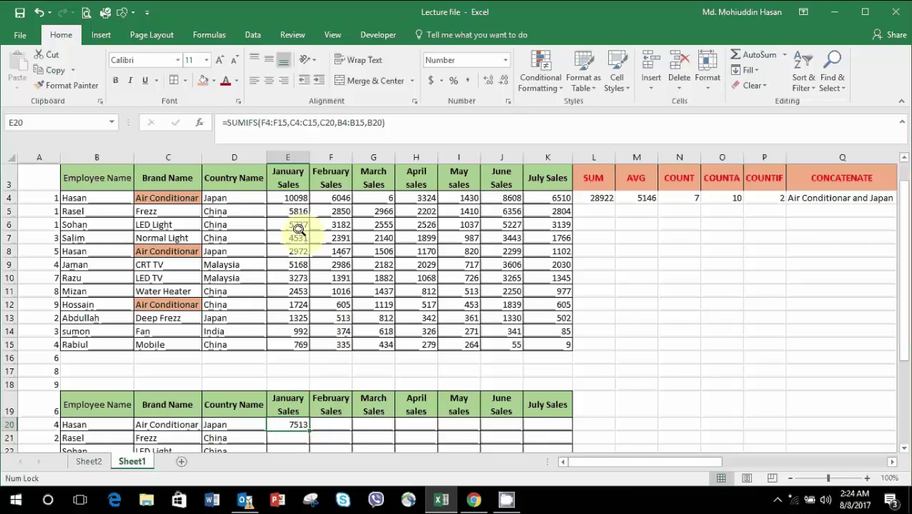
left_click(328, 198)
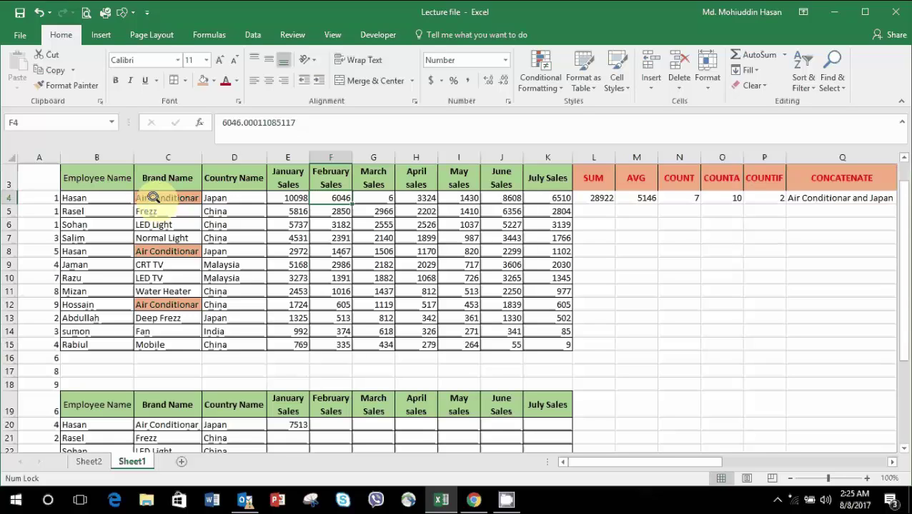
left_click(162, 422)
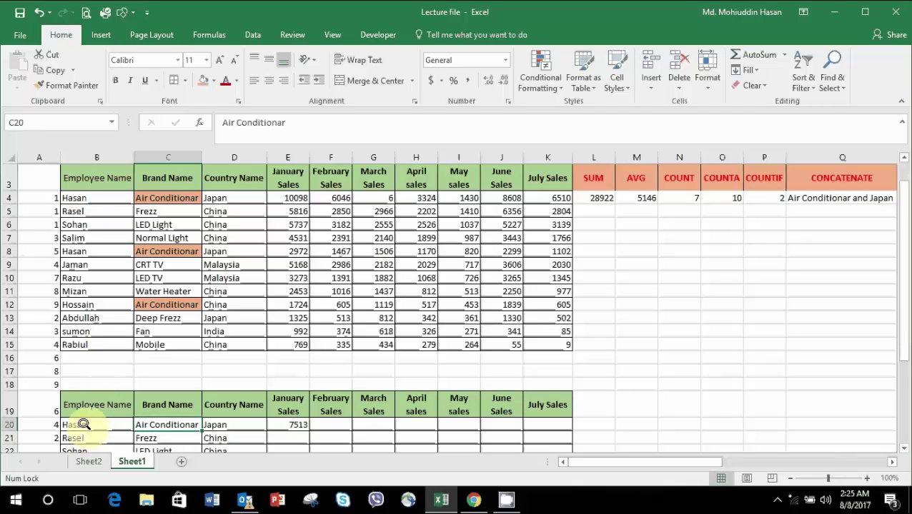
left_click(278, 423)
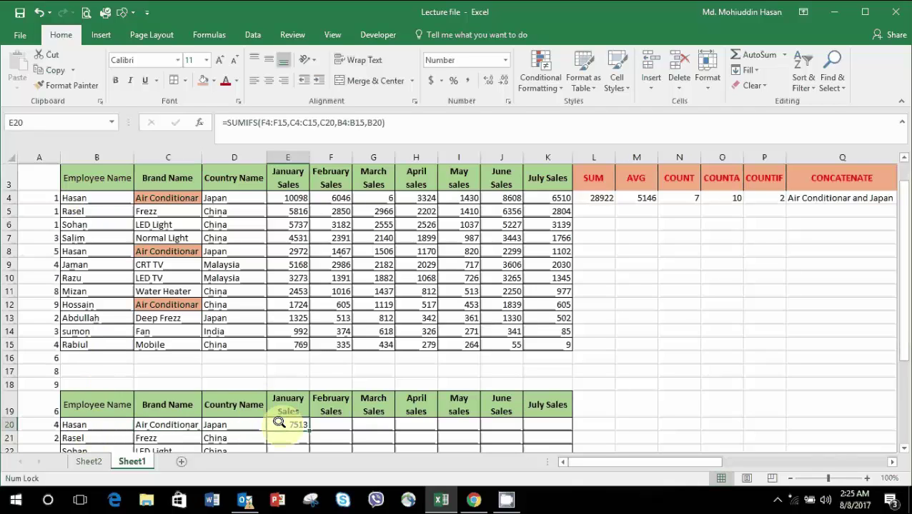
left_click(333, 423)
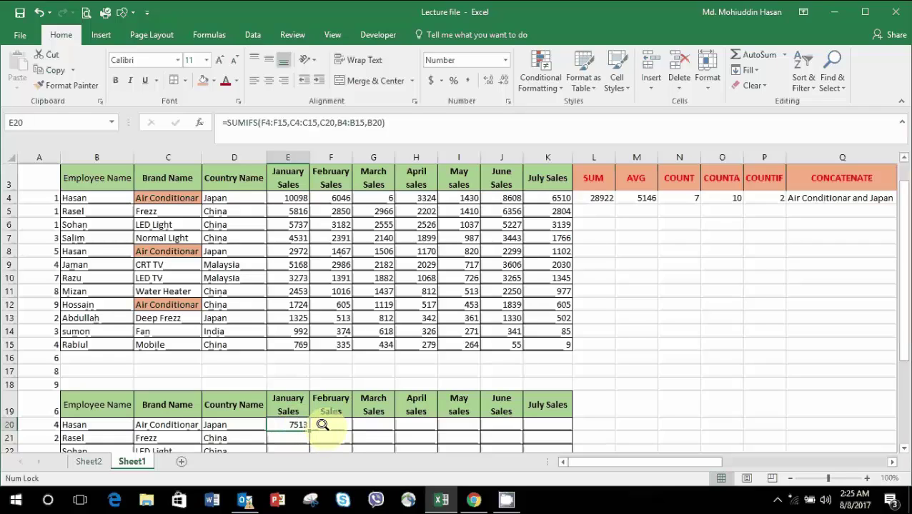
left_click(322, 425)
type("=su")
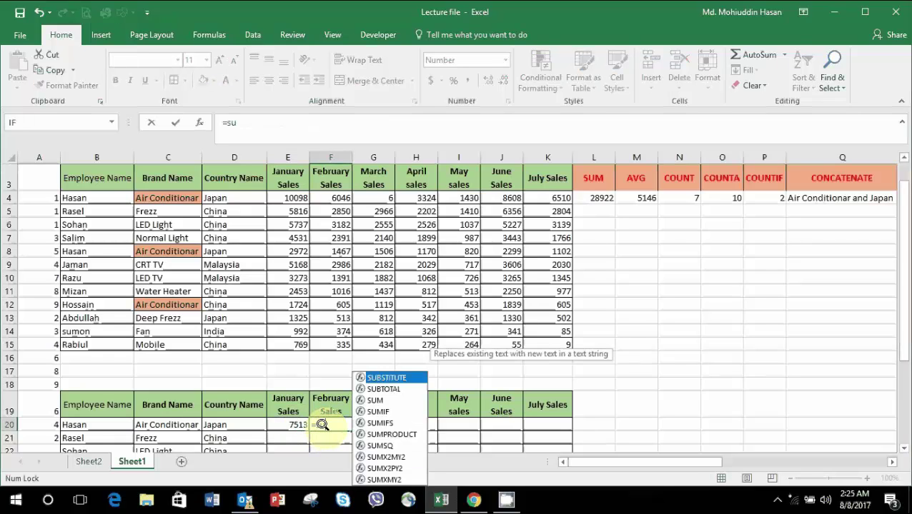
type("m")
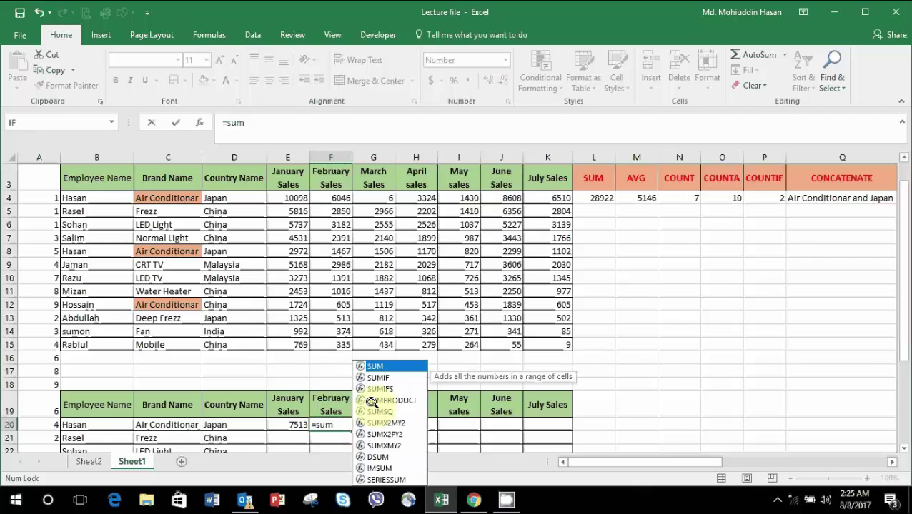
double_click(381, 388)
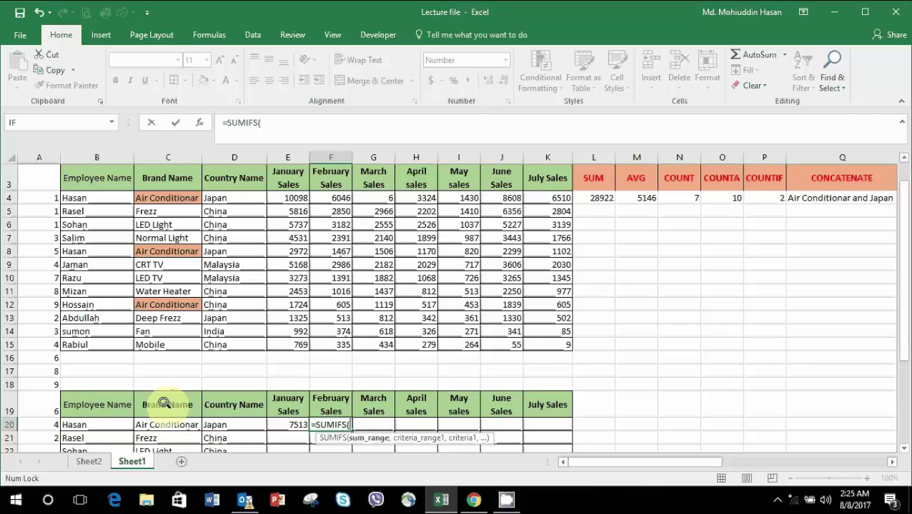
key("BackSpace")
key("BackSpace")
key("BackSpace")
key("BackSpace")
key("BackSpace")
key("BackSpace")
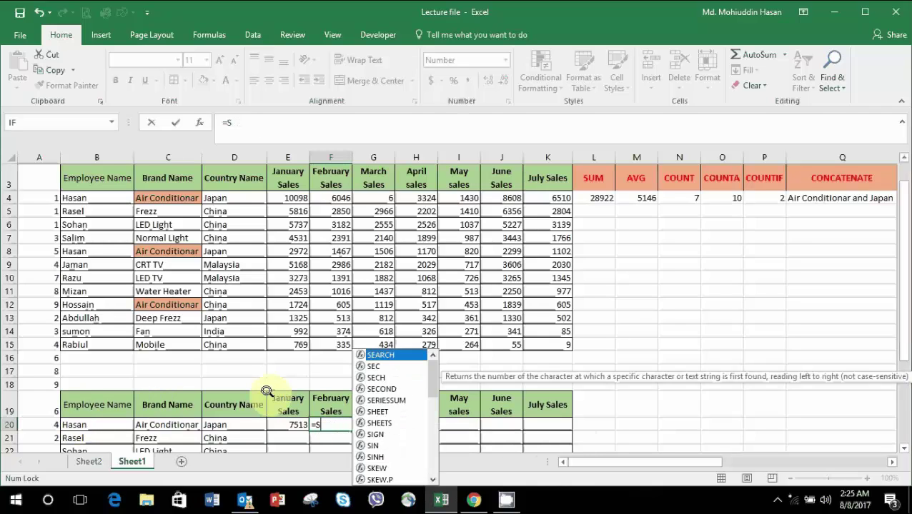
key("BackSpace")
key("BackSpace")
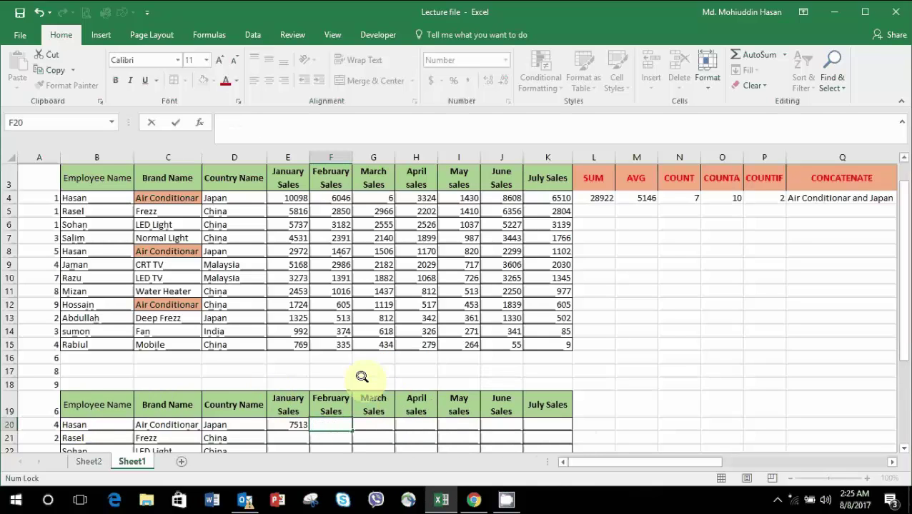
- Change E20's SUMIFS sum range to January sales E4:E15, giving 13070
left_click(363, 384)
left_click(280, 425)
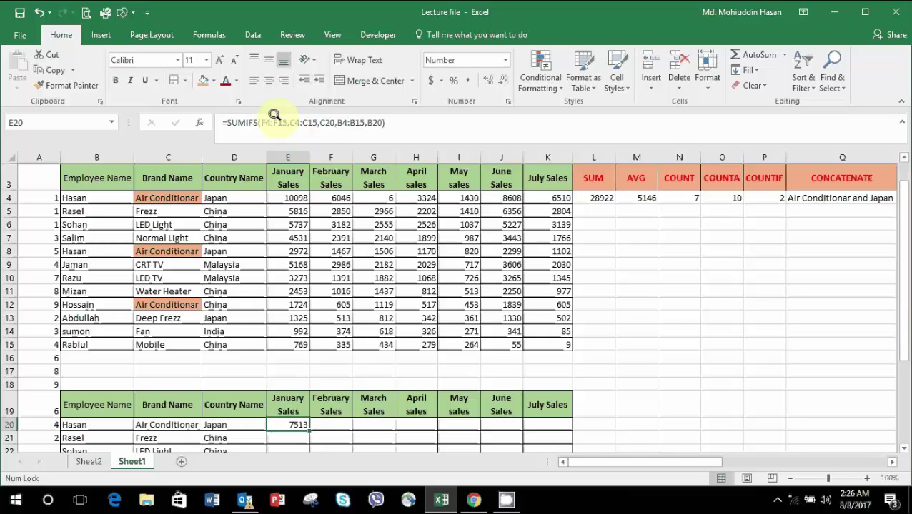
left_click(263, 119)
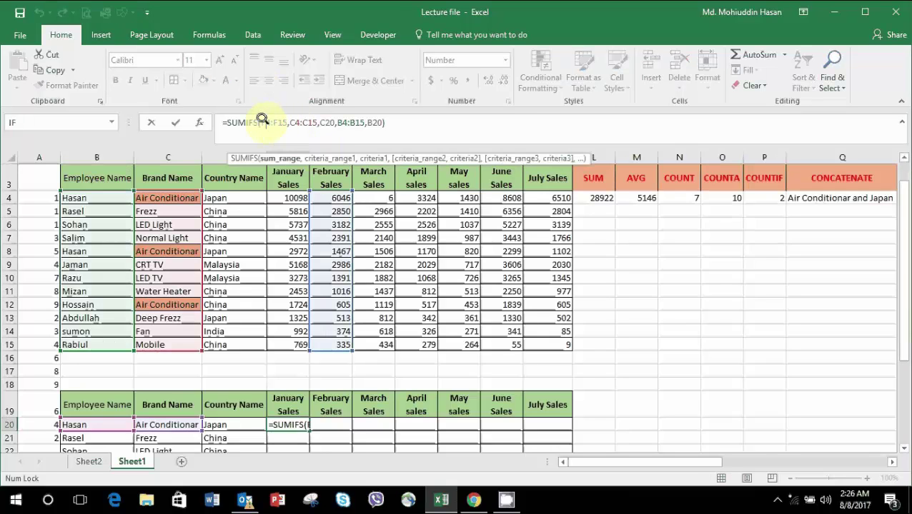
type("e")
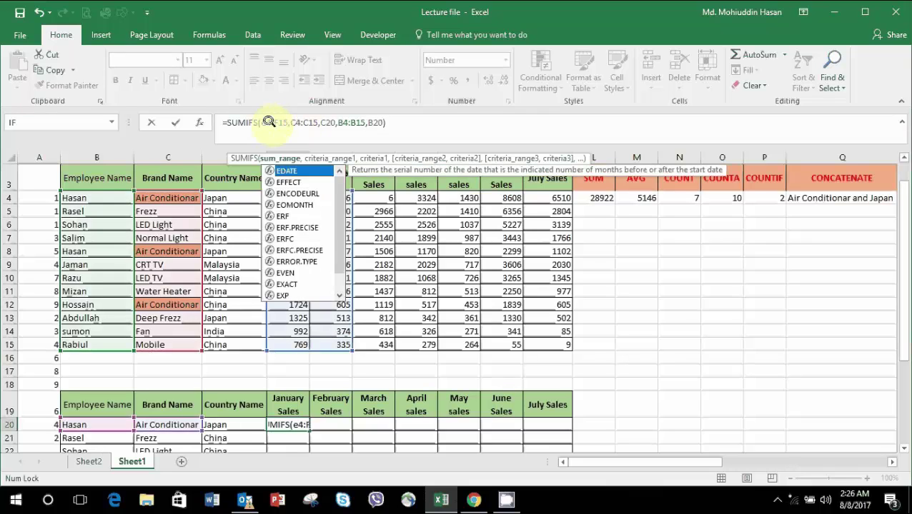
type("4")
key("BackSpace")
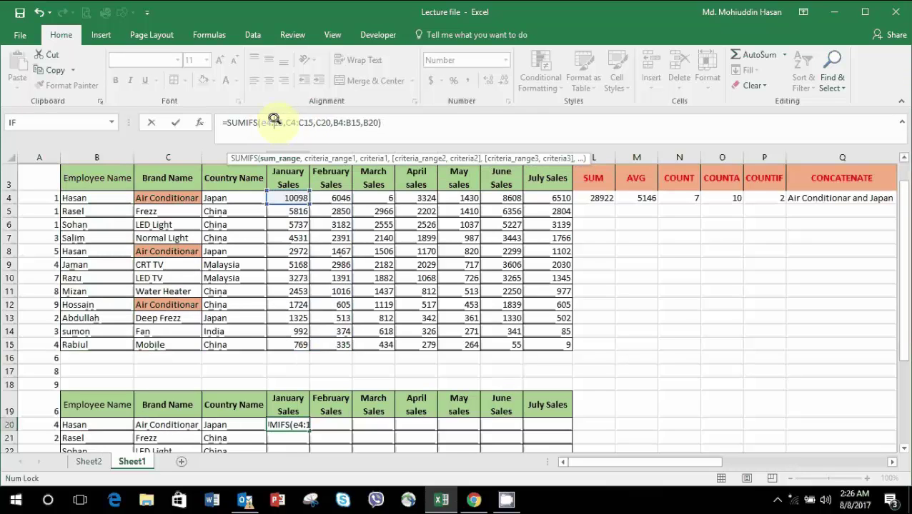
type("e")
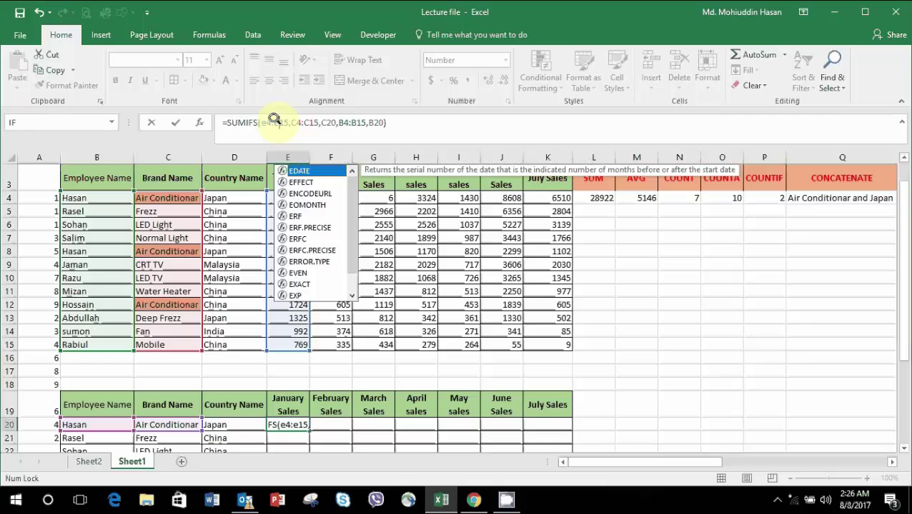
key("ctrl+Return")
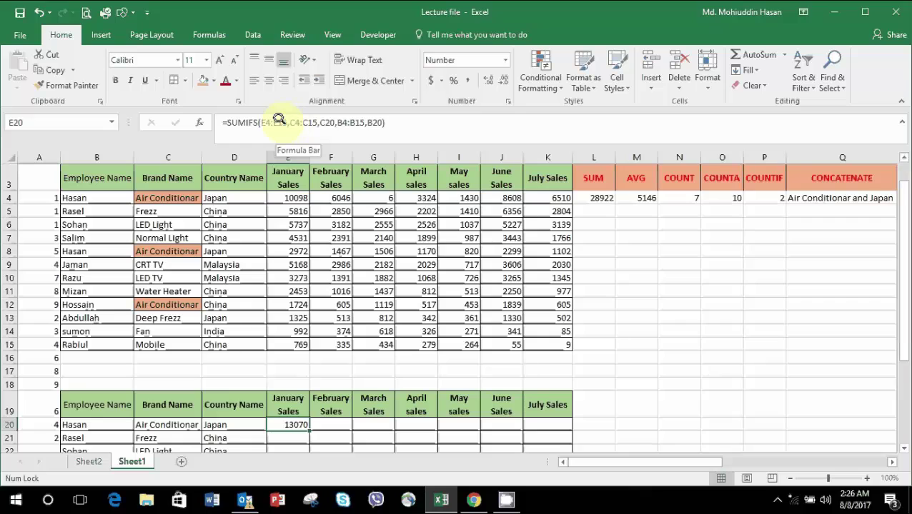
- Make $C$4 and $B$20 absolute in E20's SUMIFS, cancelling the close prompt
left_click(289, 119)
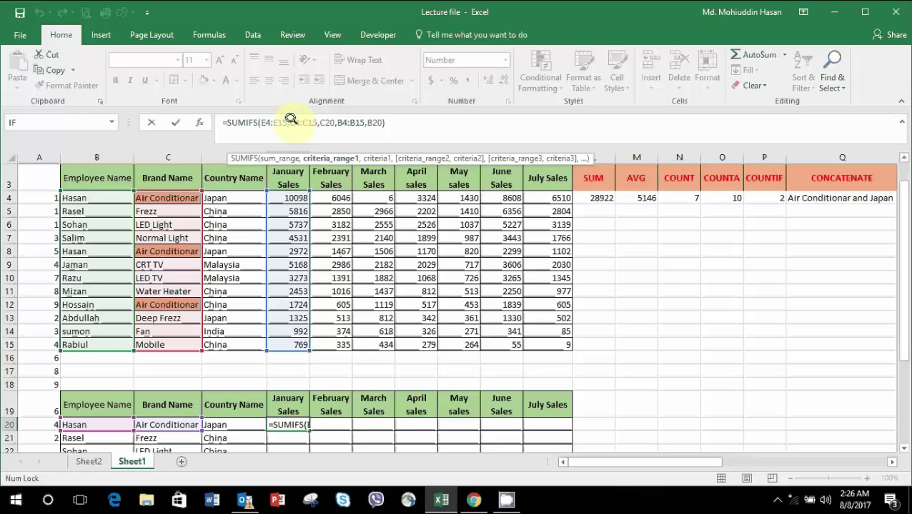
key("F4")
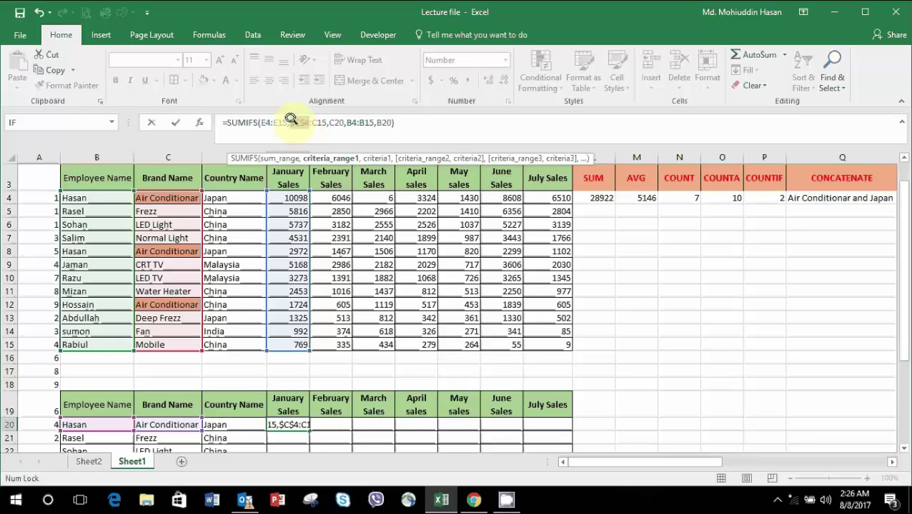
key("End")
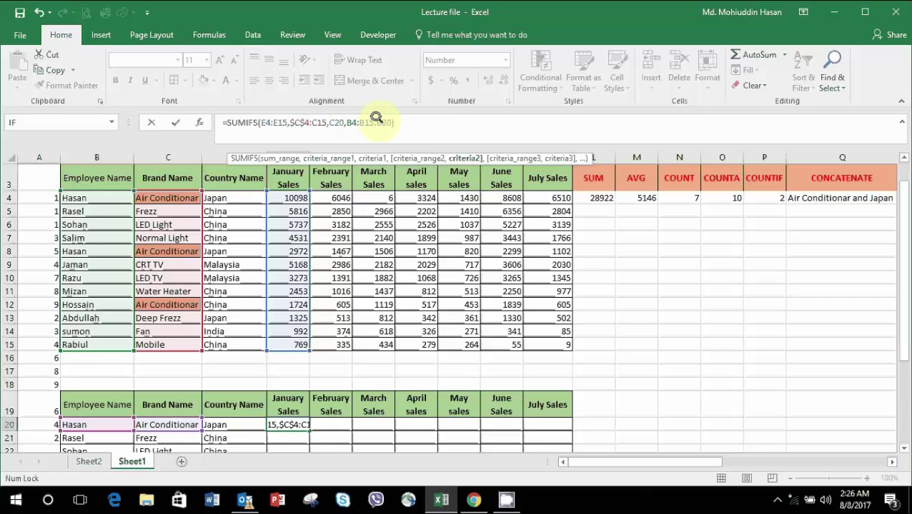
key("F4")
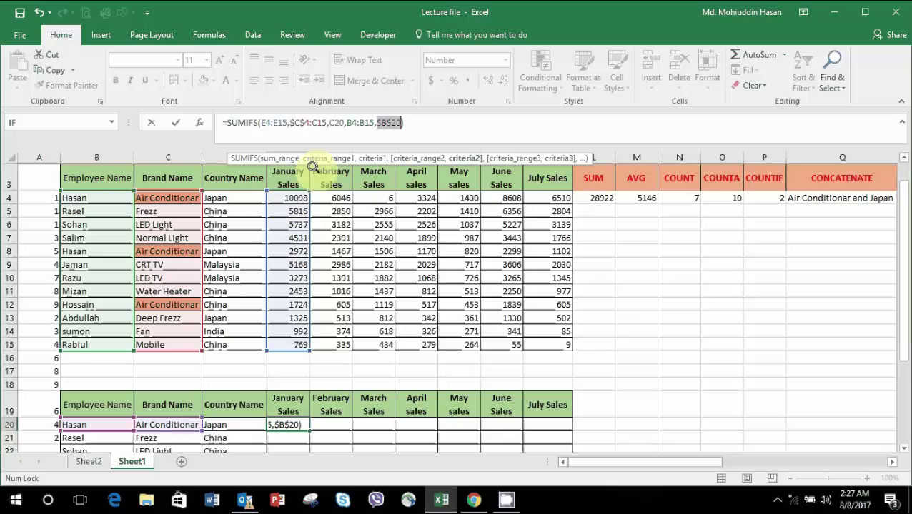
left_click(333, 122)
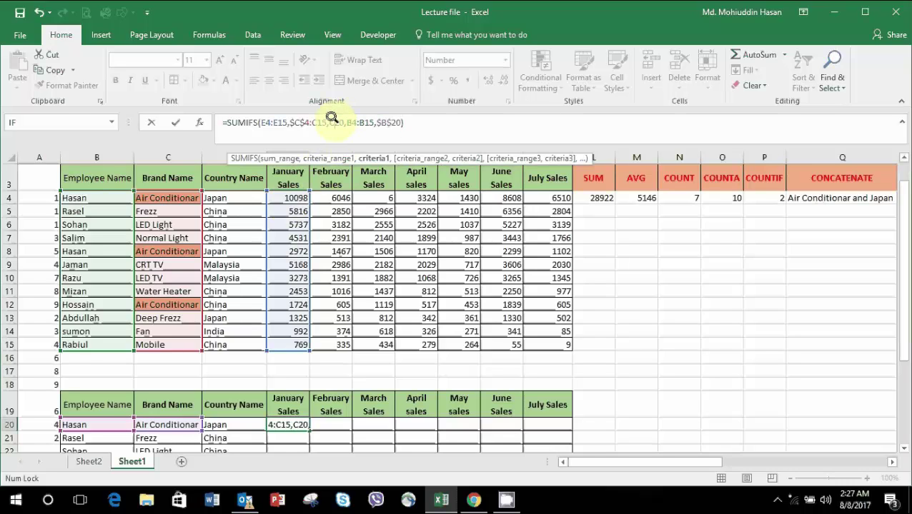
key("ctrl+Return")
key("alt+F4")
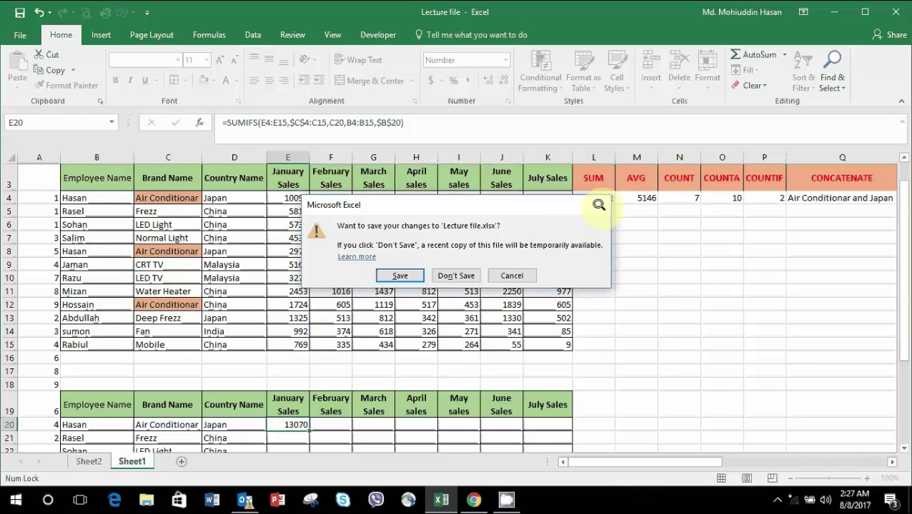
left_click(600, 204)
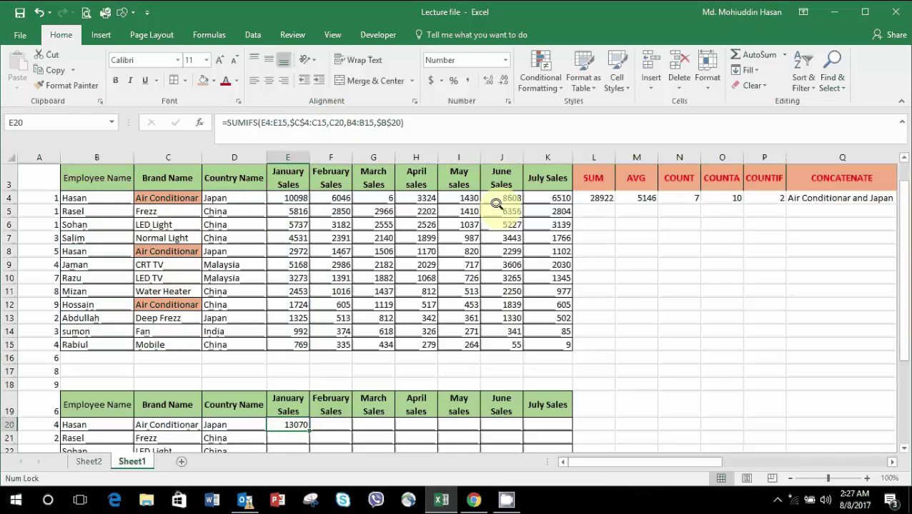
- Lock the brand criterion C20 and the brand range end $C$15
left_click(333, 119)
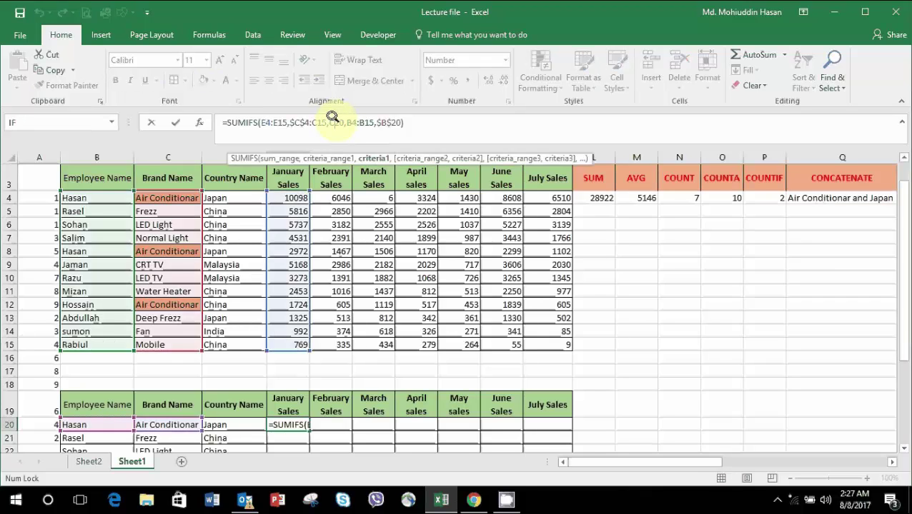
key("F4")
key("Right")
key("Right")
key("Right")
key("F4")
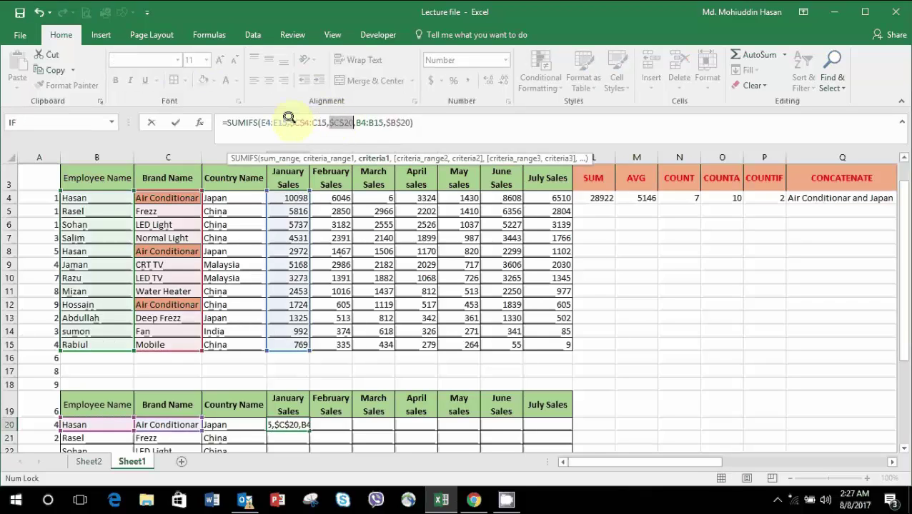
left_click(315, 120)
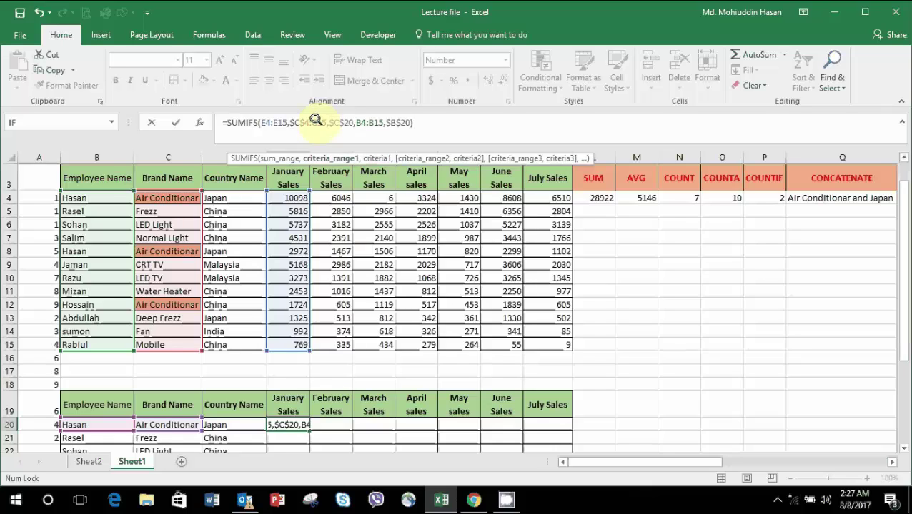
key("F4")
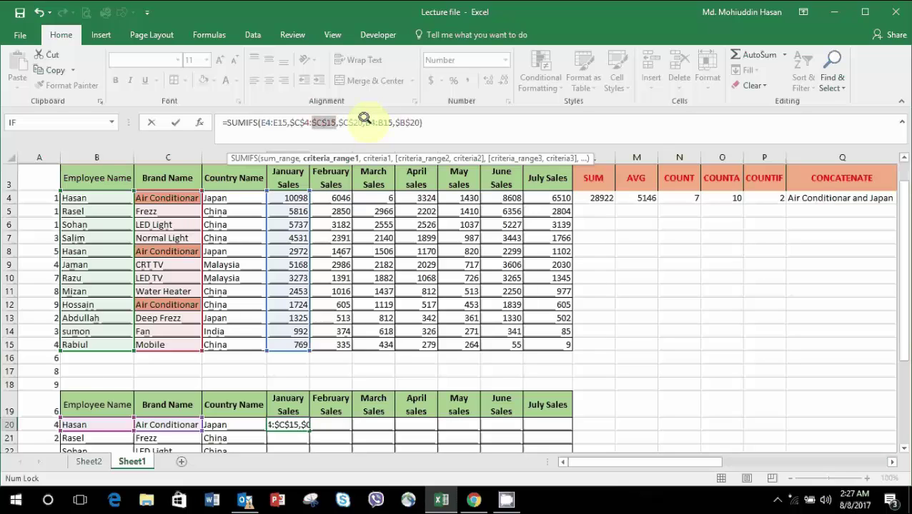
- Lock the employee range as $B$4:$B$15 and commit the formula
left_click(368, 118)
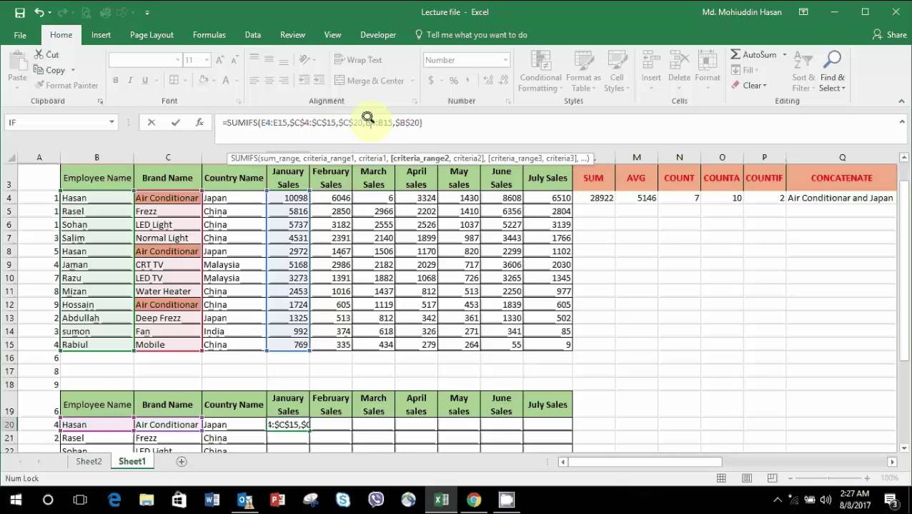
key("F4")
left_click_drag(365, 123, 389, 121)
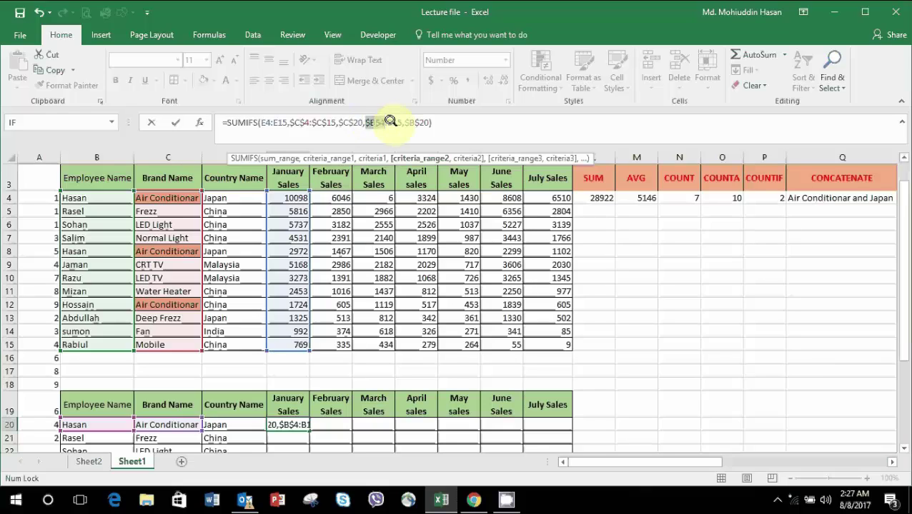
left_click(389, 122)
key("F4")
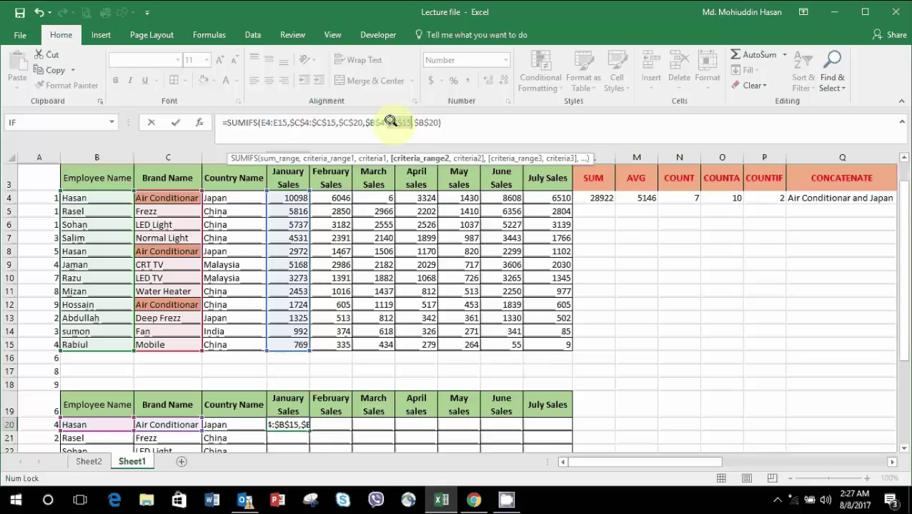
key("Return")
key("Up")
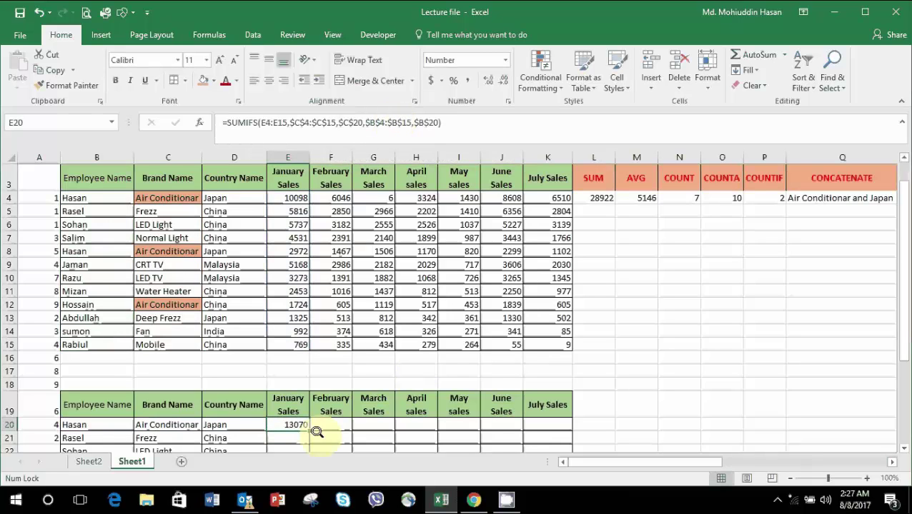
- Fill E20's formula across to K20 and confirm K4 plus K8 give July's 7612
left_click_drag(309, 431, 547, 429)
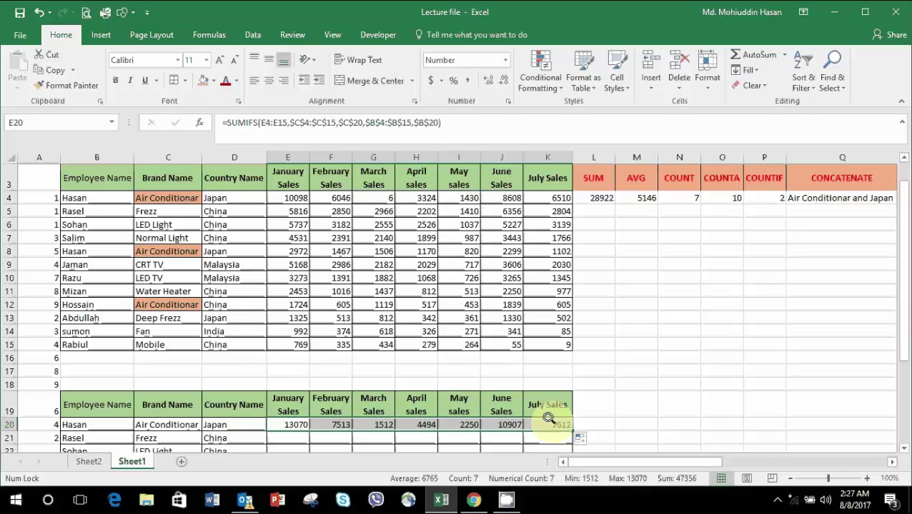
left_click(548, 420)
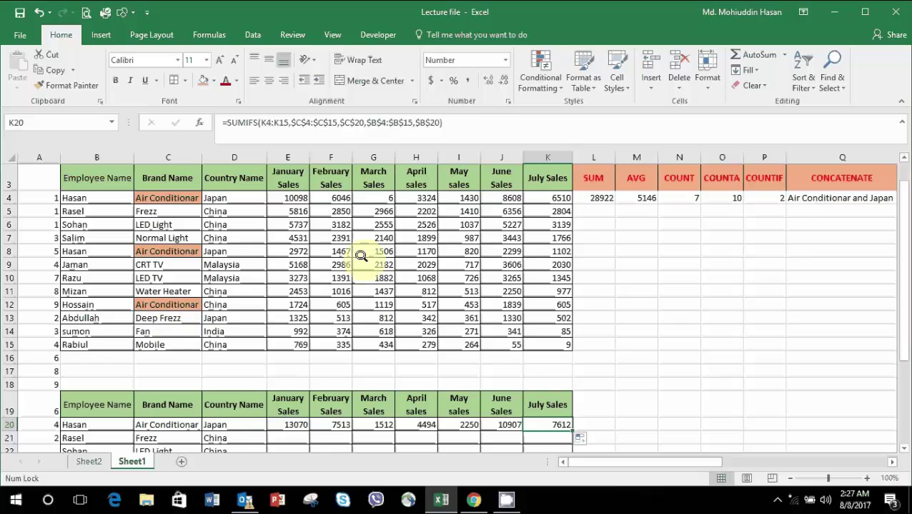
left_click(551, 195)
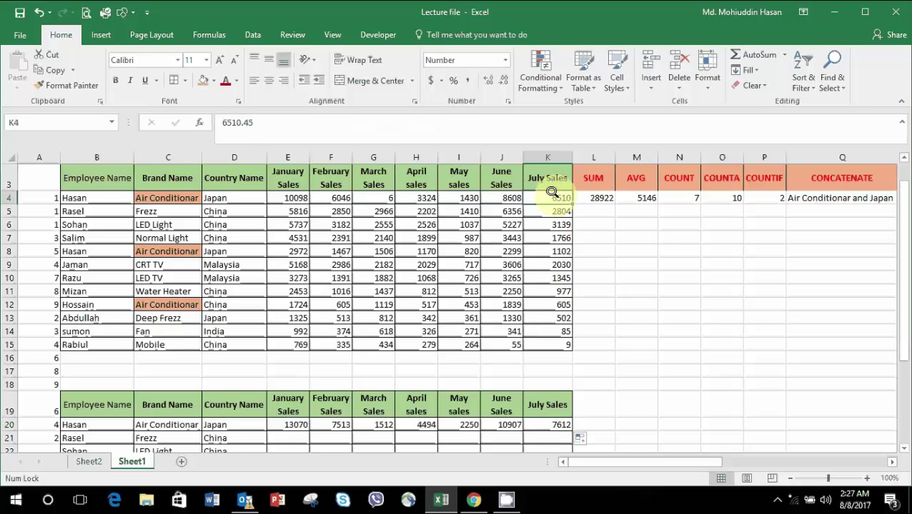
left_click(558, 248, "ctrl")
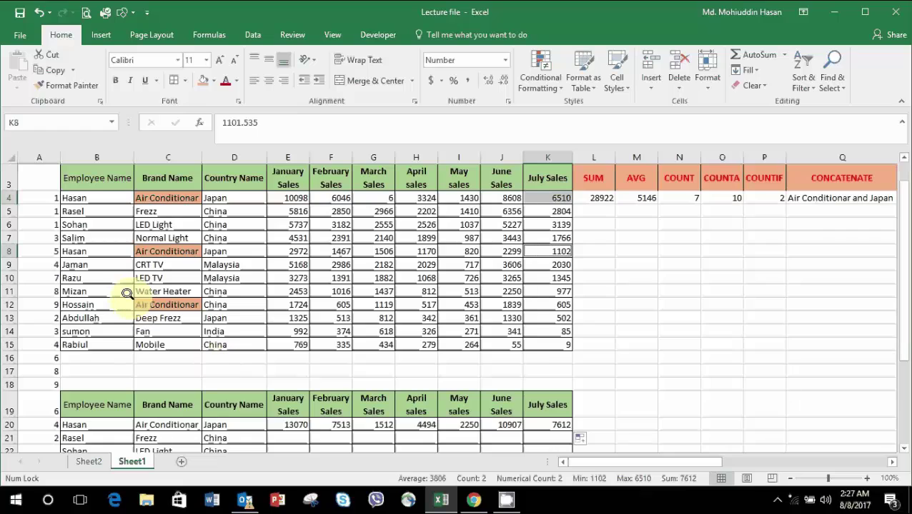
- Rename B12's employee to match row 20, raising E20's January total to 14794
left_click(85, 305)
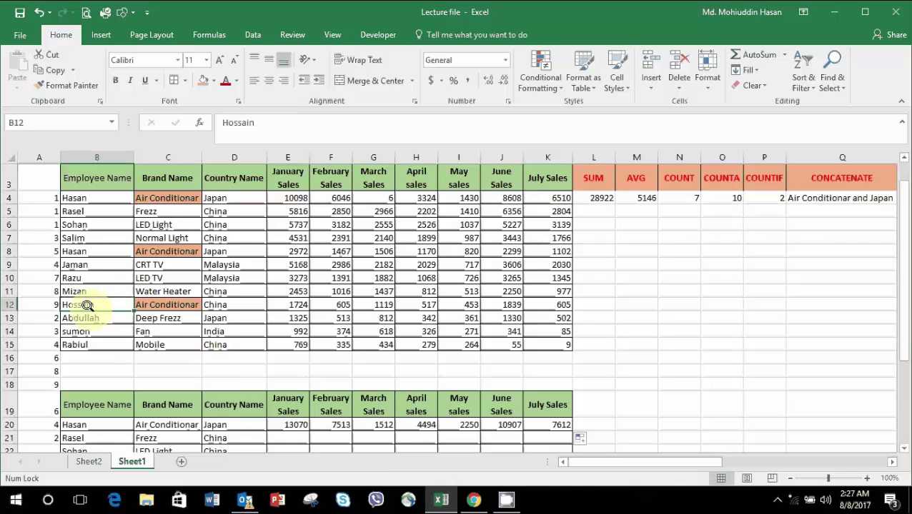
type("Hasan")
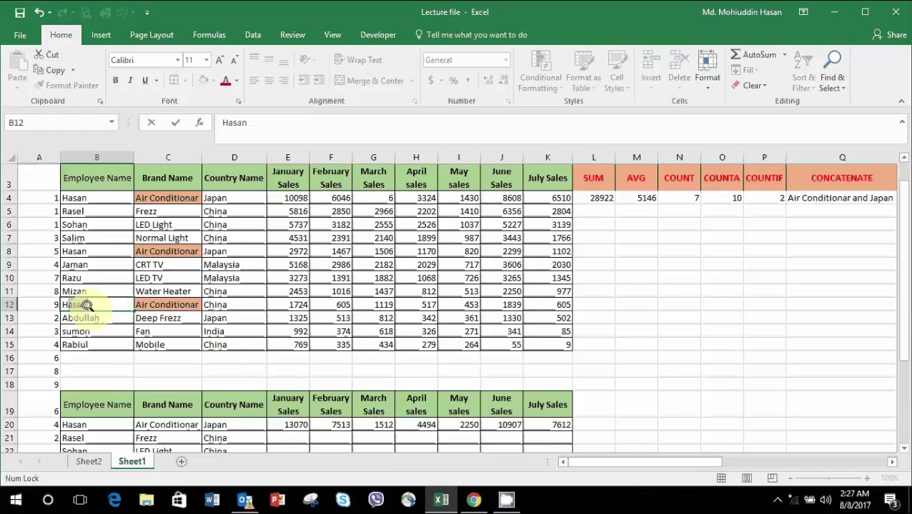
key("Return")
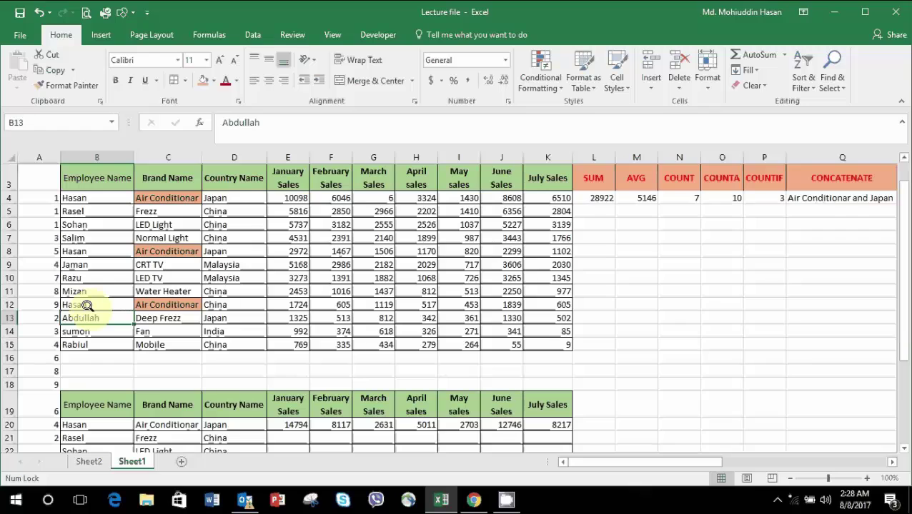
left_click(293, 423)
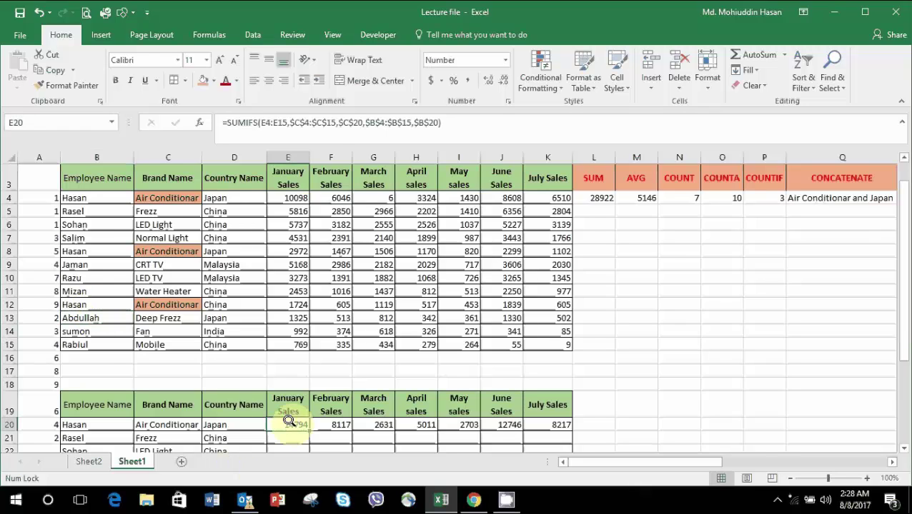